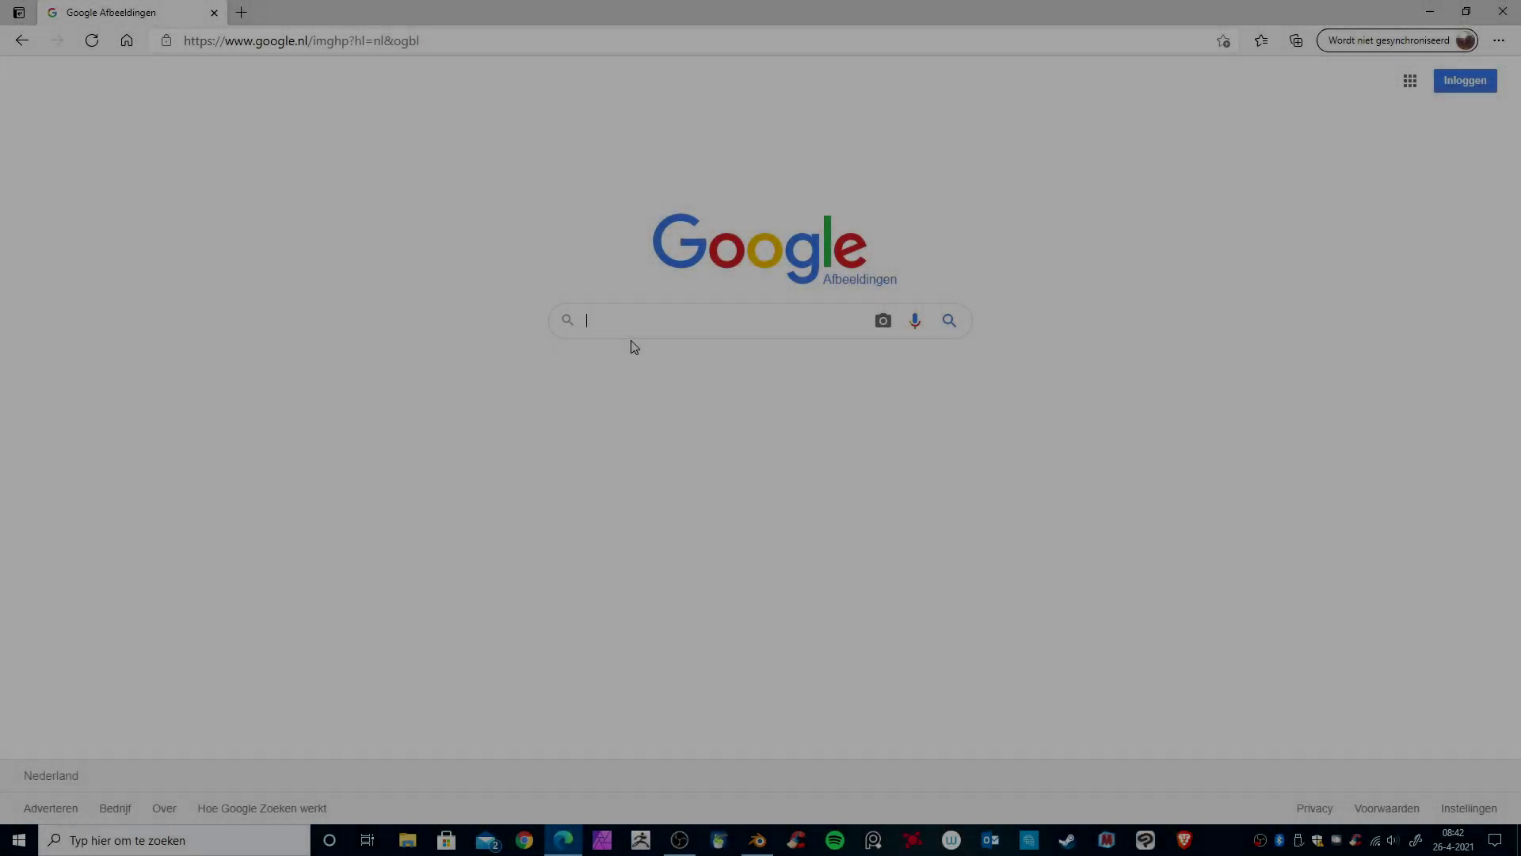
Step: Search Google Images for 'blueprint jeep mb 1942'
type("blueprint")
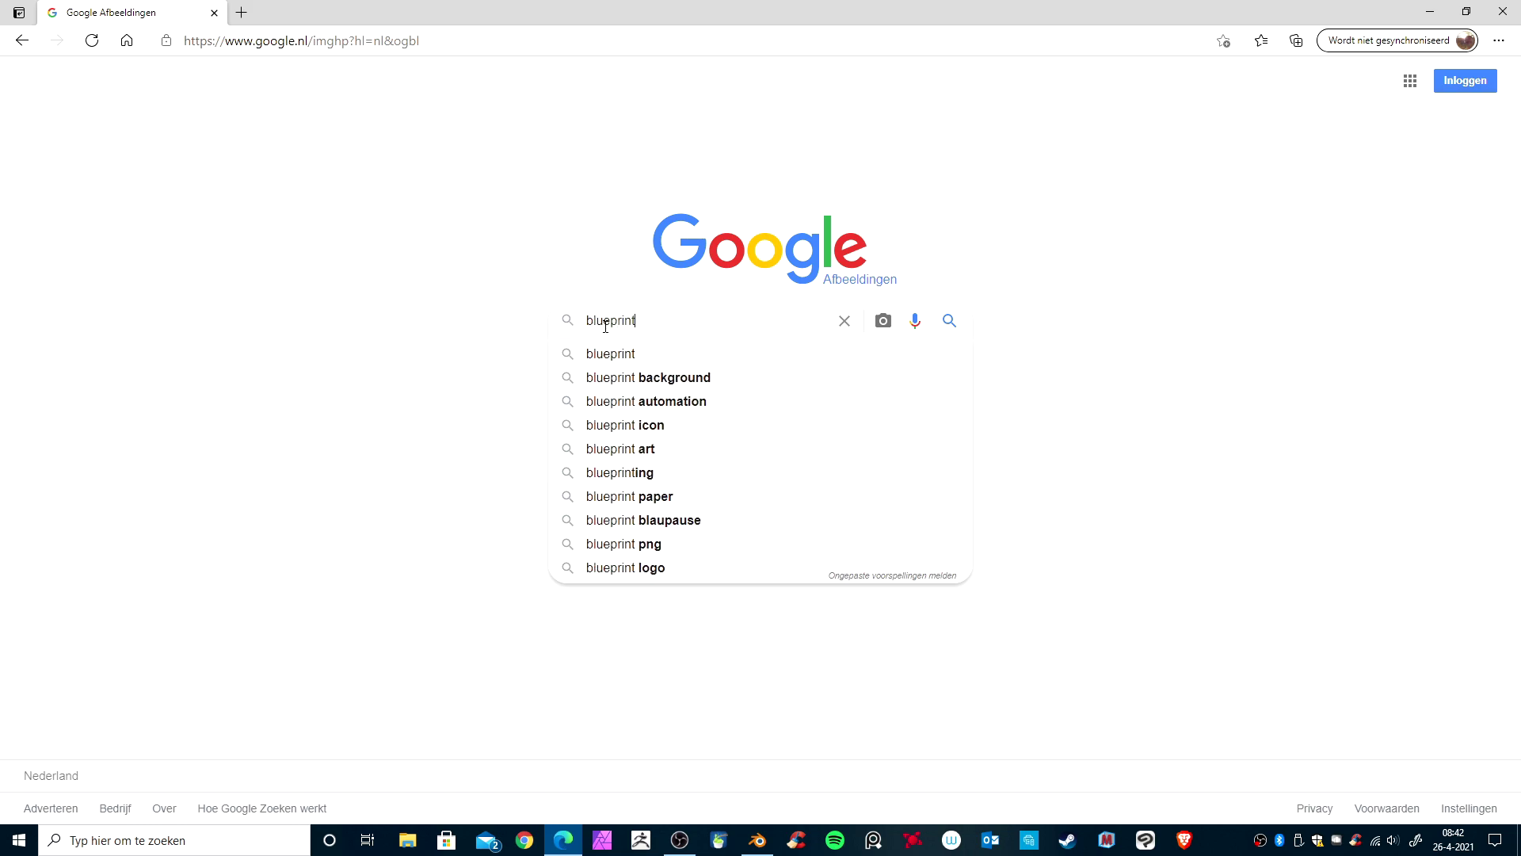
type(" jeep ")
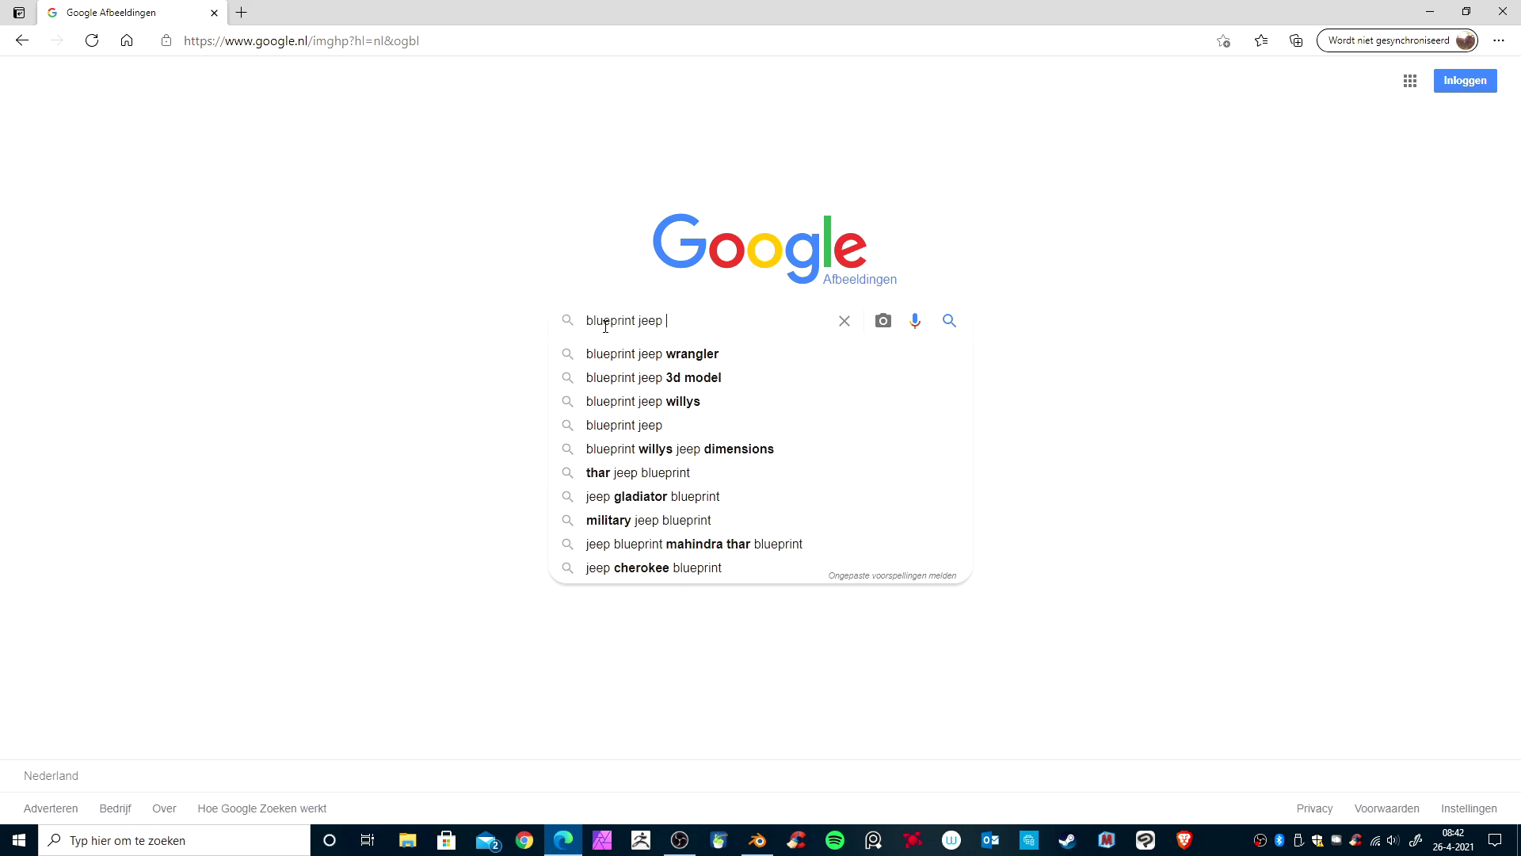
type("mb 1942")
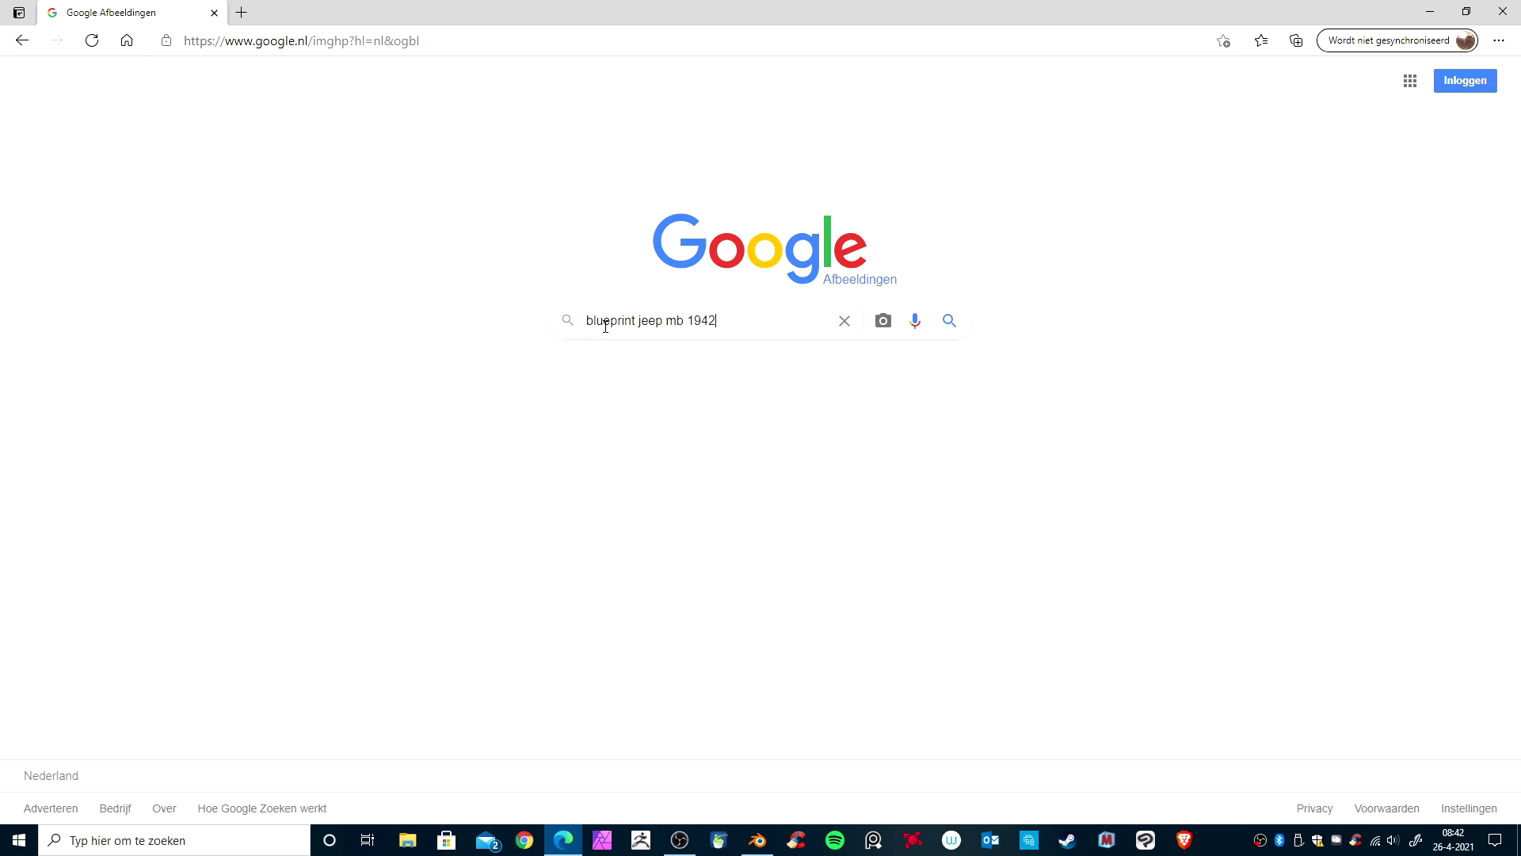
key("Return")
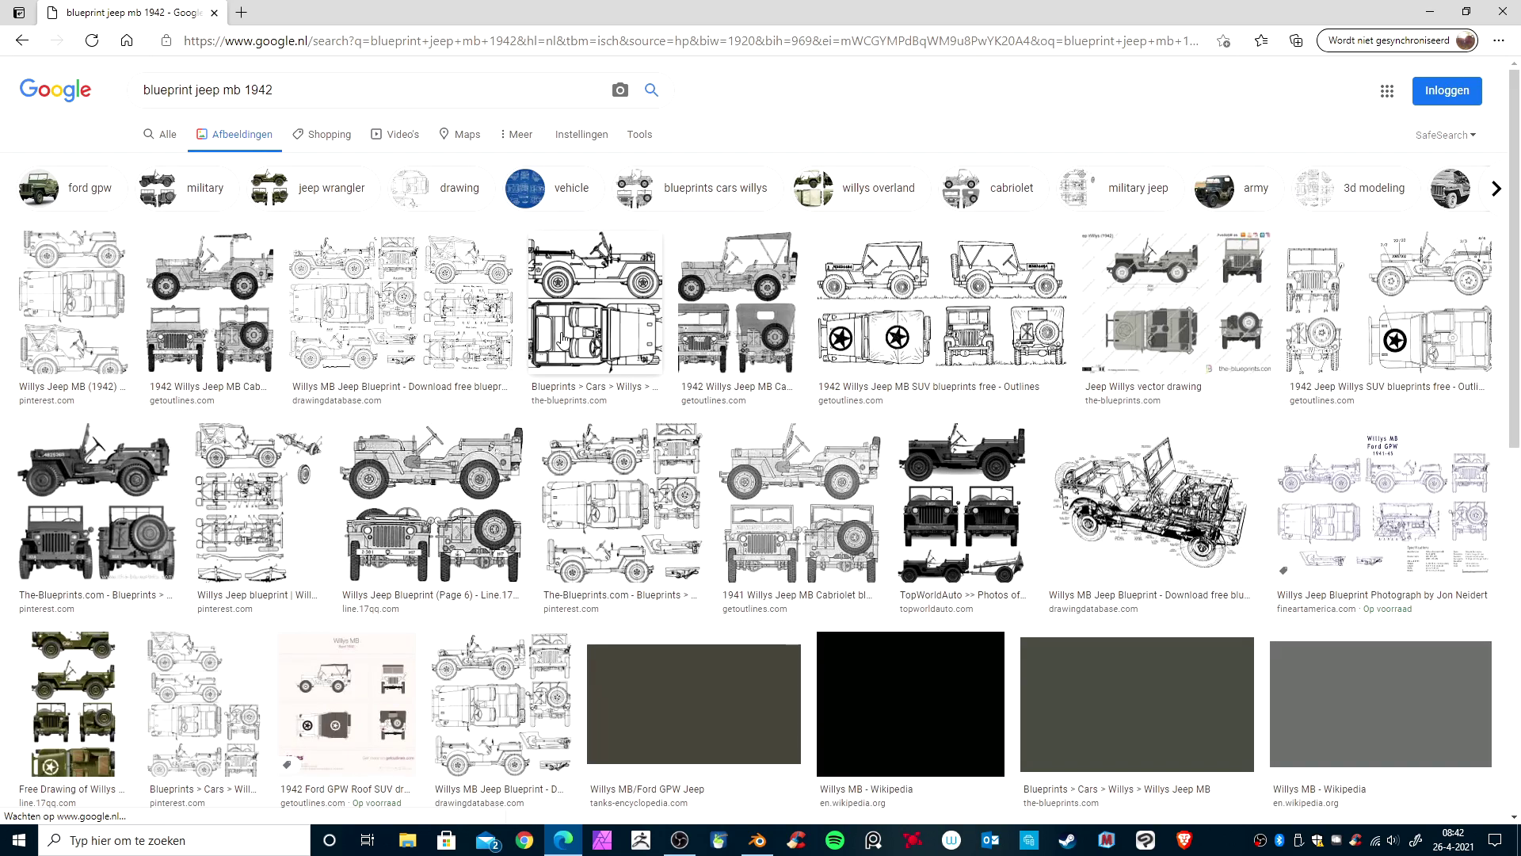
Step: Preview the 1941 Willys Jeep MB Cabriolet blueprint from the results
scroll(697, 444, "down", 2)
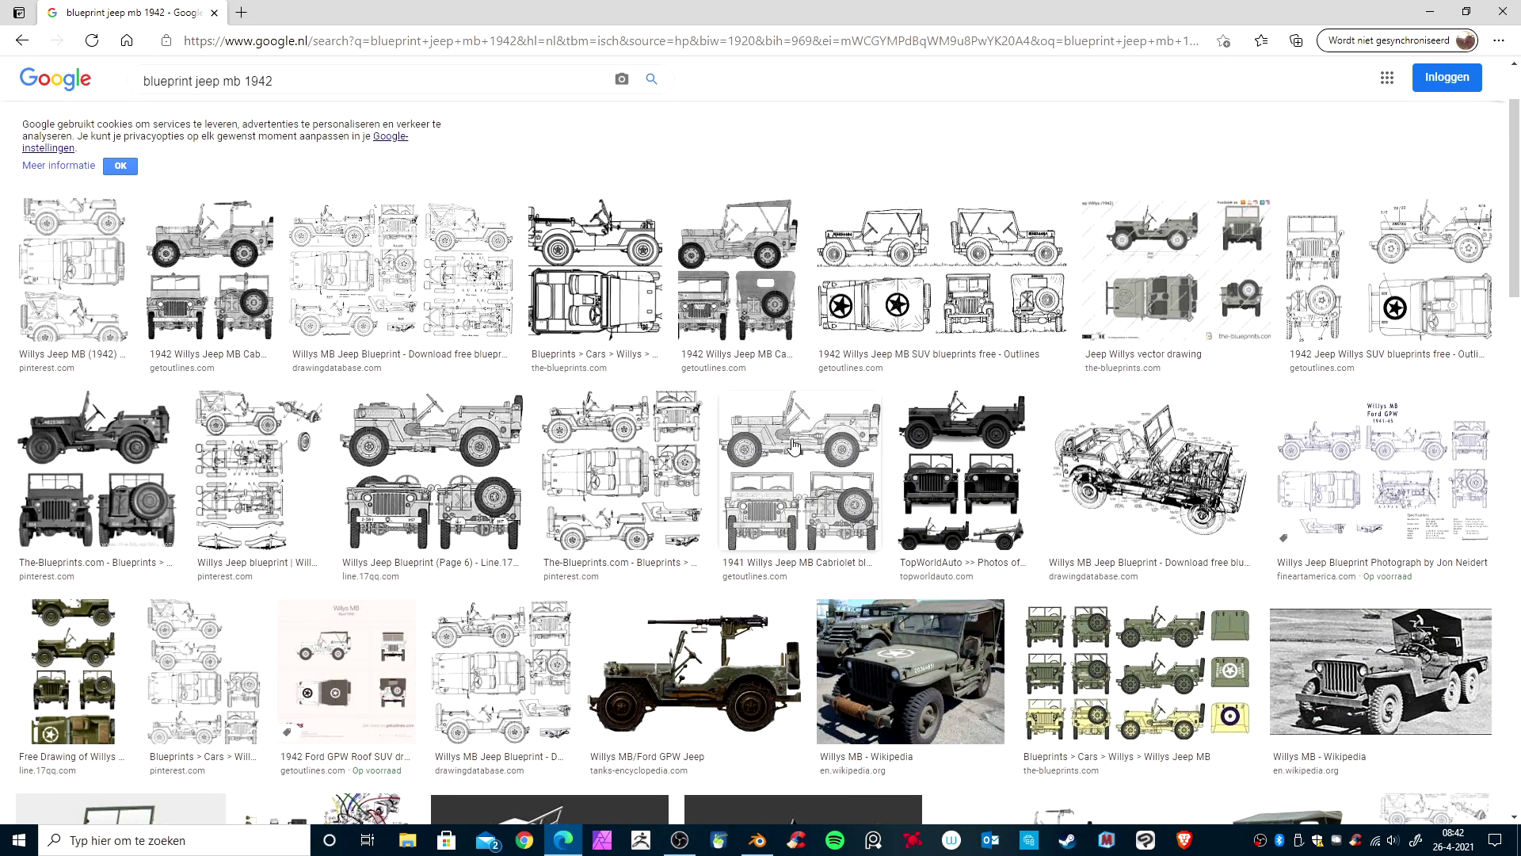
scroll(826, 446, "down", 2)
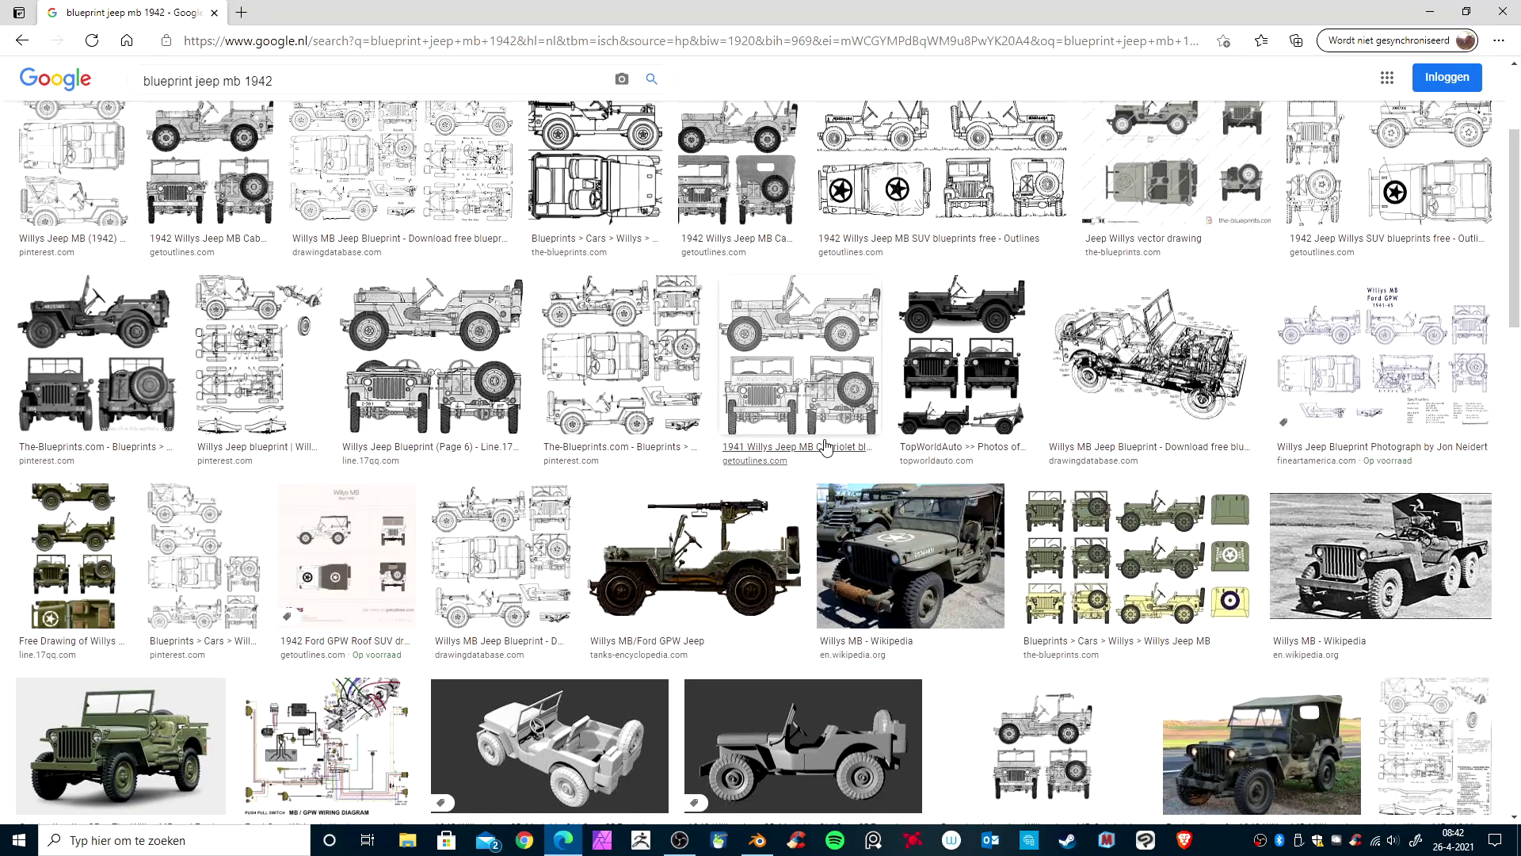
scroll(826, 446, "up", 2)
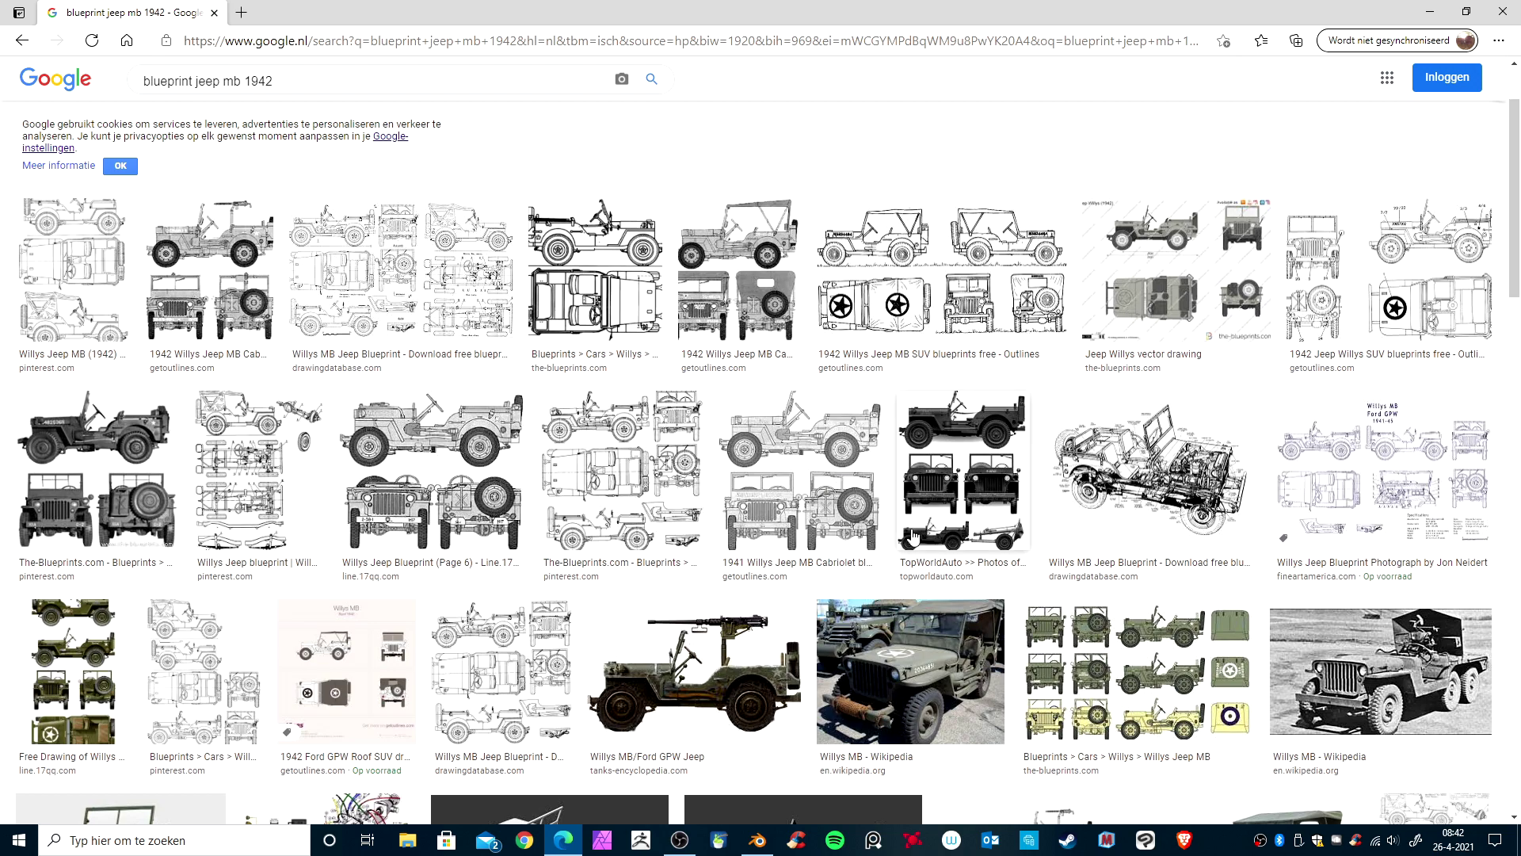
left_click(831, 479)
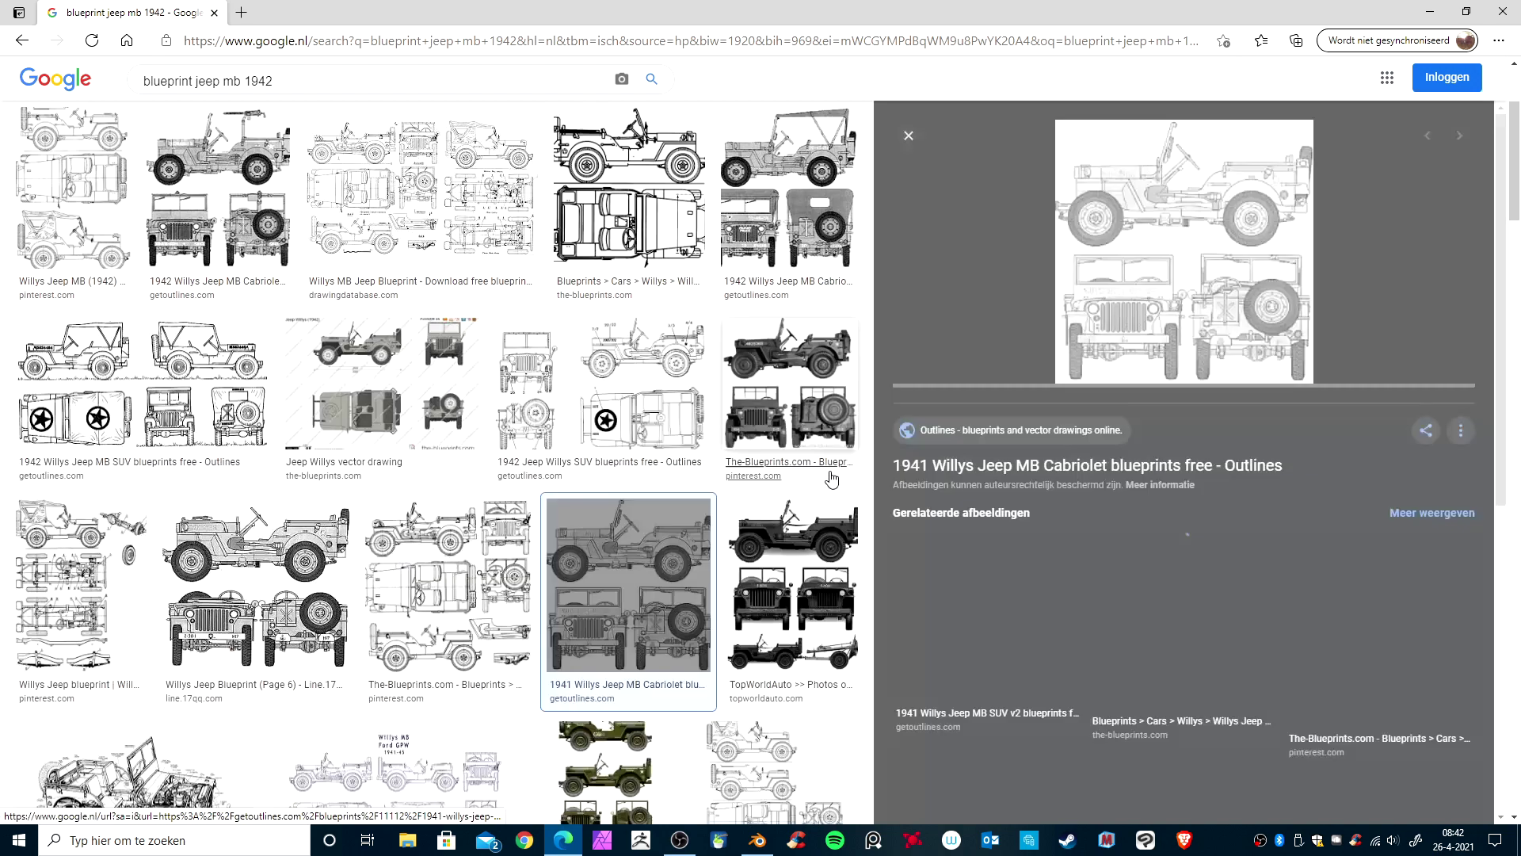
Step: Save a Willys blueprint image with 'Afbeelding opslaan als', then close the Save As dialog
right_click(655, 596)
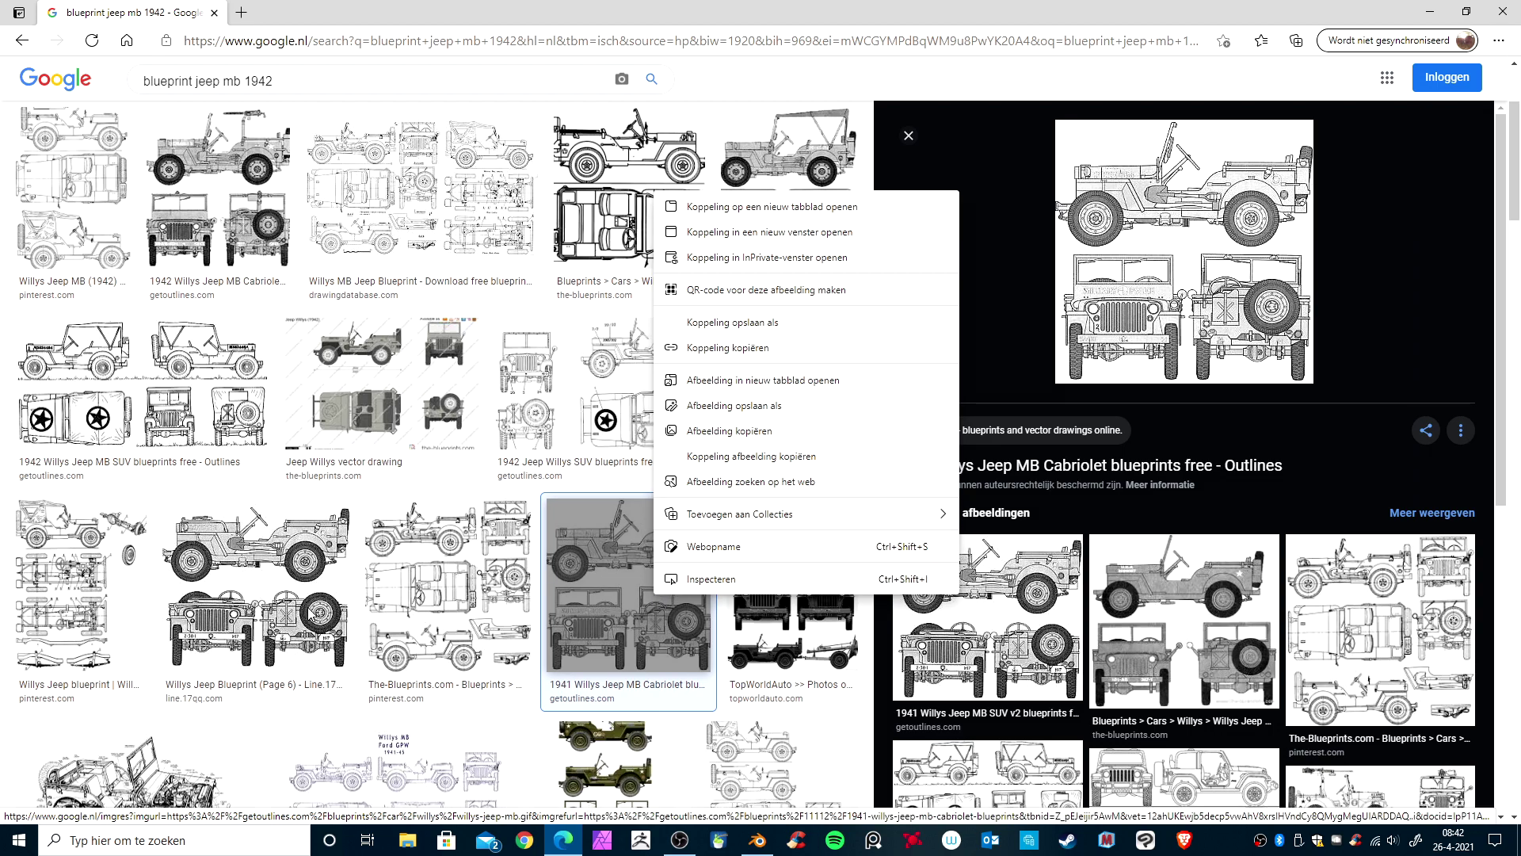
right_click(263, 590)
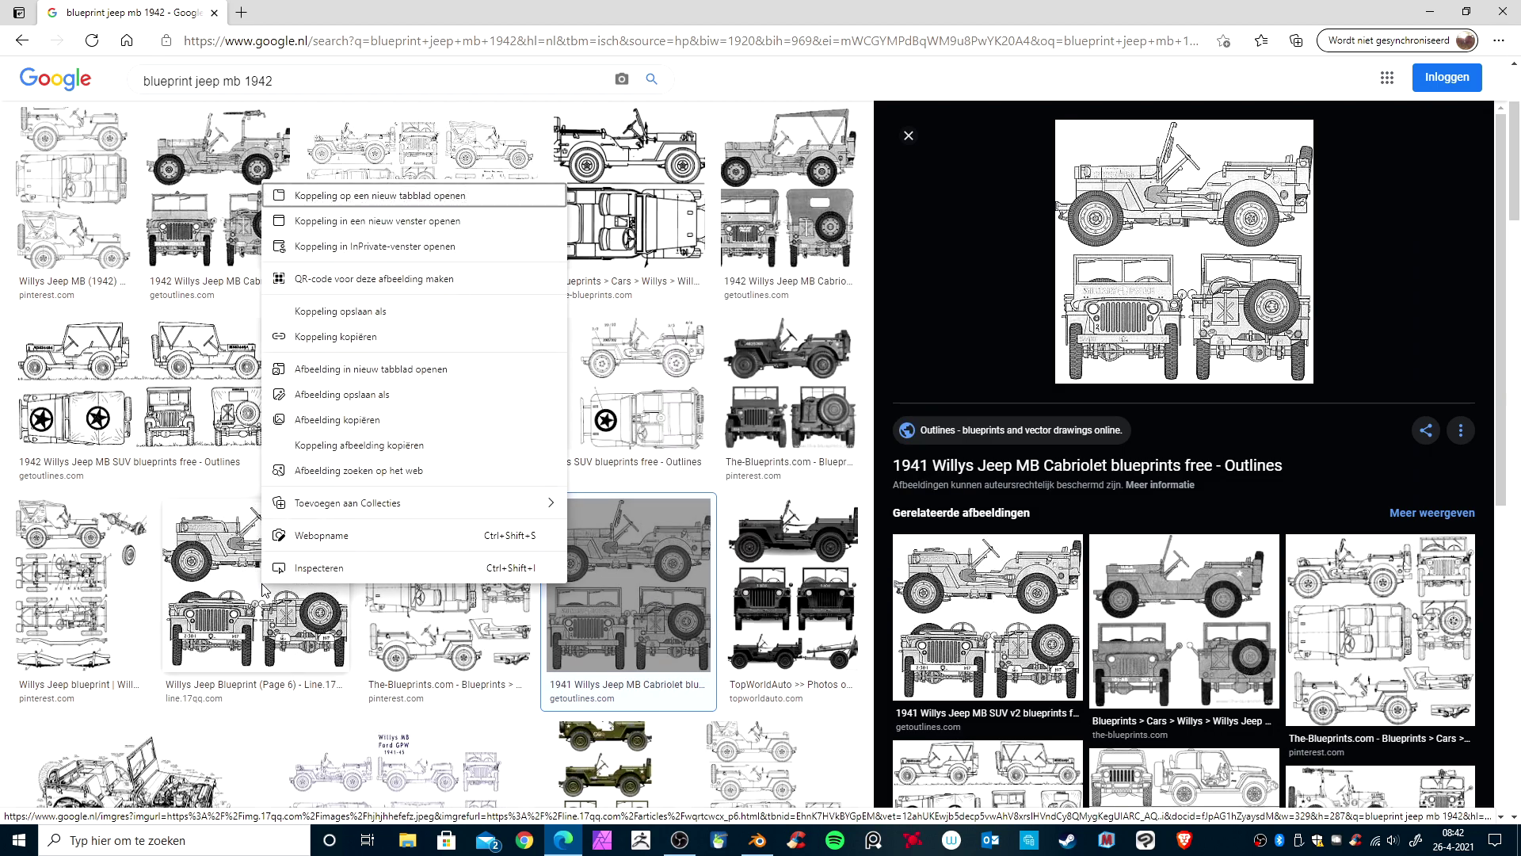
left_click(370, 395)
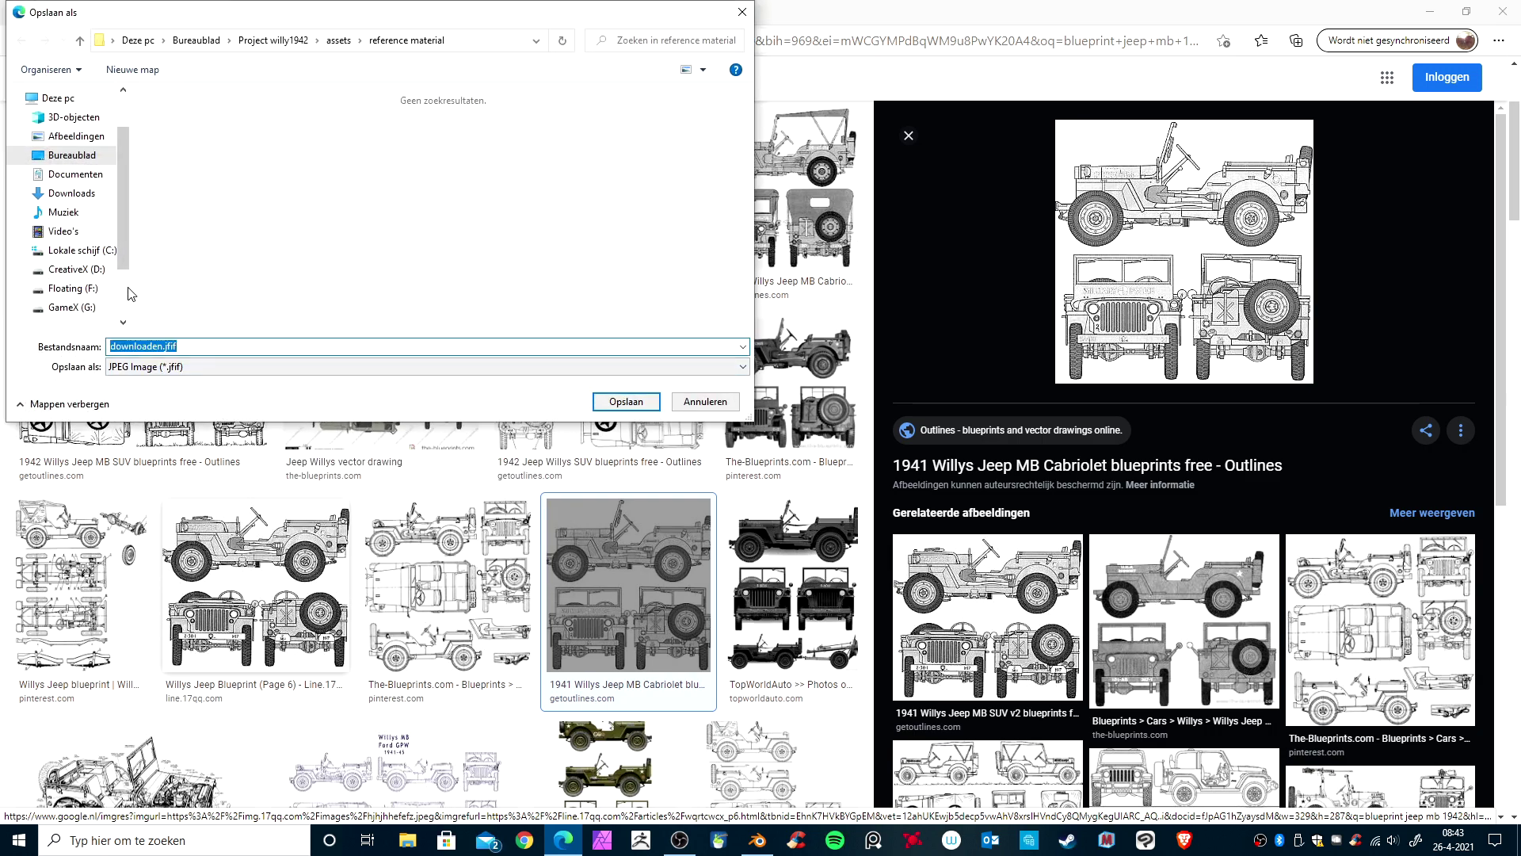
left_click(704, 401)
scroll(639, 462, "down", 3)
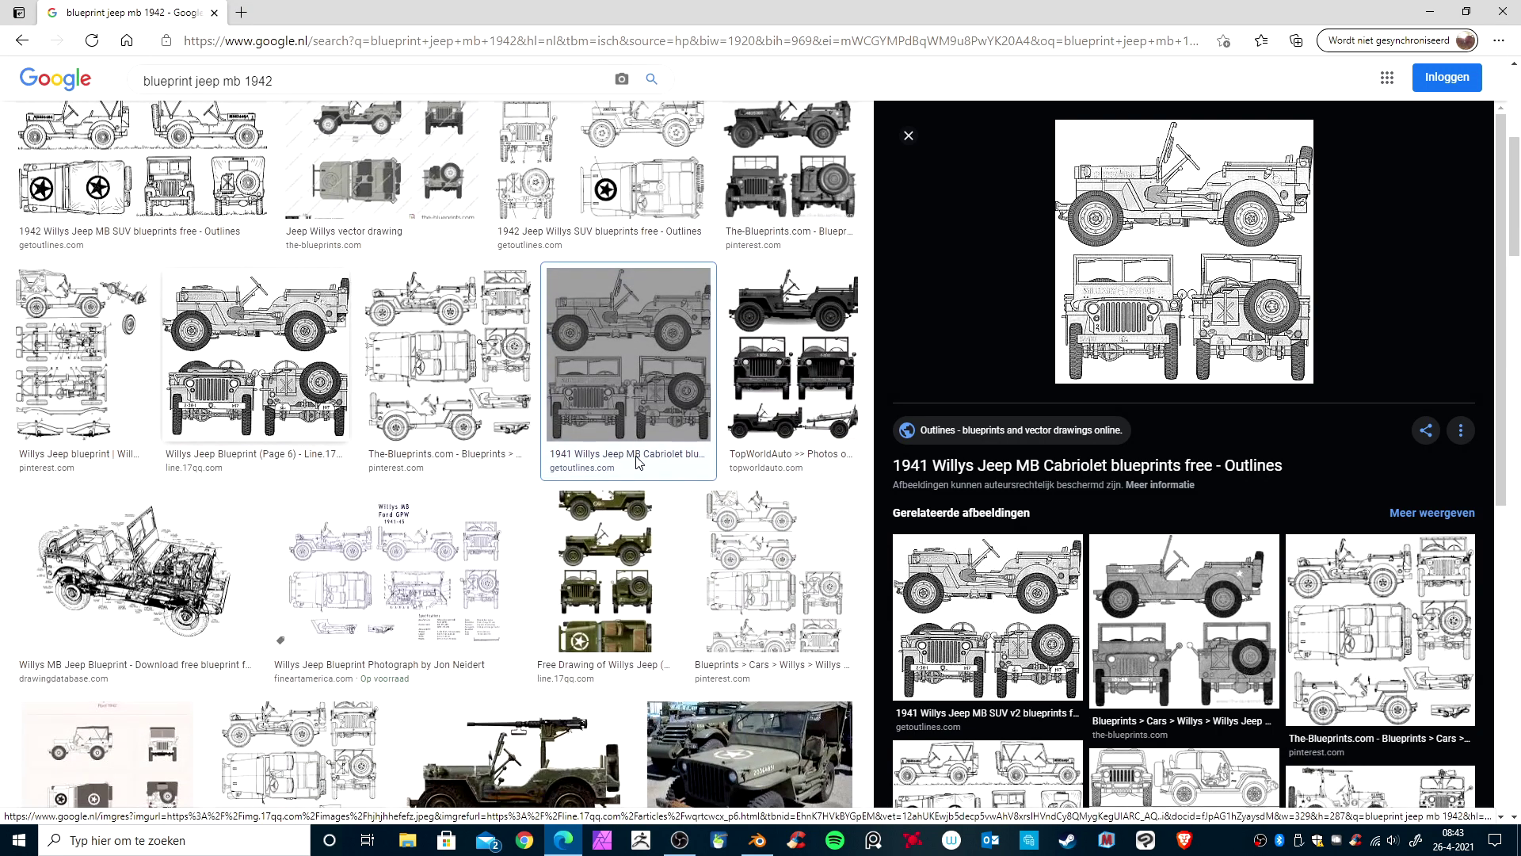
Step: Browse the related images and preview the '1941 Willys Jeep MB SUV v2' blueprint
scroll(646, 476, "up", 1)
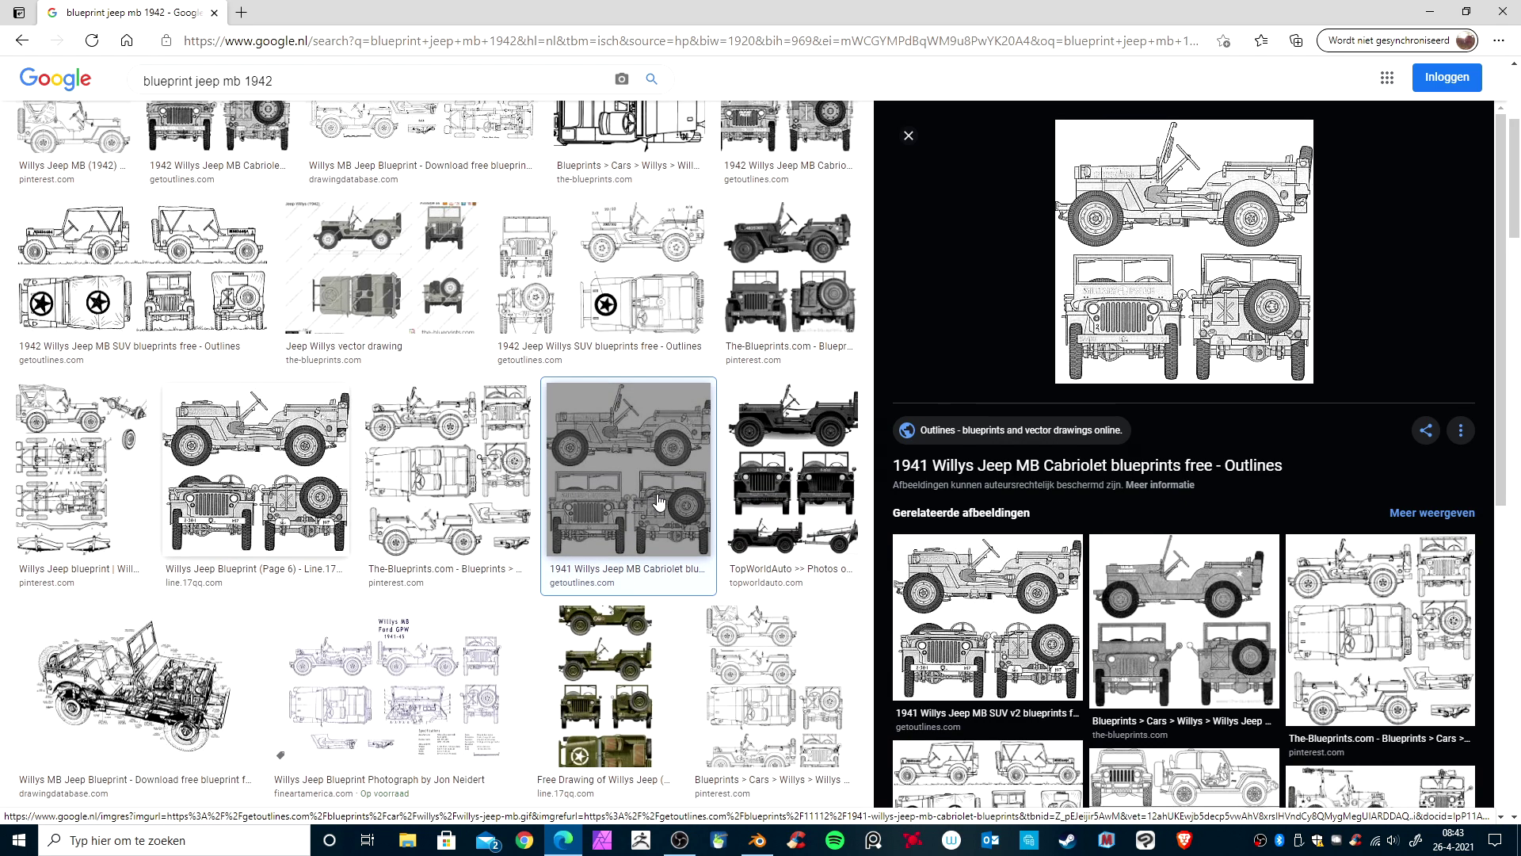
scroll(707, 508, "down", 1)
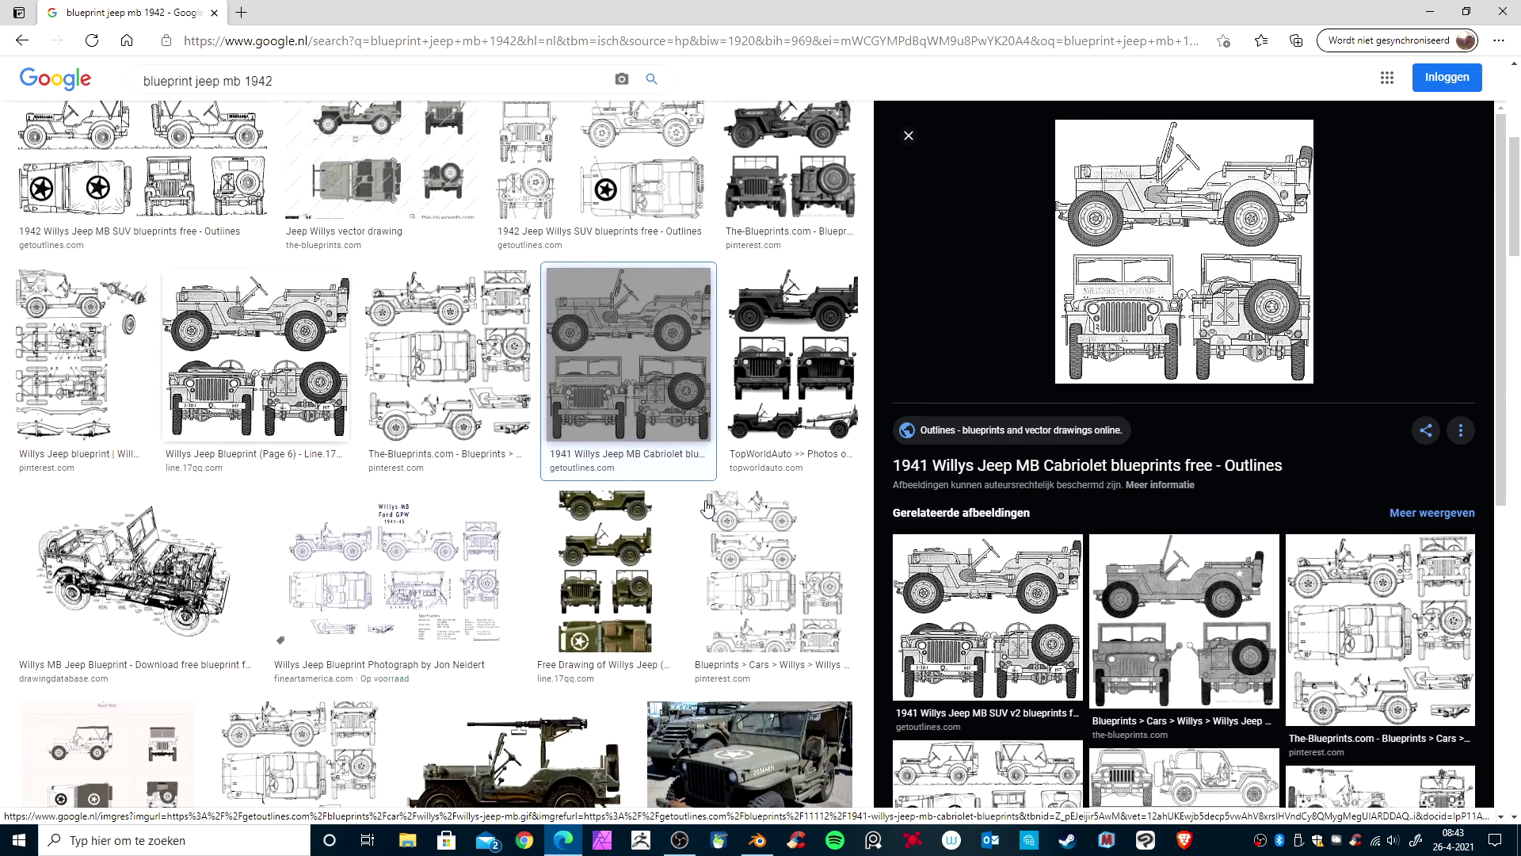
scroll(707, 508, "down", 1)
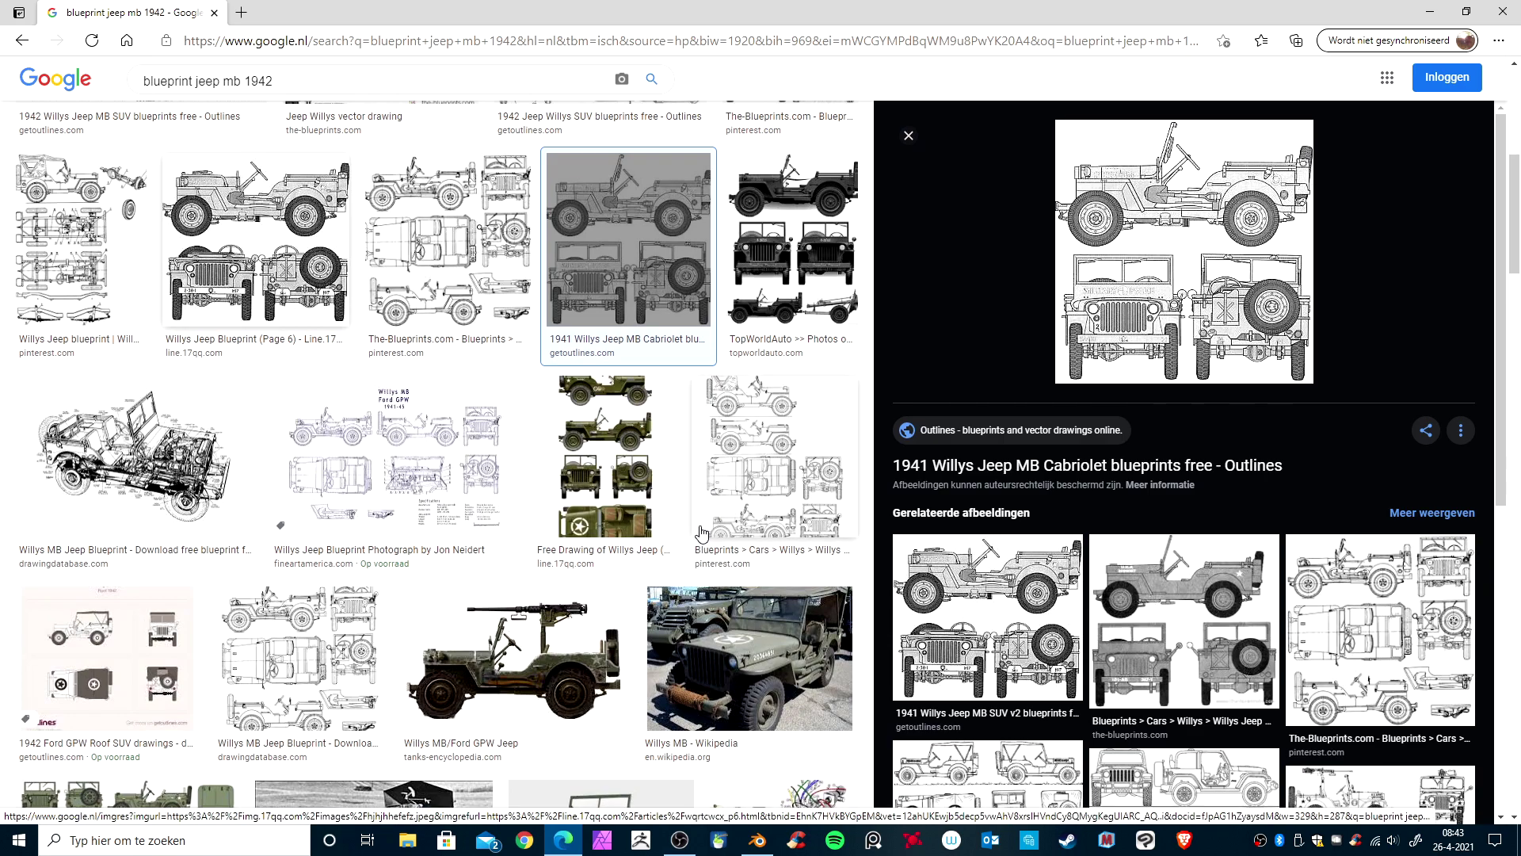
scroll(595, 552, "down", 1)
scroll(626, 548, "down", 1)
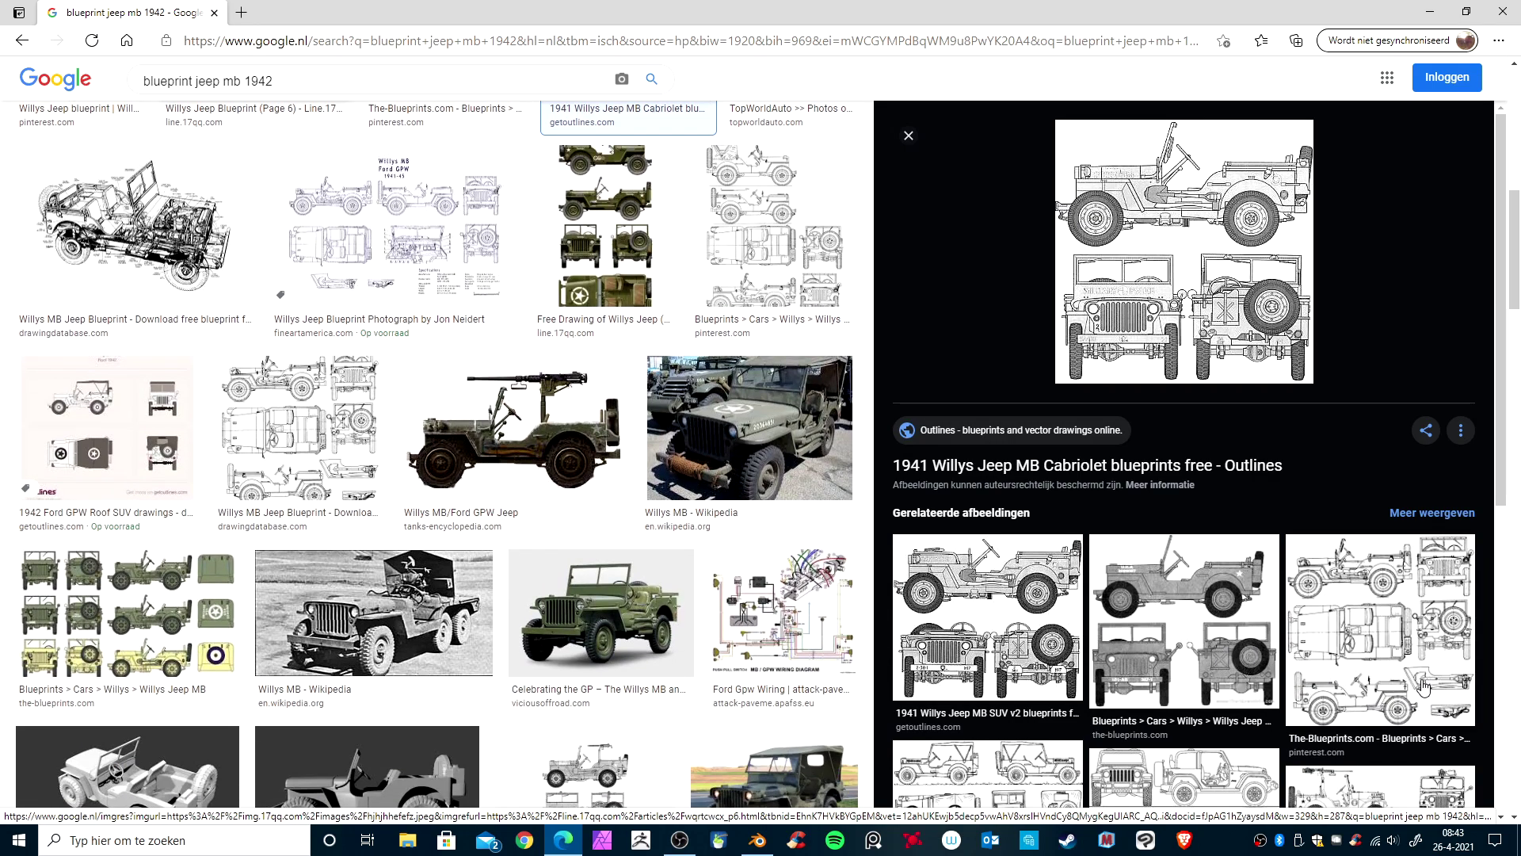
left_click(1011, 624)
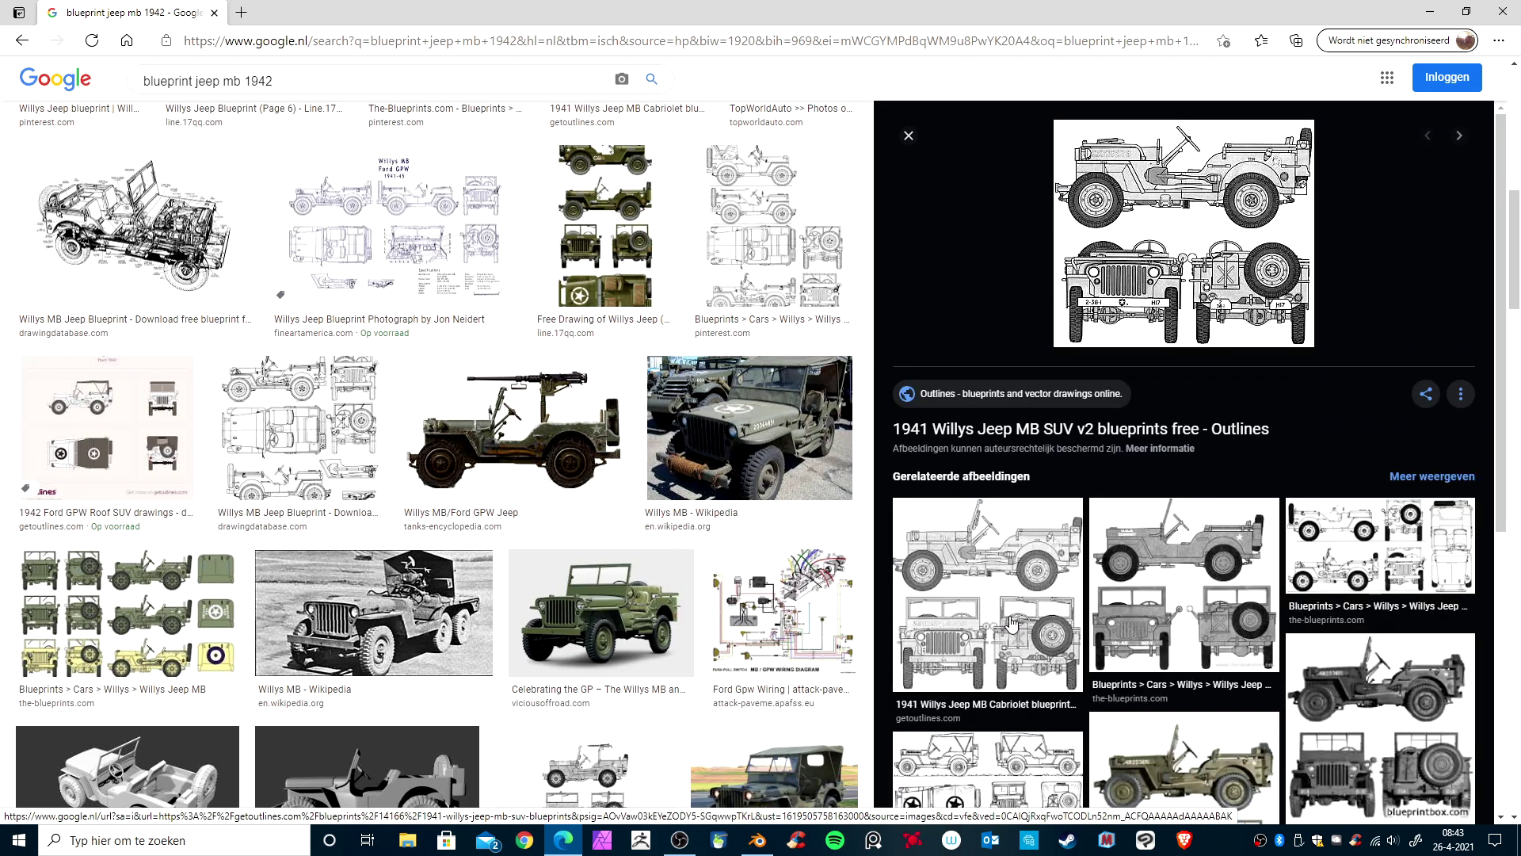
Step: Save the getoutlines.com SUV blueprint as willys-jeep-mb-2.png in Desktop > Project willy1942, then close the tab
left_click(1165, 266)
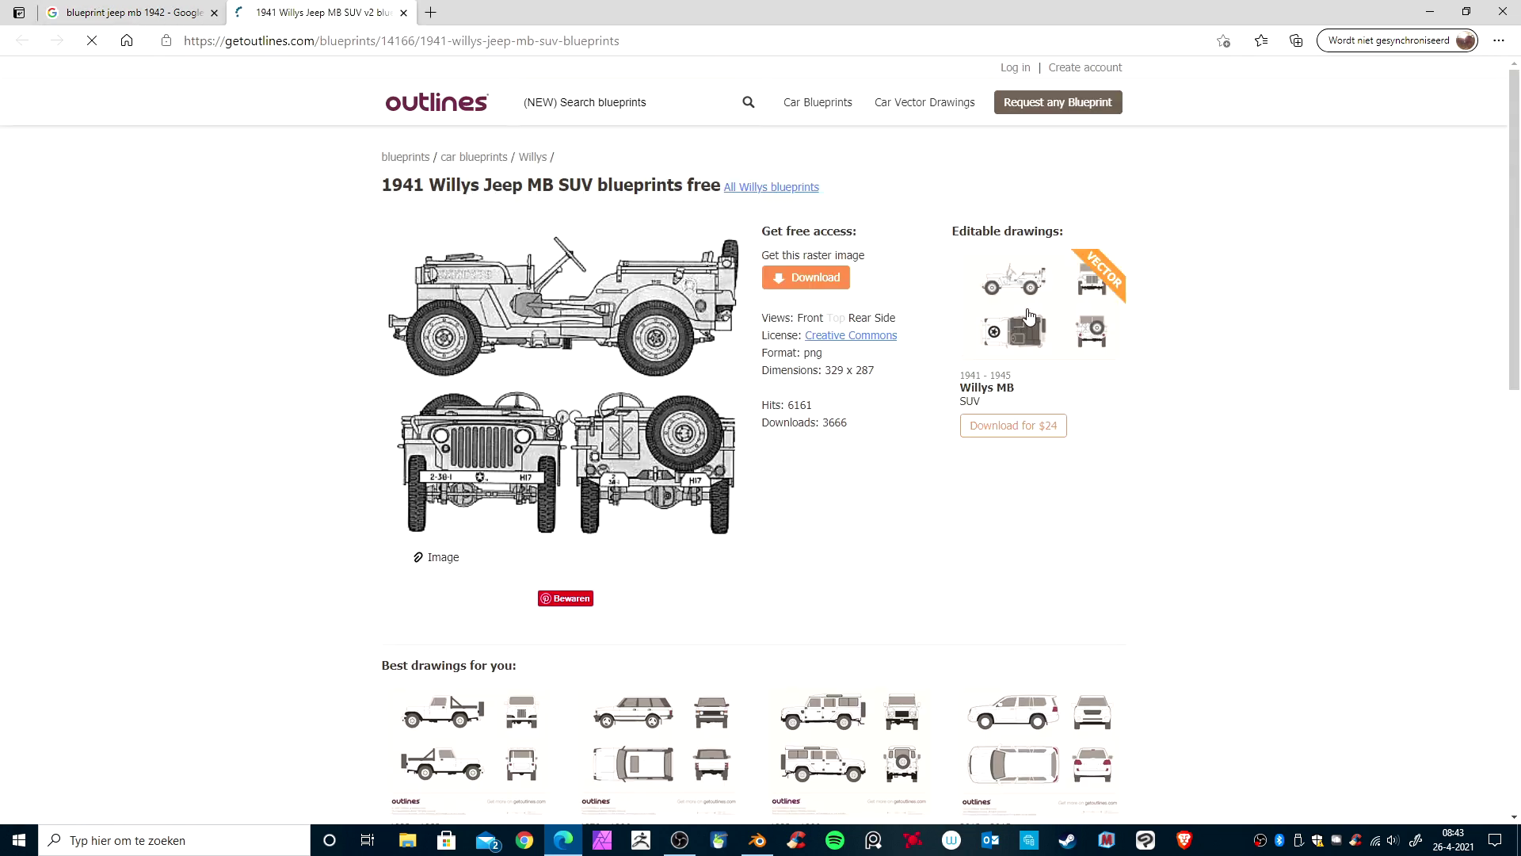
right_click(567, 380)
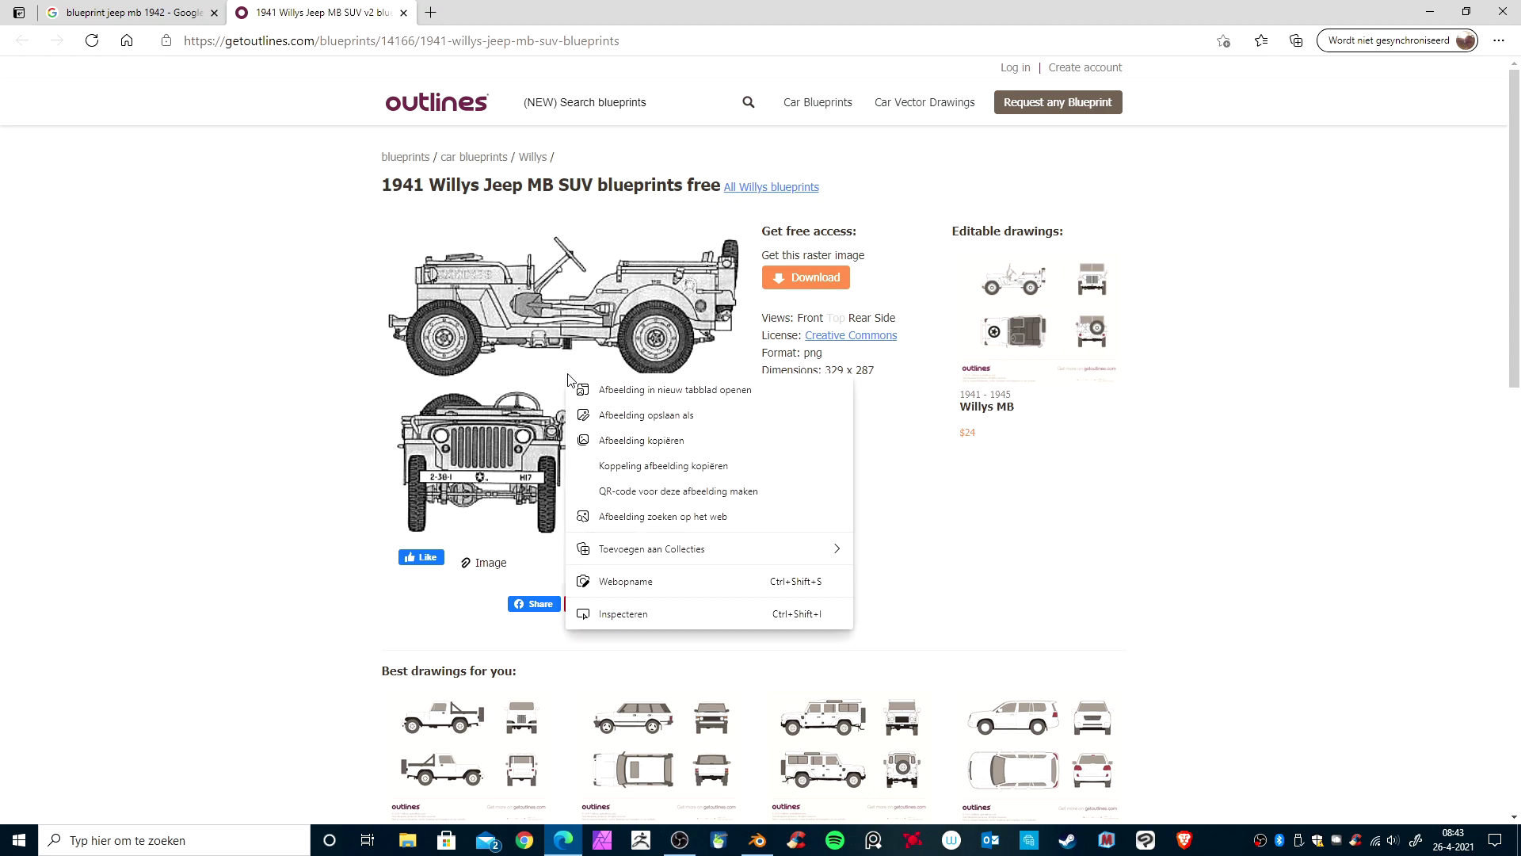
left_click(654, 415)
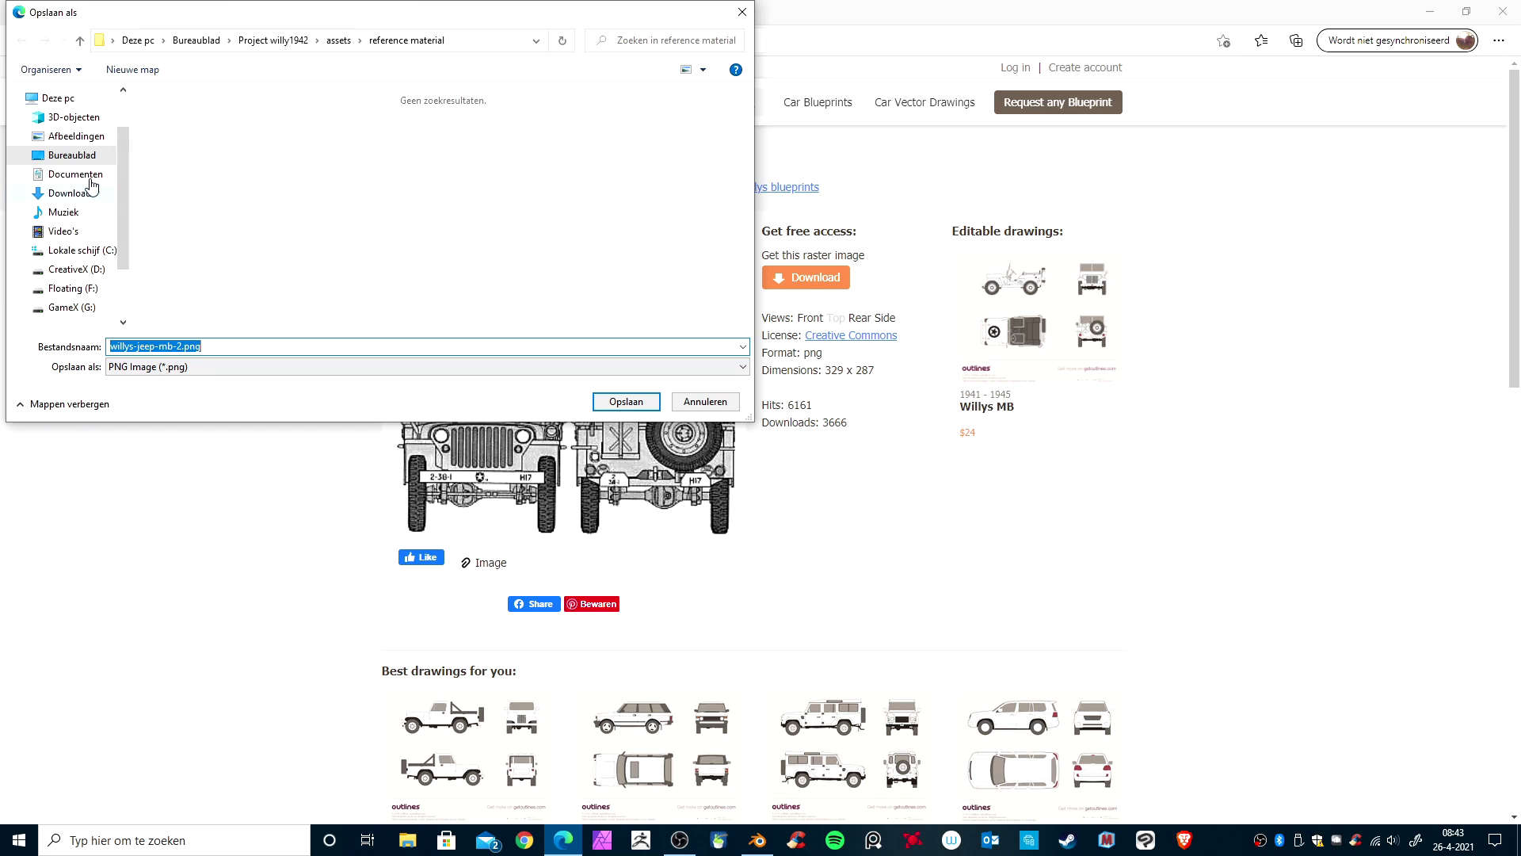
left_click(91, 154)
double_click(185, 169)
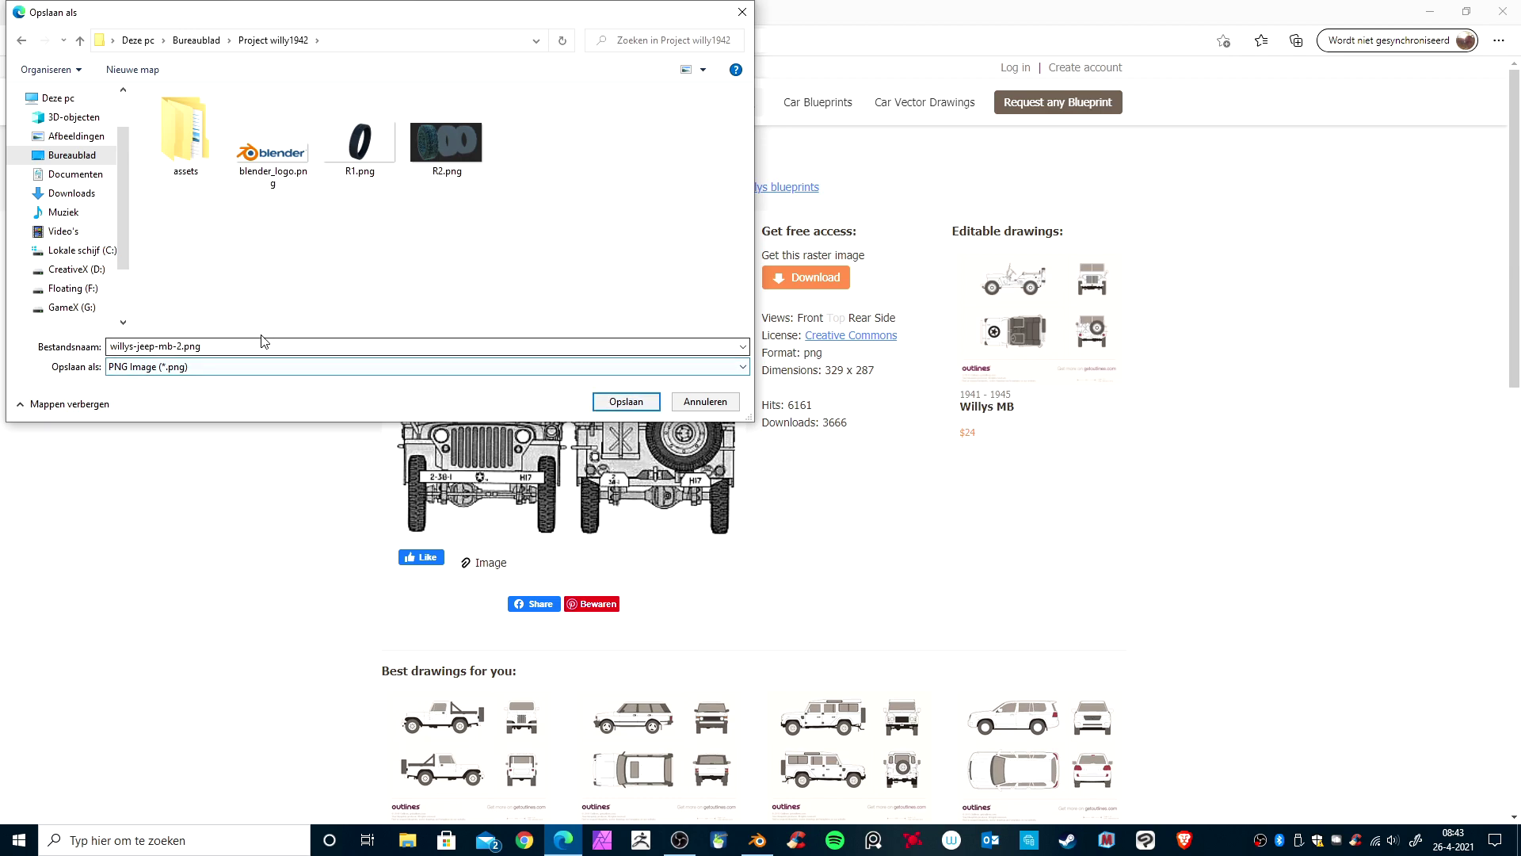
left_click(616, 403)
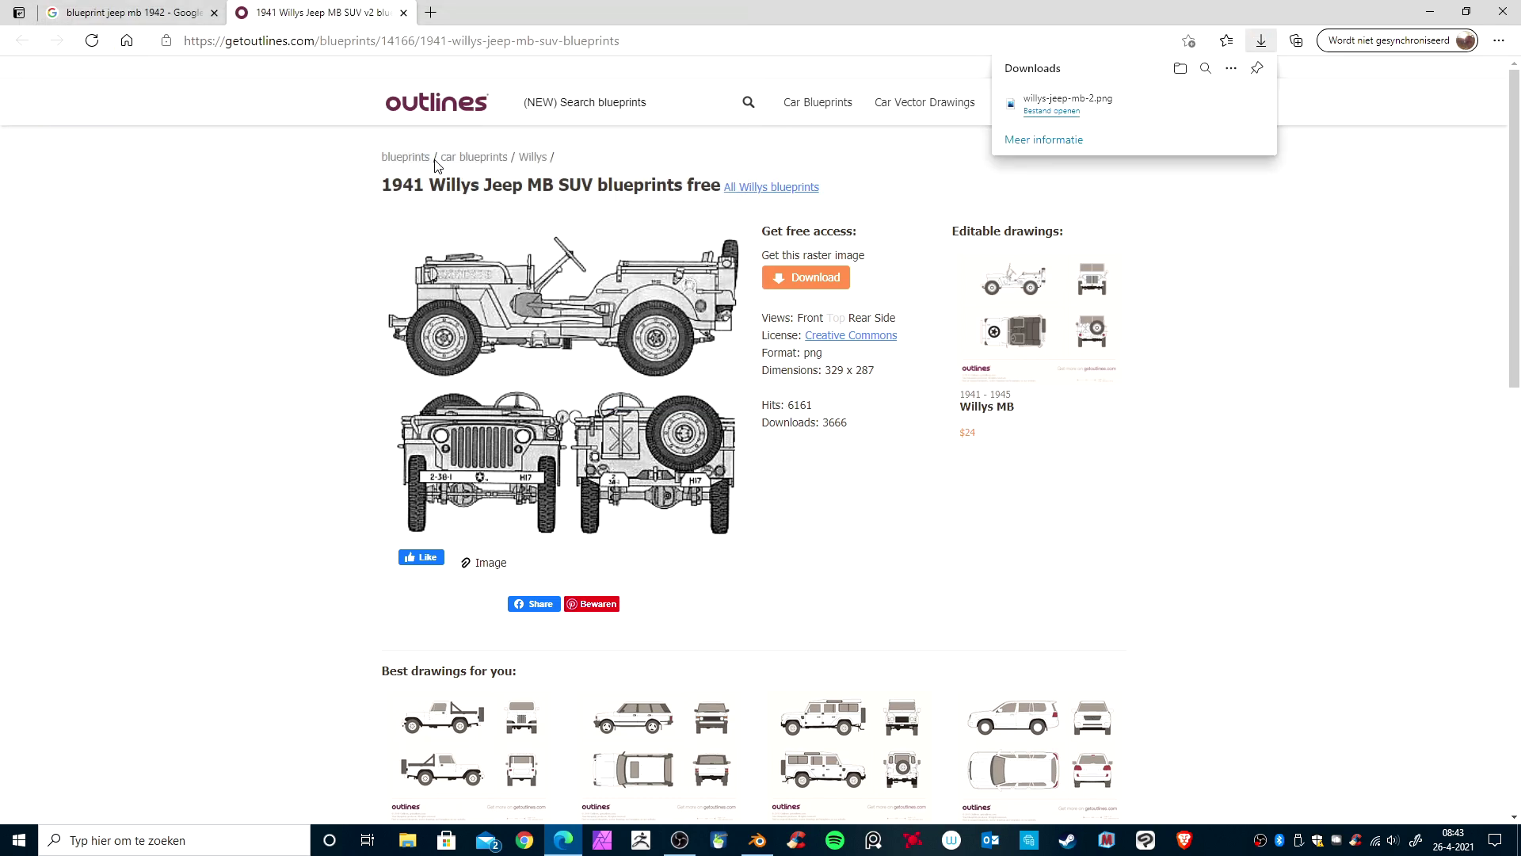
left_click(405, 13)
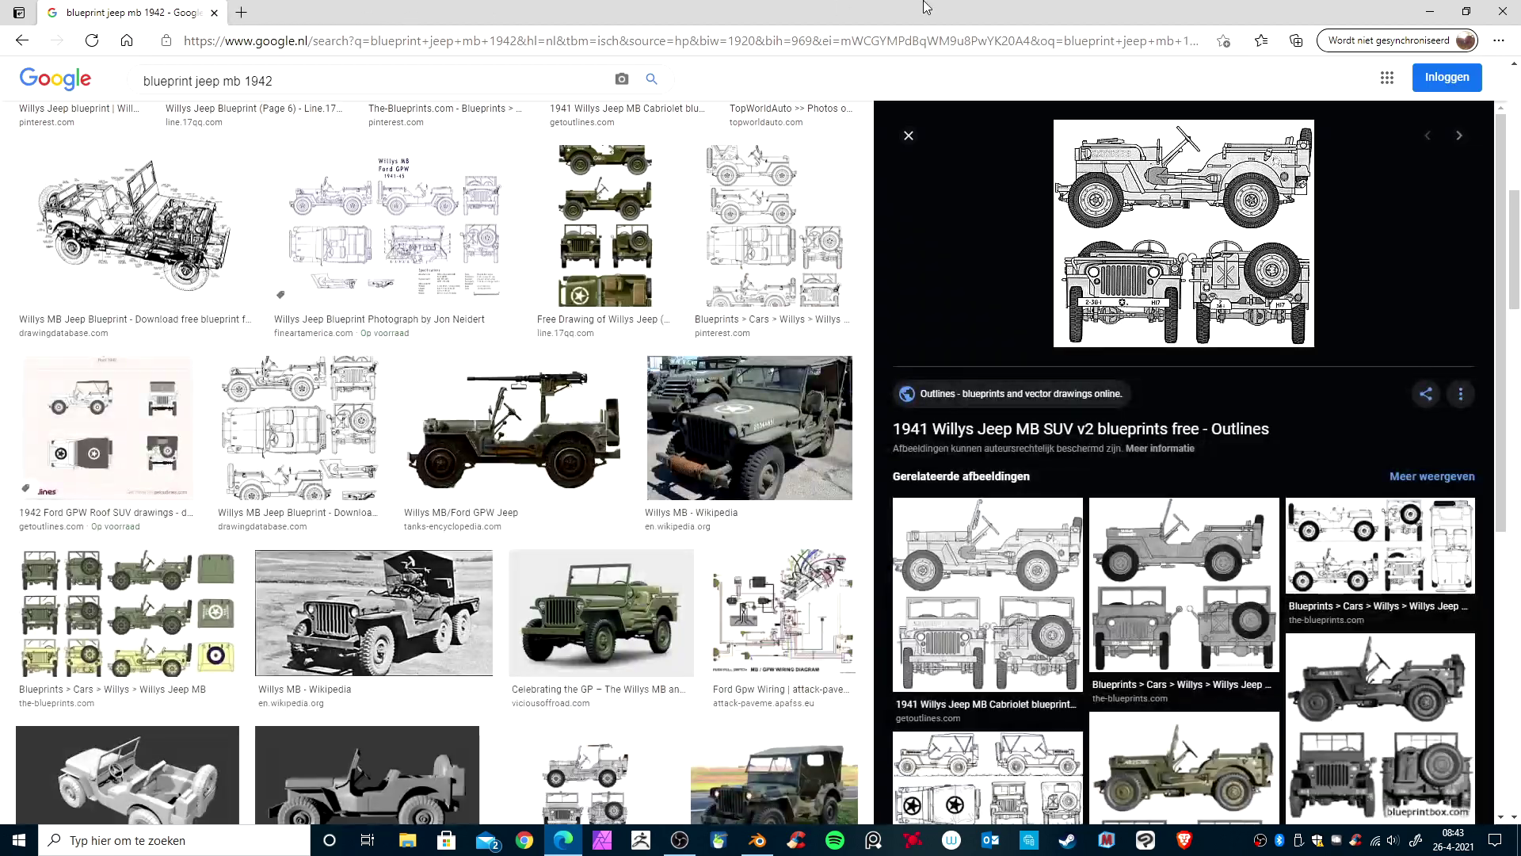
Step: Close the SUV preview and preview the blue US Army Jeep Willys MB blueprint
left_click(909, 137)
scroll(1245, 312, "down", 3)
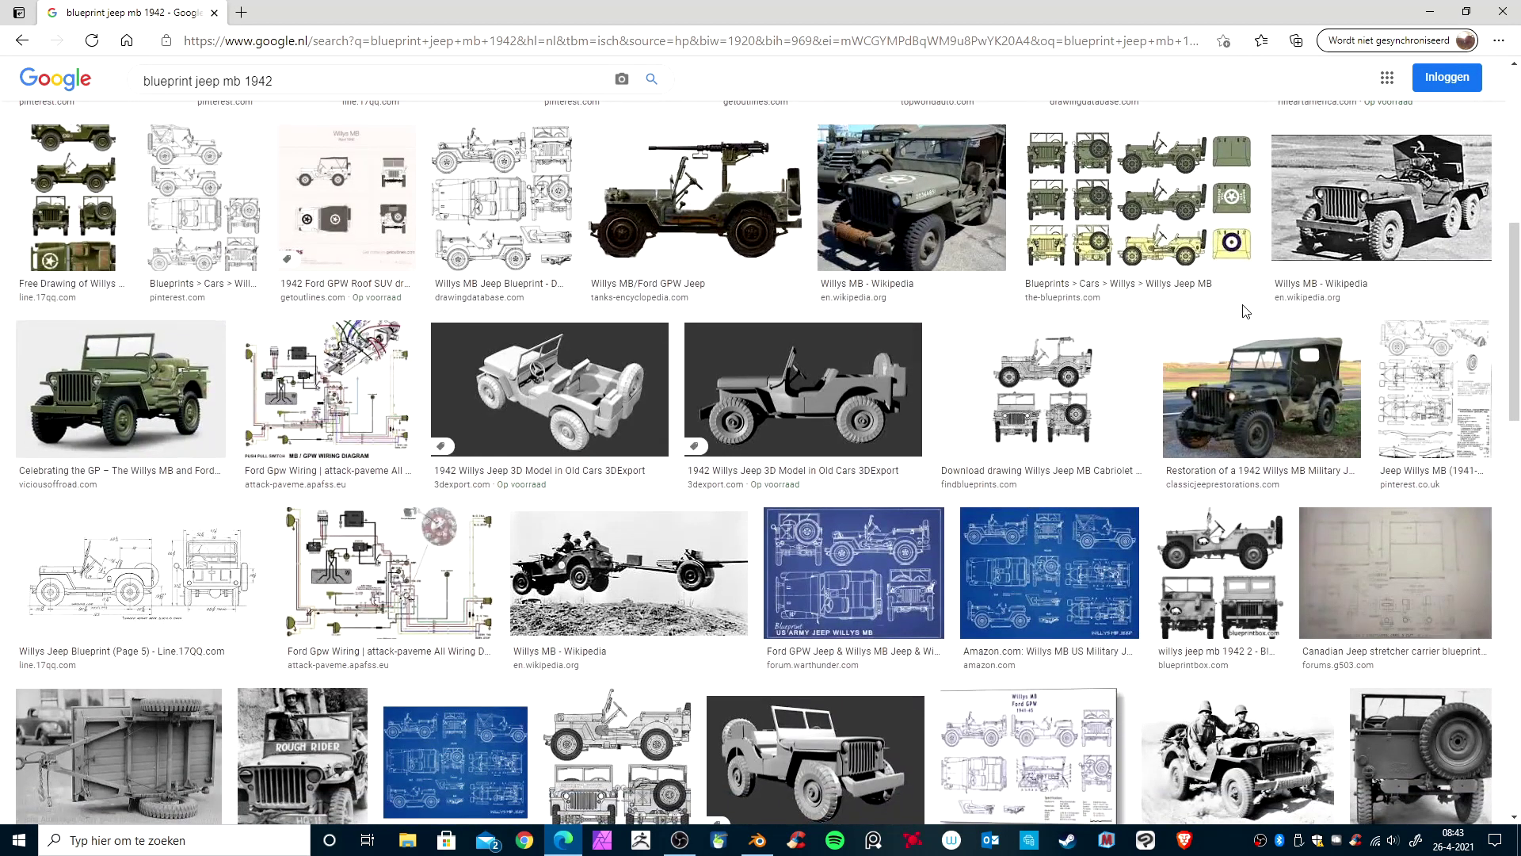
scroll(1245, 311, "down", 2)
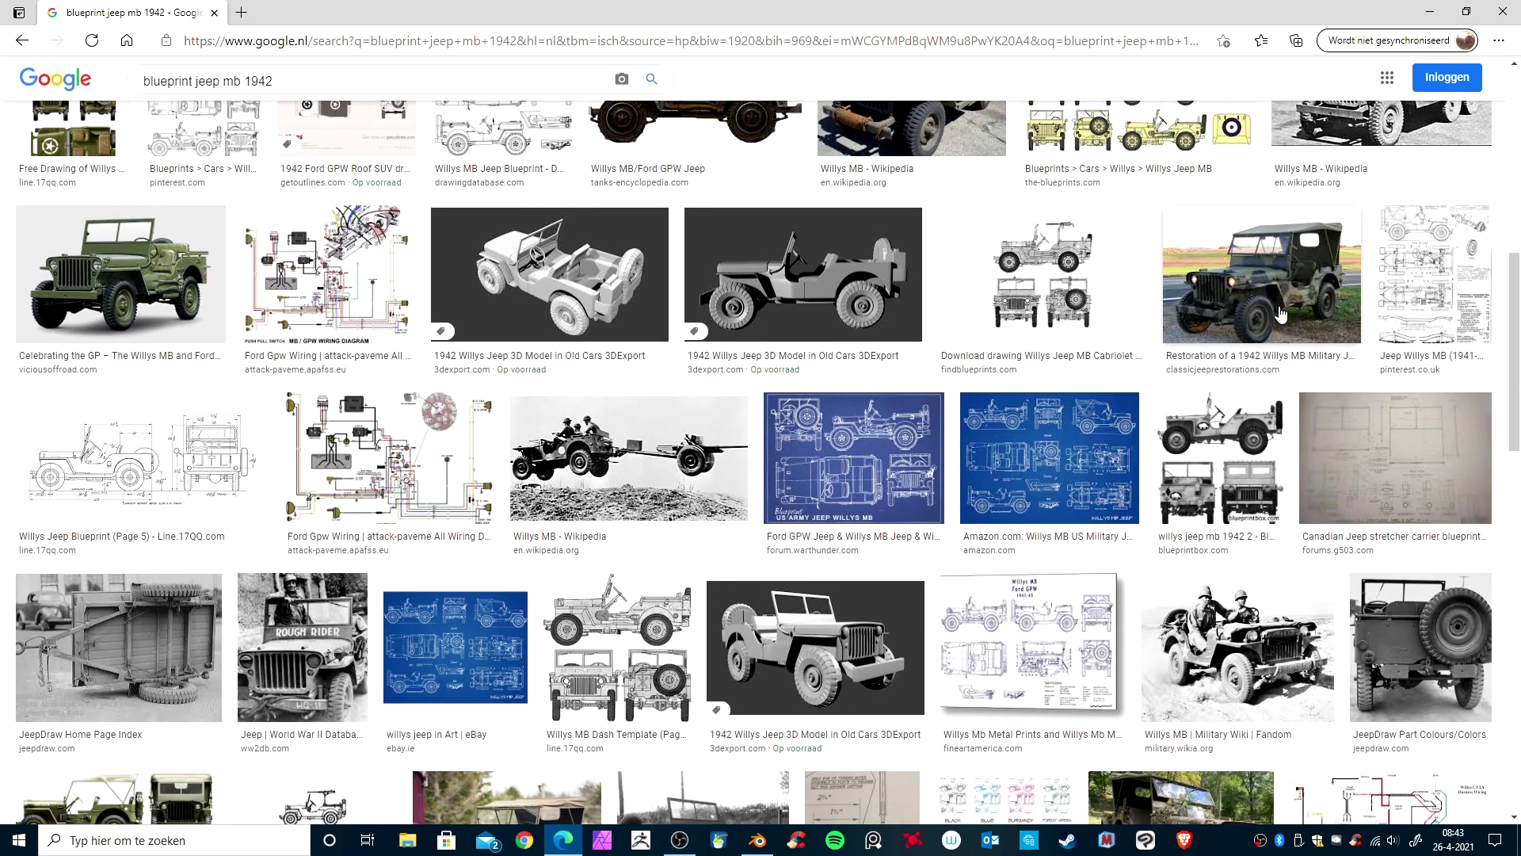
left_click(831, 452)
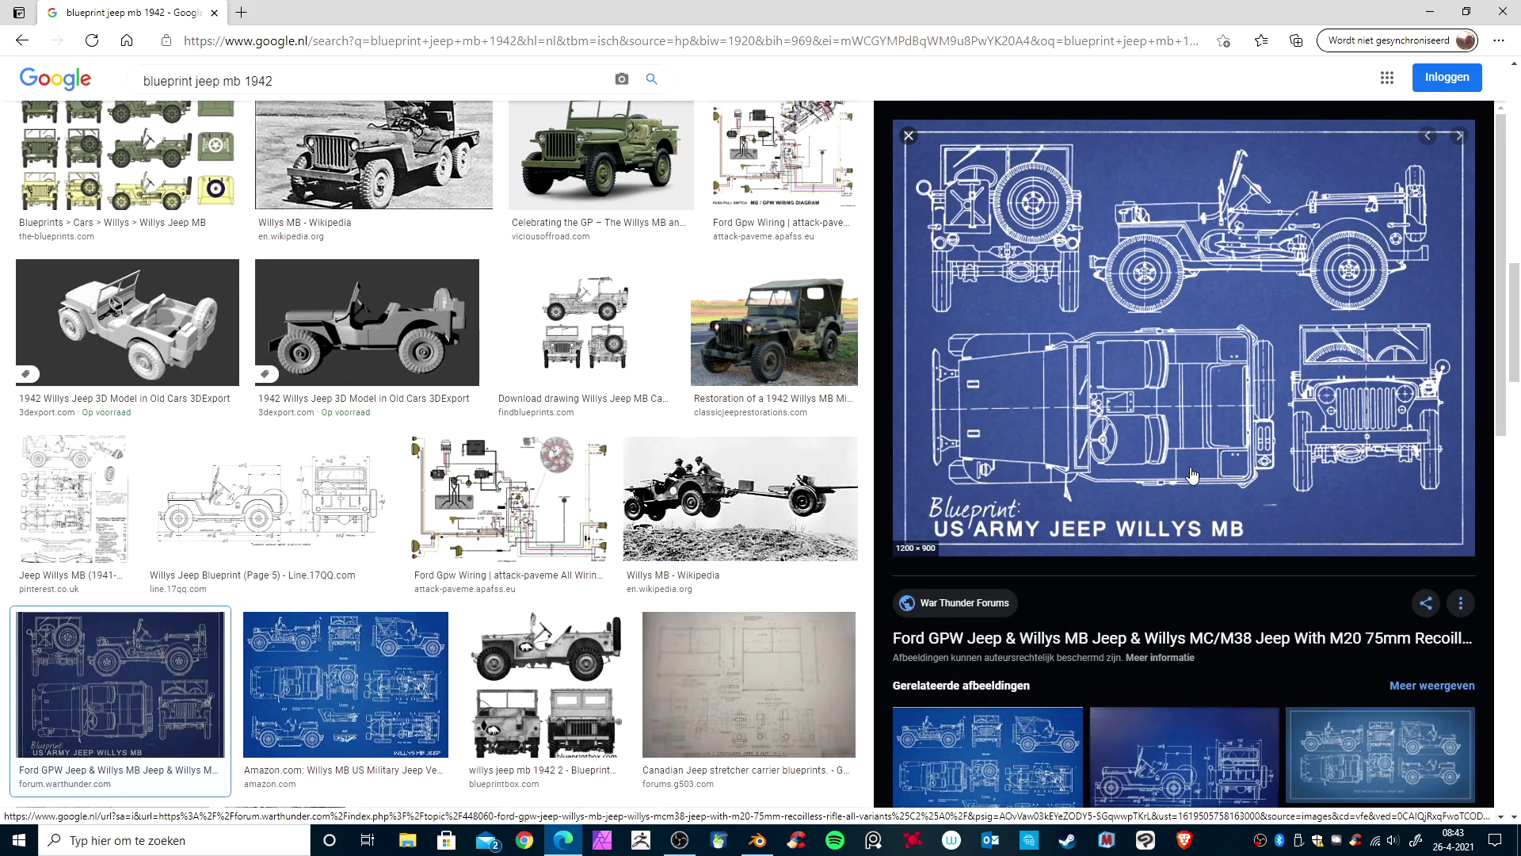
Step: Save the blue Willys MB blueprint as 'reference blue' in Project willy1942
right_click(1150, 406)
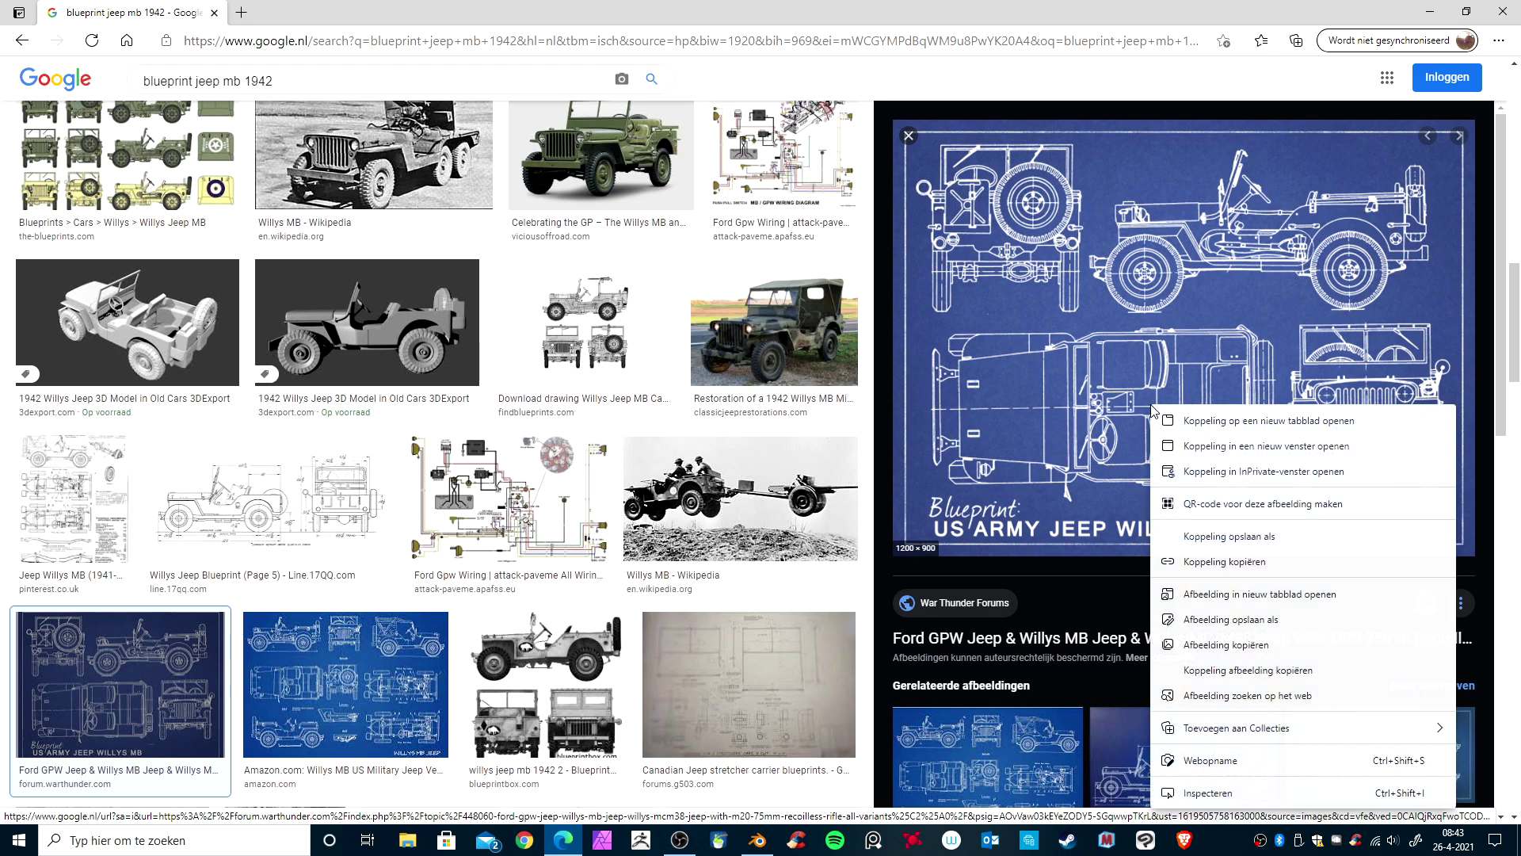
left_click(1230, 620)
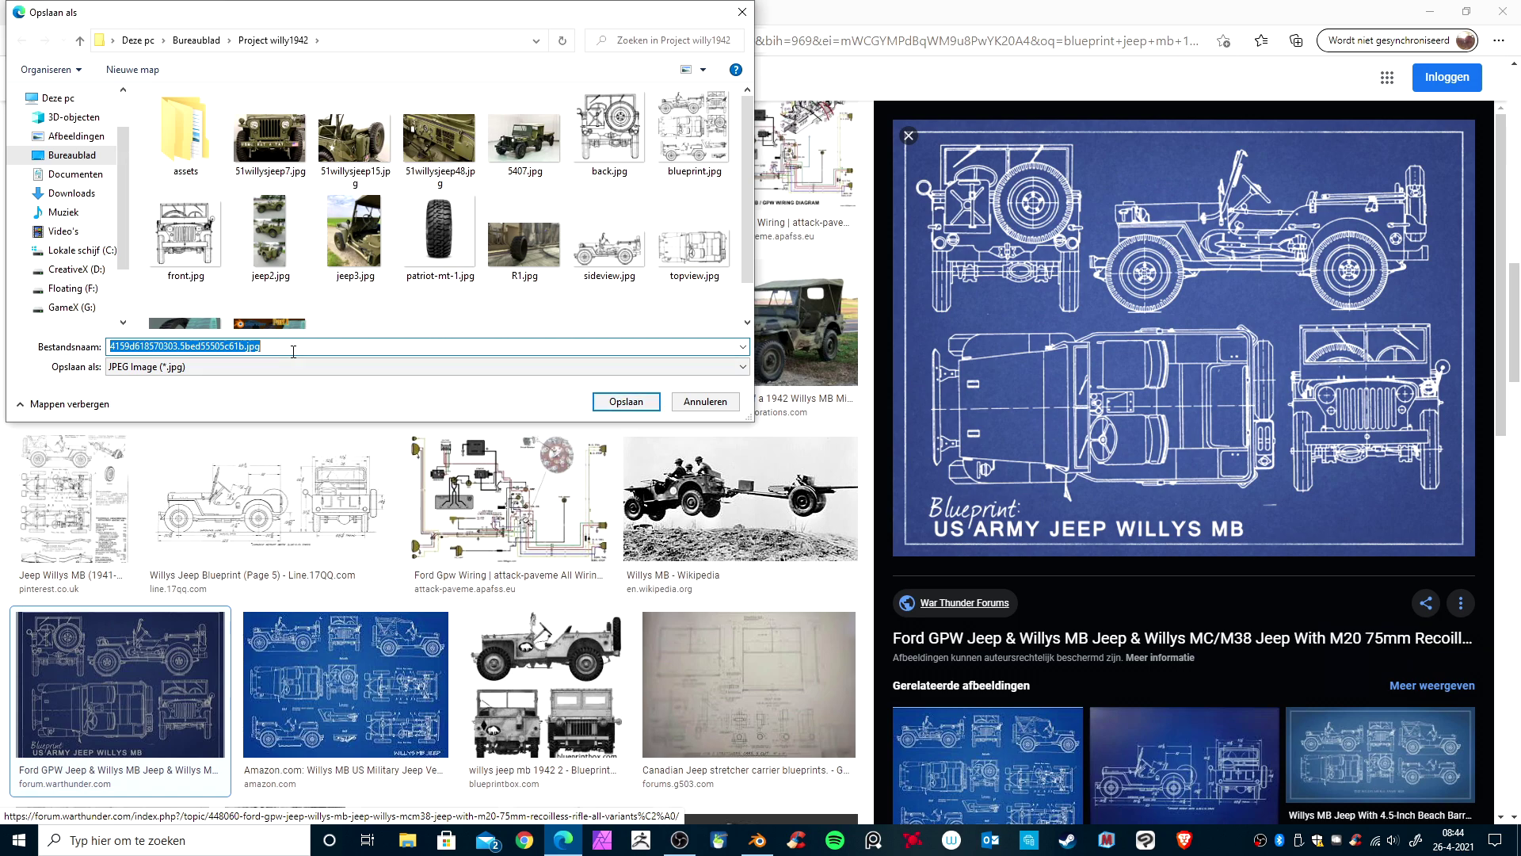
type("reference blue")
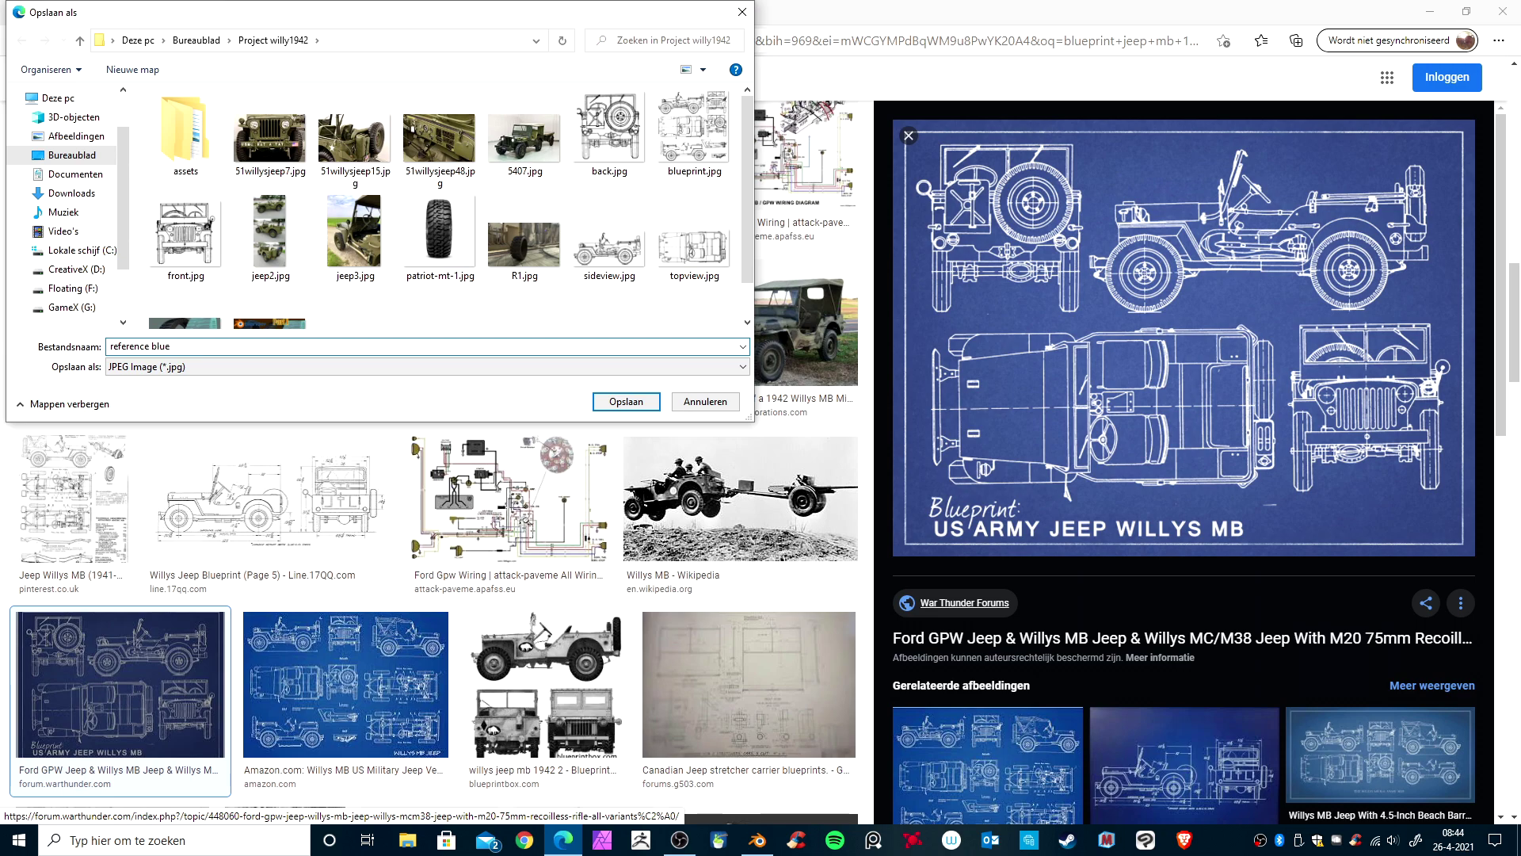
key("Return")
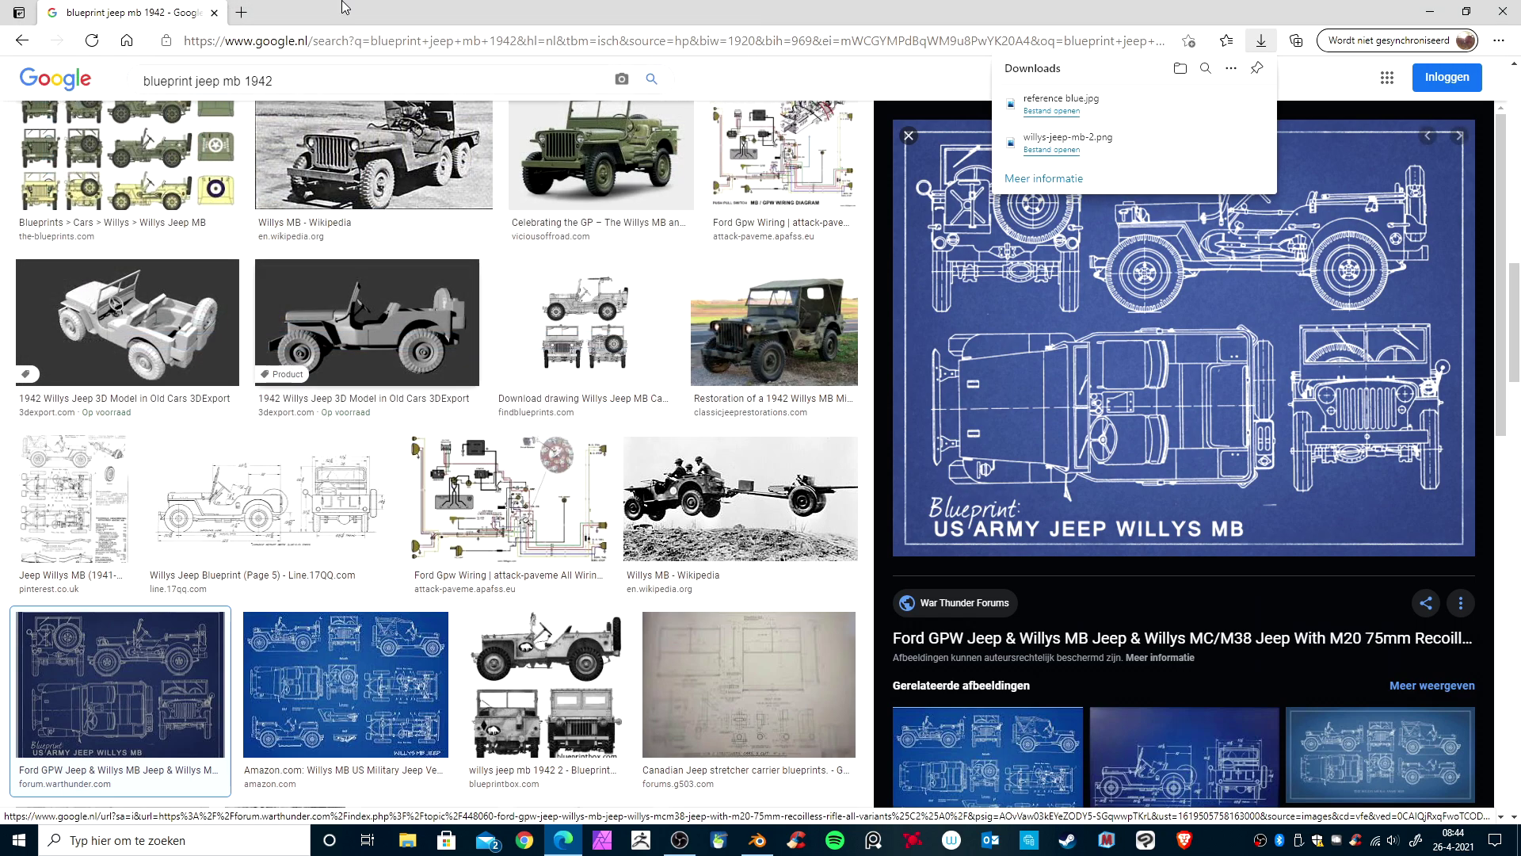
left_click(757, 839)
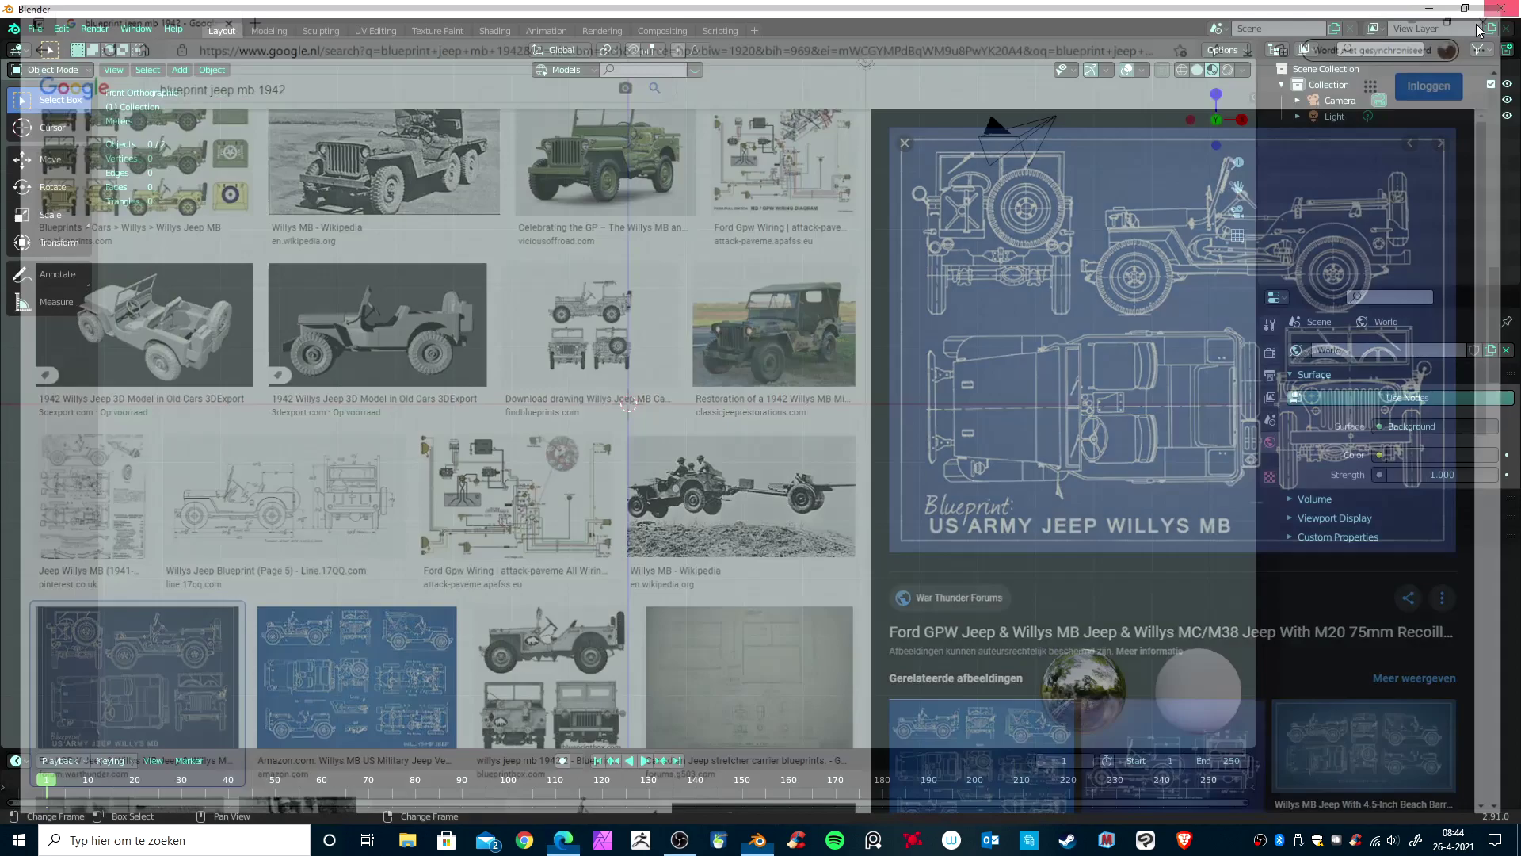
Step: Delete the default camera and light from the scene
scroll(615, 510, "down", 2)
scroll(614, 510, "down", 4)
scroll(615, 510, "up", 3)
left_click_drag(687, 181, 934, 301)
key("x")
left_click(934, 302)
Step: Add a cube and raise it along Z to sit on the ground
key("shift+a")
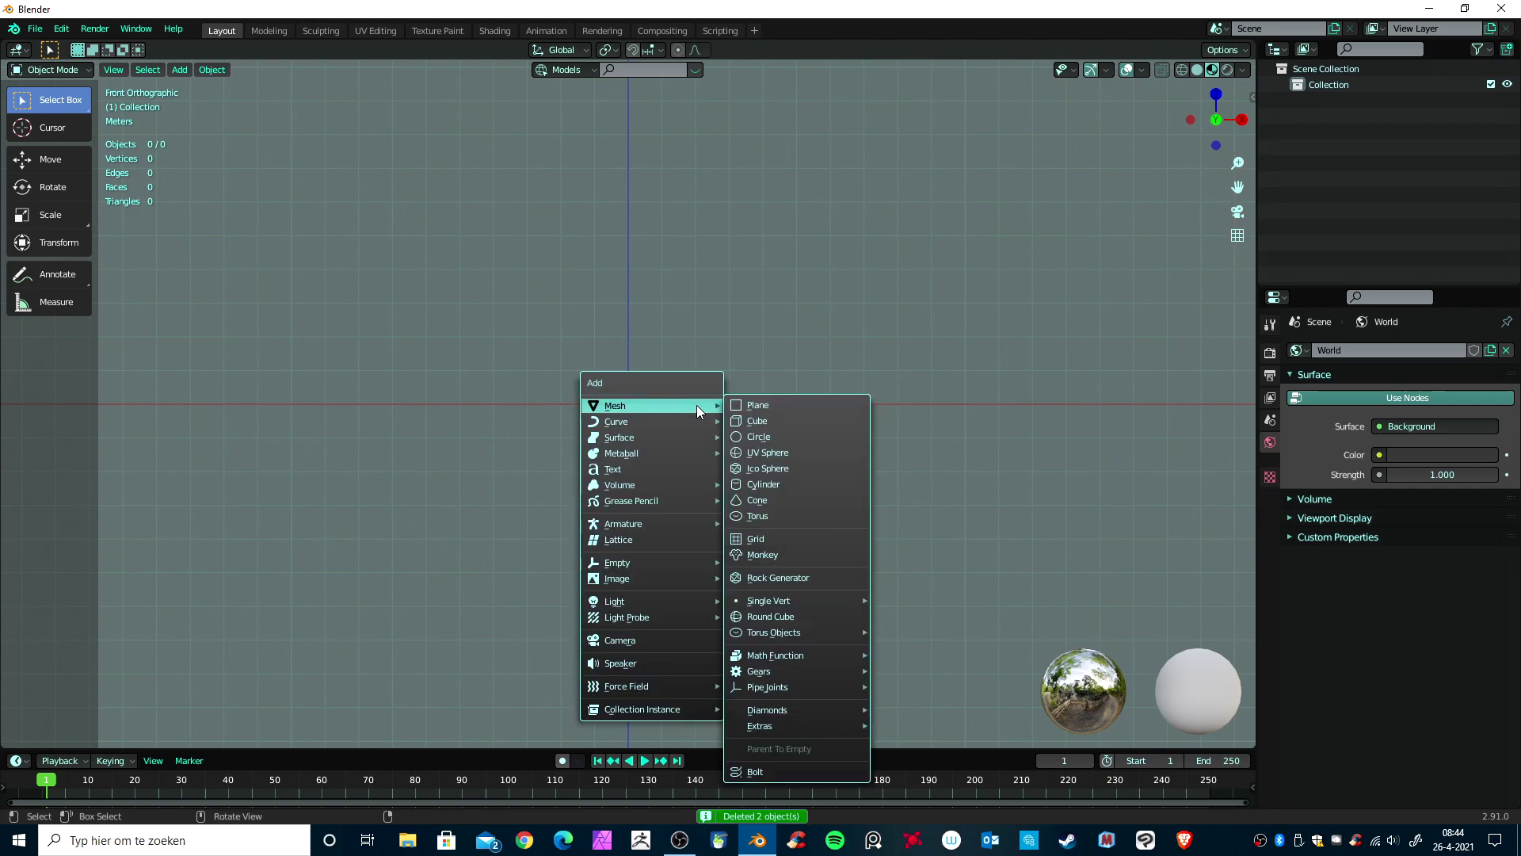
left_click(757, 420)
scroll(754, 425, "down", 3)
scroll(750, 436, "up", 6)
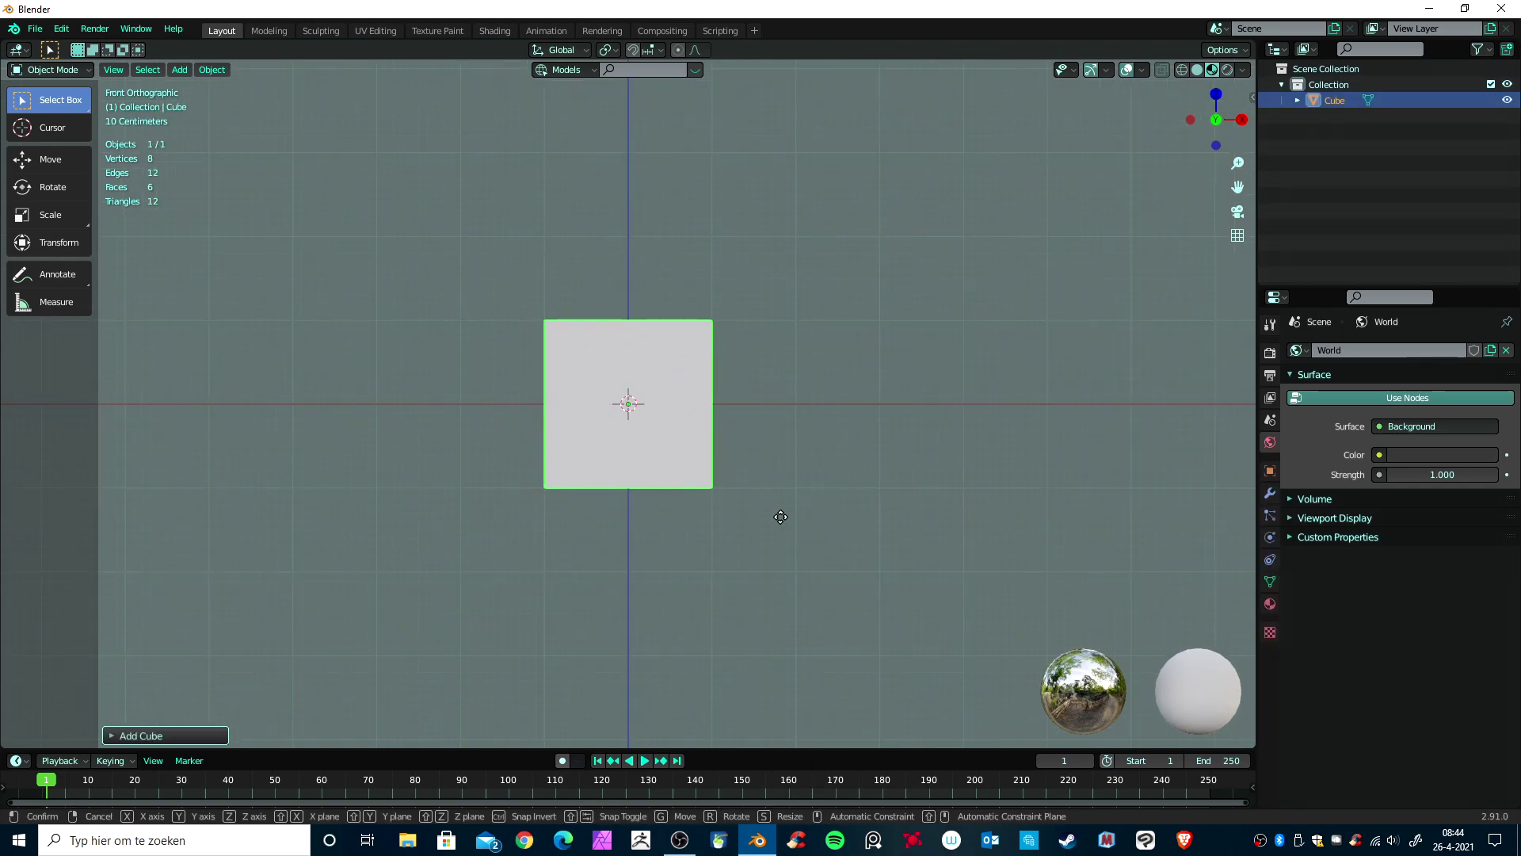
key("g")
key("z")
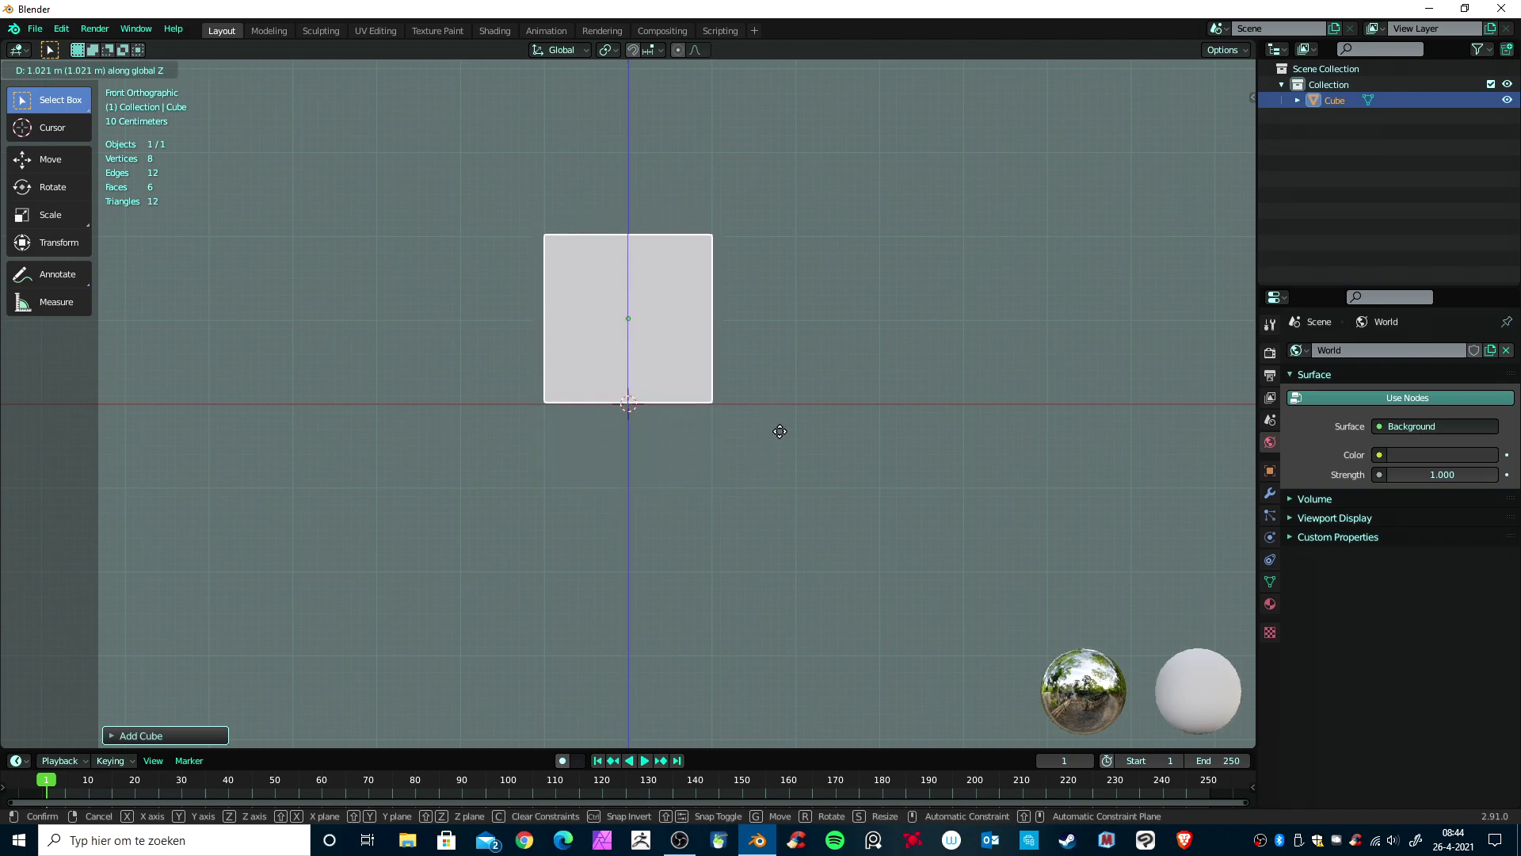
left_click(779, 431)
Step: Flatten the cube along Y into a thin slab and return to front view
middle_click_drag(697, 481, 839, 543)
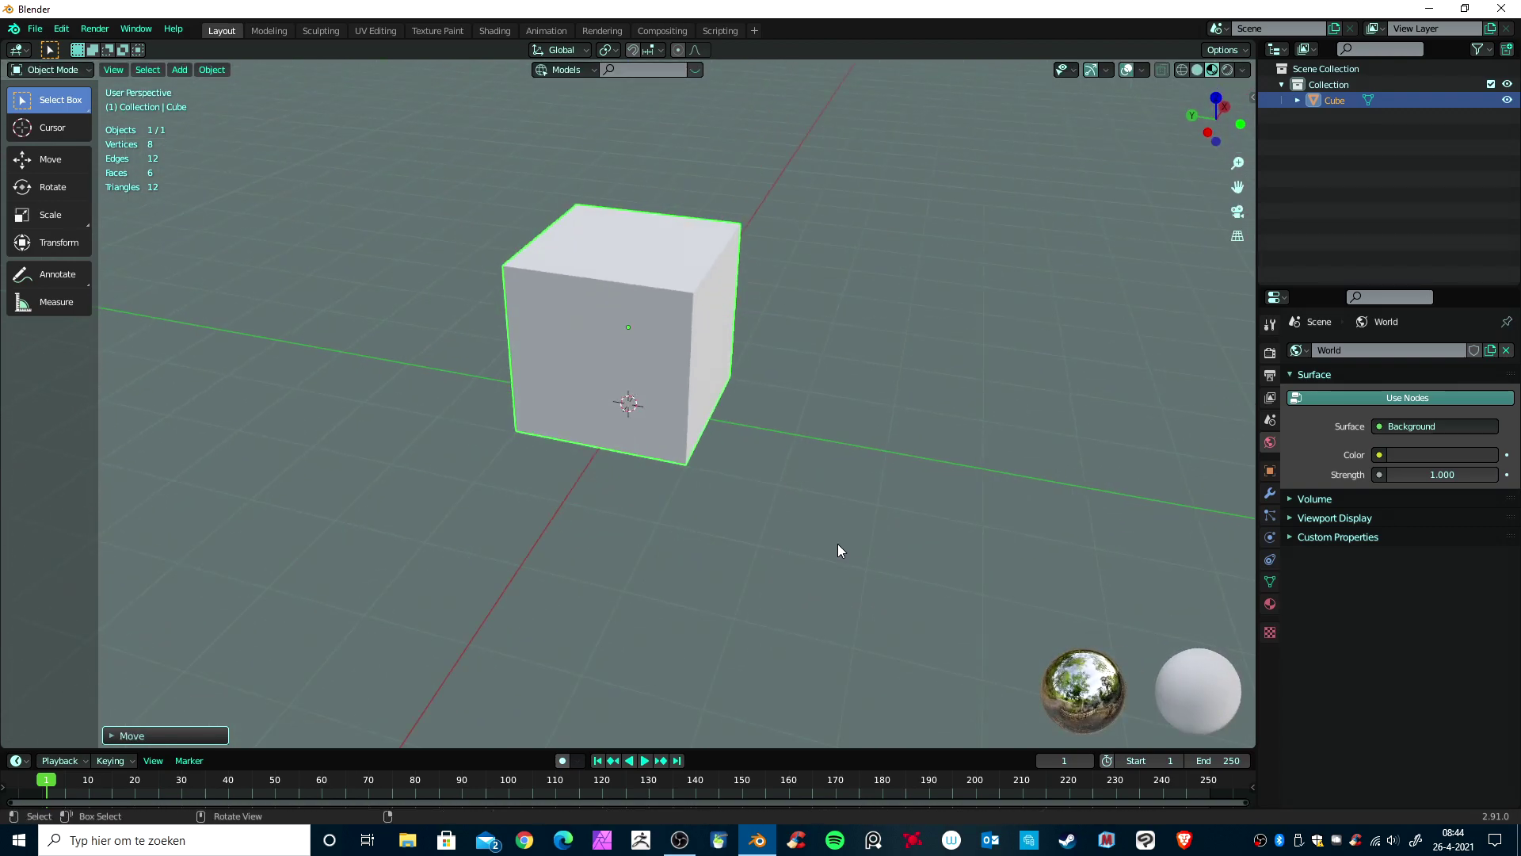
key("s")
key("y")
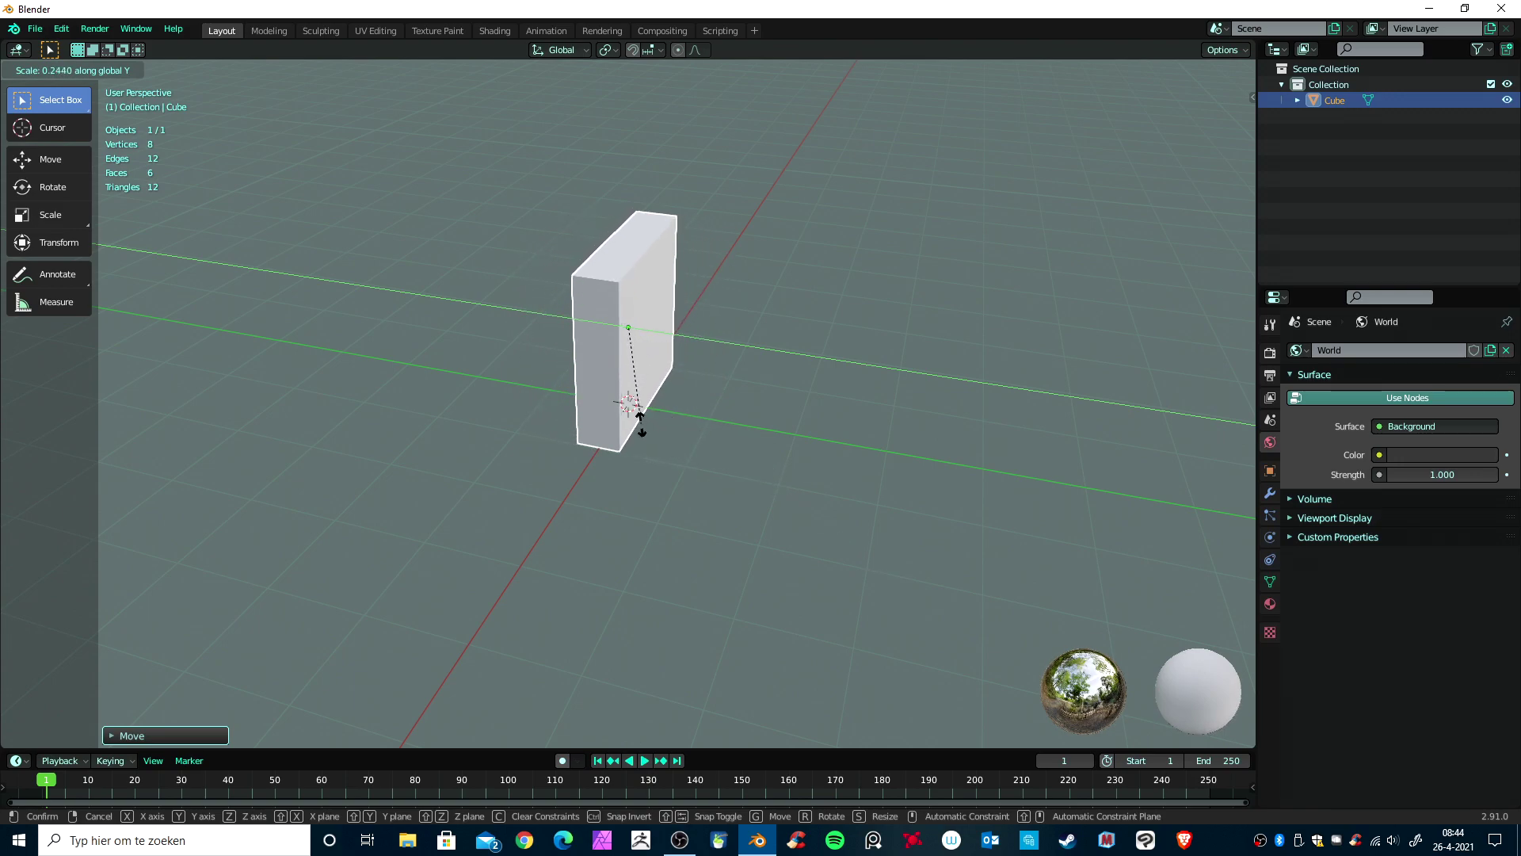
left_click(600, 348)
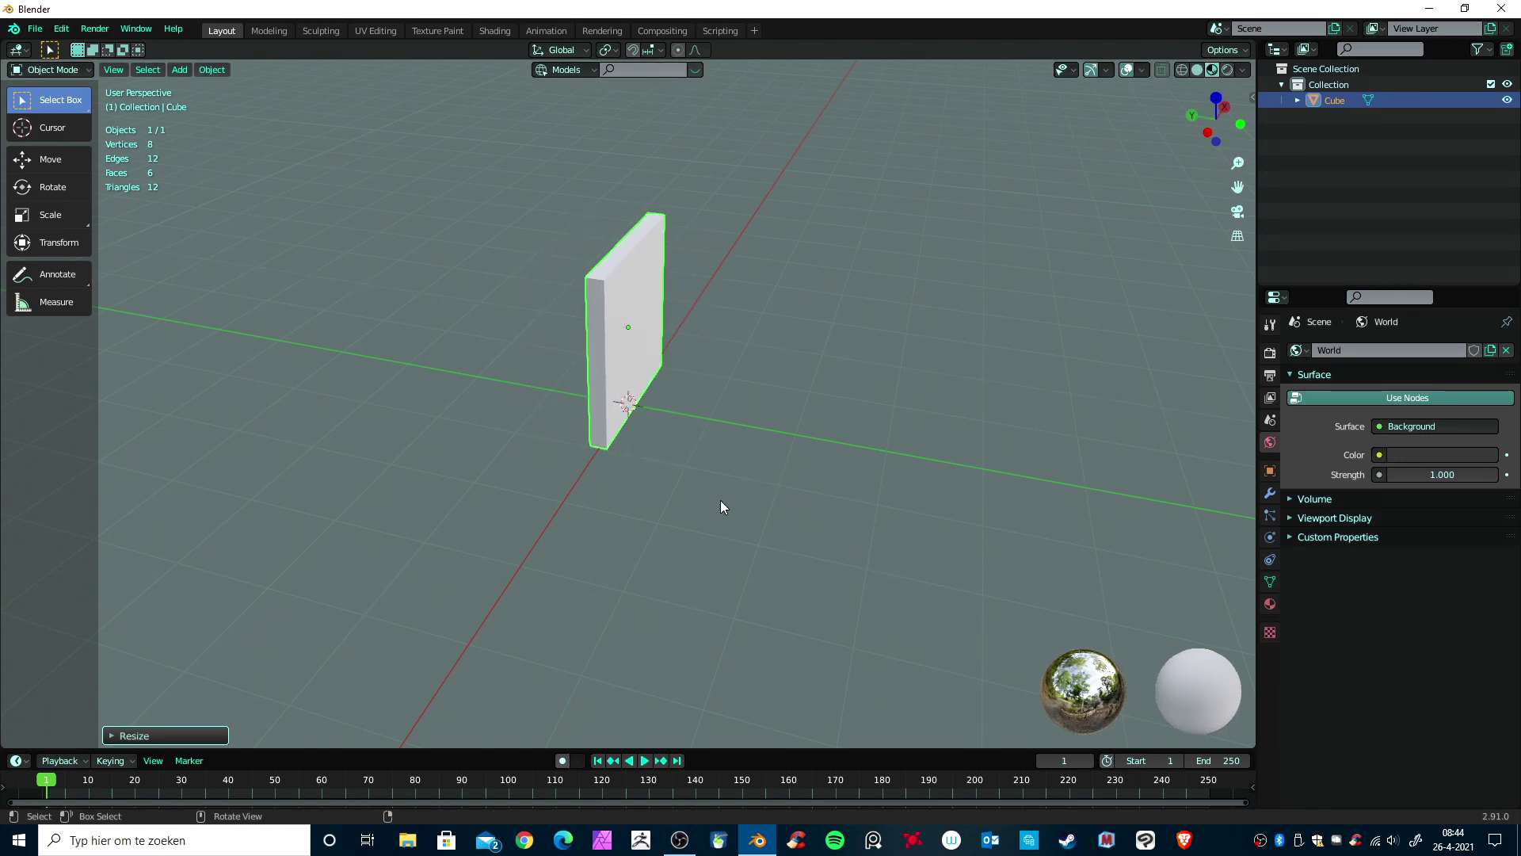
key("KP_1")
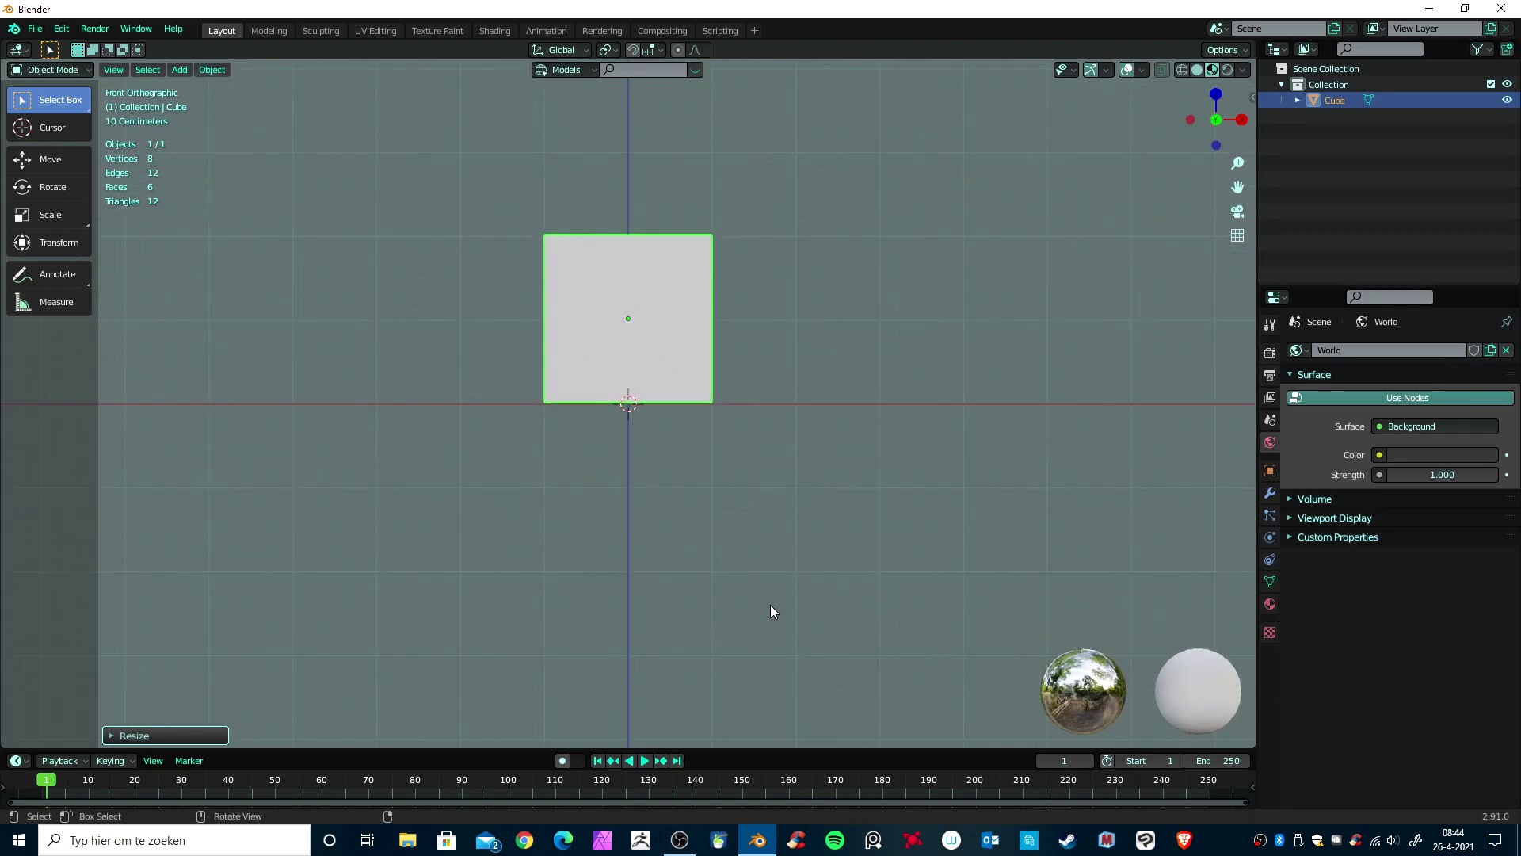
left_click(770, 605)
key("shift+a")
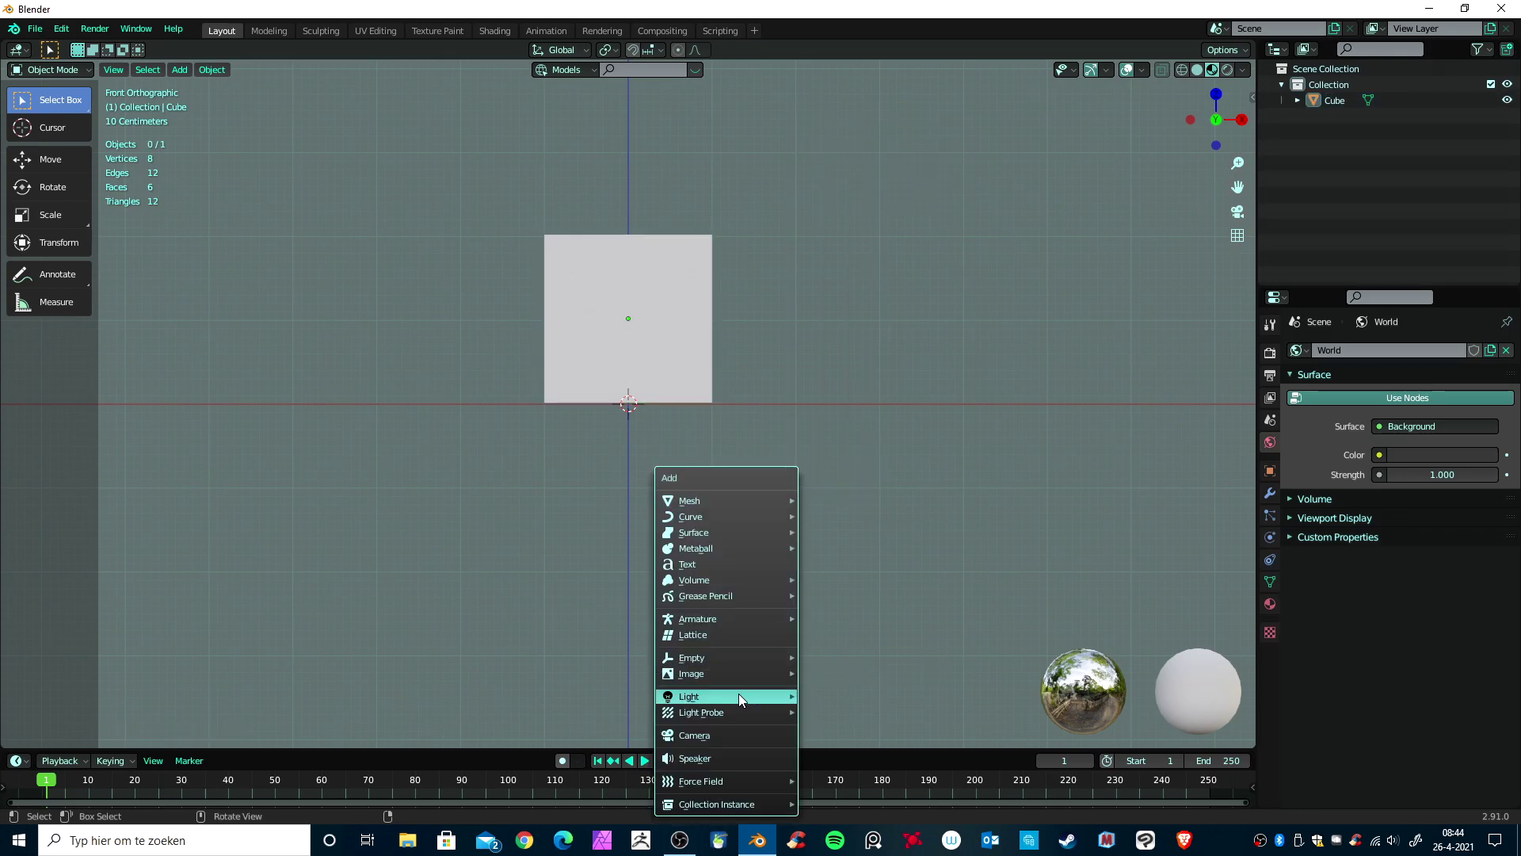
Step: Add reference blue.jpg from Desktop > Project willy1942 as a reference image
left_click(863, 676)
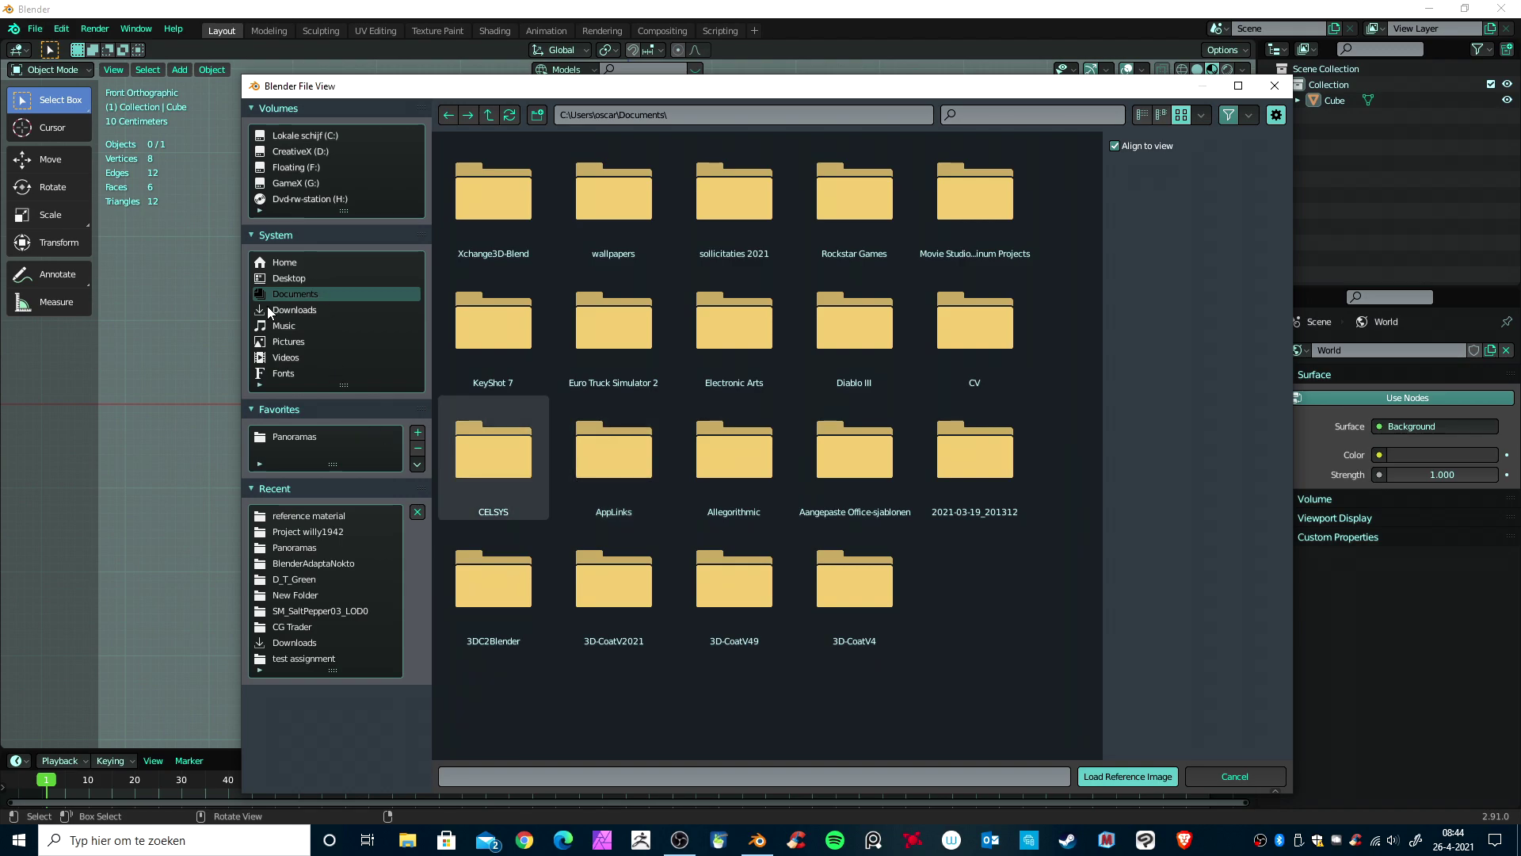
left_click(289, 271)
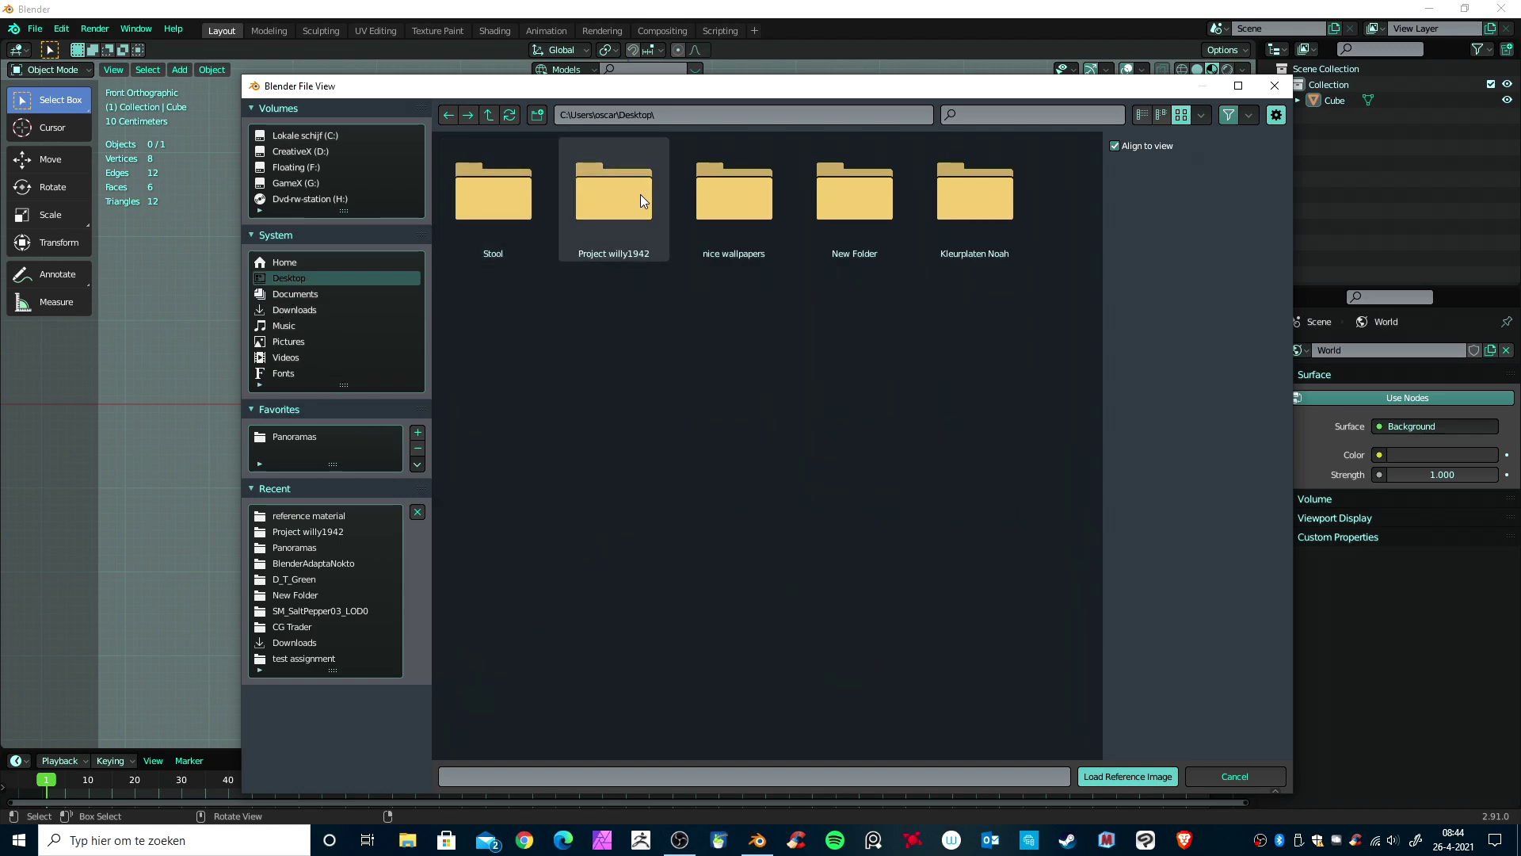
double_click(640, 193)
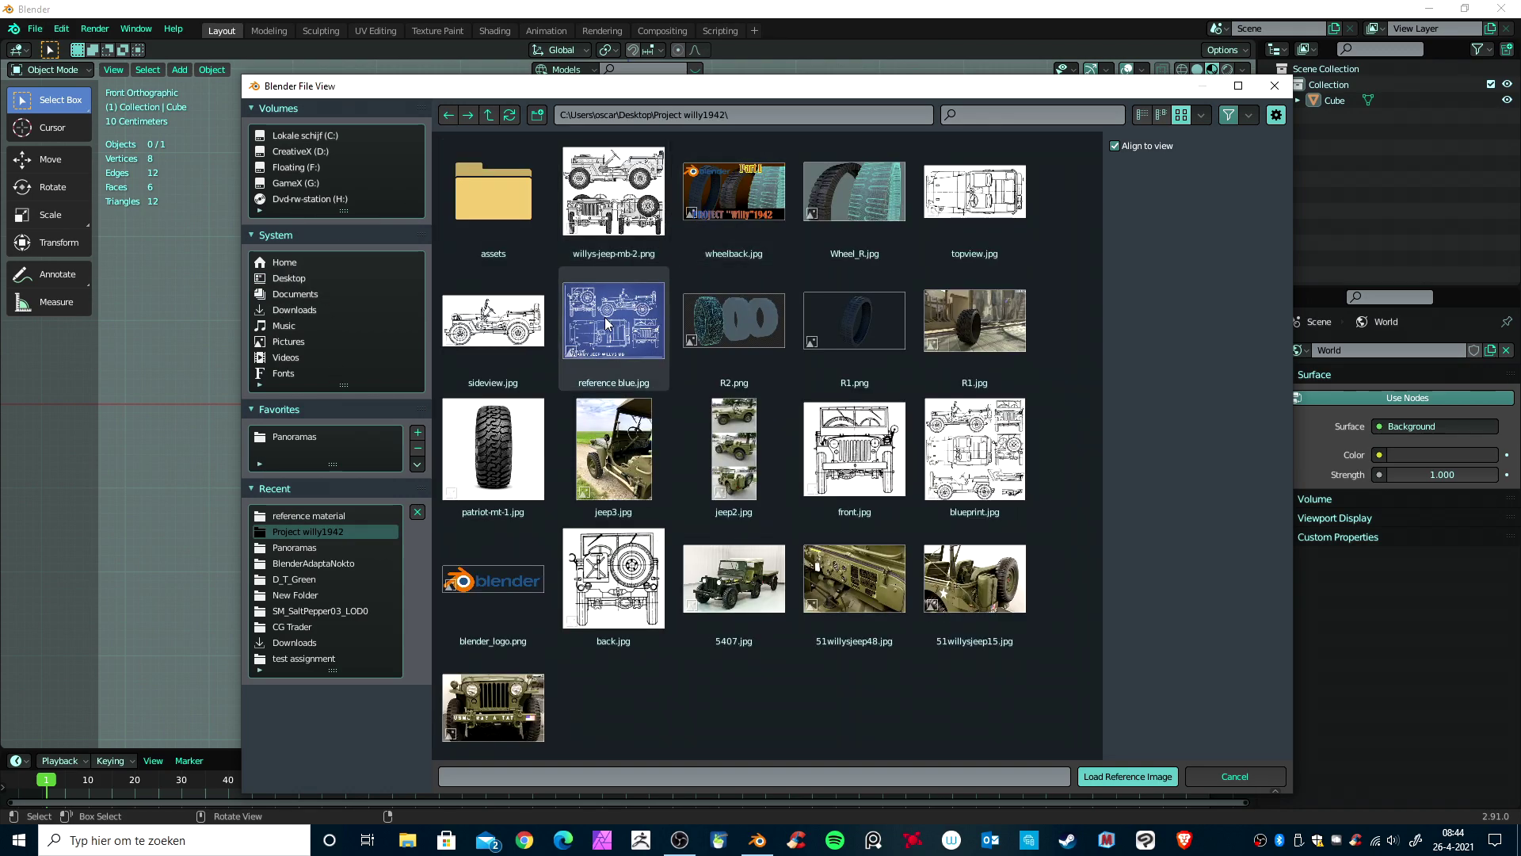
double_click(606, 319)
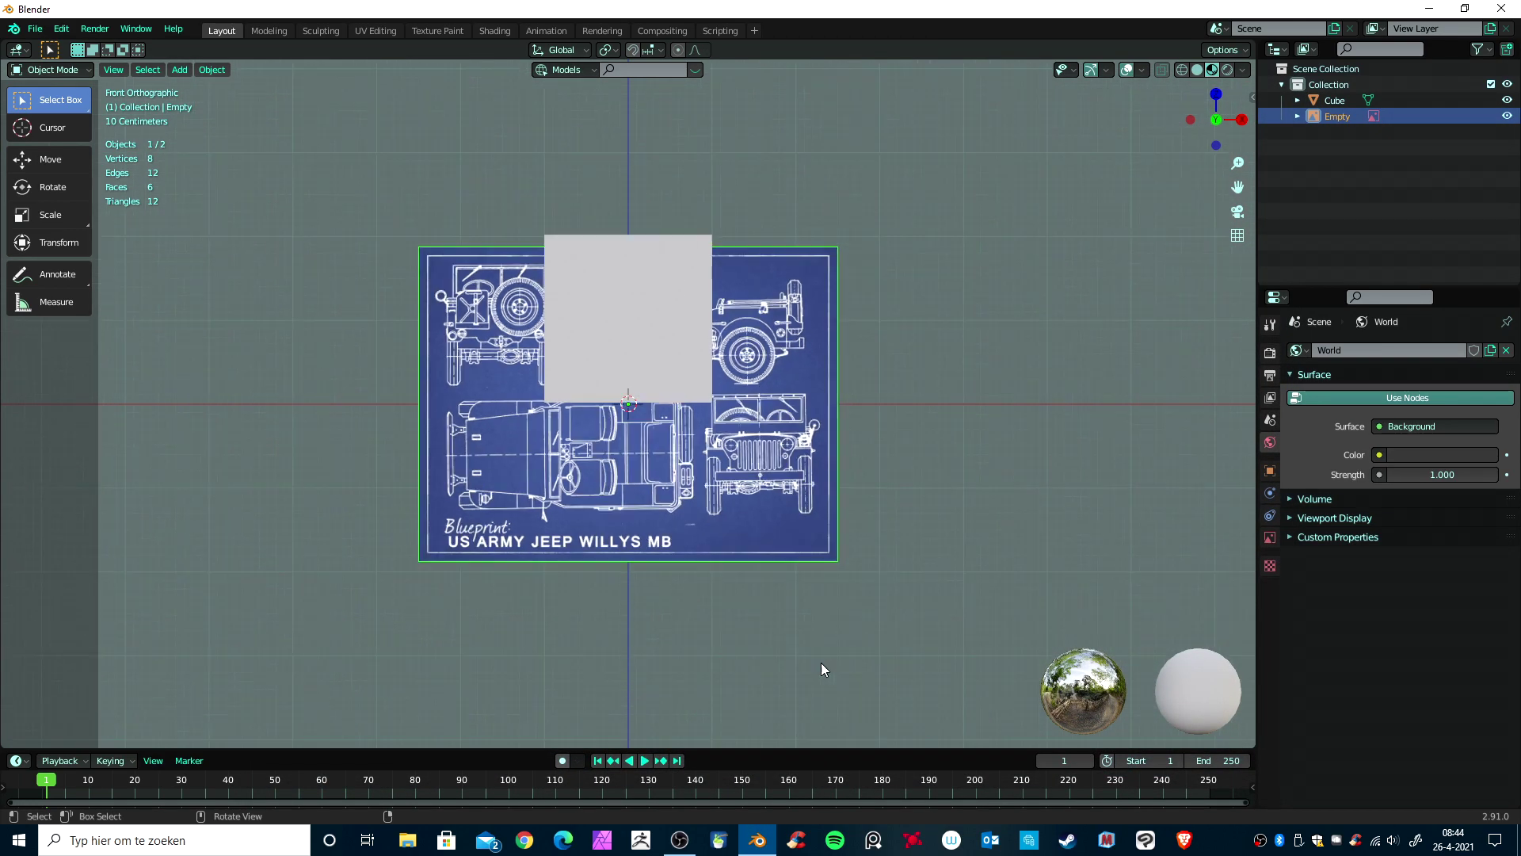
Step: Raise the blueprint along Z and enable its transparency at about 0.213
key("g")
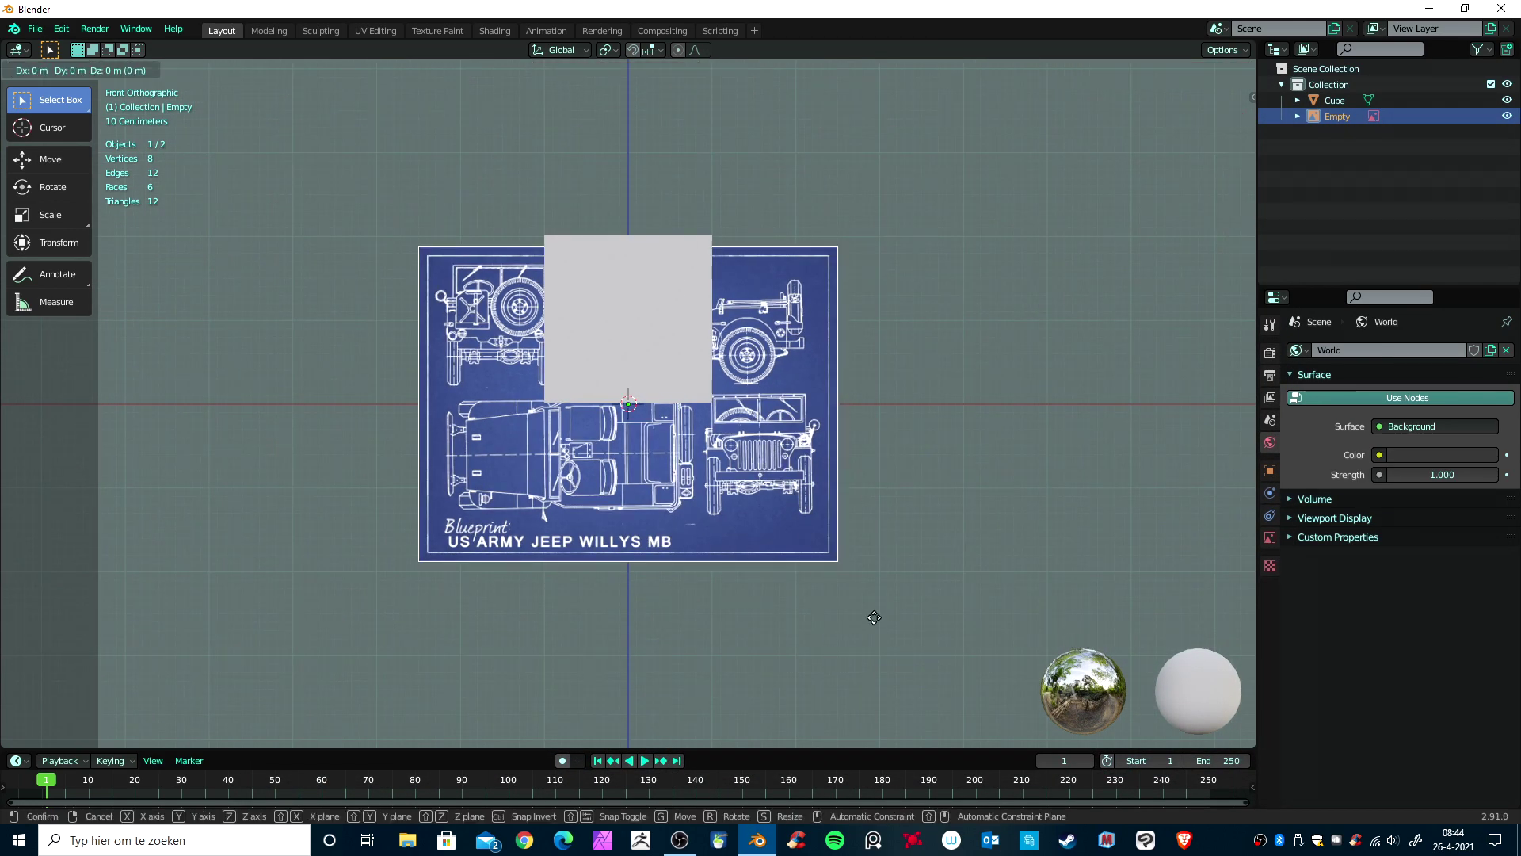
key("z")
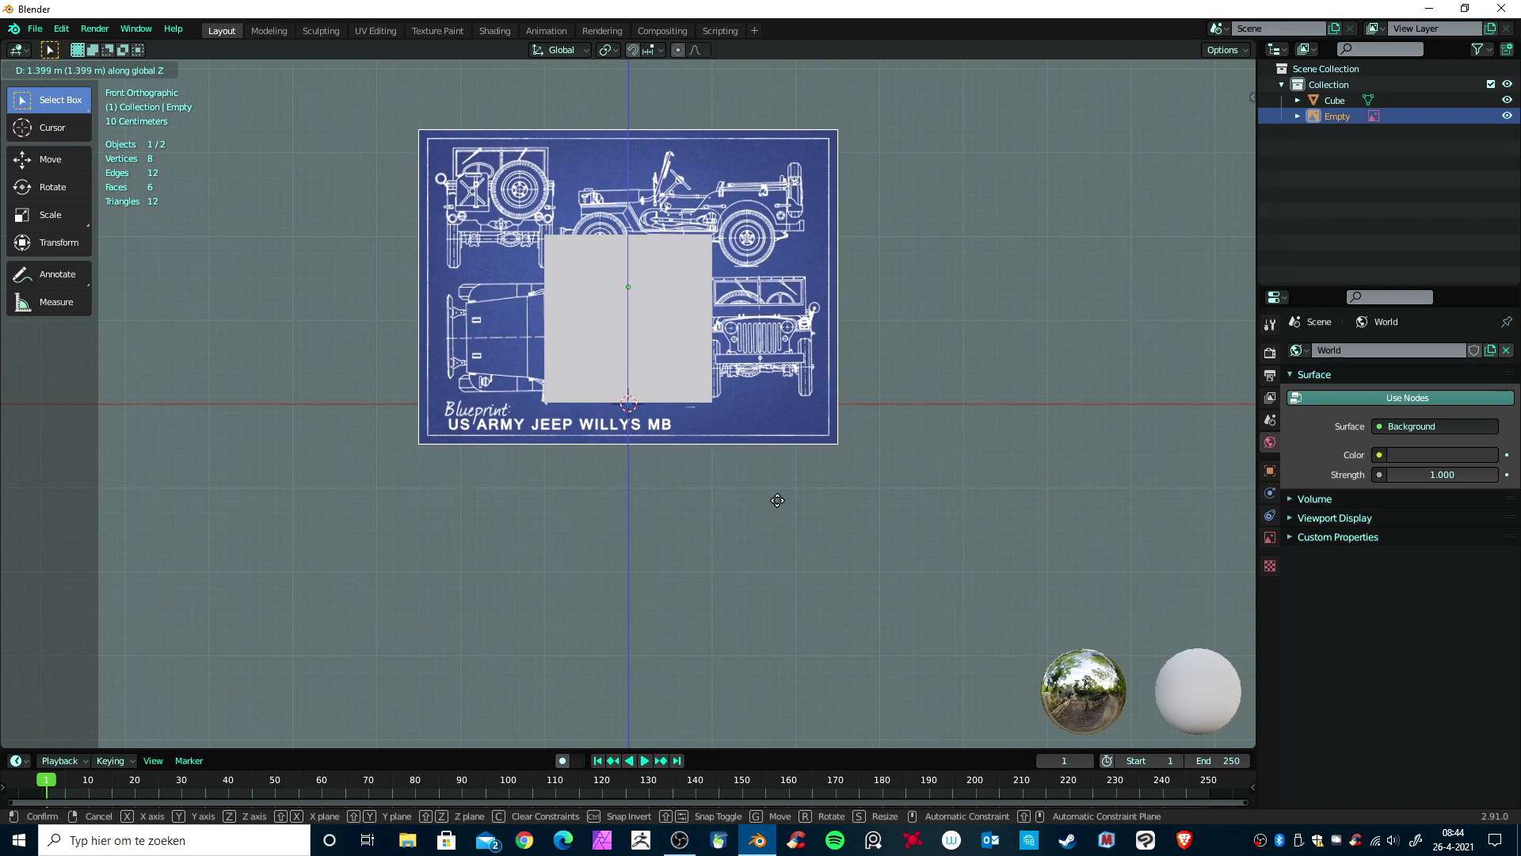
left_click(787, 504)
left_click(1270, 536)
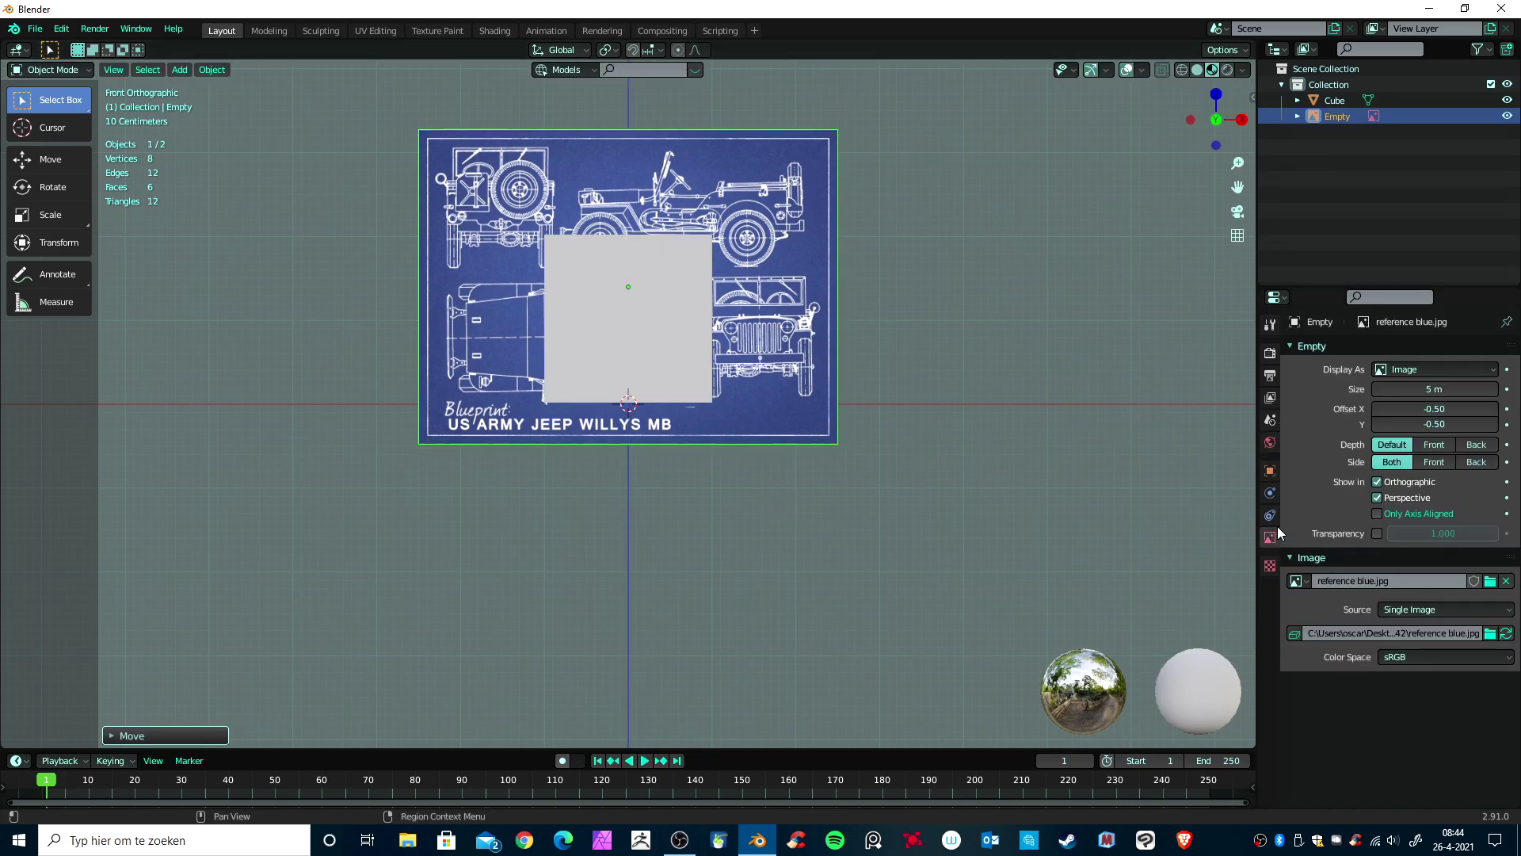
left_click(1377, 534)
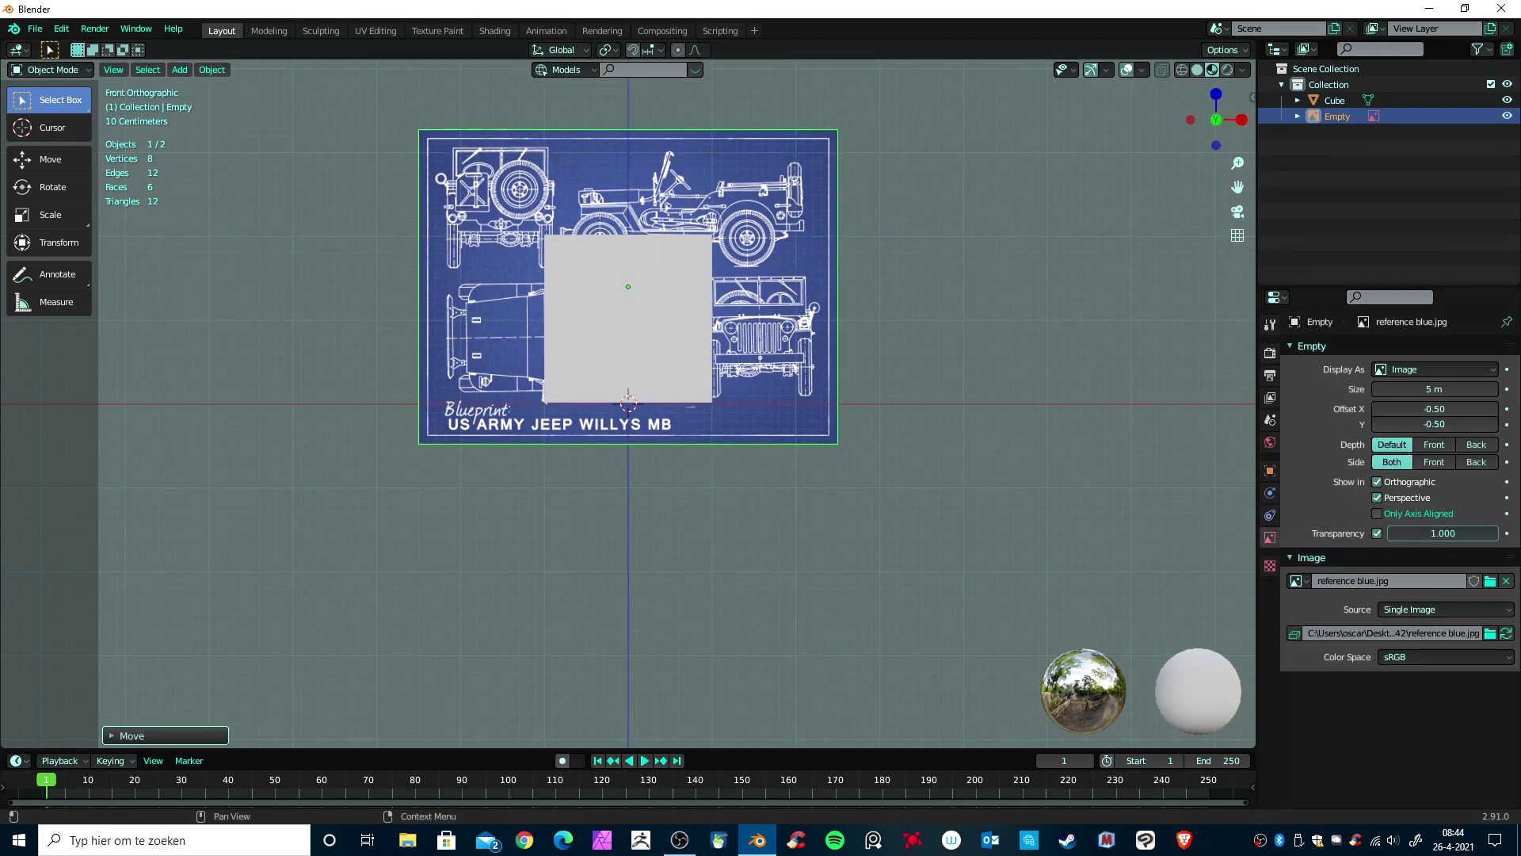
left_click_drag(1481, 533, 1403, 533)
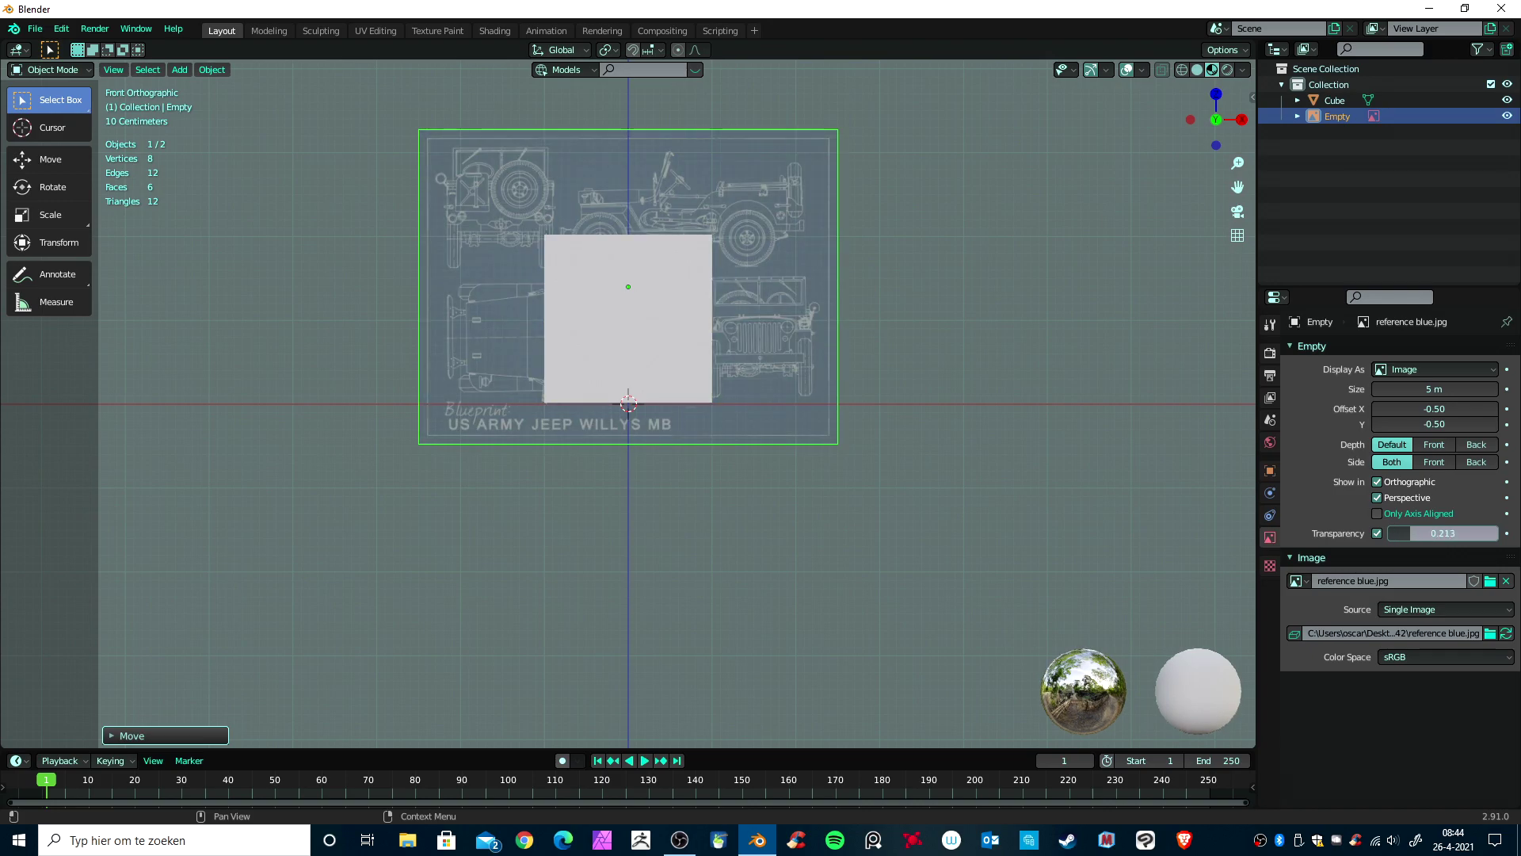
left_click(623, 335)
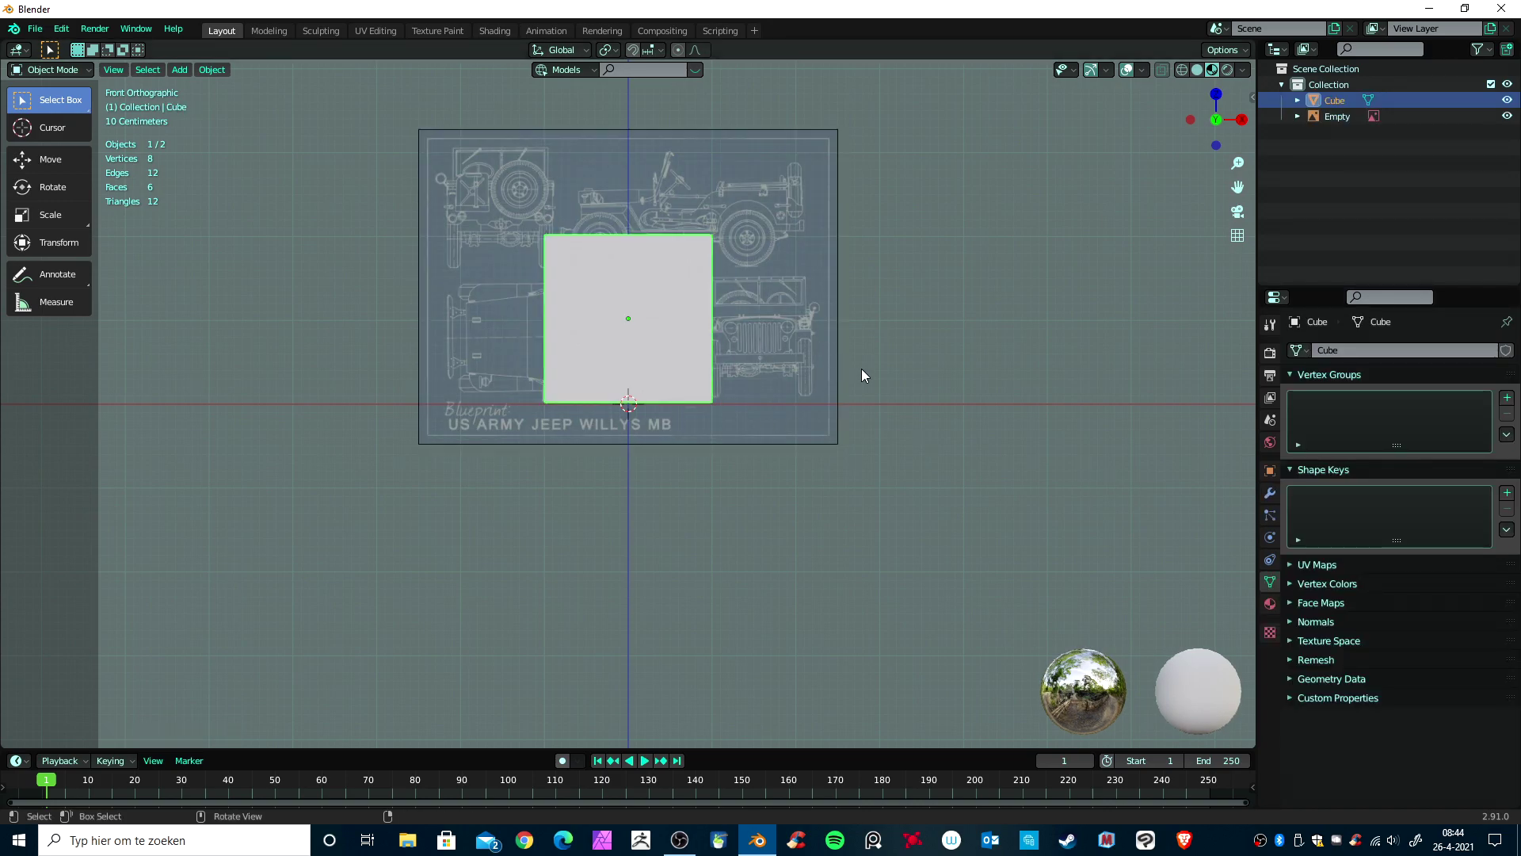
Step: Switch to wireframe display and slide the blueprint left along X
key("shift+z")
scroll(853, 406, "up", 2)
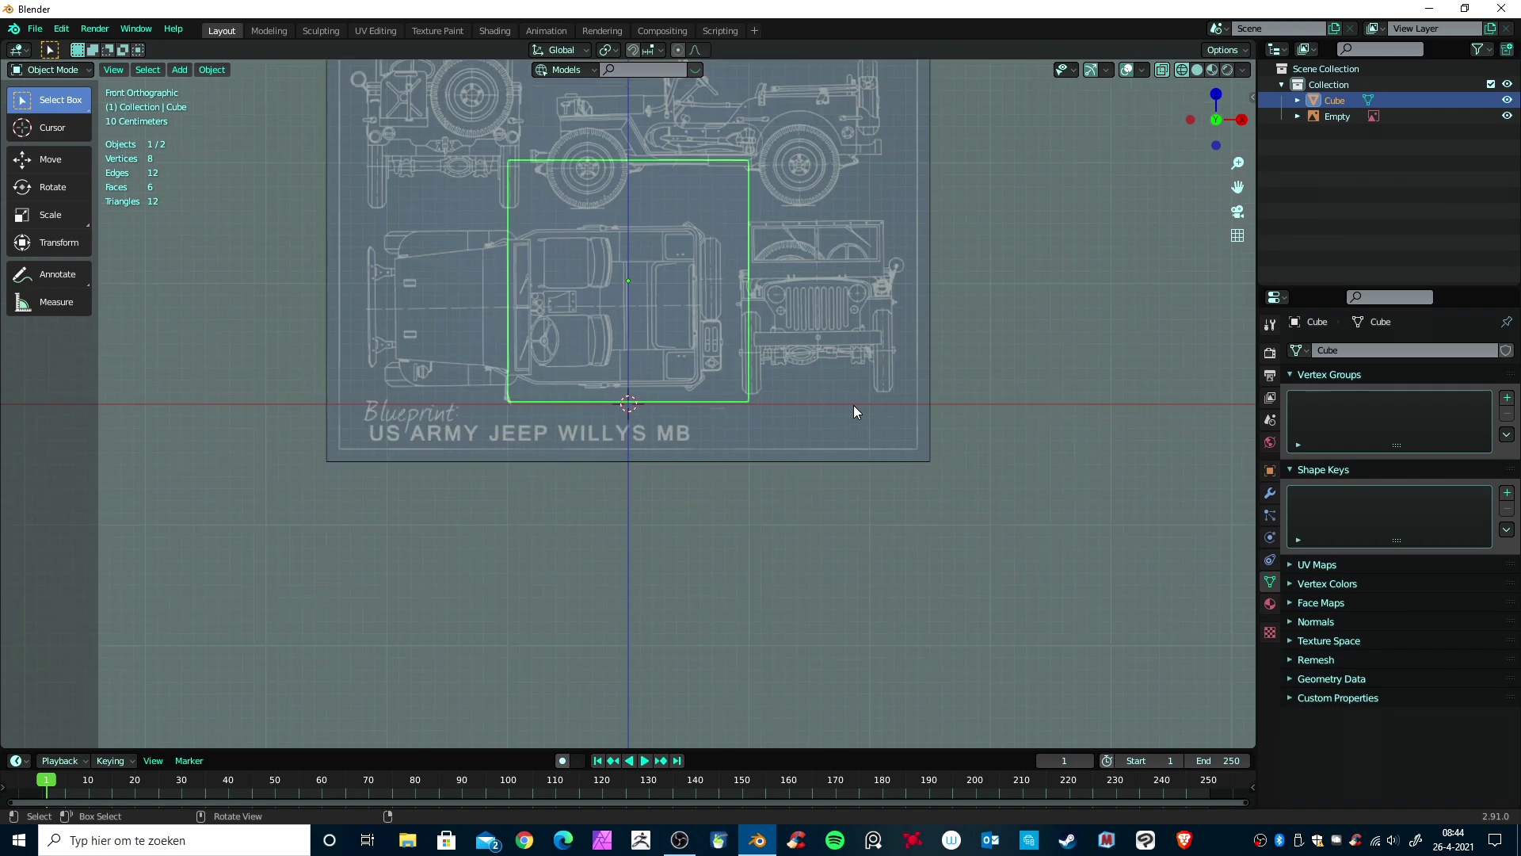
scroll(853, 406, "down", 1)
mouse_move(845, 410)
middle_mouse_down("shift")
mouse_move(828, 479)
mouse_move(863, 553)
middle_mouse_up("shift")
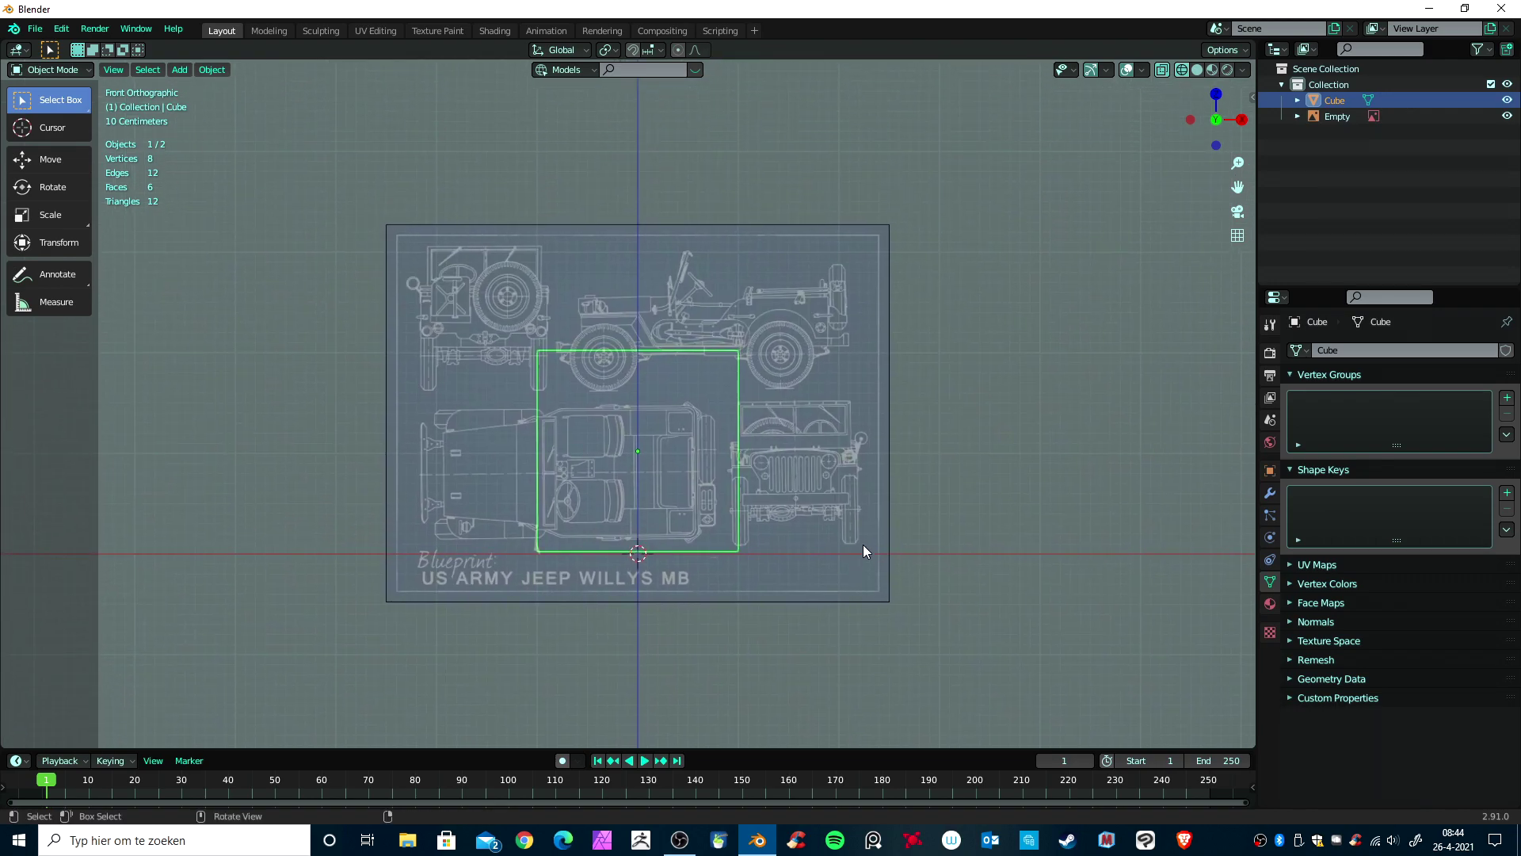
left_click(857, 493)
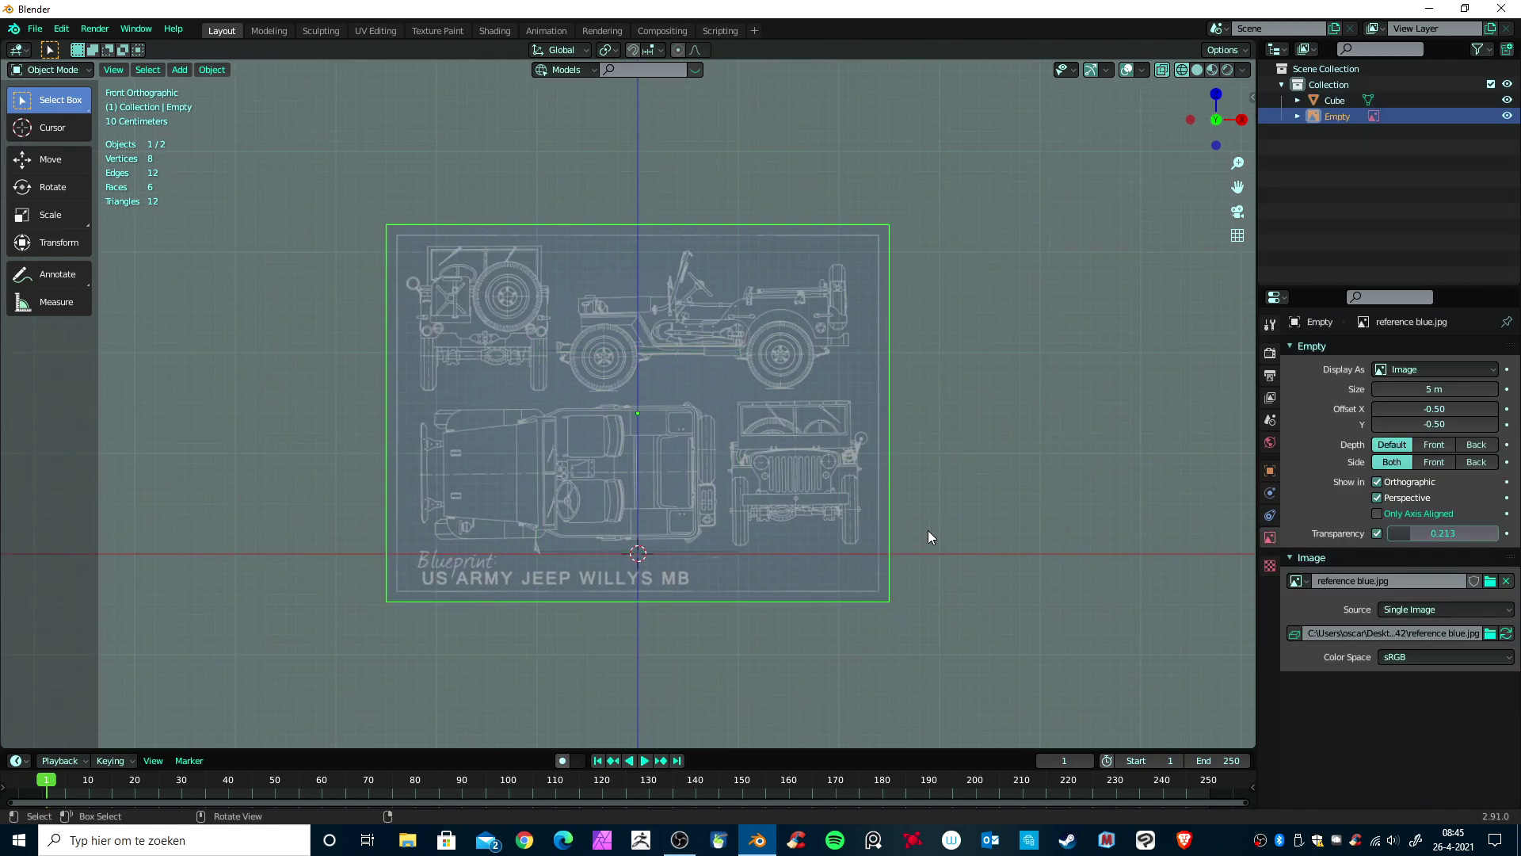
key("g")
key("x")
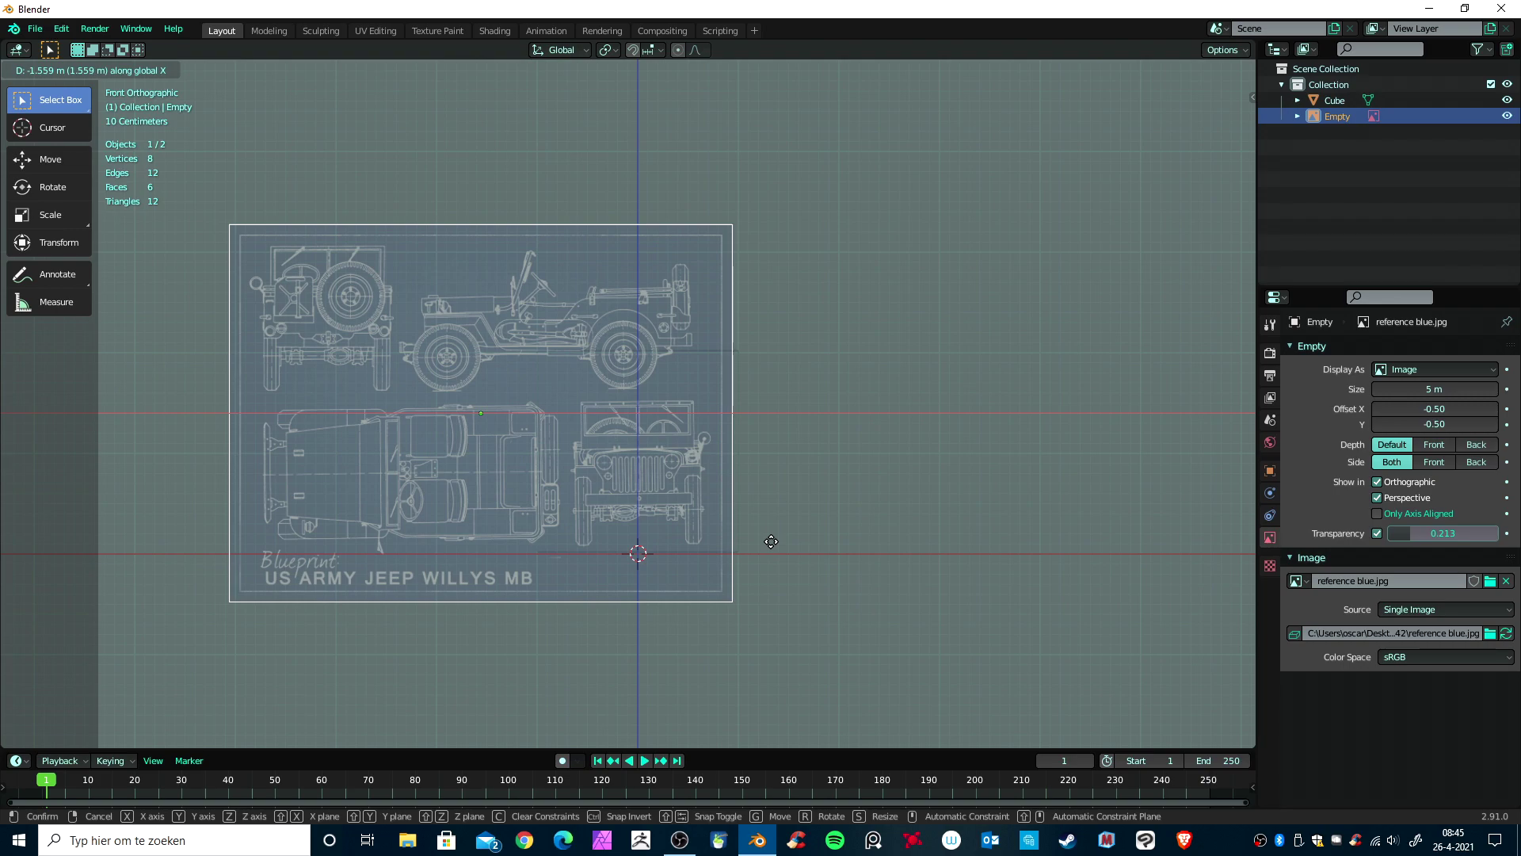
left_click(771, 541)
Step: Lower the blueprint slightly along Z to centre the front-view jeep
scroll(770, 548, "up", 2)
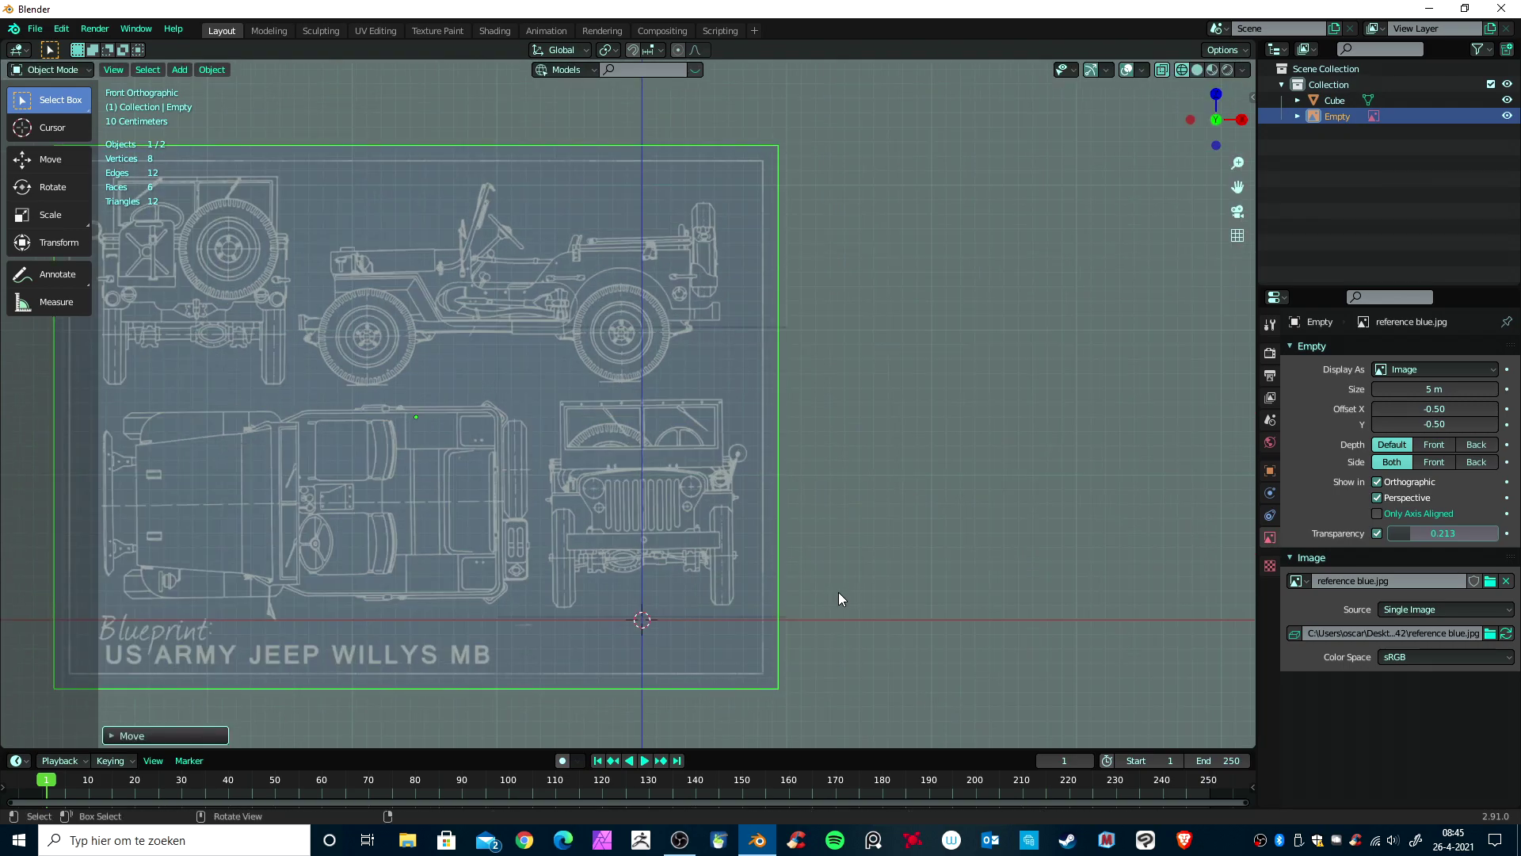
key("g")
key("z")
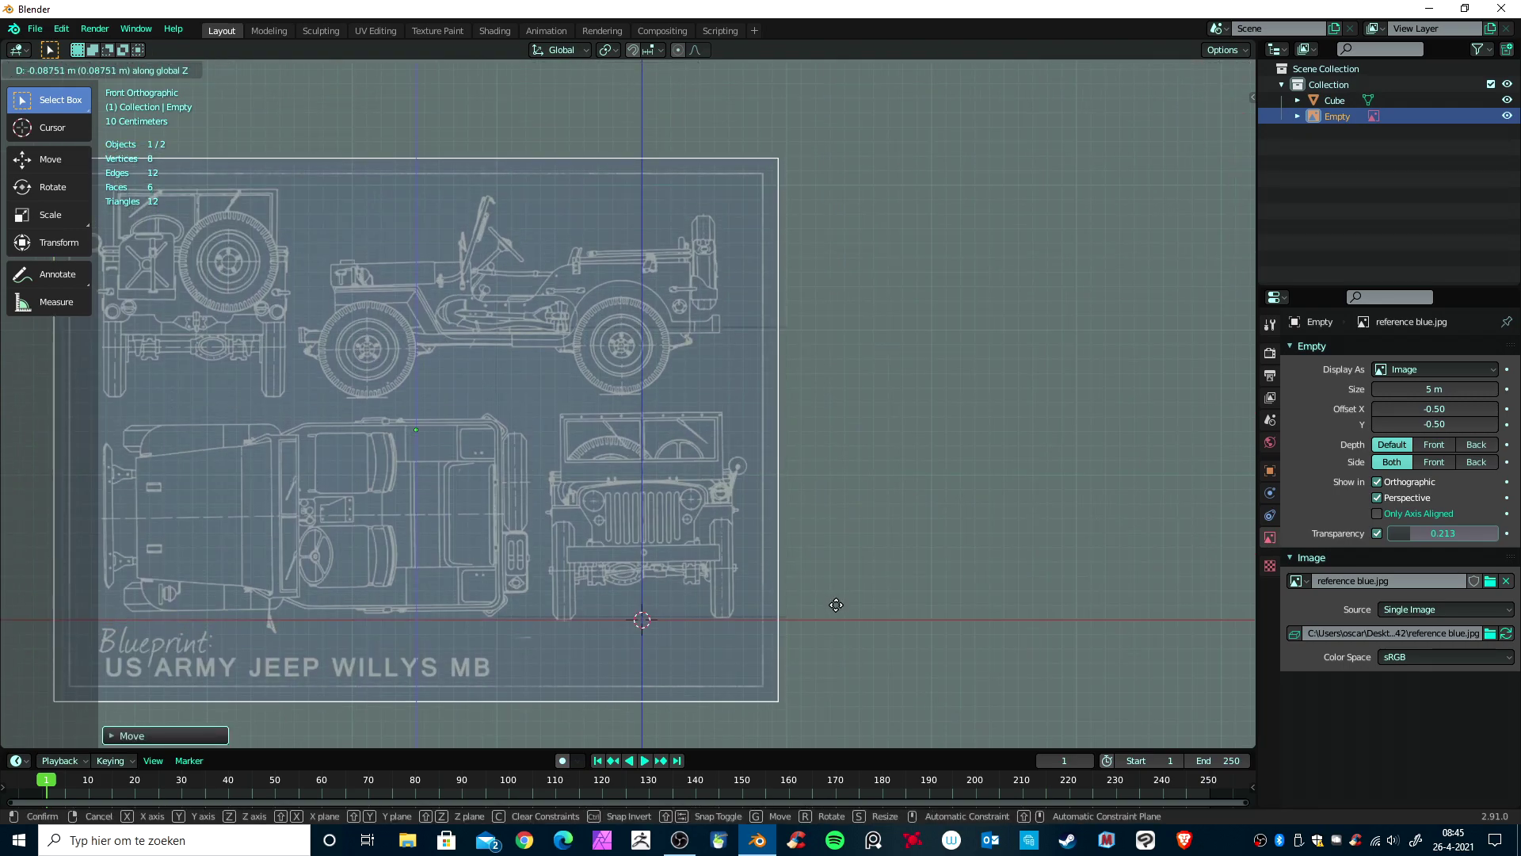
left_click(836, 605)
scroll(827, 609, "down", 2)
scroll(831, 605, "down", 4)
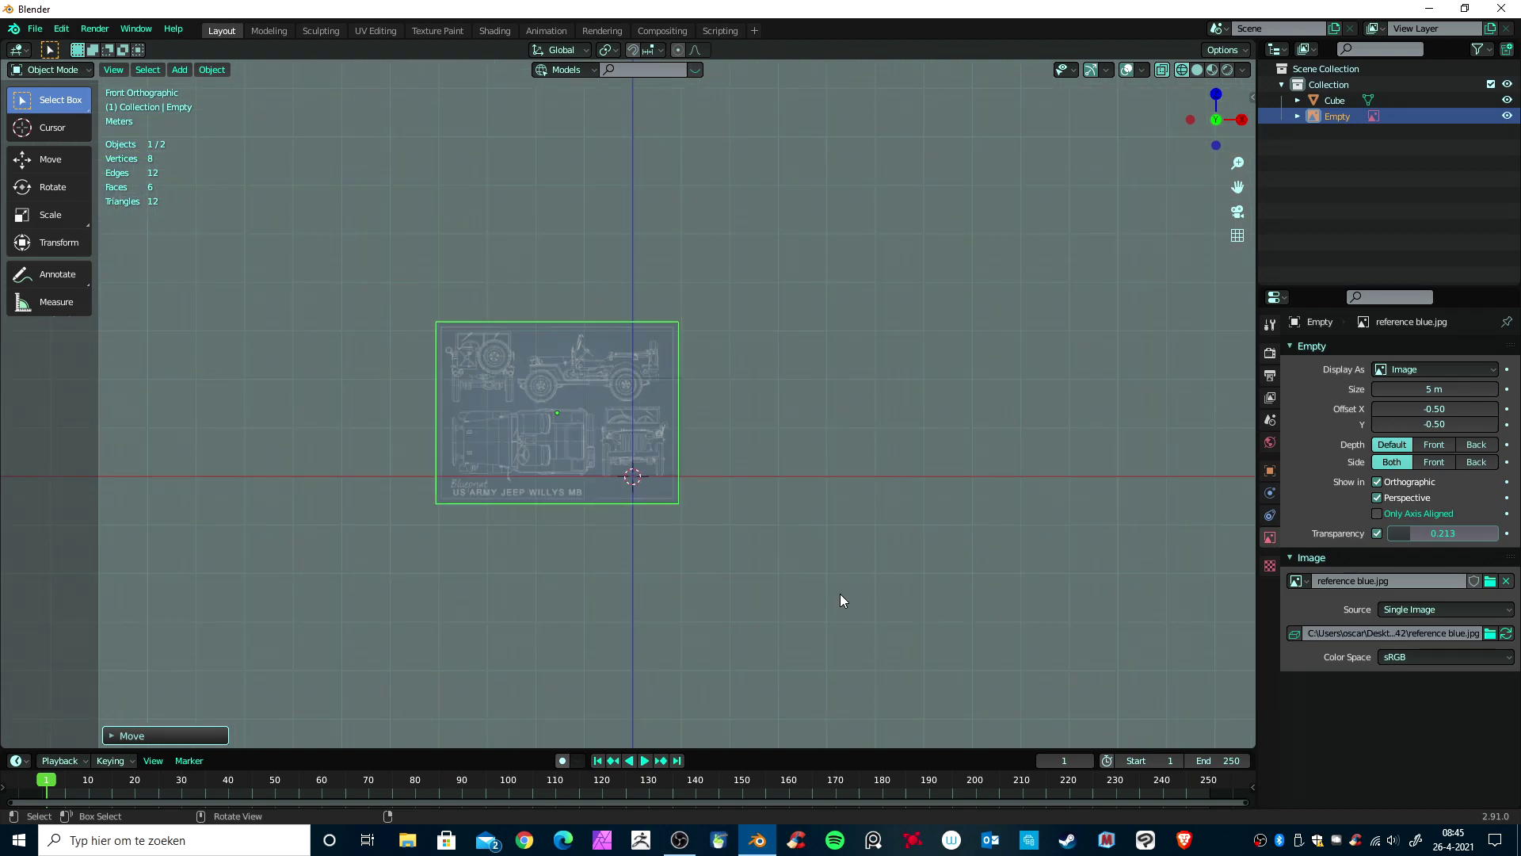
Step: Orbit to inspect the blueprint plane, then select the Cube and show it in Solid shading
mouse_move(839, 593)
middle_mouse_down()
mouse_move(777, 659)
mouse_move(694, 636)
middle_mouse_up()
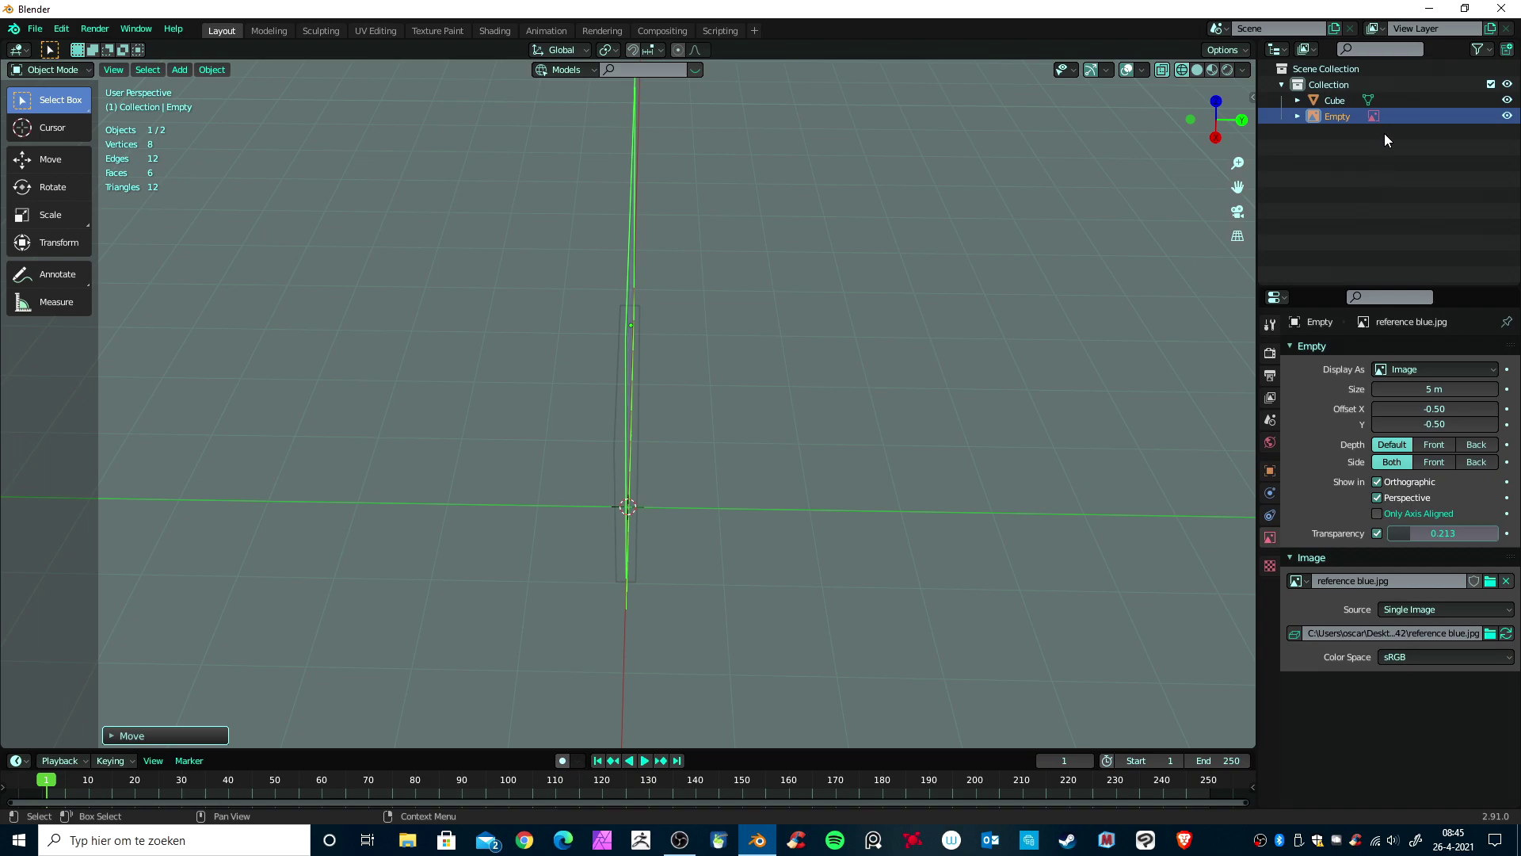
middle_click_drag(975, 404, 1040, 418)
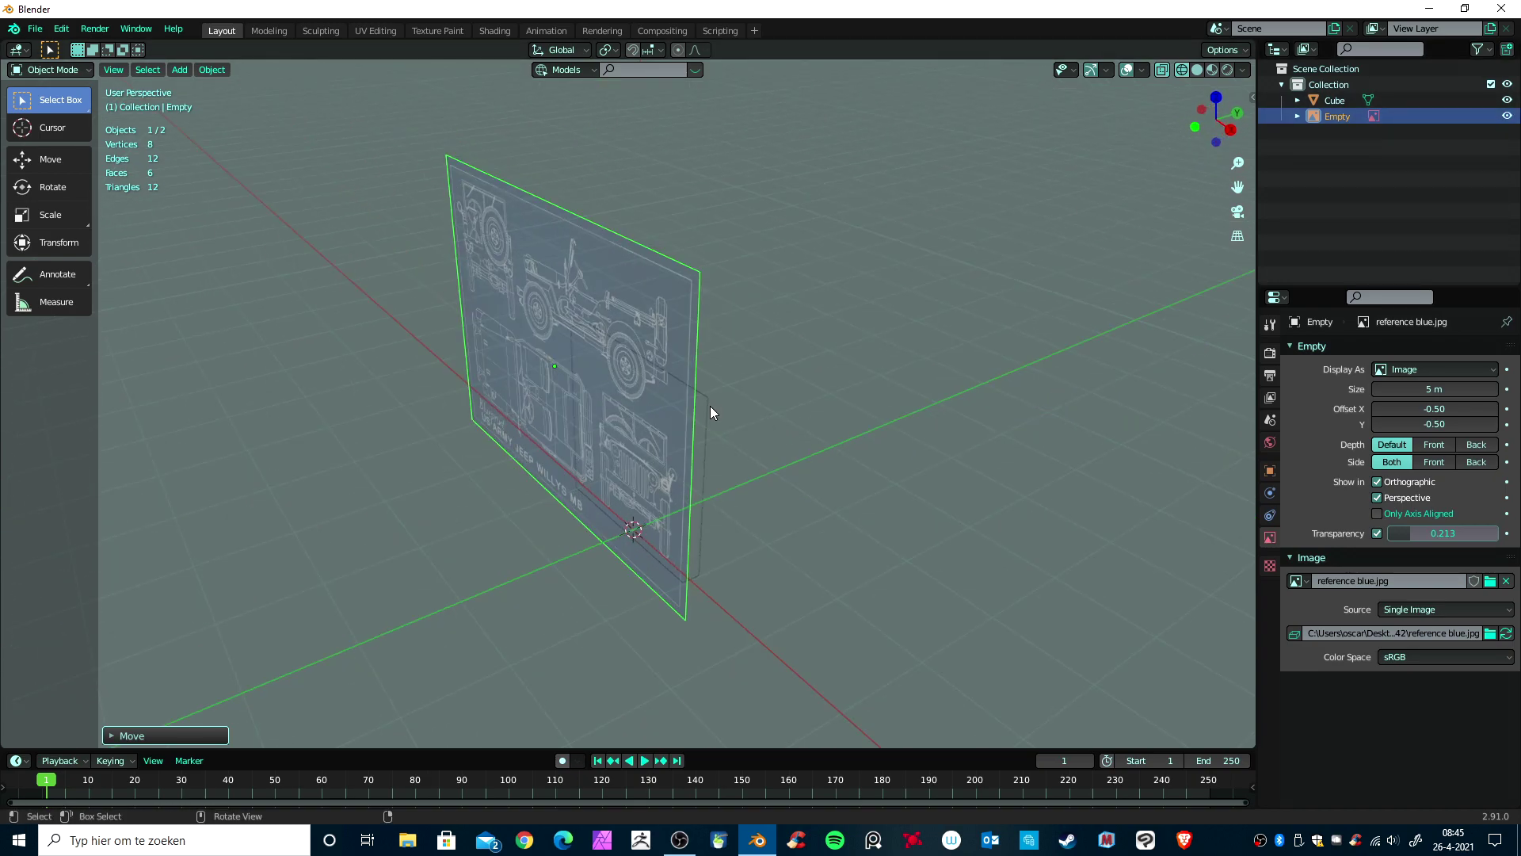
middle_click_drag(708, 407, 663, 429)
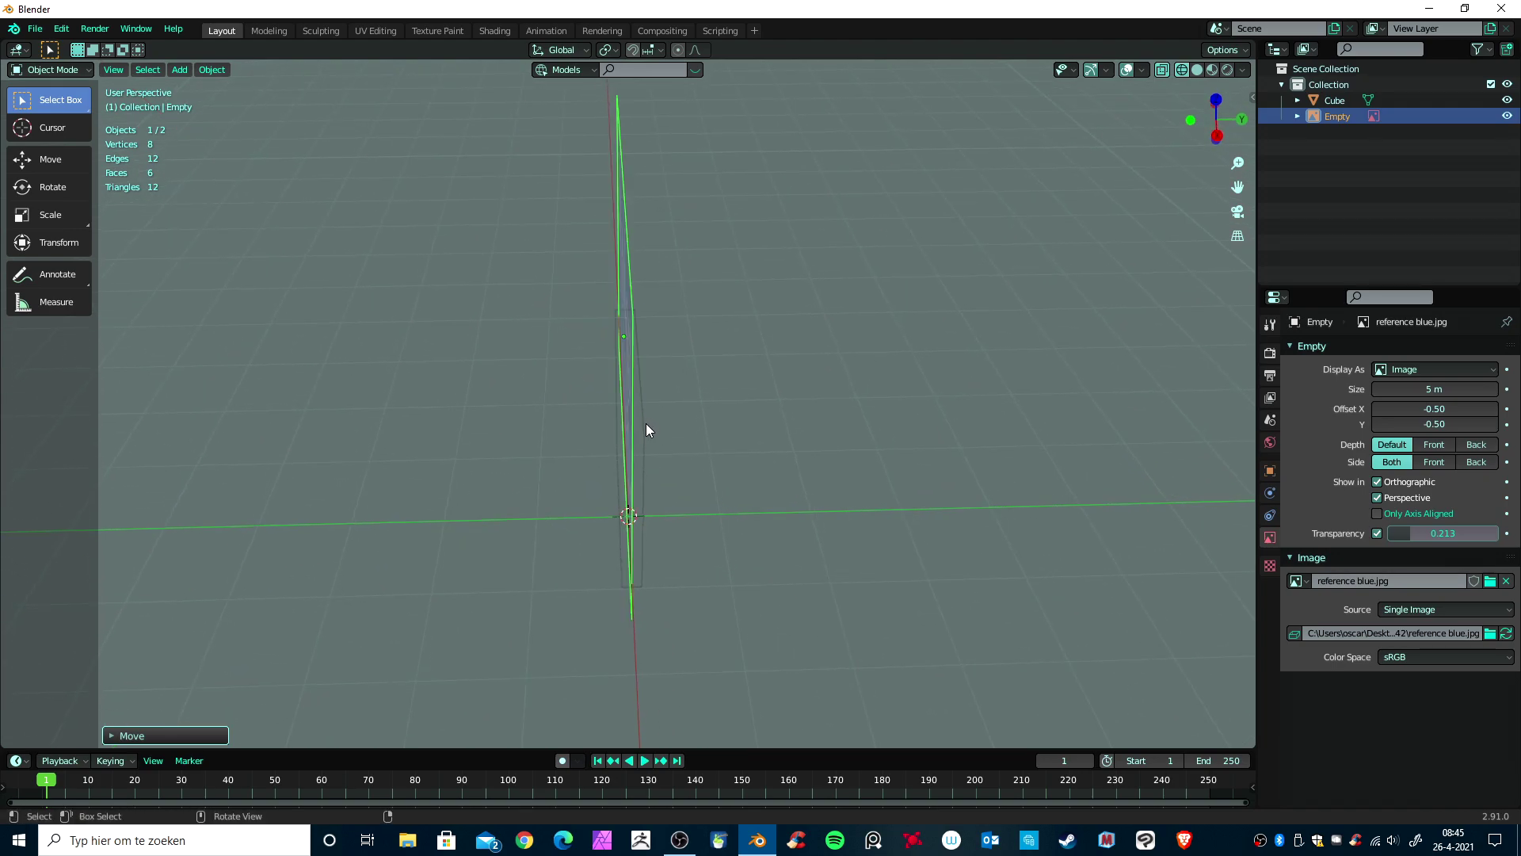
left_click(1335, 100)
mouse_move(784, 444)
middle_mouse_down()
mouse_move(856, 473)
mouse_move(955, 421)
mouse_move(885, 482)
mouse_move(778, 436)
middle_mouse_up()
key("shift+z")
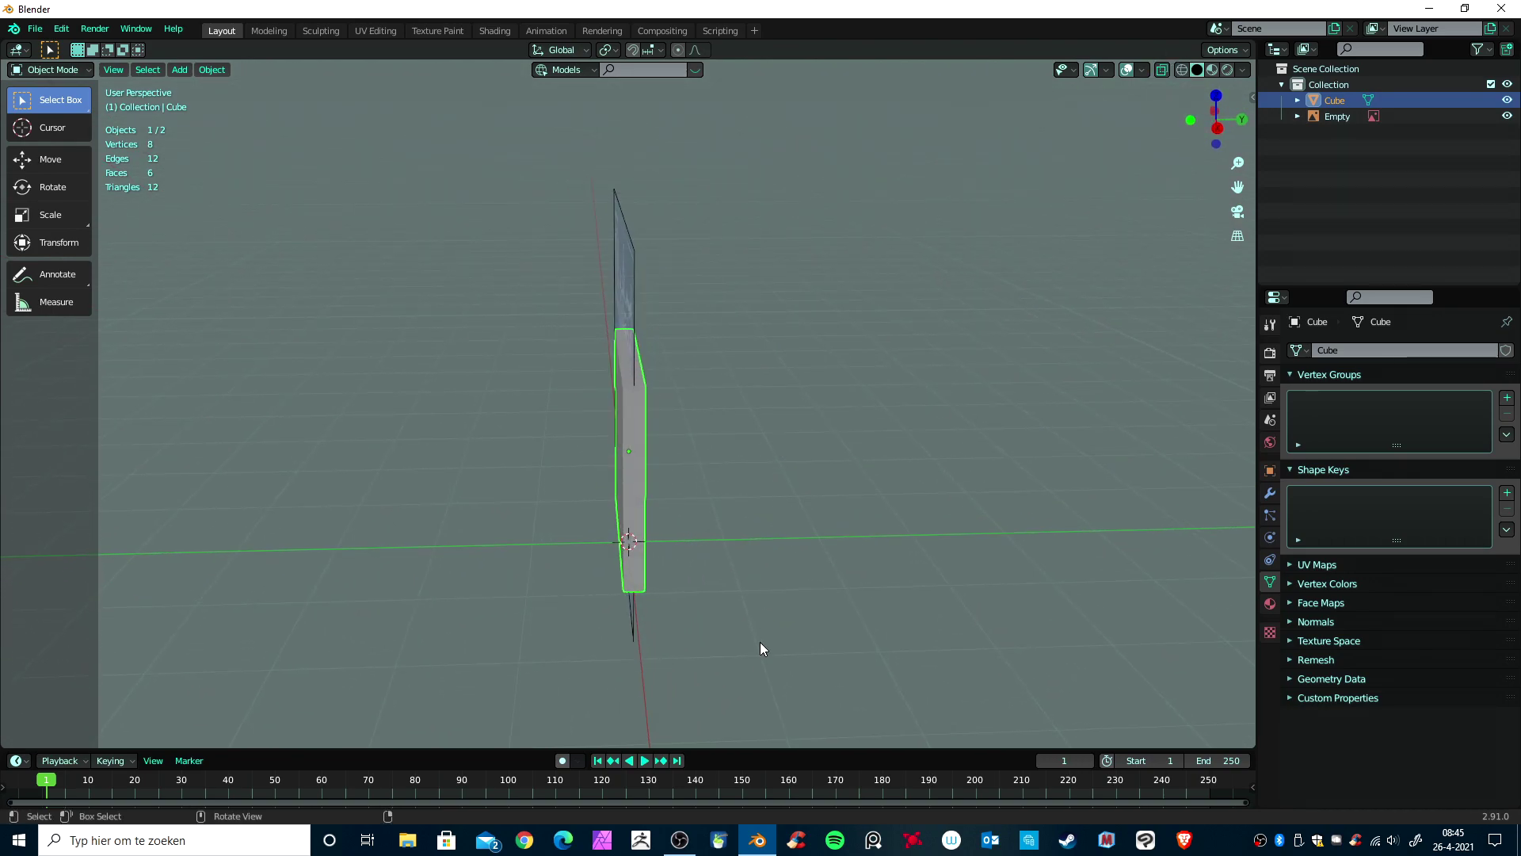
Step: Rotate the cube 90° around Z and slide it sideways along Y
type("rz90")
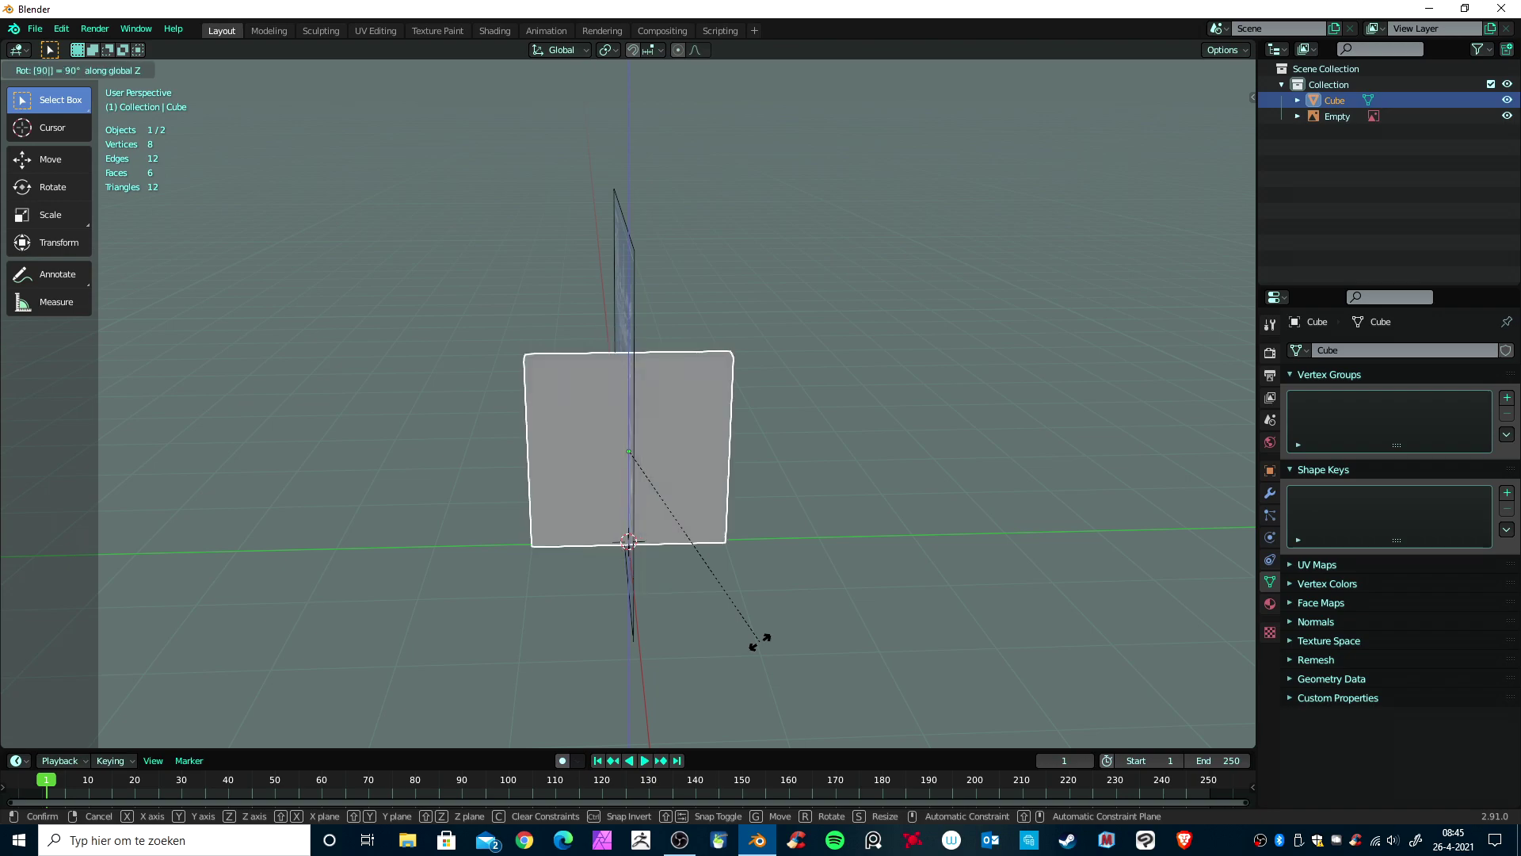
key("Return")
scroll(852, 670, "down", 3)
key("g")
key("Return")
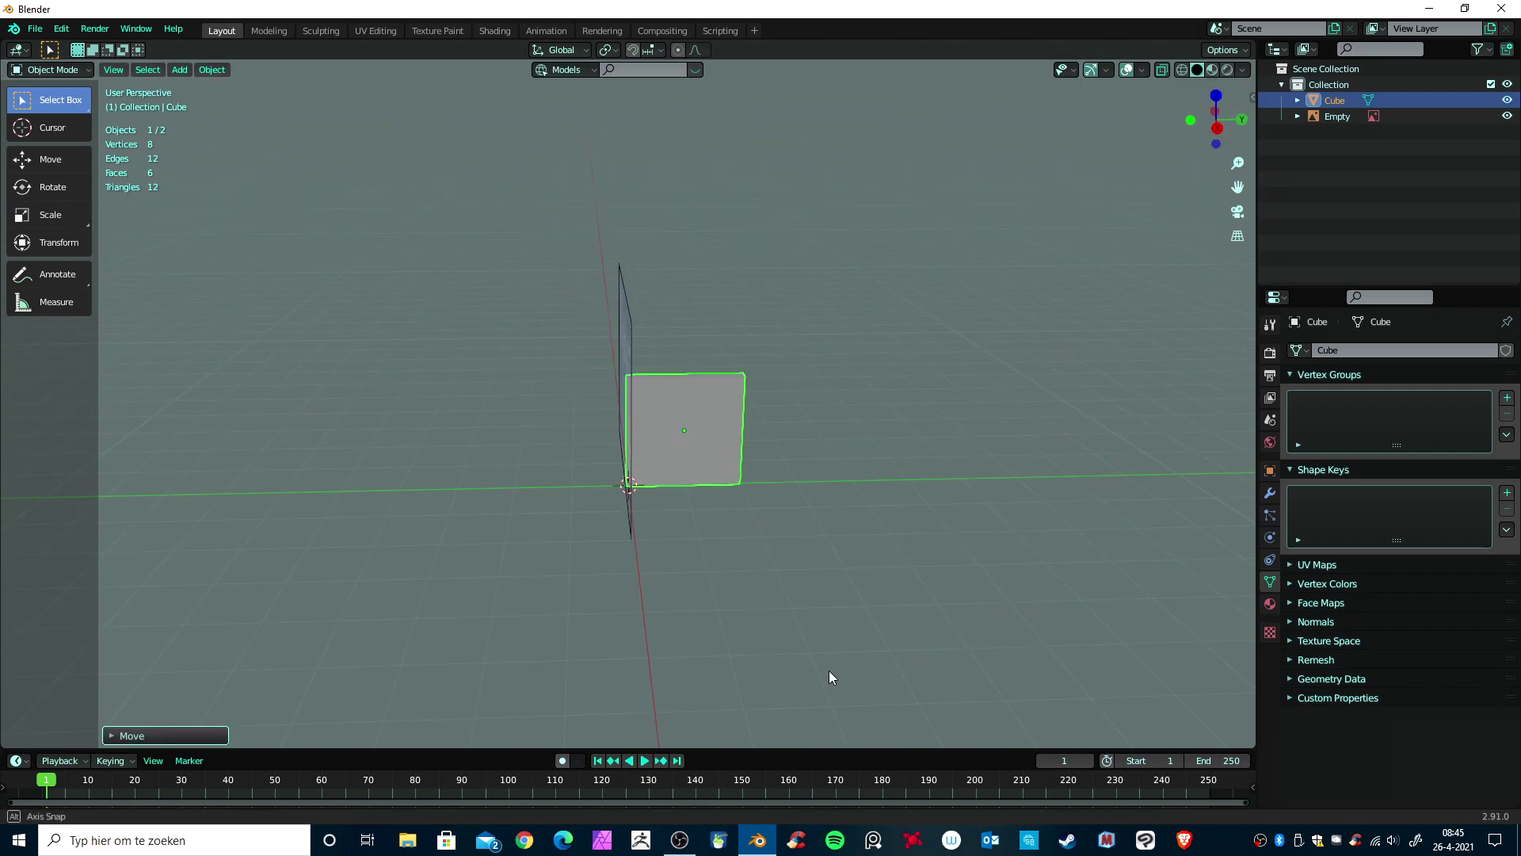
Step: Scale the cube along X into a thin upright slab centred on the front-view Jeep
middle_click_drag(829, 670, 995, 638, "alt")
scroll(886, 635, "up", 3)
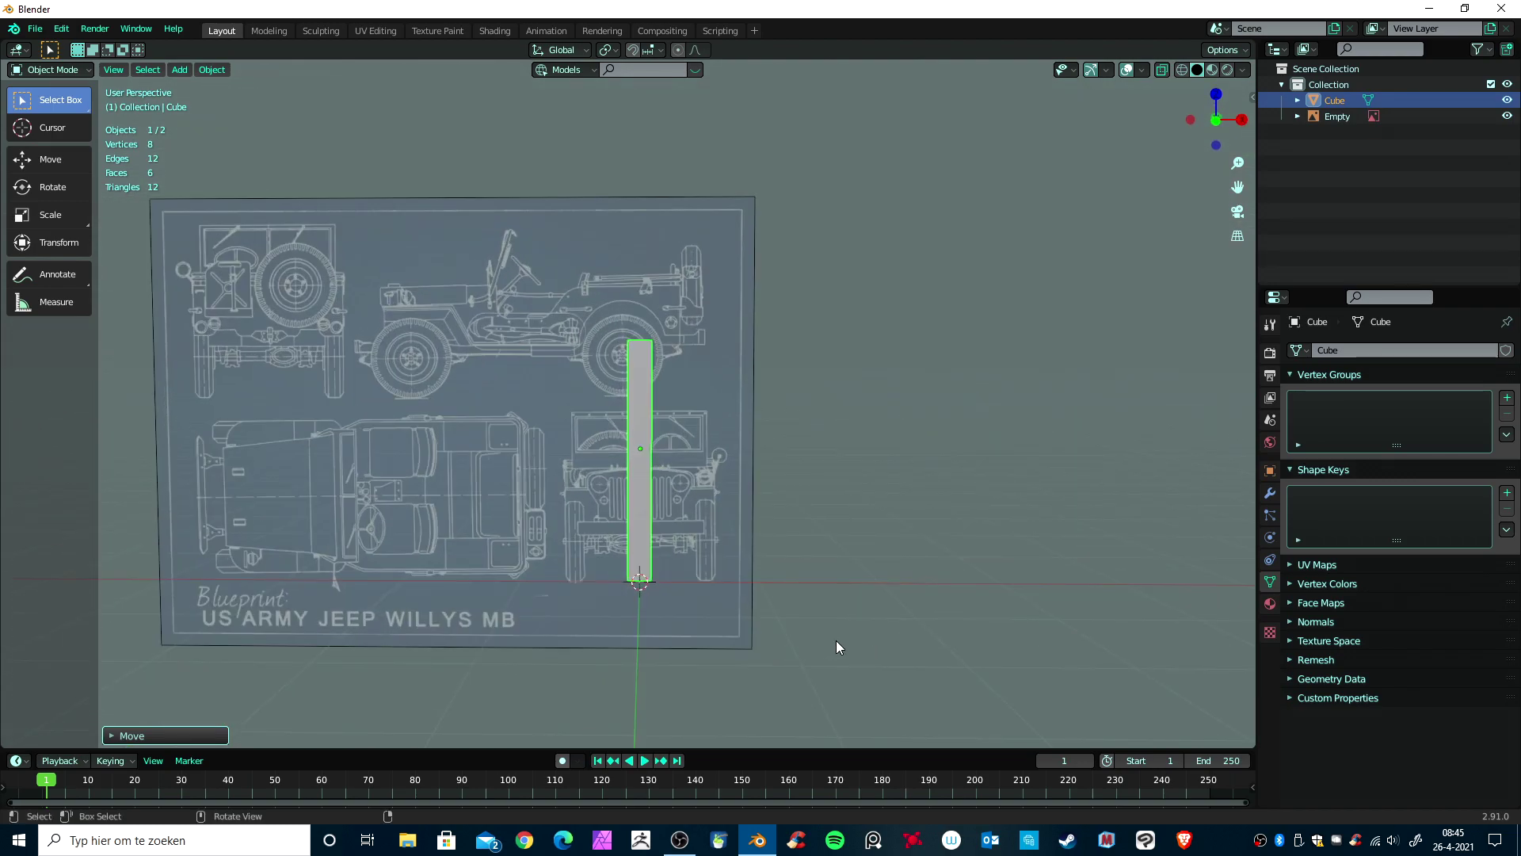
key("s")
key("x")
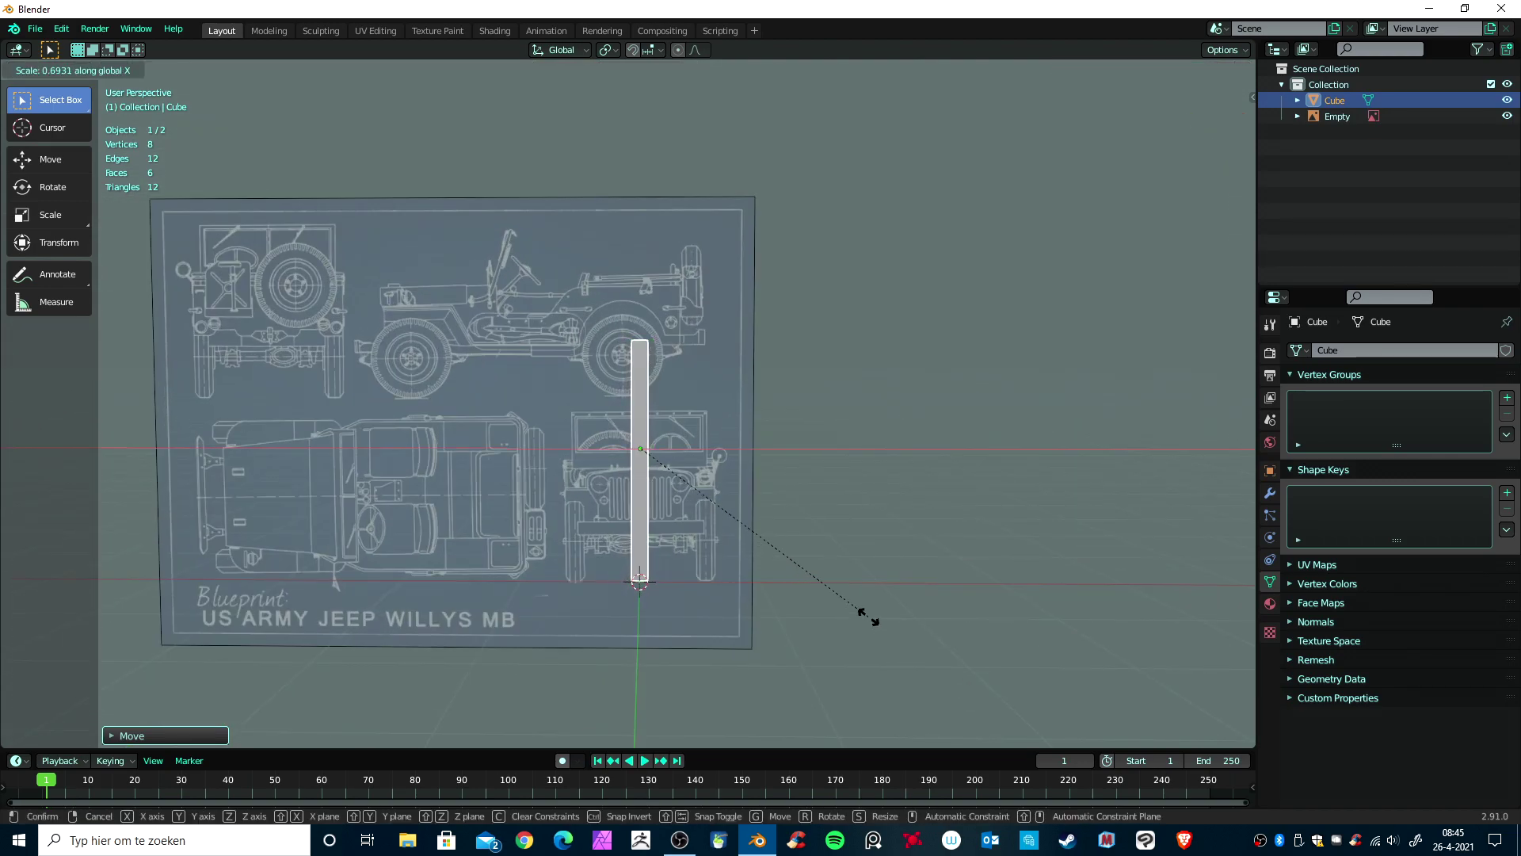
left_click(710, 511)
scroll(713, 559, "up", 4)
middle_click_drag(751, 593, 737, 434, "shift")
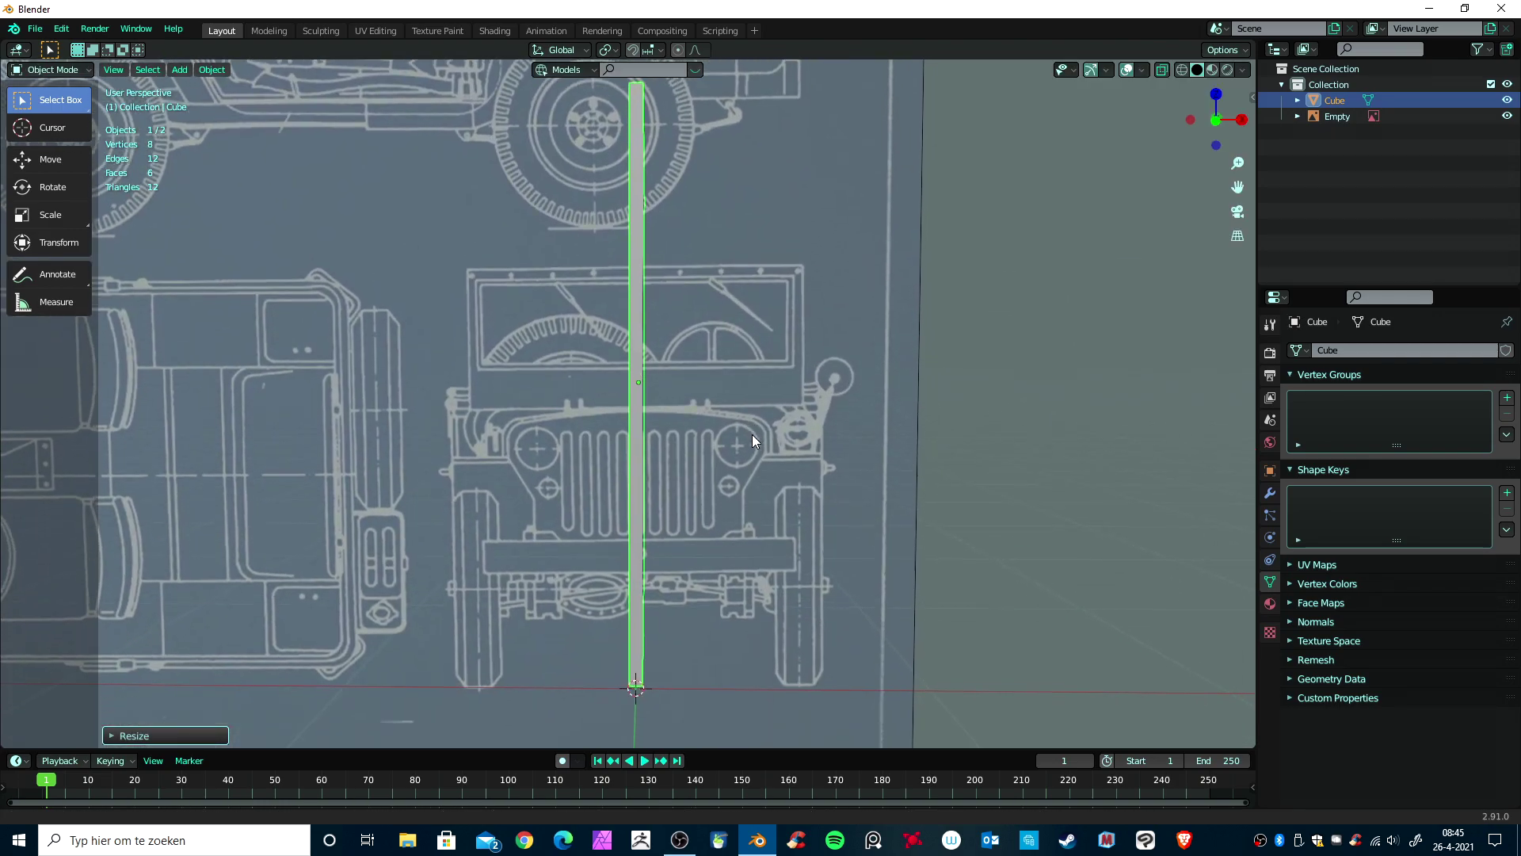
left_click(870, 540)
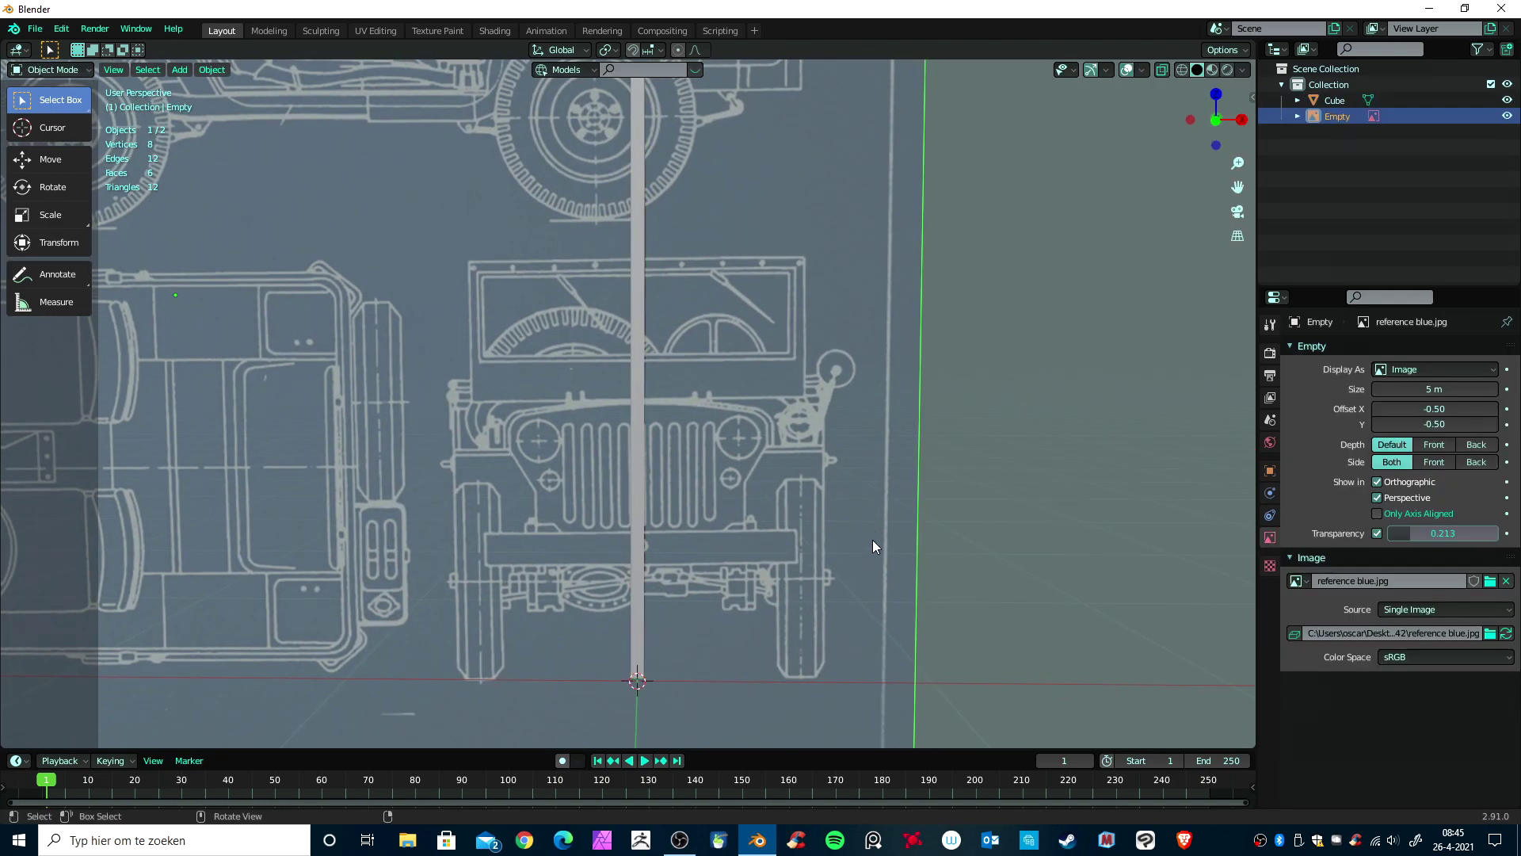
Step: Tilt the blueprint image slightly, nudge it up along Z, then view from the left side
key("r")
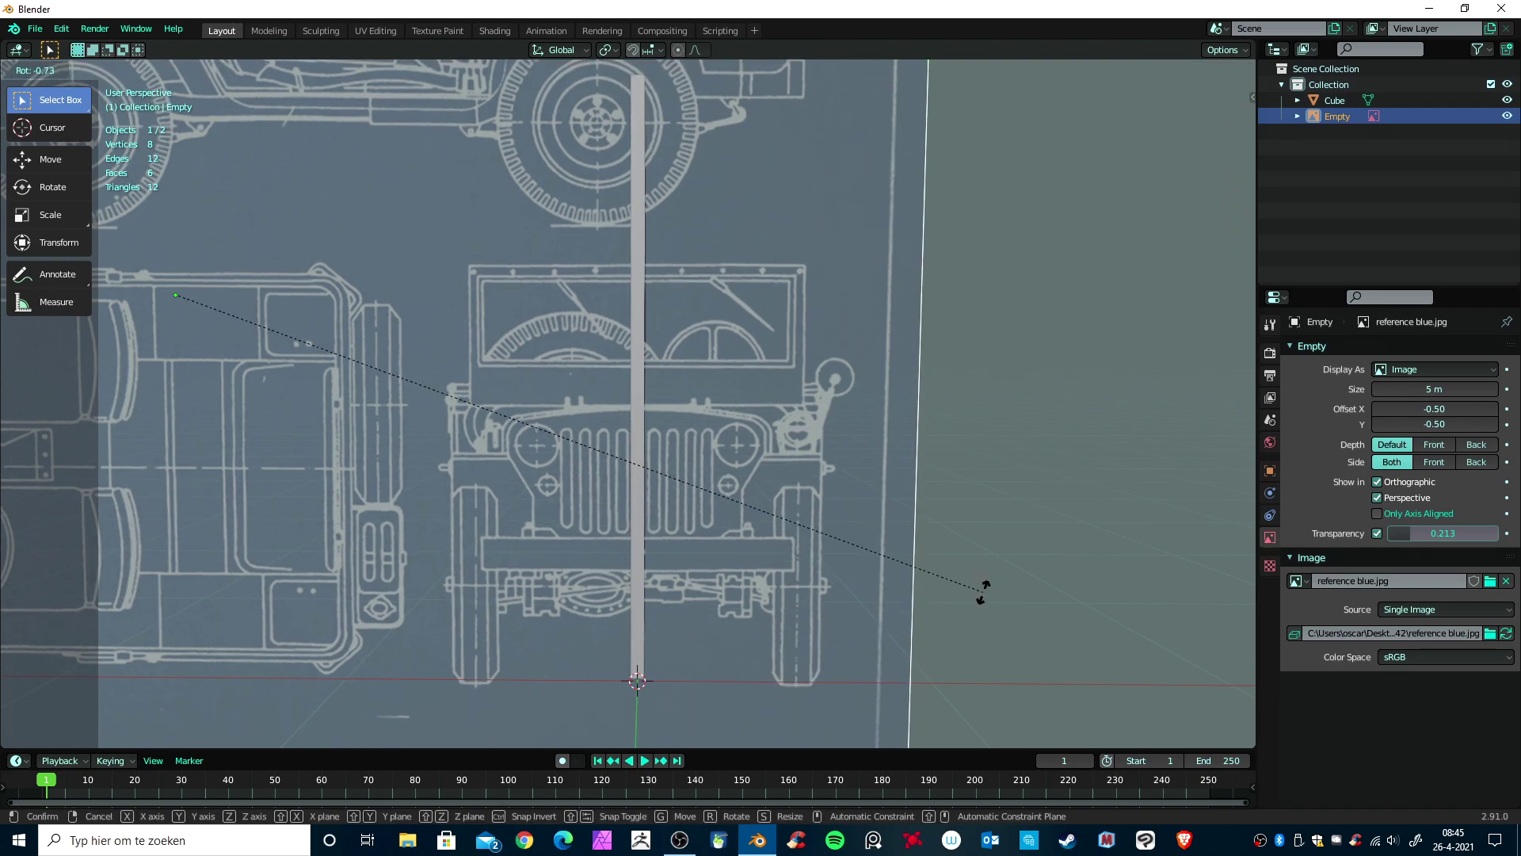
left_click(982, 592)
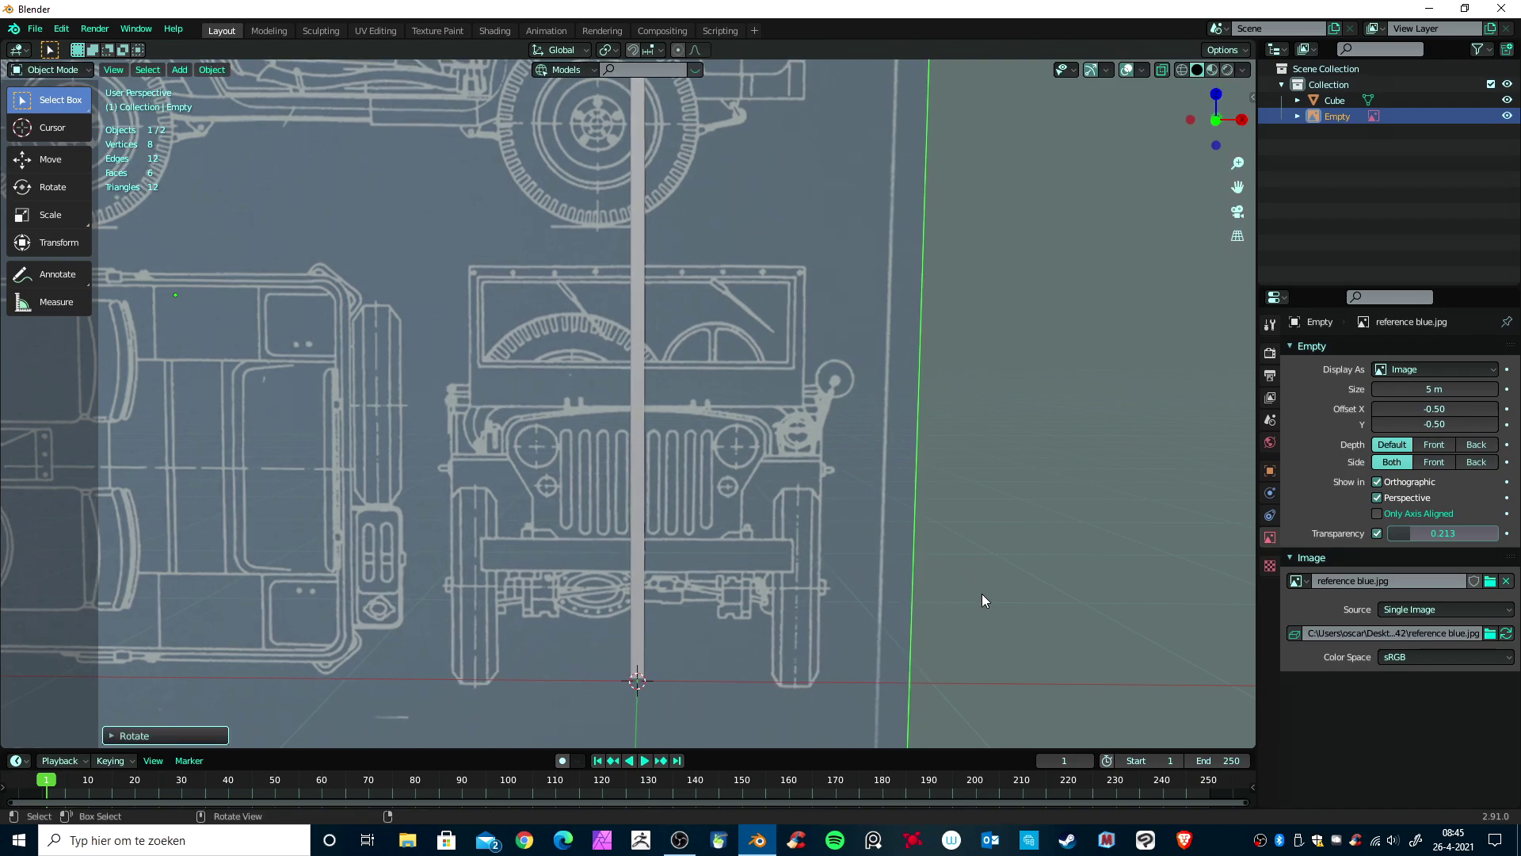
key("g")
key("z")
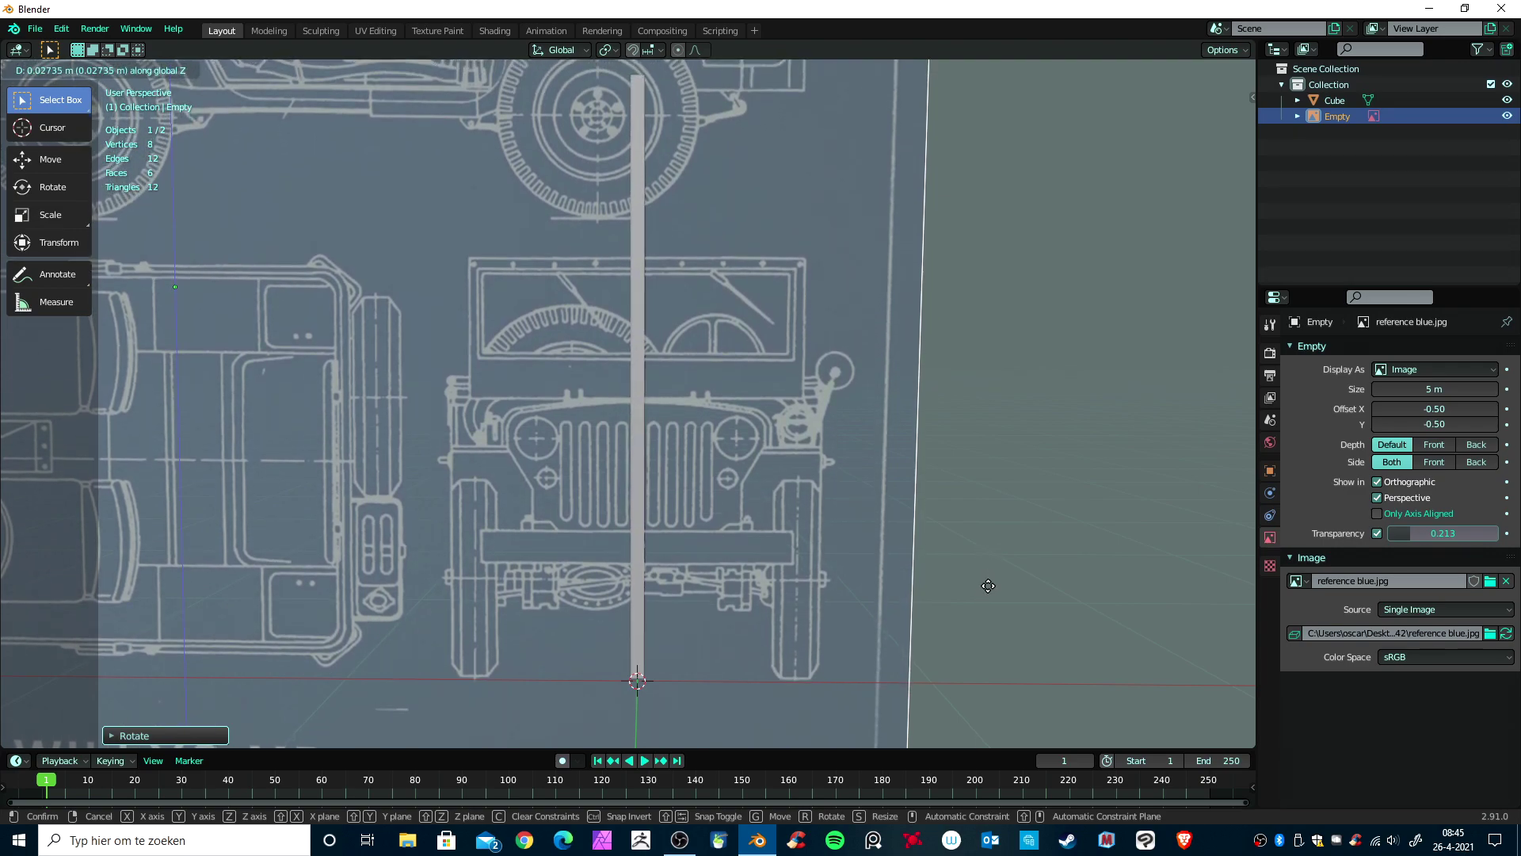
left_click(988, 585)
scroll(987, 586, "down", 2)
scroll(988, 586, "down", 2)
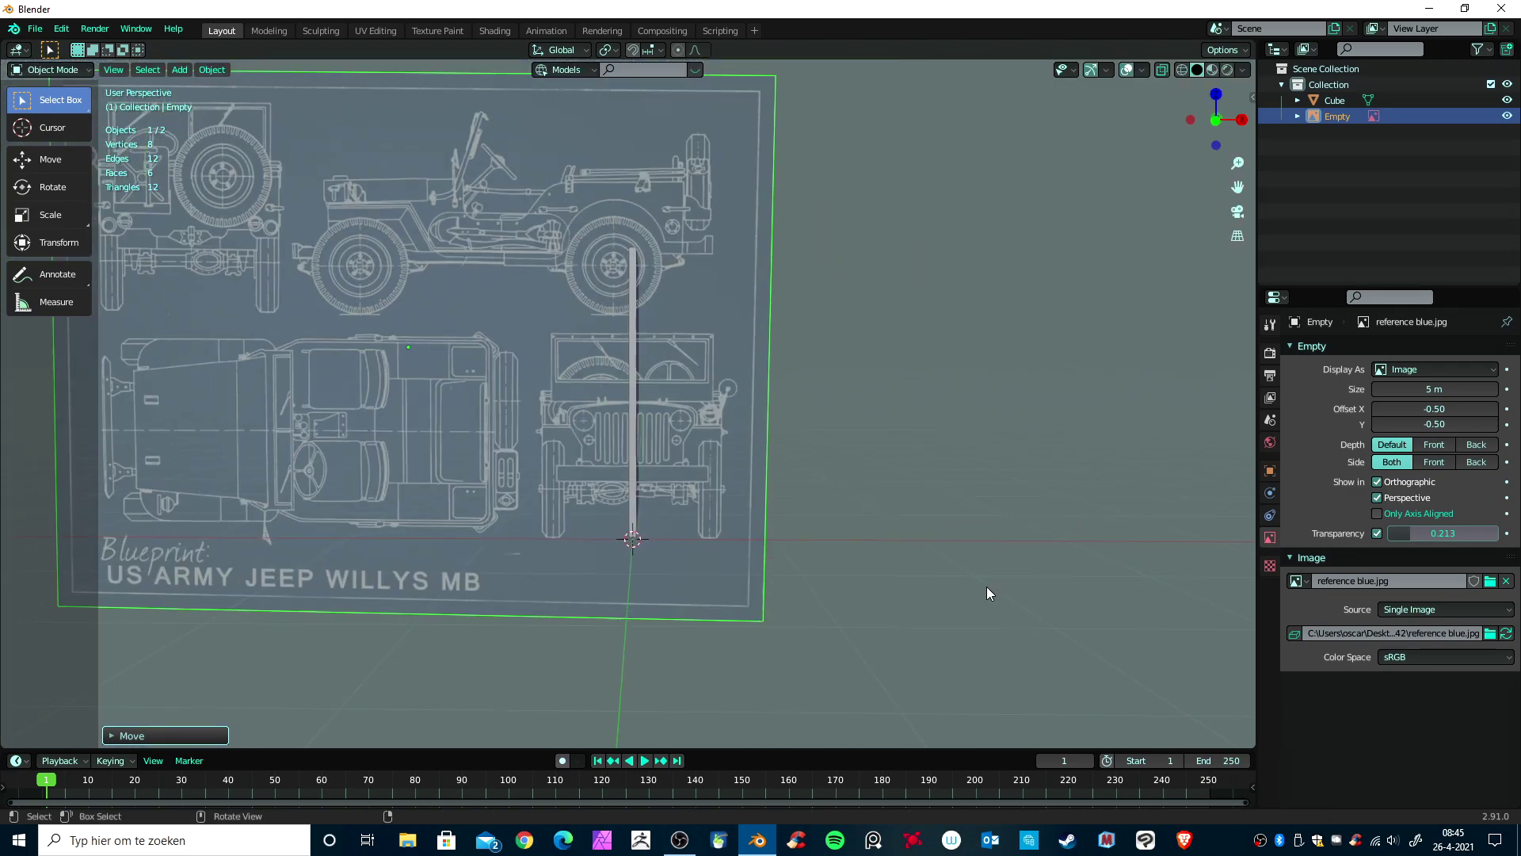
key("ctrl+KP_3")
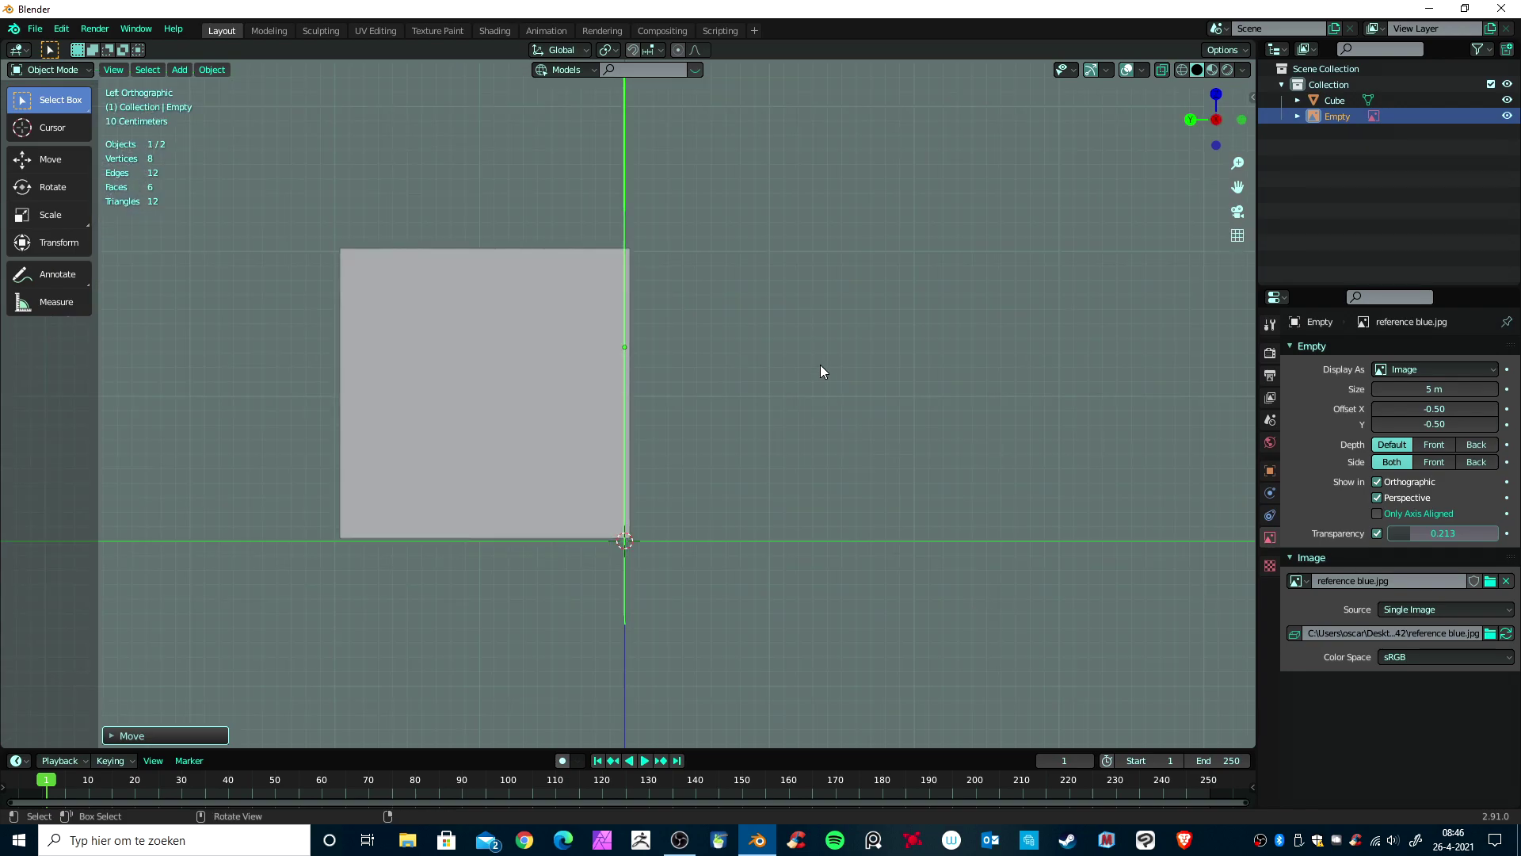
Step: Duplicate the blueprint image and turn the copy 90° around Z to face the side view
key("shift+d")
left_click(916, 312)
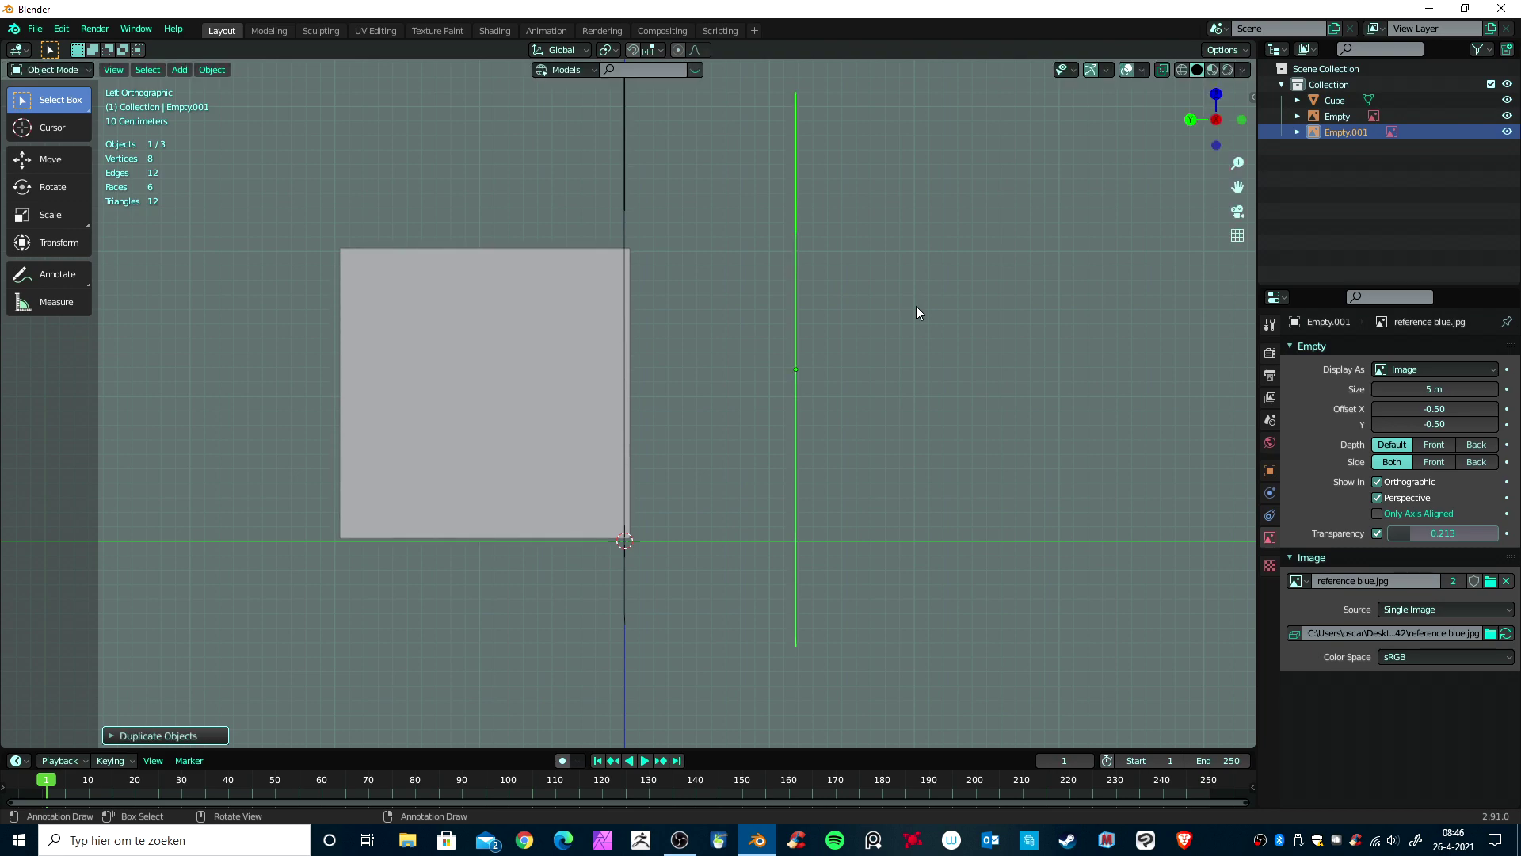
key("r")
type("z90")
key("Return")
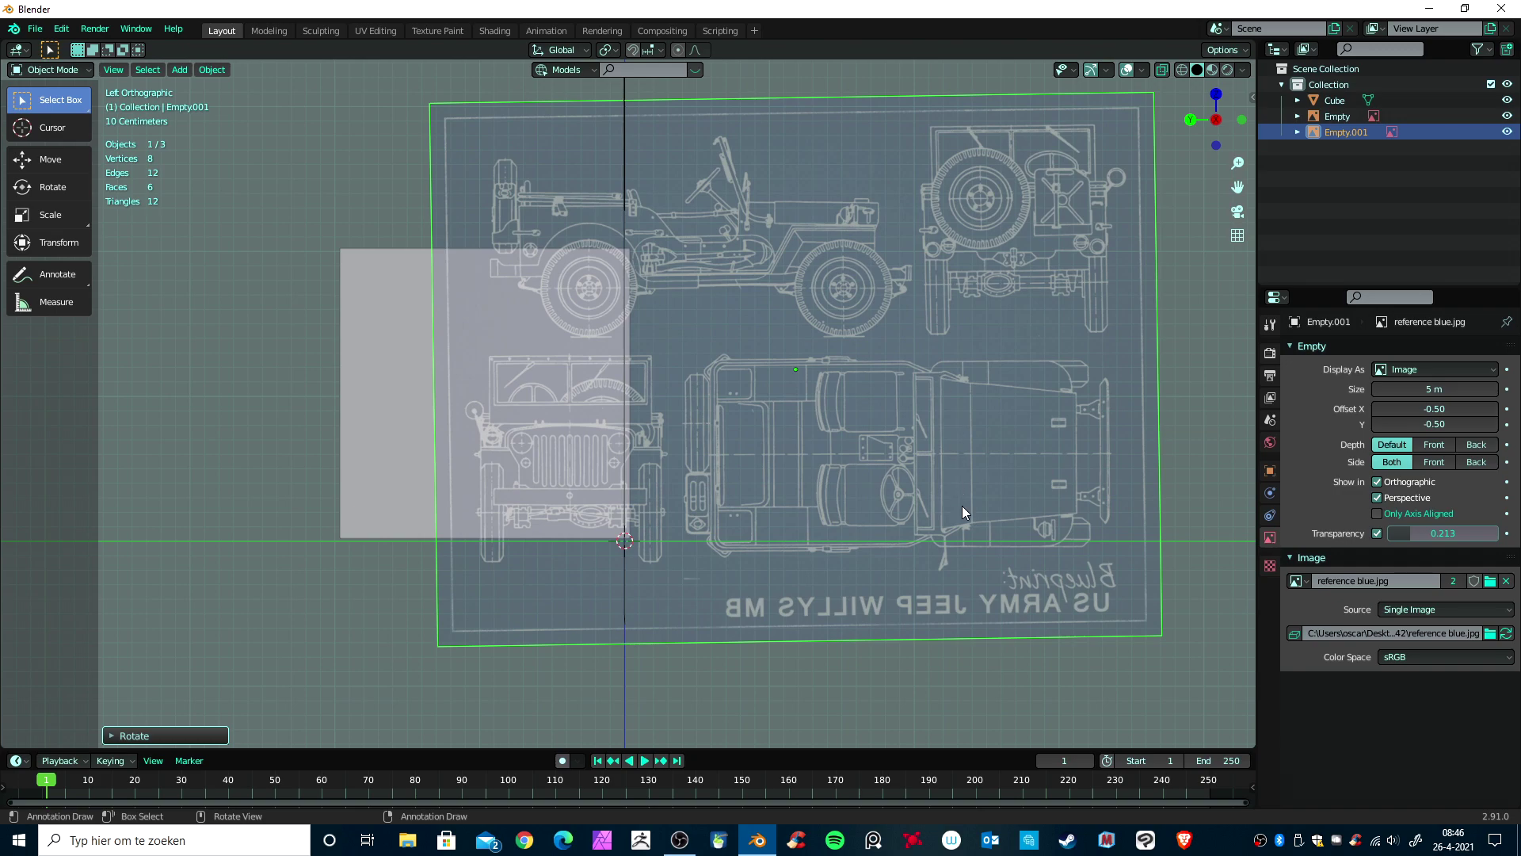
scroll(961, 505, "down", 3)
scroll(962, 506, "up", 1)
scroll(968, 511, "up", 2)
scroll(968, 515, "down", 3)
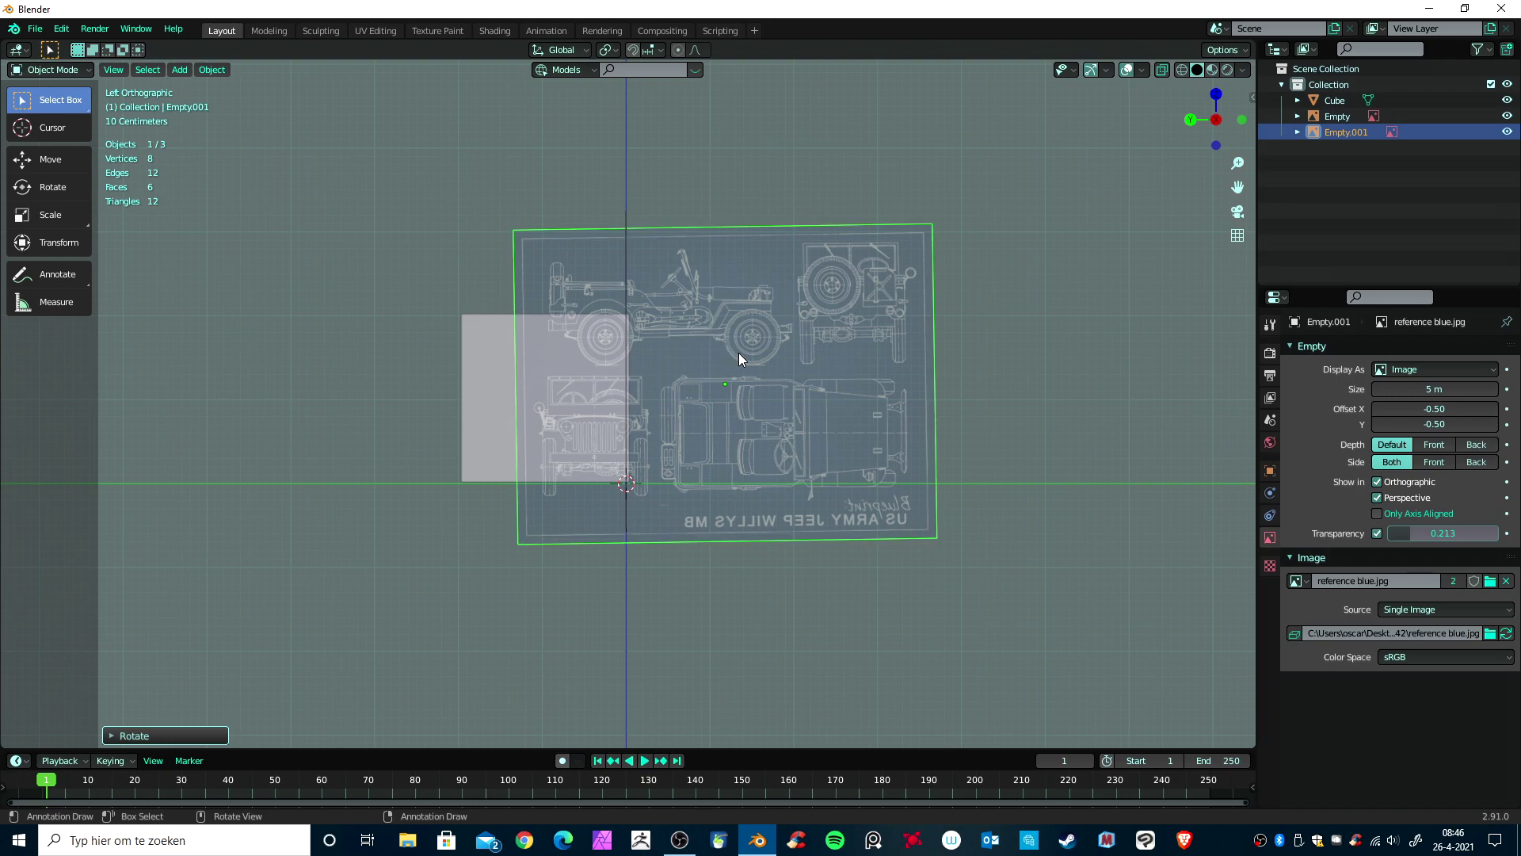
Step: Rotate the copy 180° around Z so the side-view Jeep reads the right way round
key("r")
type("z")
type("1980")
key("Return")
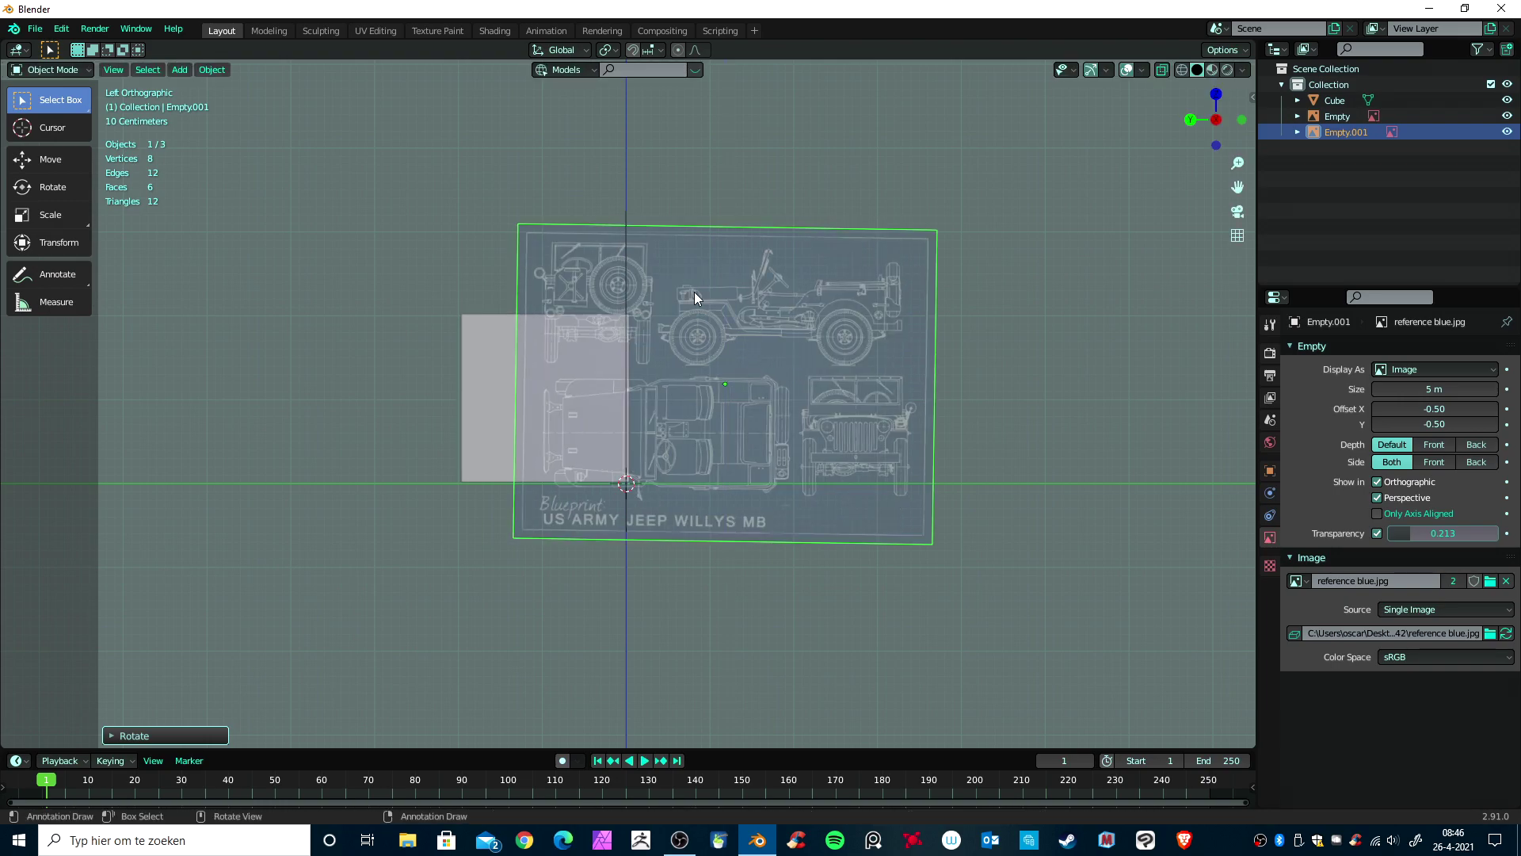
key("r")
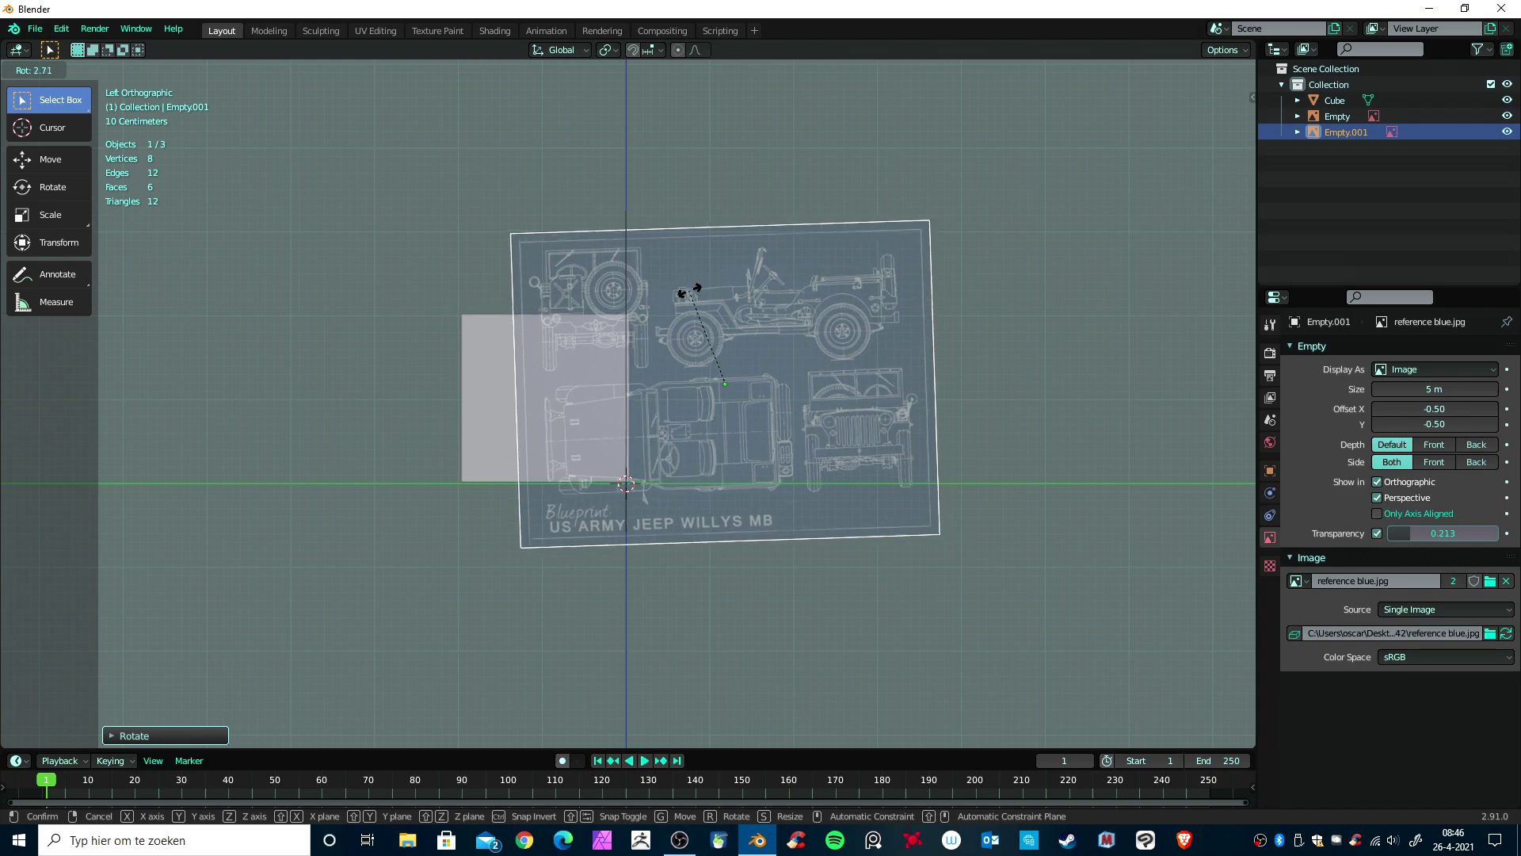
key("Escape")
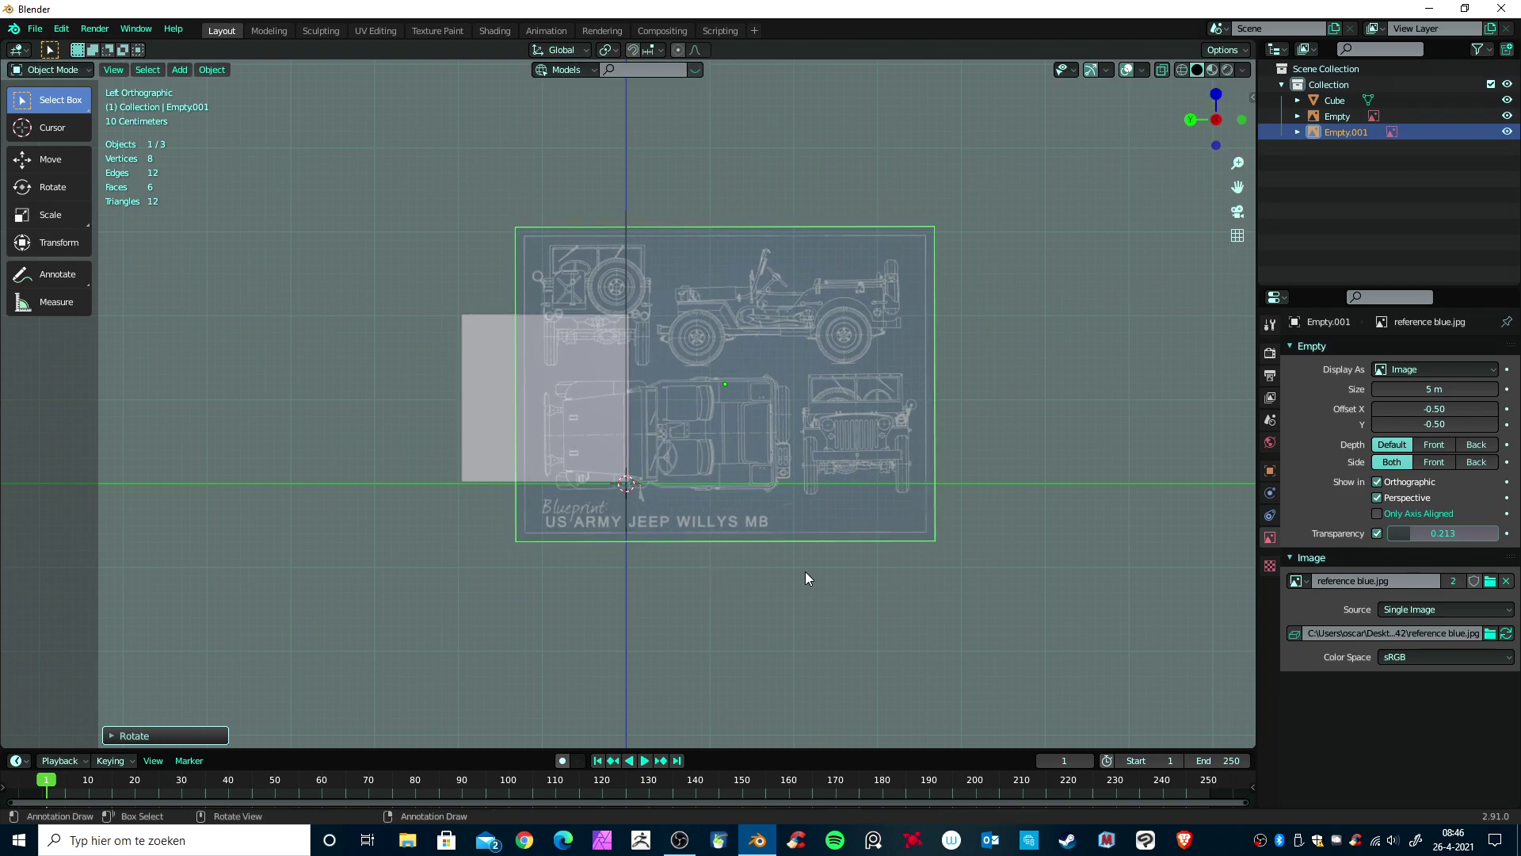
Step: Move the copy so the side-view Jeep rests on the origin line, then slightly correct its tilt
key("g")
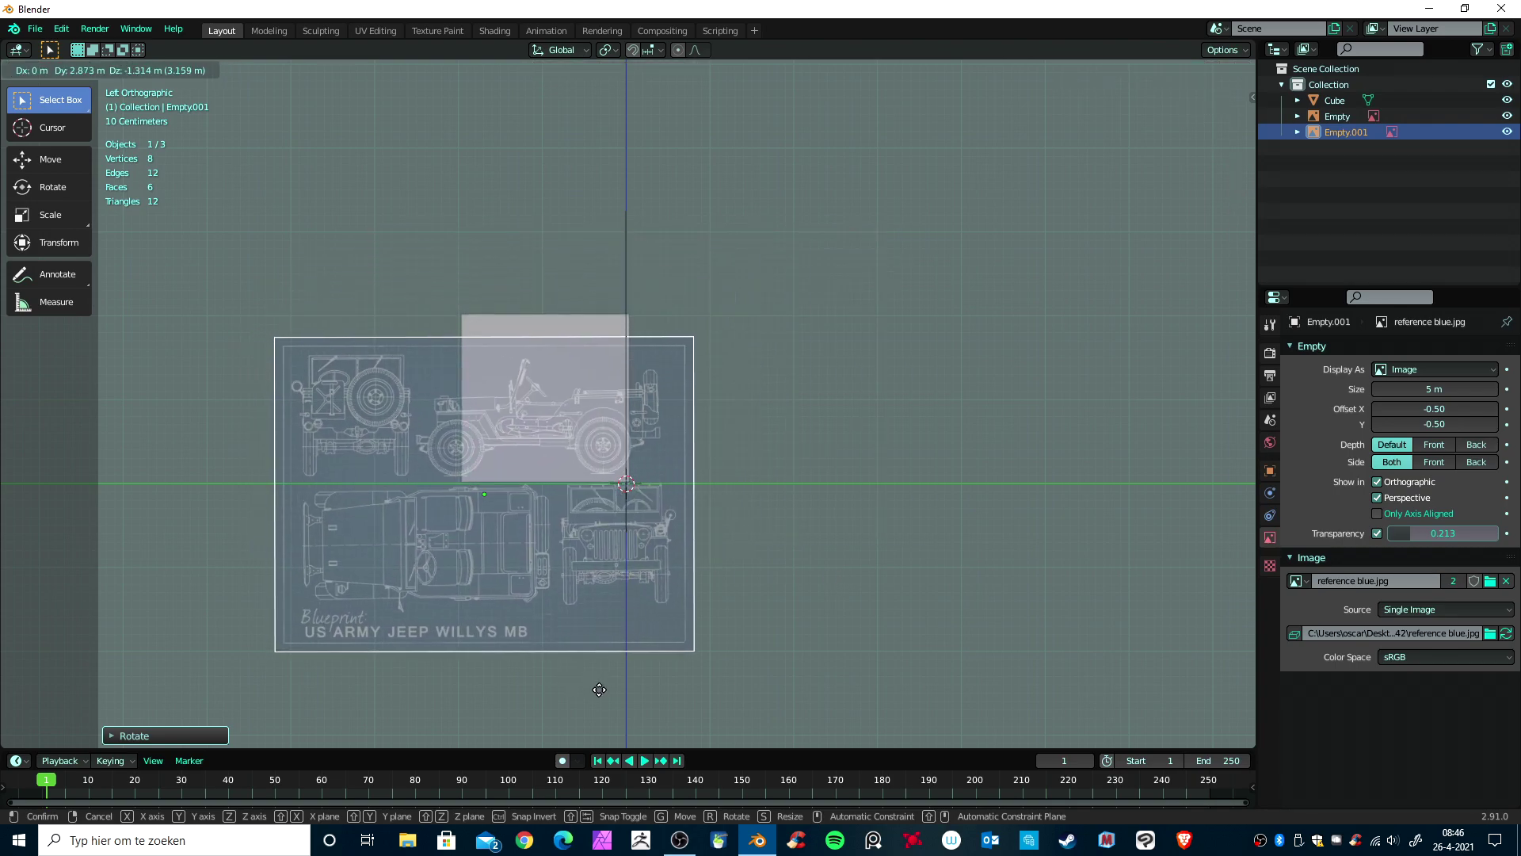
left_click(687, 694)
scroll(996, 664, "up", 4)
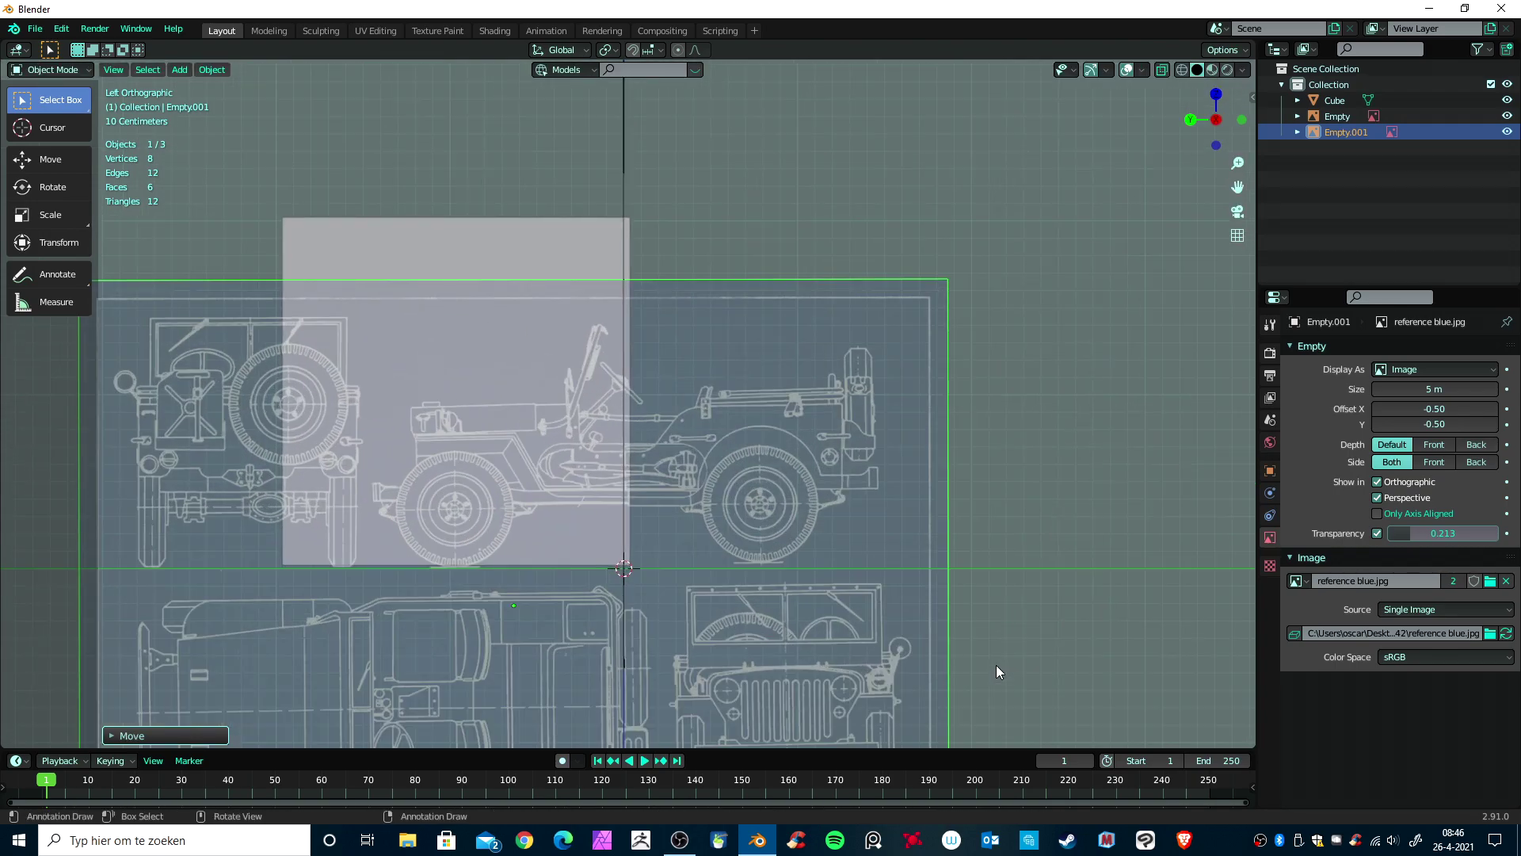
middle_click_drag(996, 664, 1009, 499, "shift")
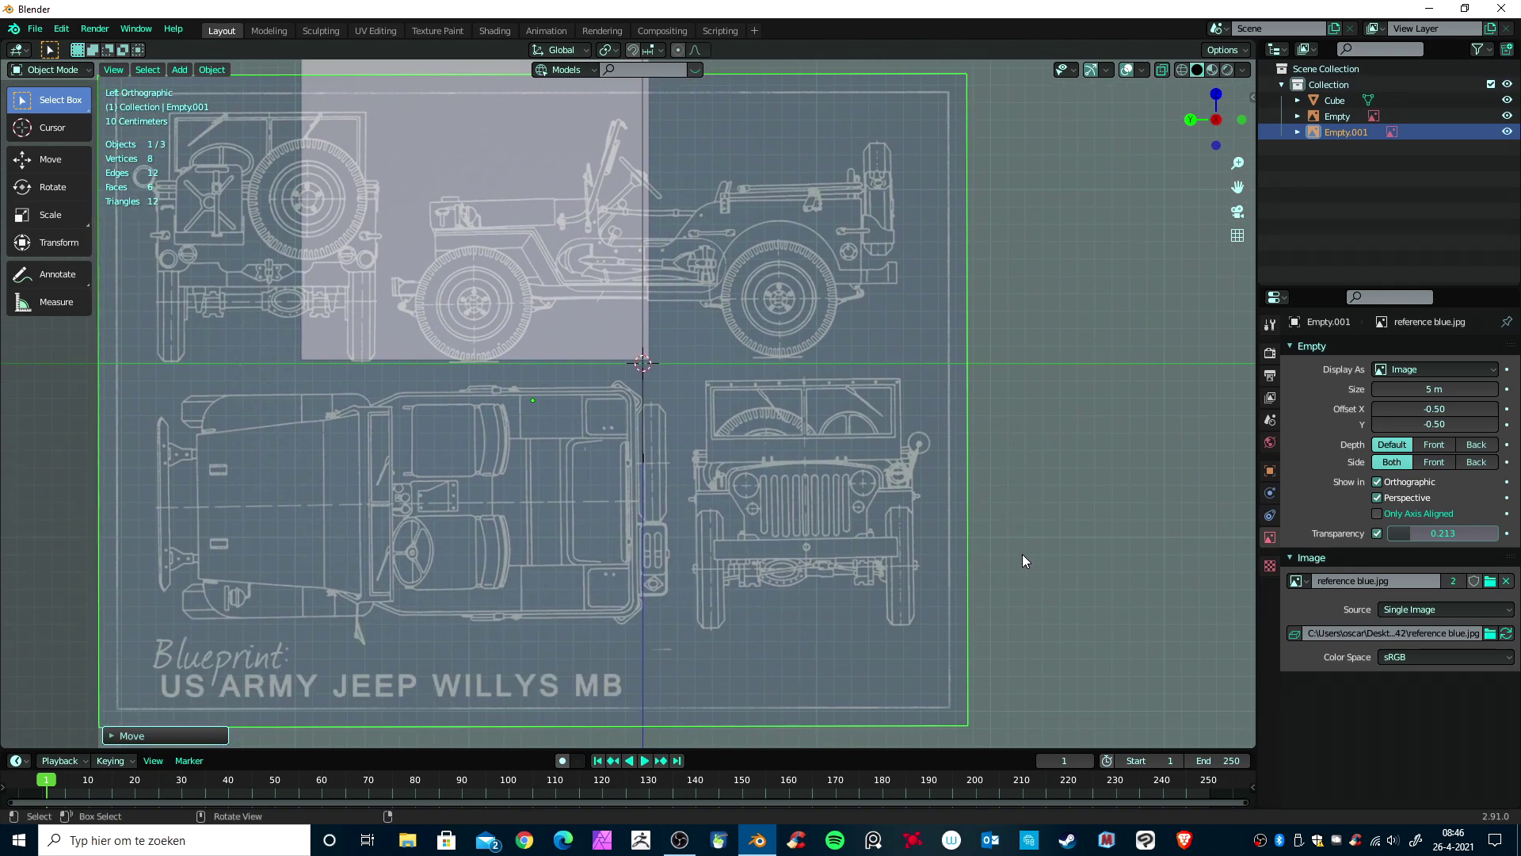
key("r")
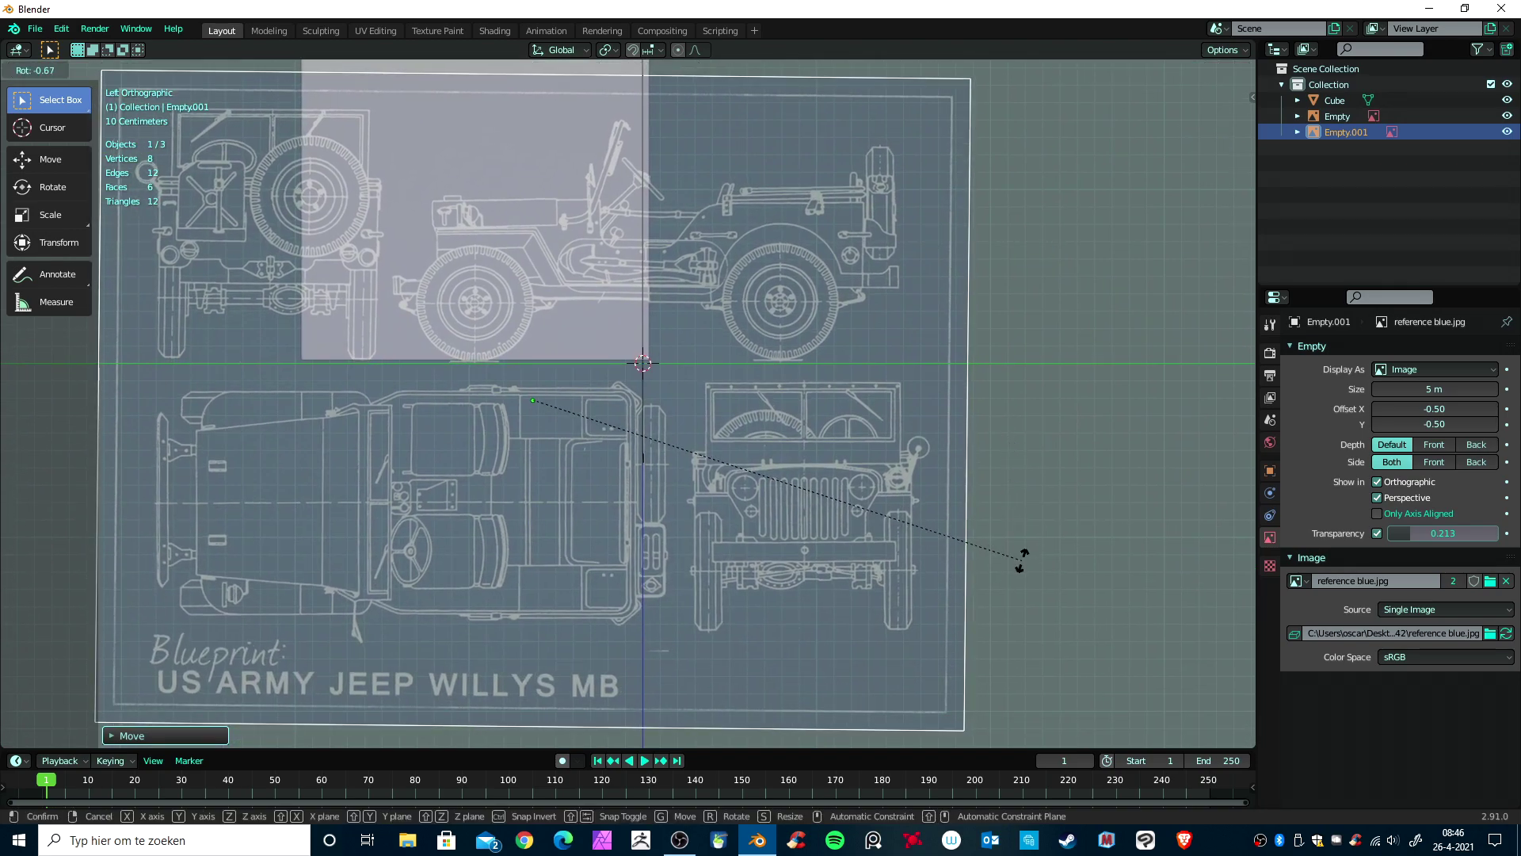
left_click(1022, 562)
scroll(1021, 564, "down", 2)
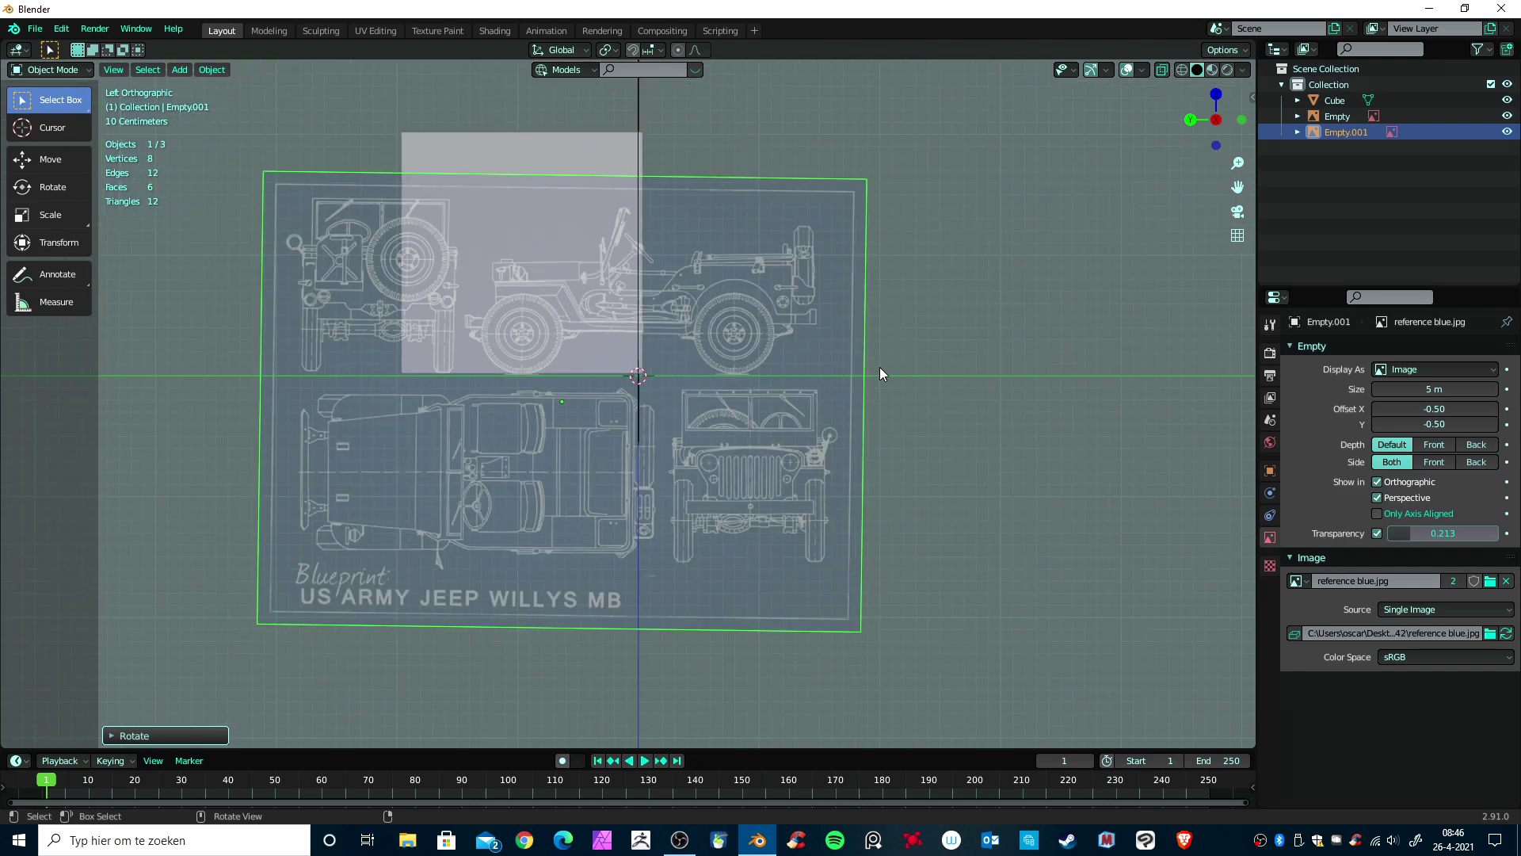
Step: Select the cube, then scale and slide it along Y to span the side-view Jeep's length
left_click(552, 151)
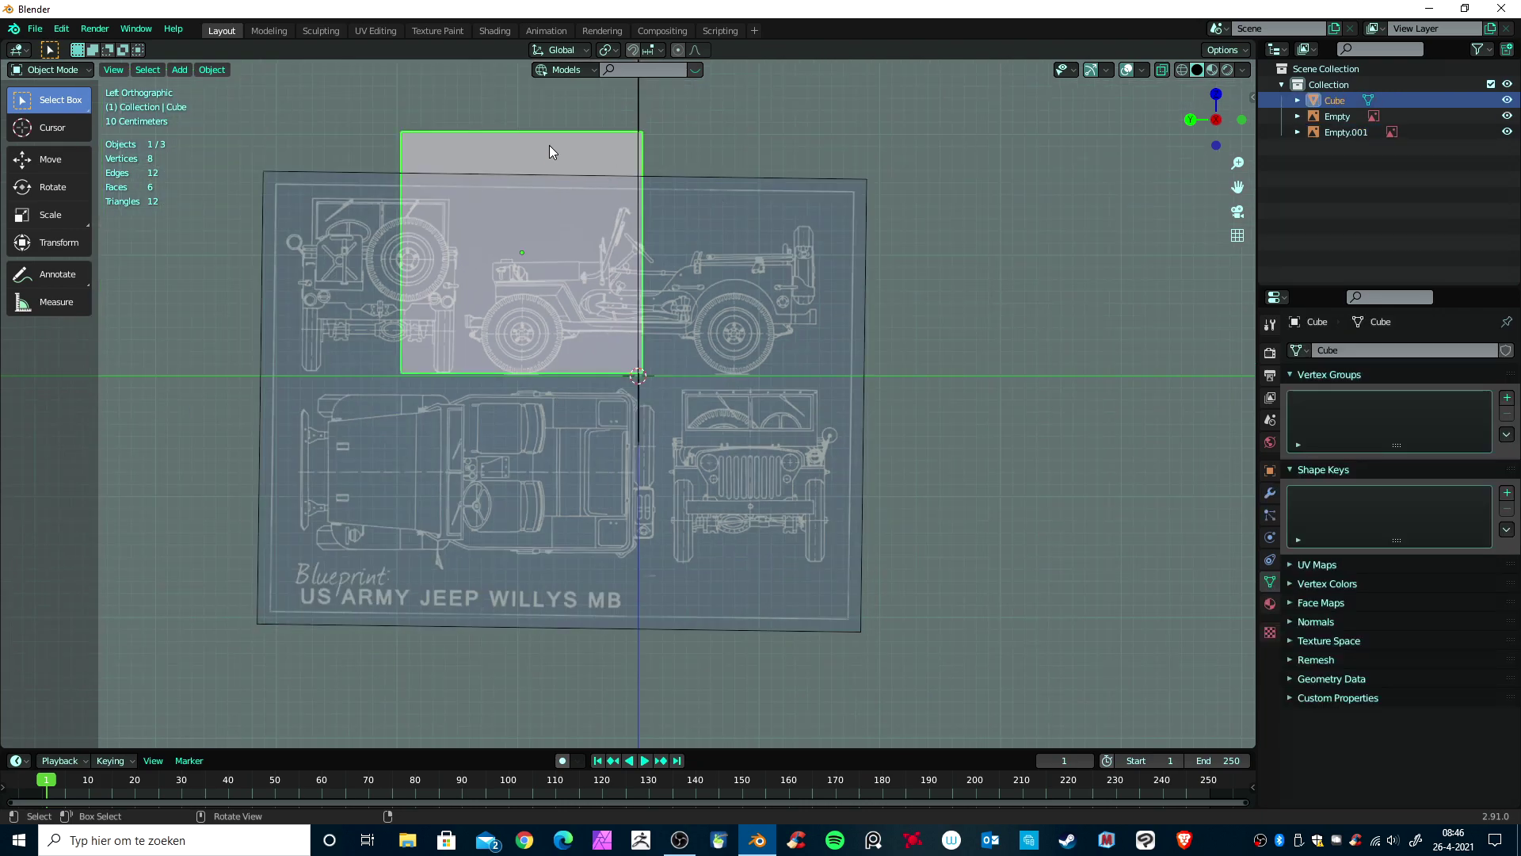
key("s")
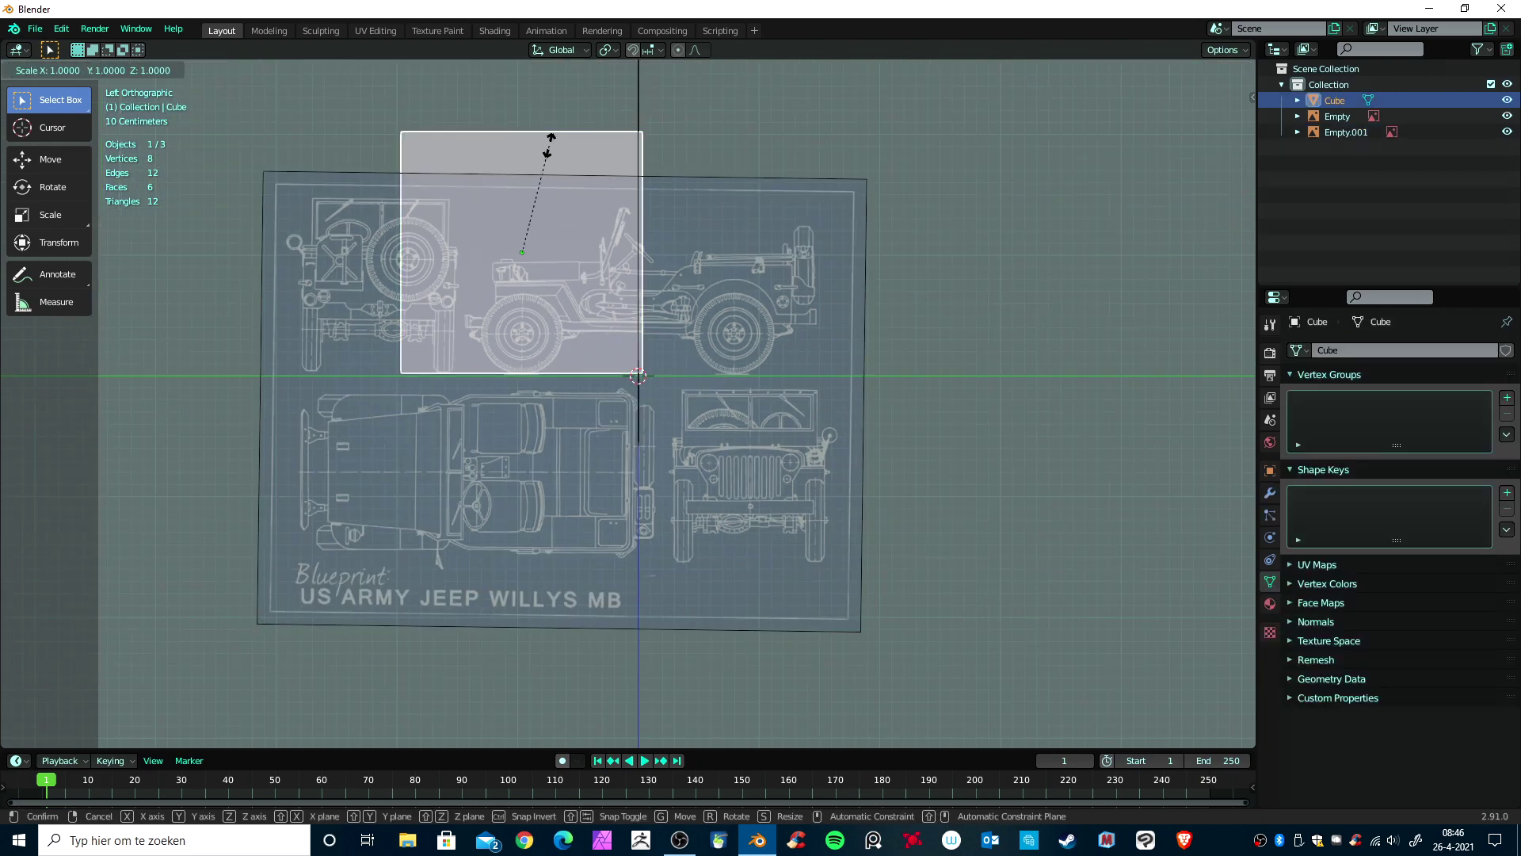
key("y")
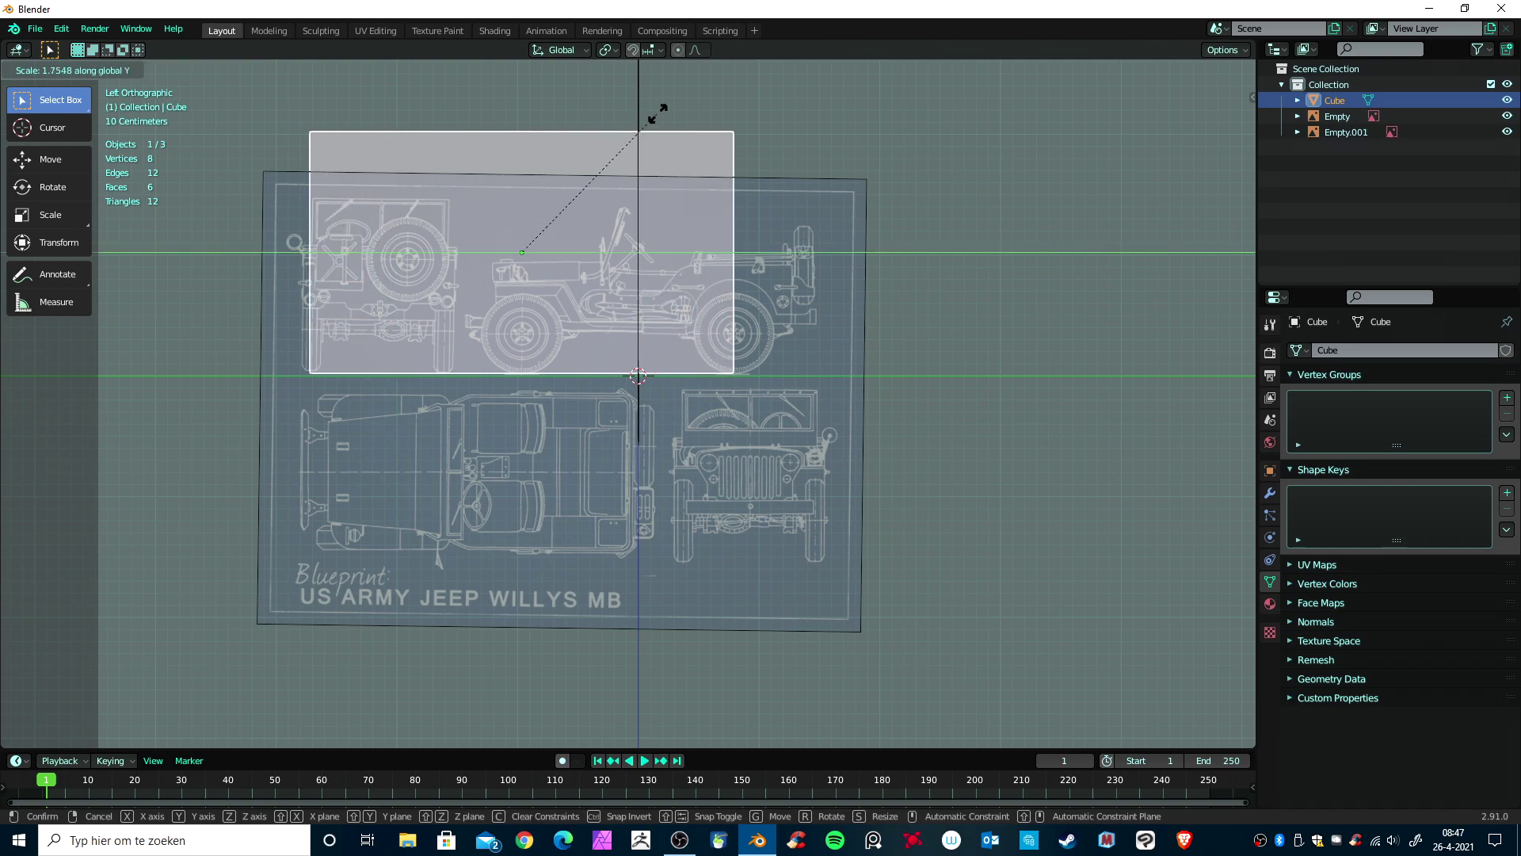
left_click(664, 106)
key("g")
key("y")
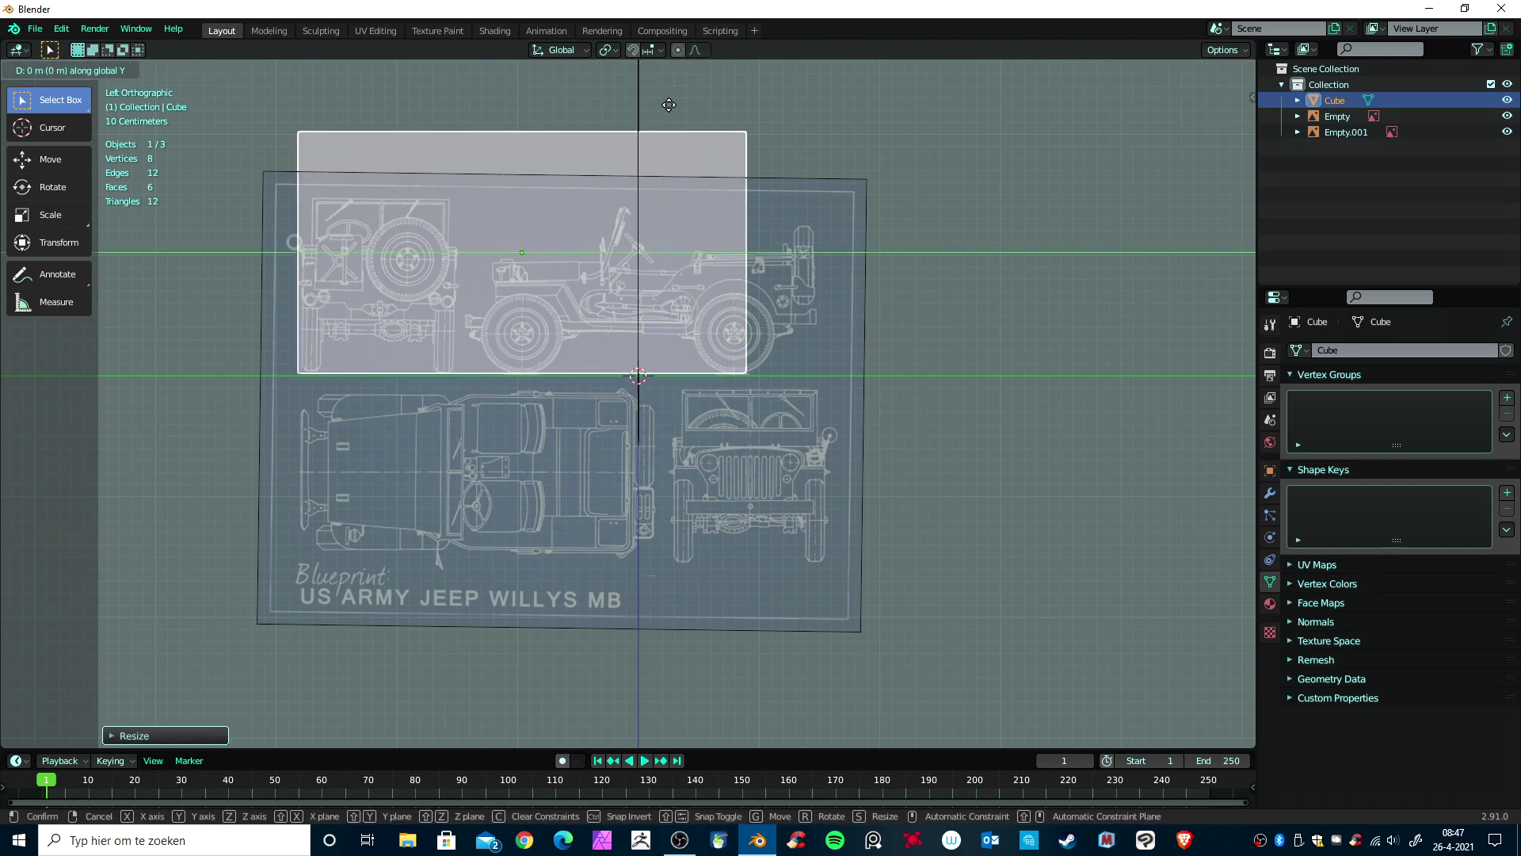
left_click(831, 106)
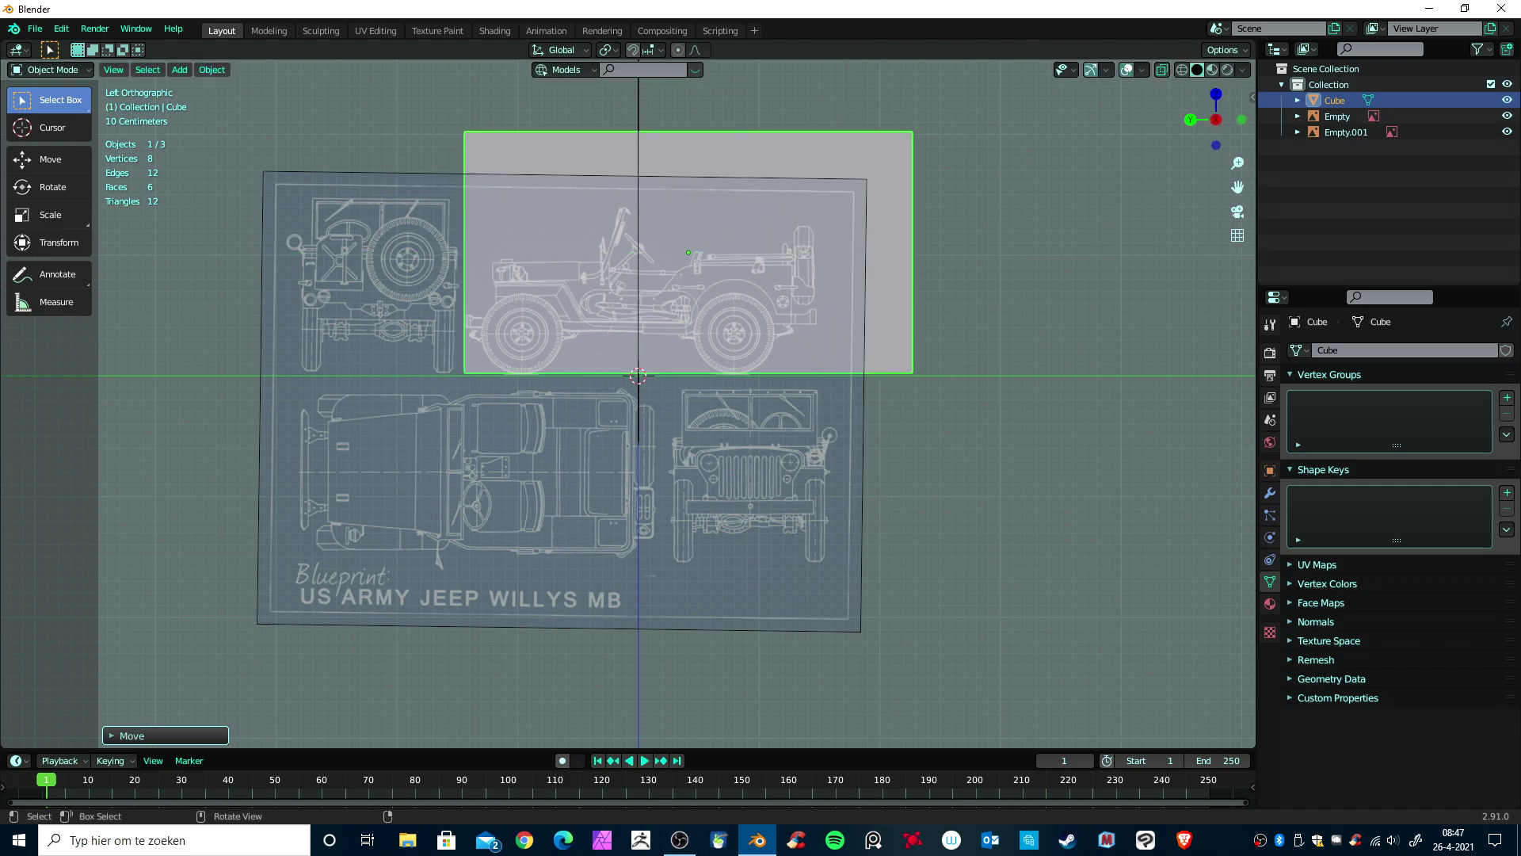
key("s")
key("y")
left_click(757, 194)
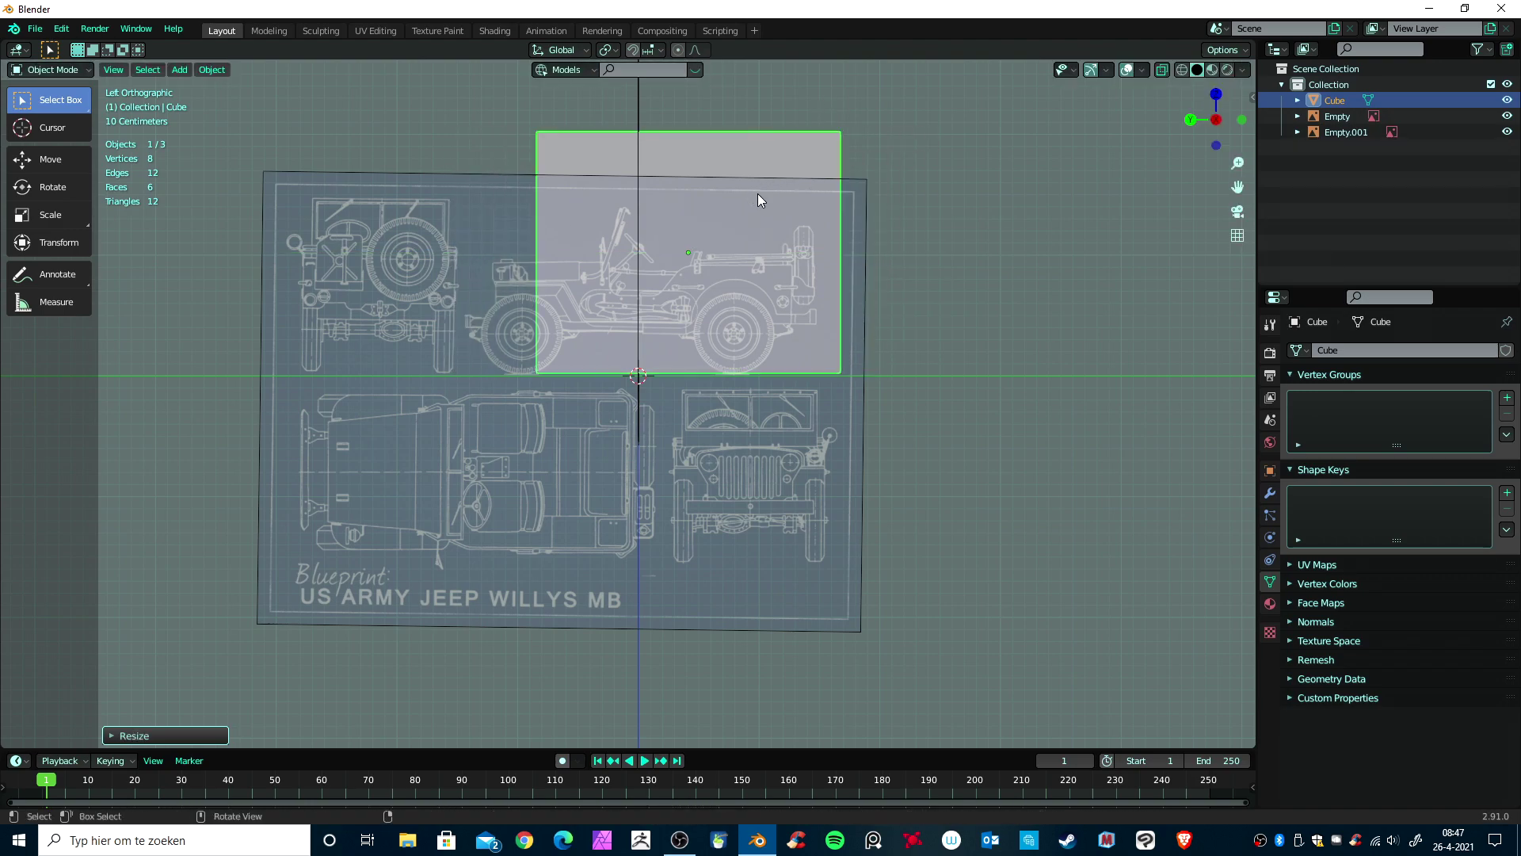
key("g")
key("y")
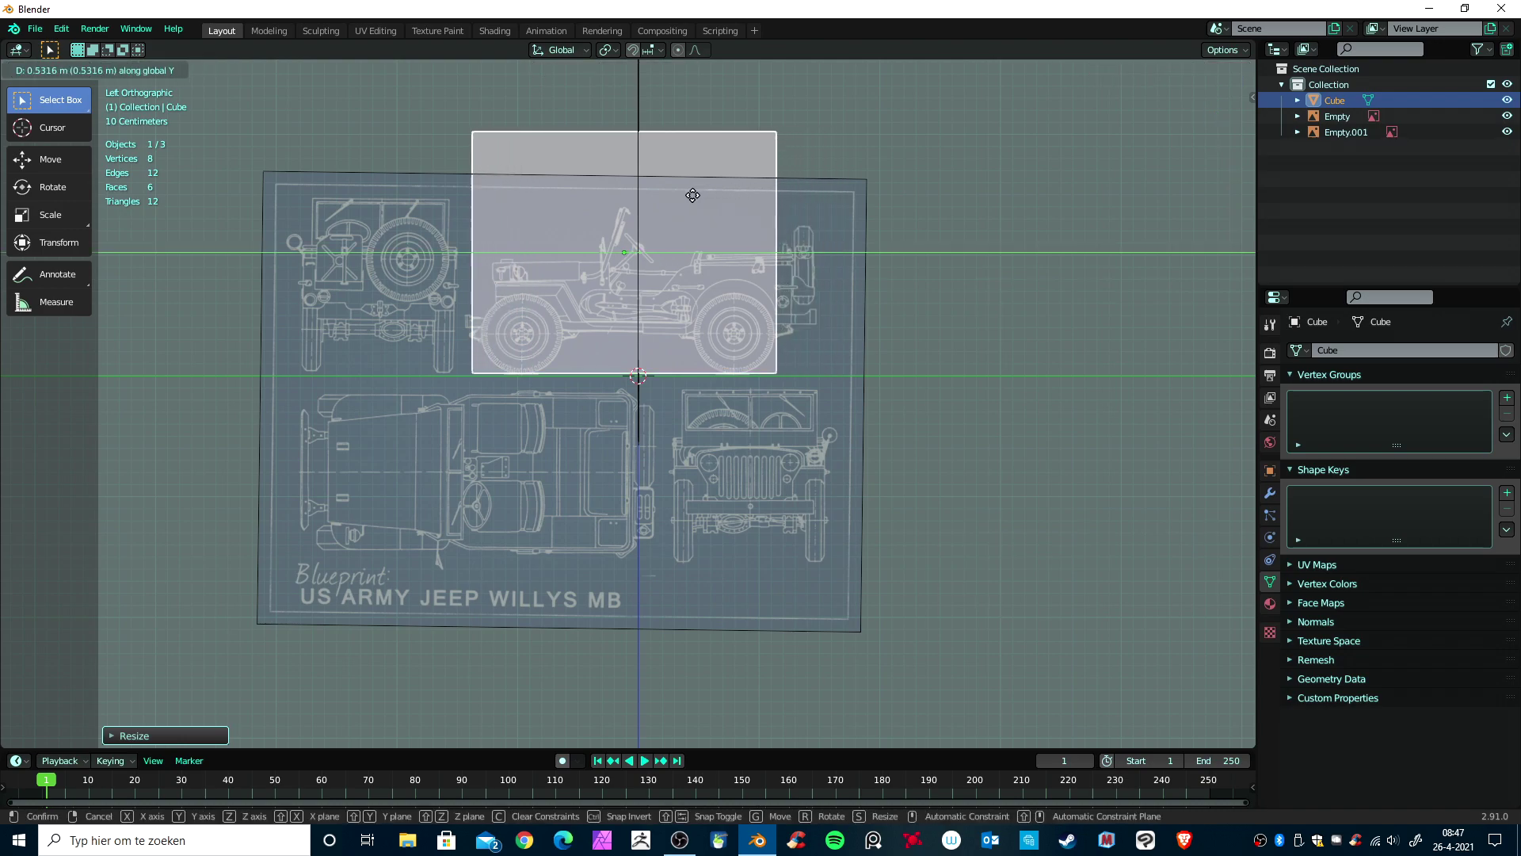
left_click(697, 197)
Step: Refine the cube's Y width and position until it lines up with the side view
key("s")
key("y")
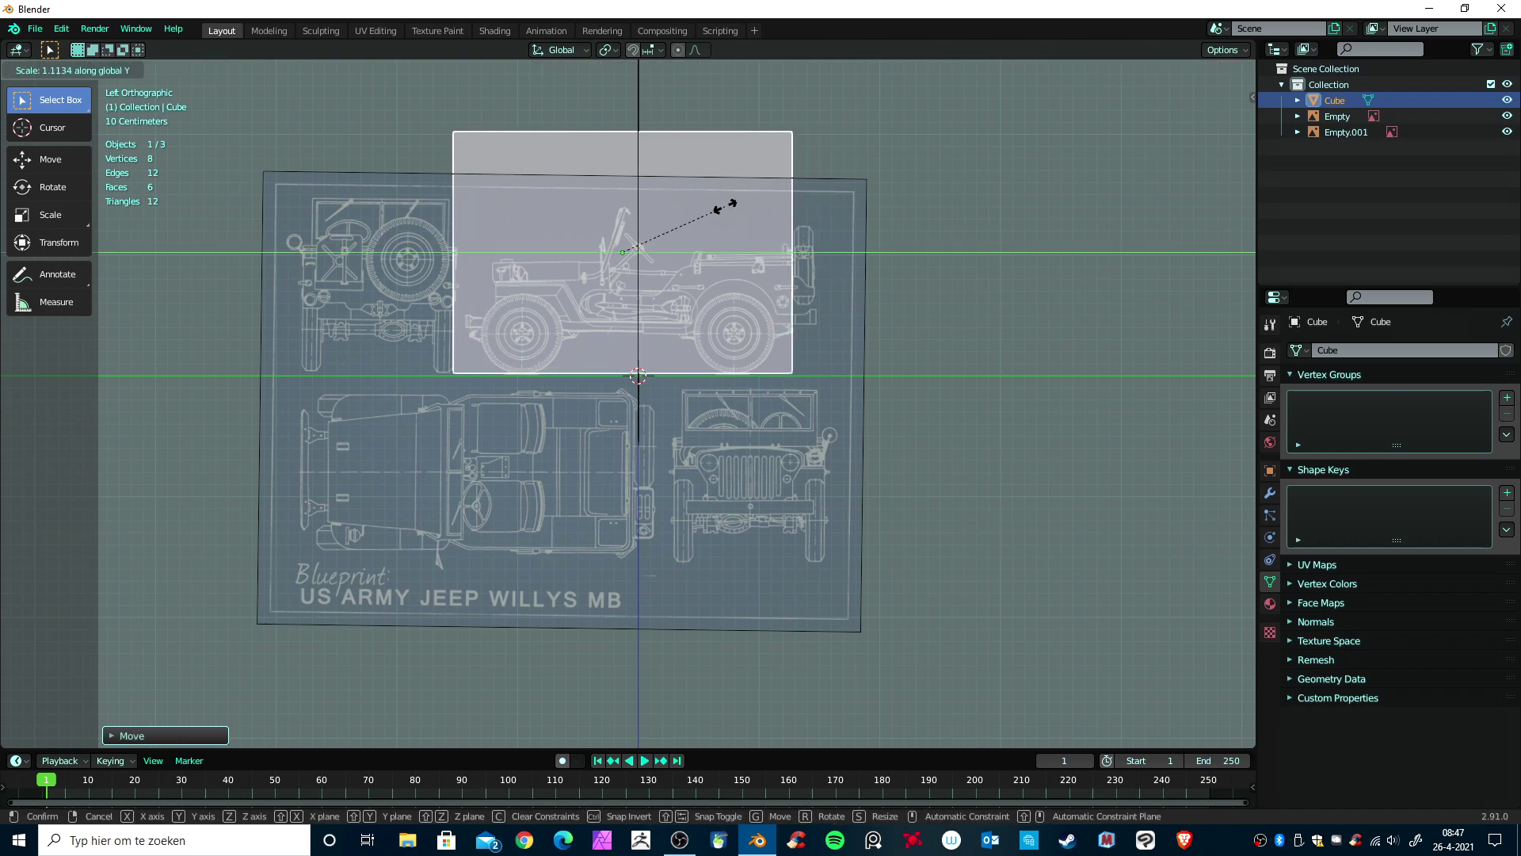
left_click(725, 204)
key("g")
key("y")
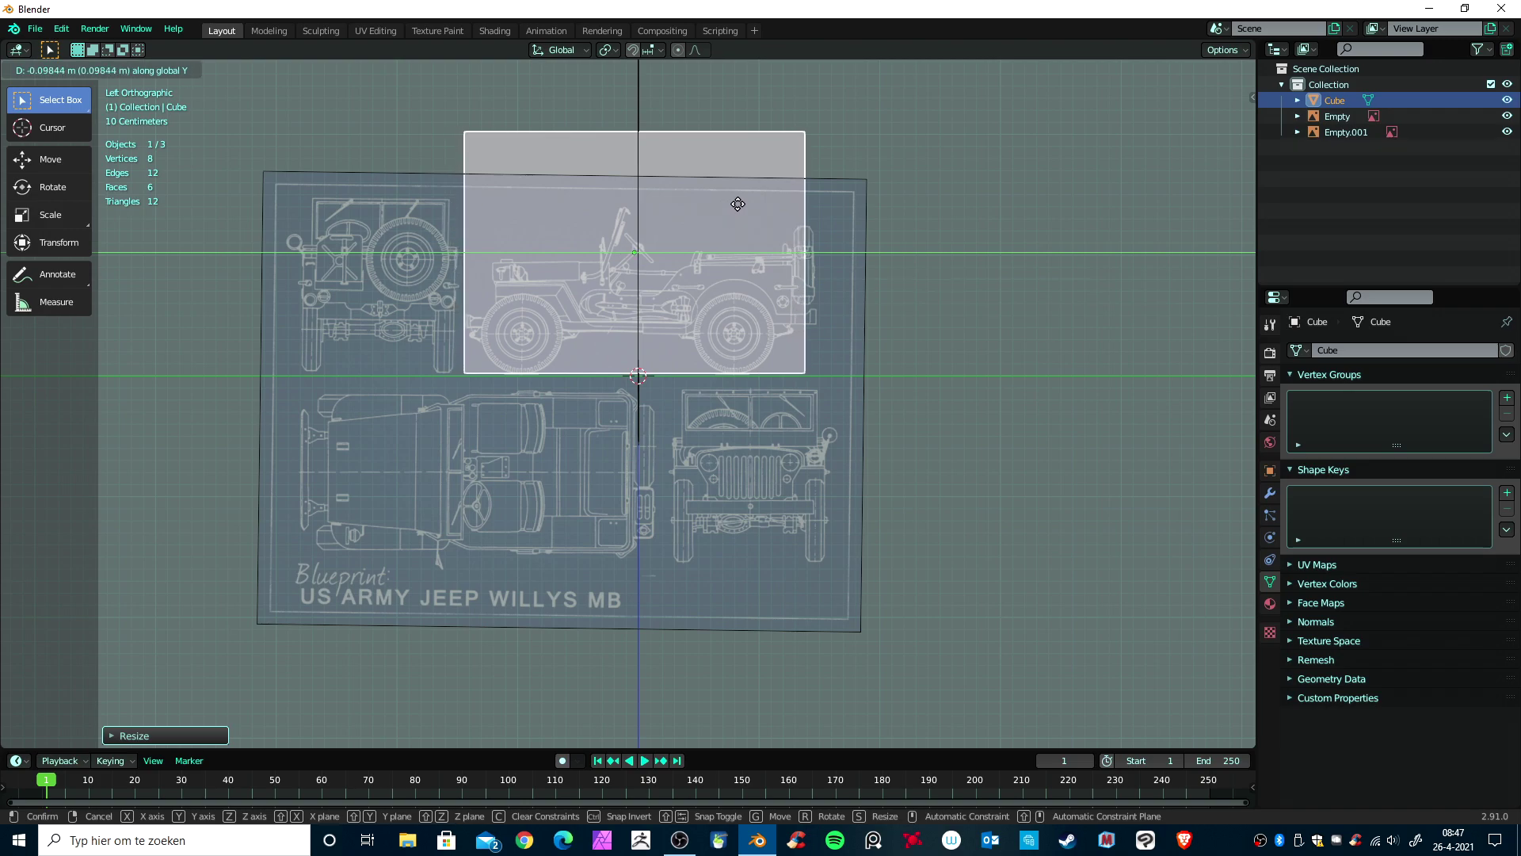
left_click(738, 204)
key("s")
key("y")
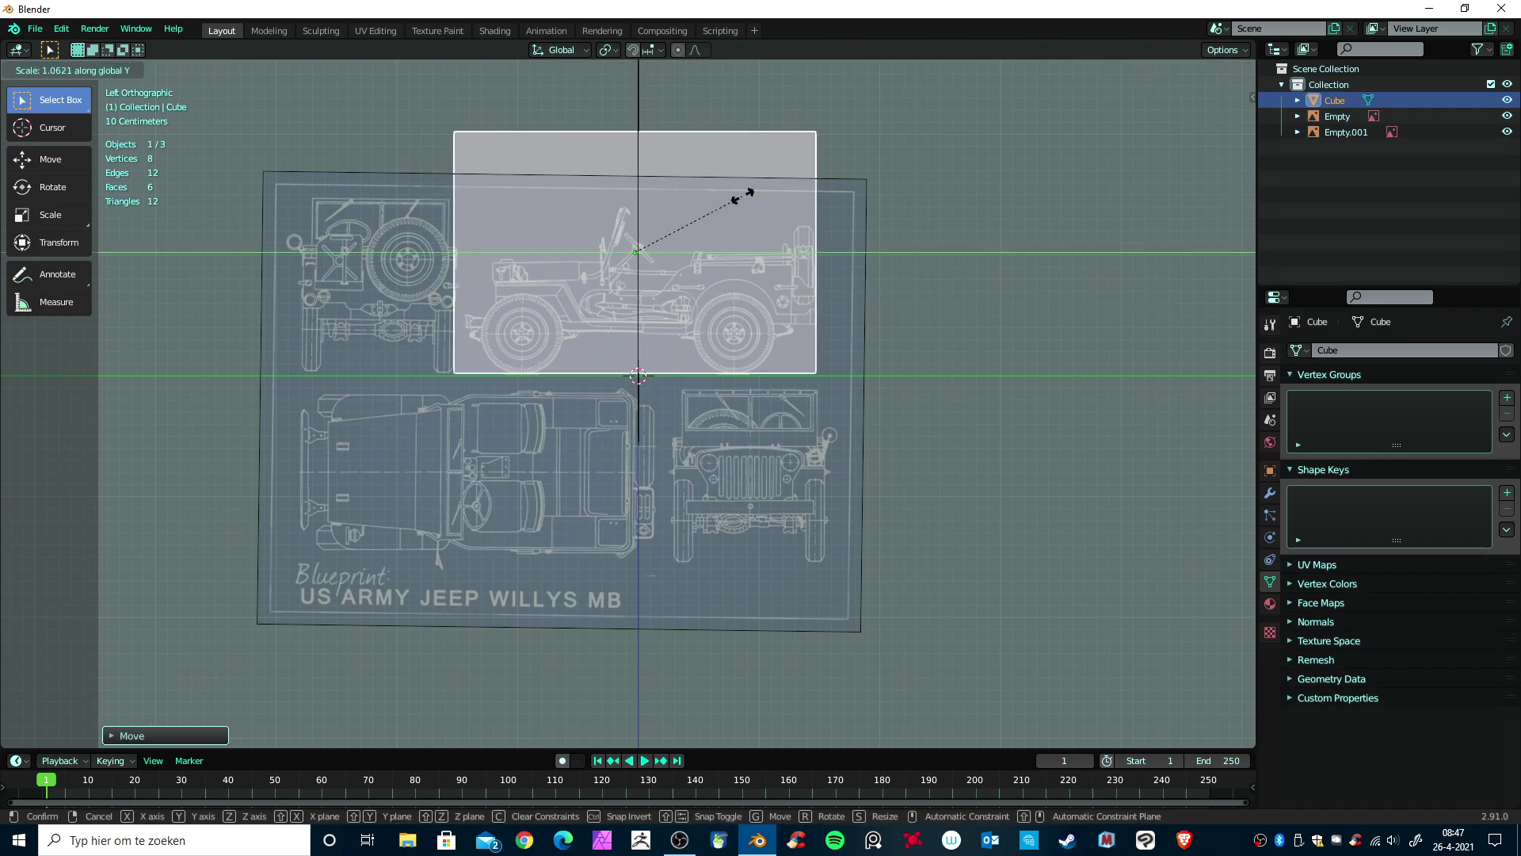
left_click(744, 194)
key("g")
key("y")
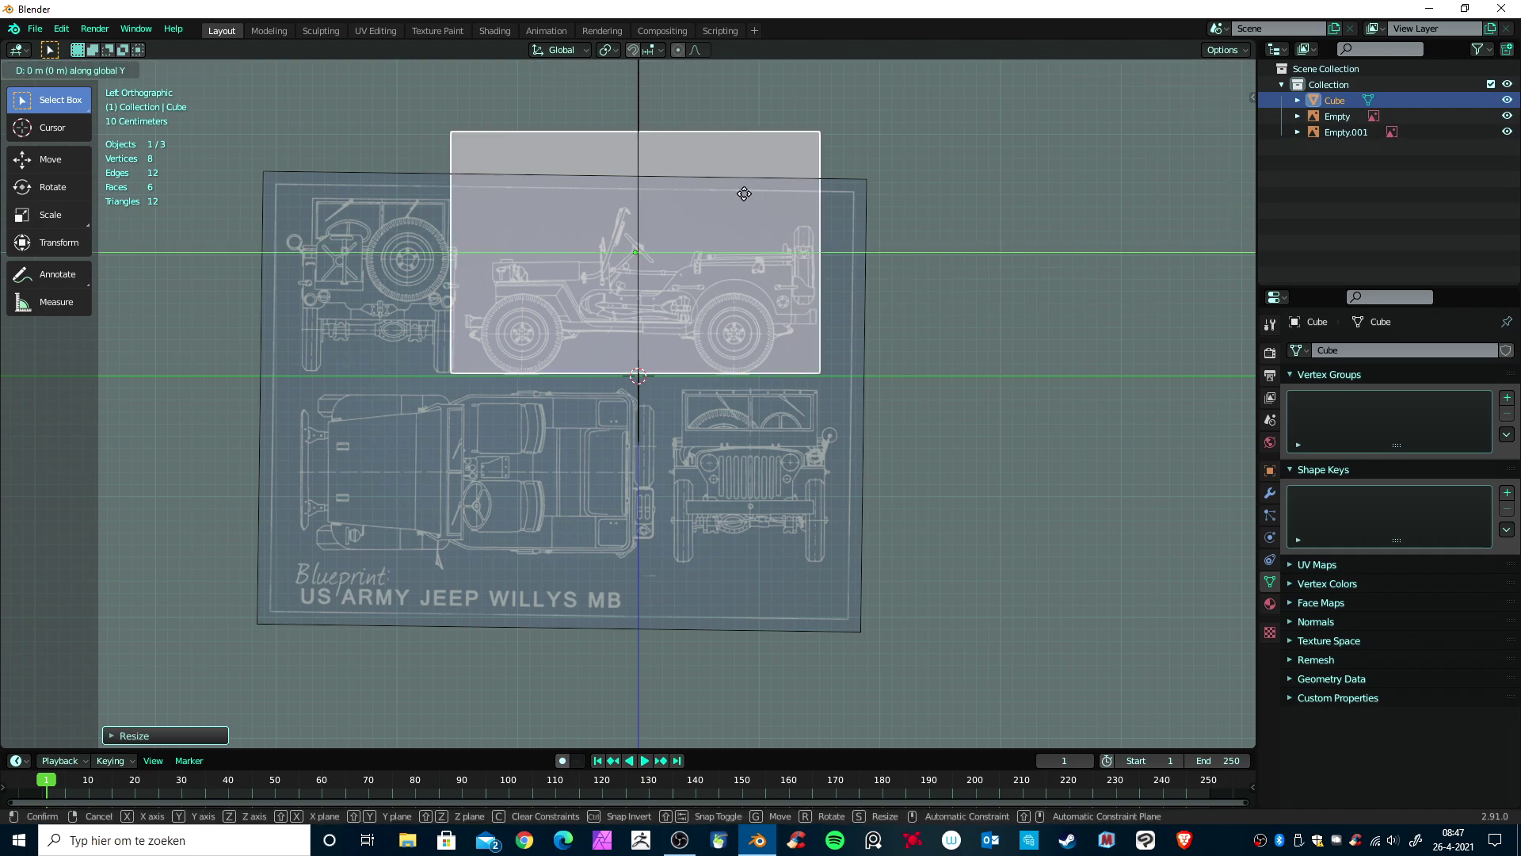
left_click(755, 181)
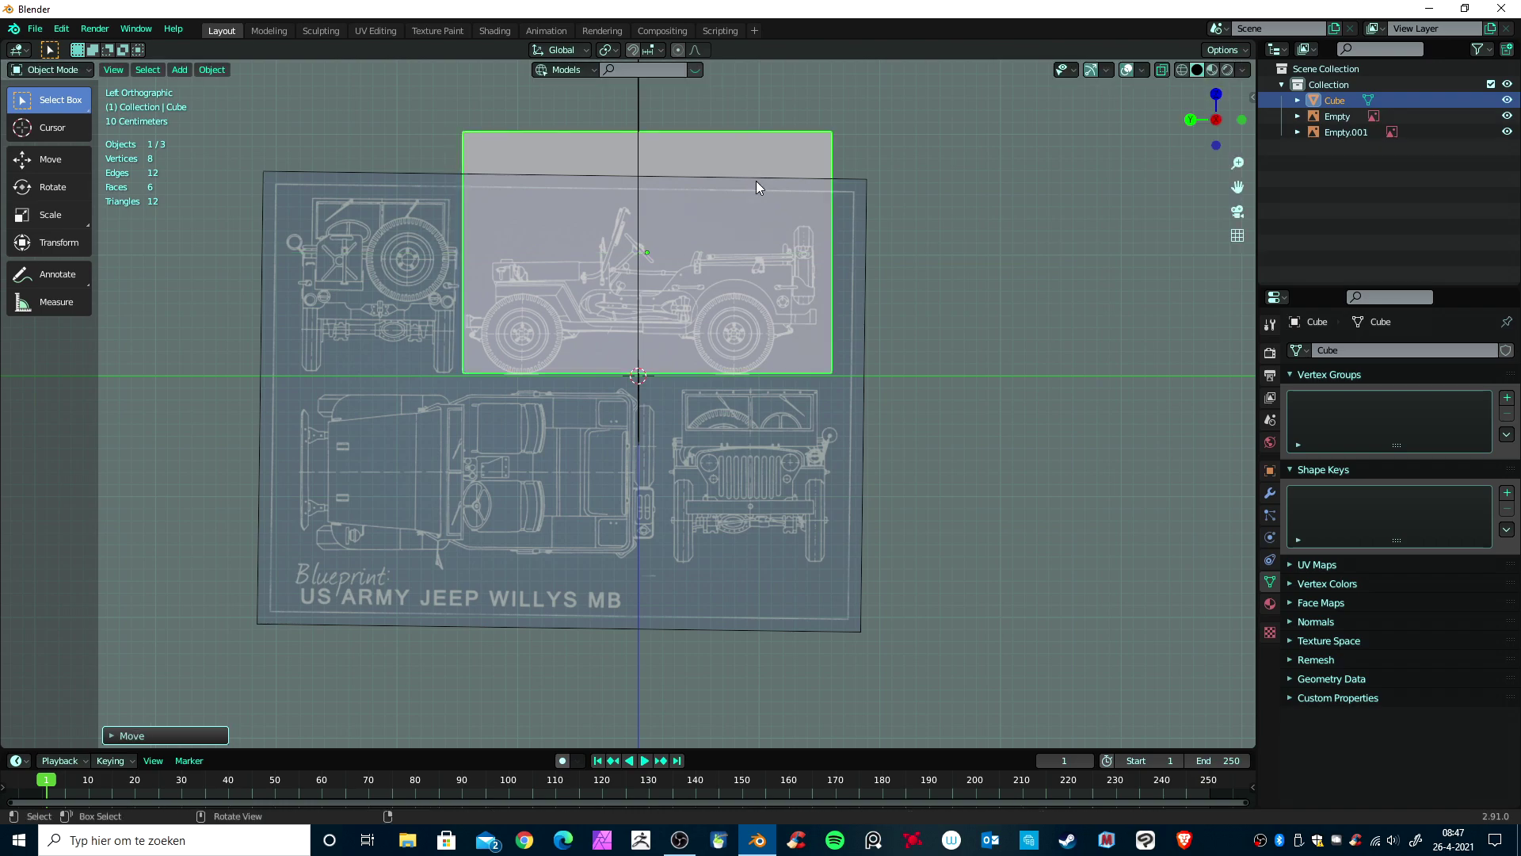
Step: Reduce the cube's height along Z and move it vertically over the side view
scroll(919, 352, "up", 2)
scroll(923, 350, "down", 3)
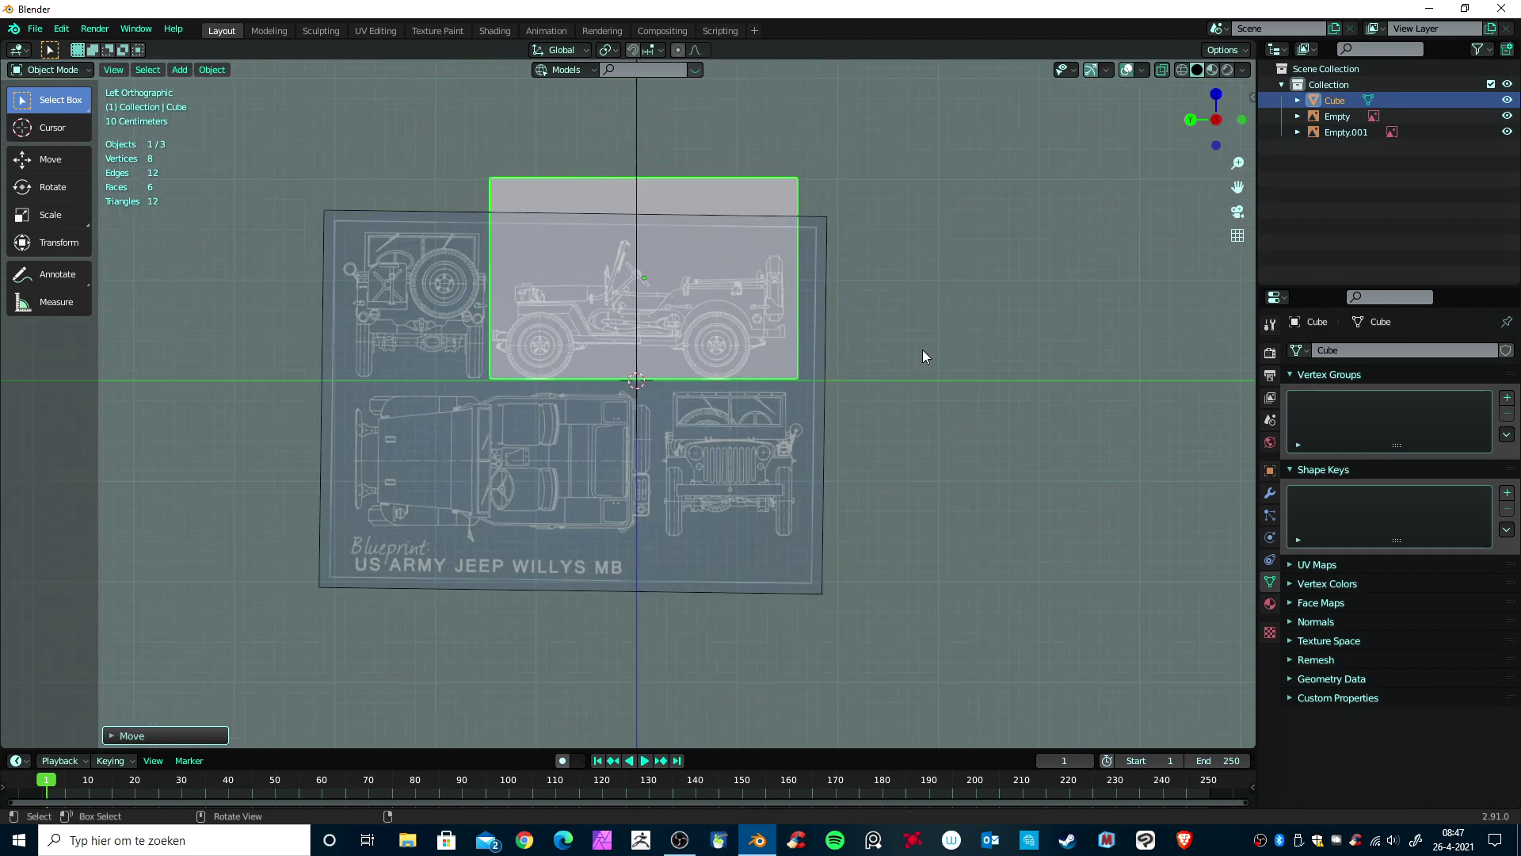
scroll(922, 350, "down", 2)
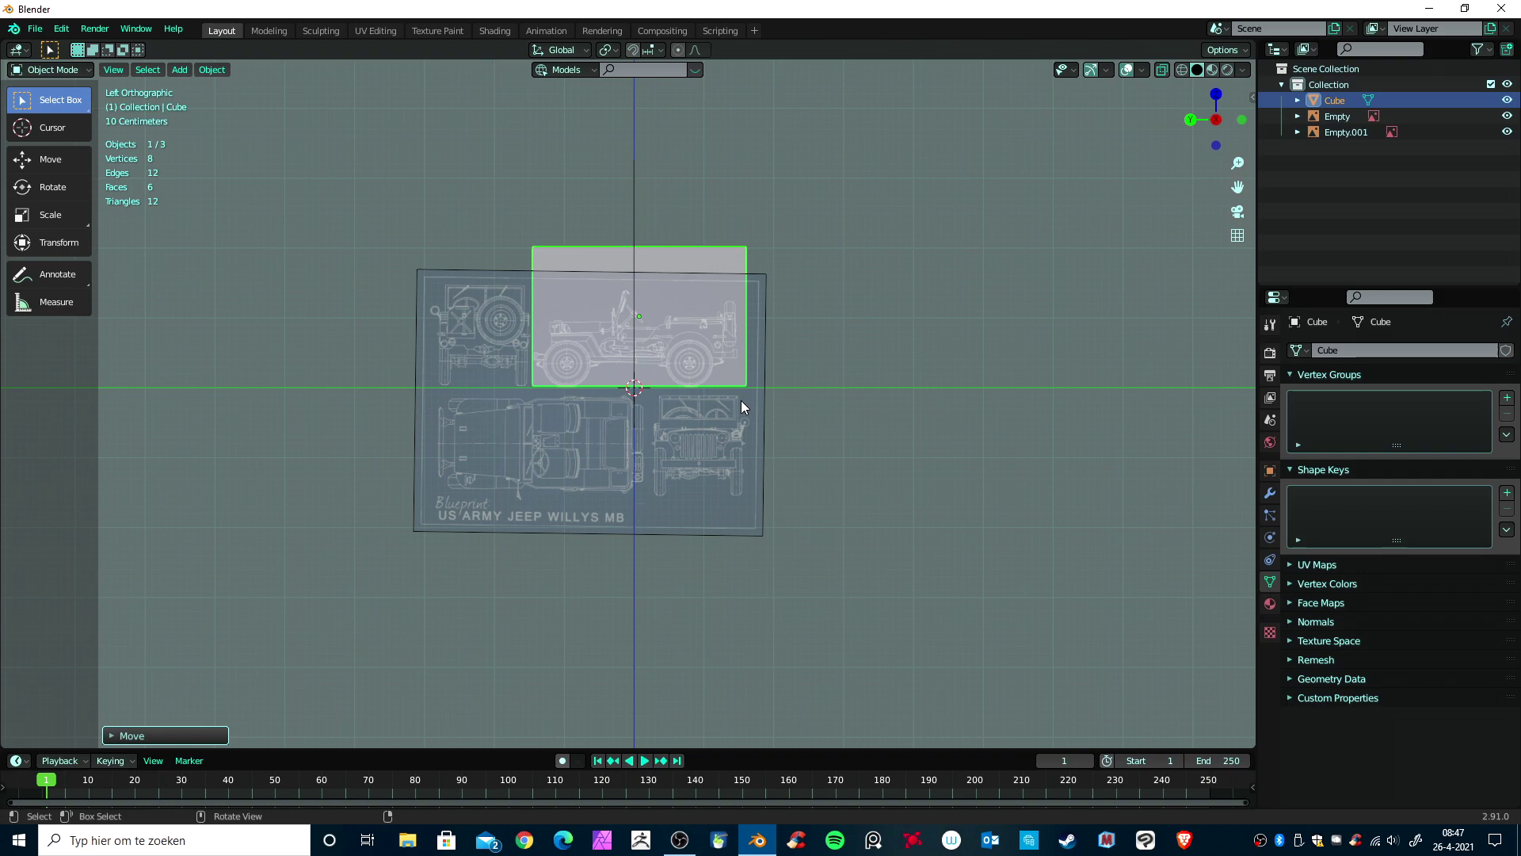
key("s")
key("z")
left_click(736, 386)
key("g")
key("z")
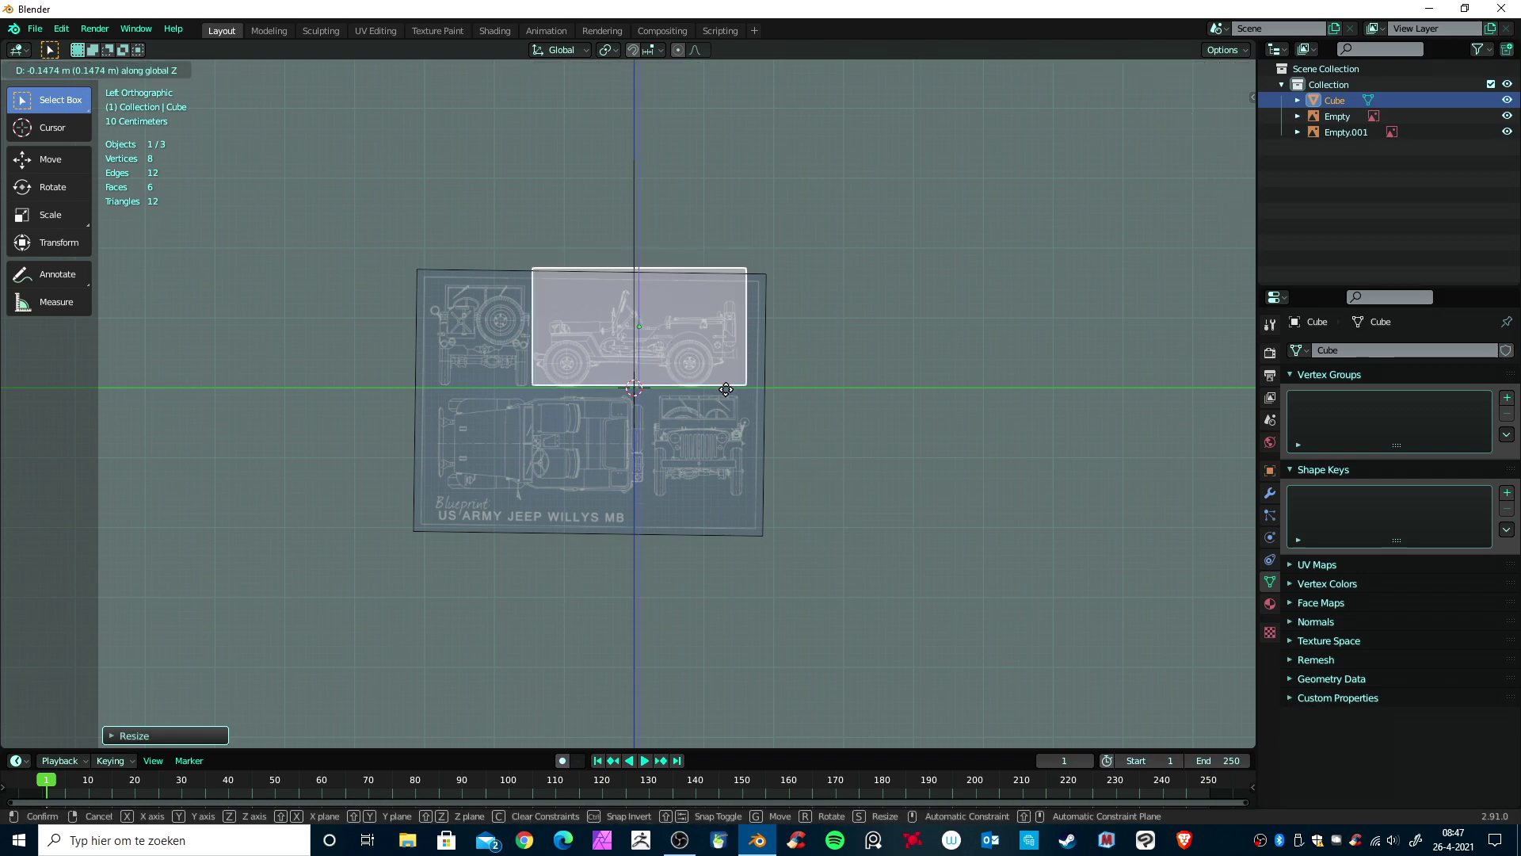
left_click(726, 389)
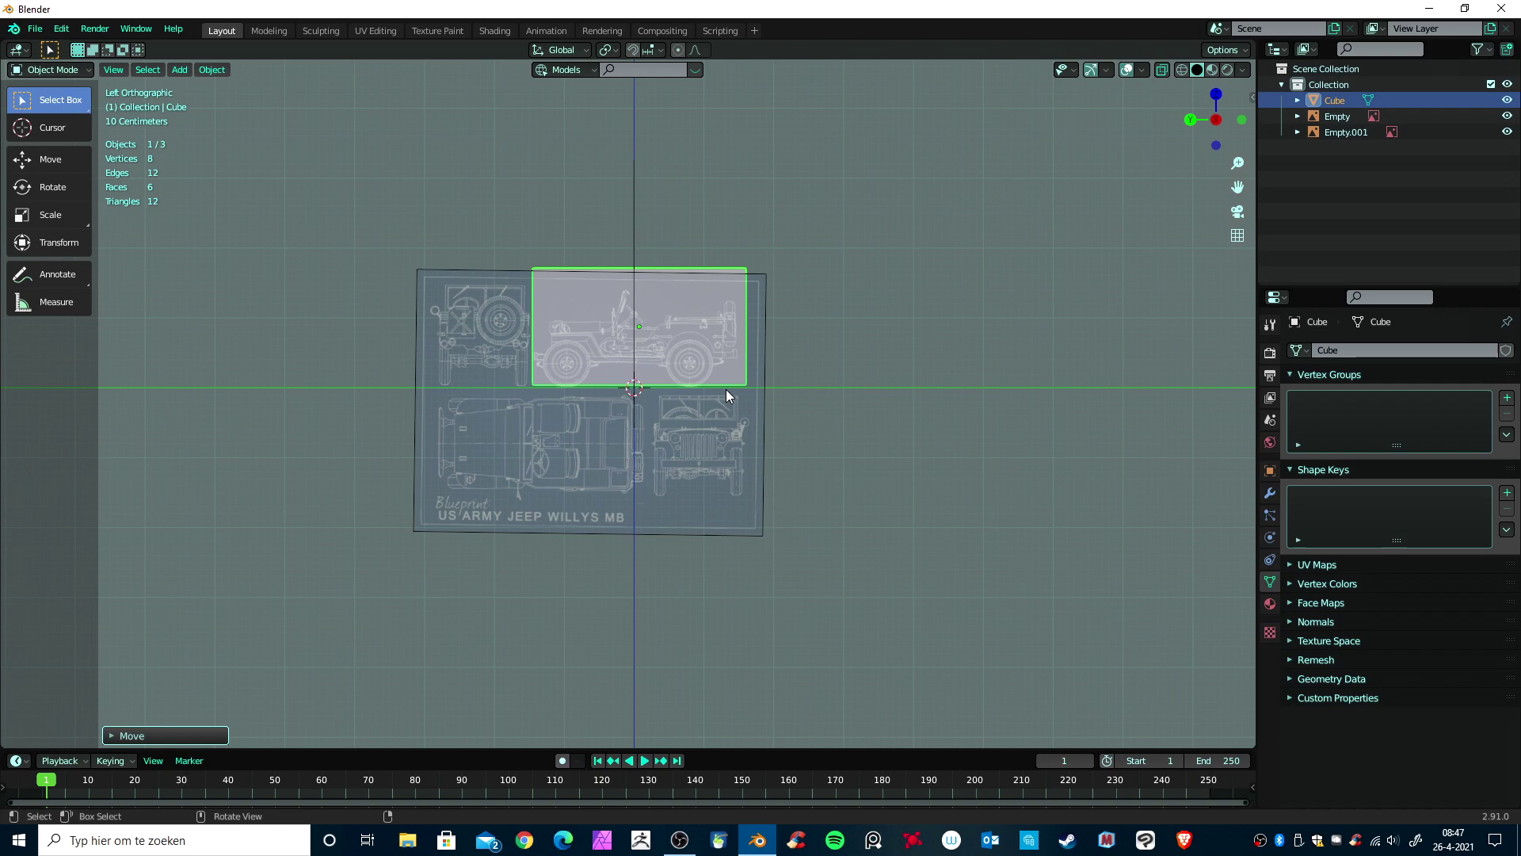
Step: Fine-tune the cube's Z height and position so its base sits on the ground line
key("s")
key("z")
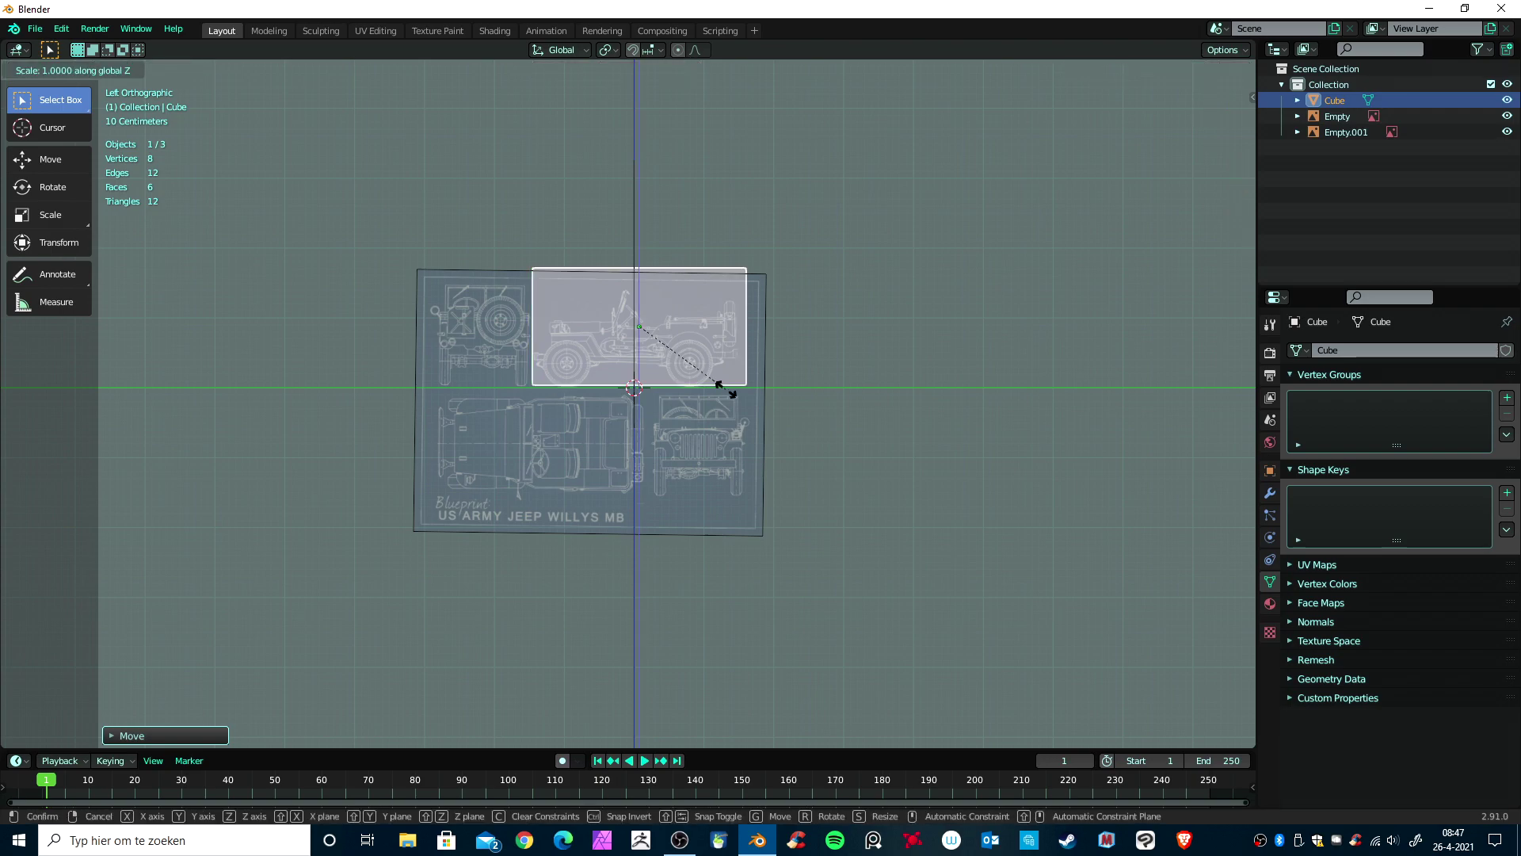
left_click(721, 365)
key("g")
key("z")
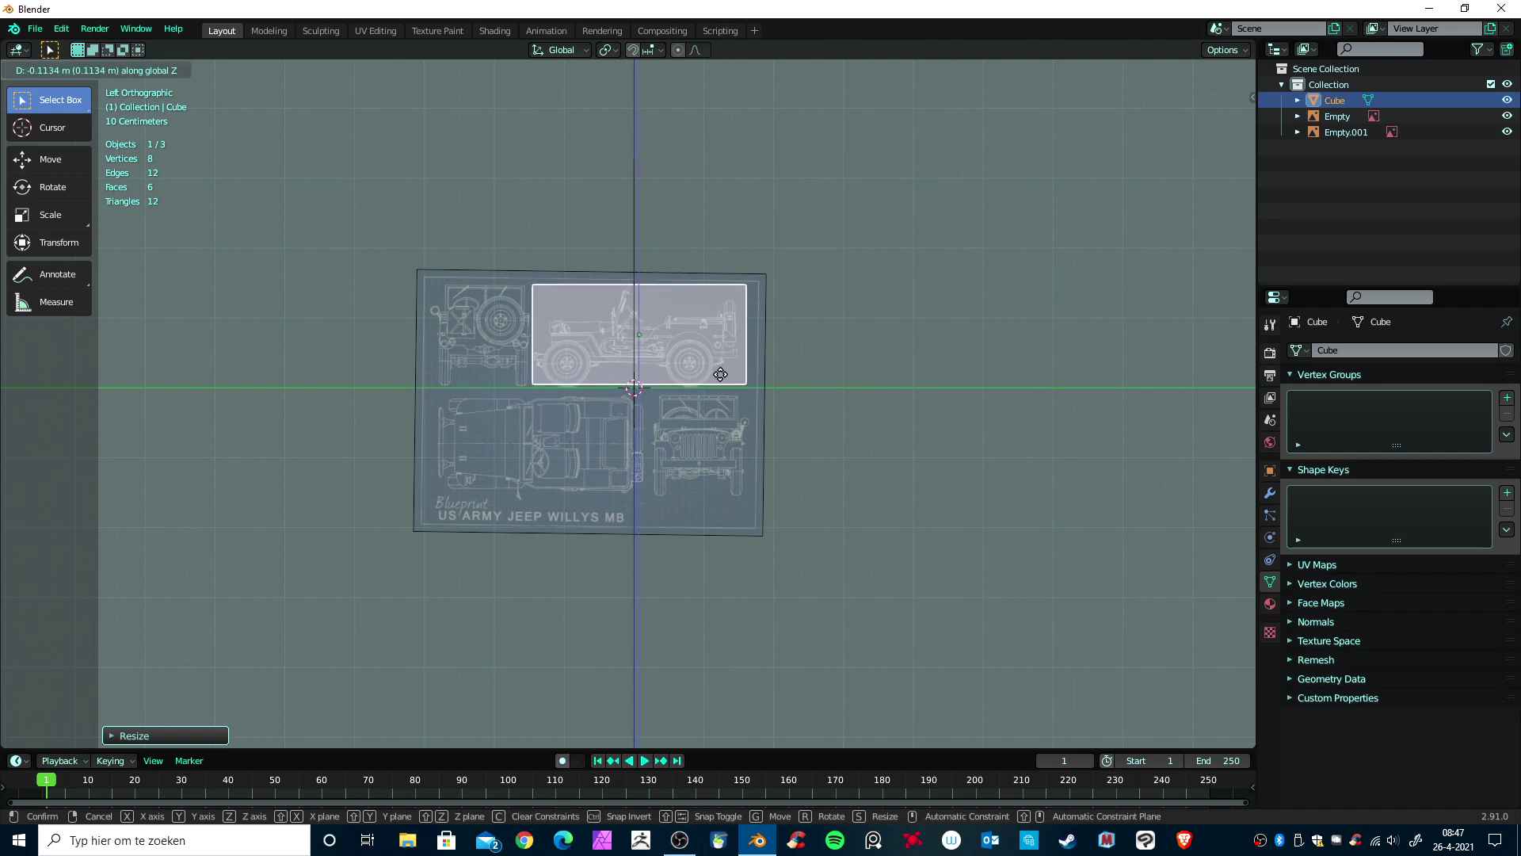
left_click(720, 375)
scroll(713, 378, "up", 4)
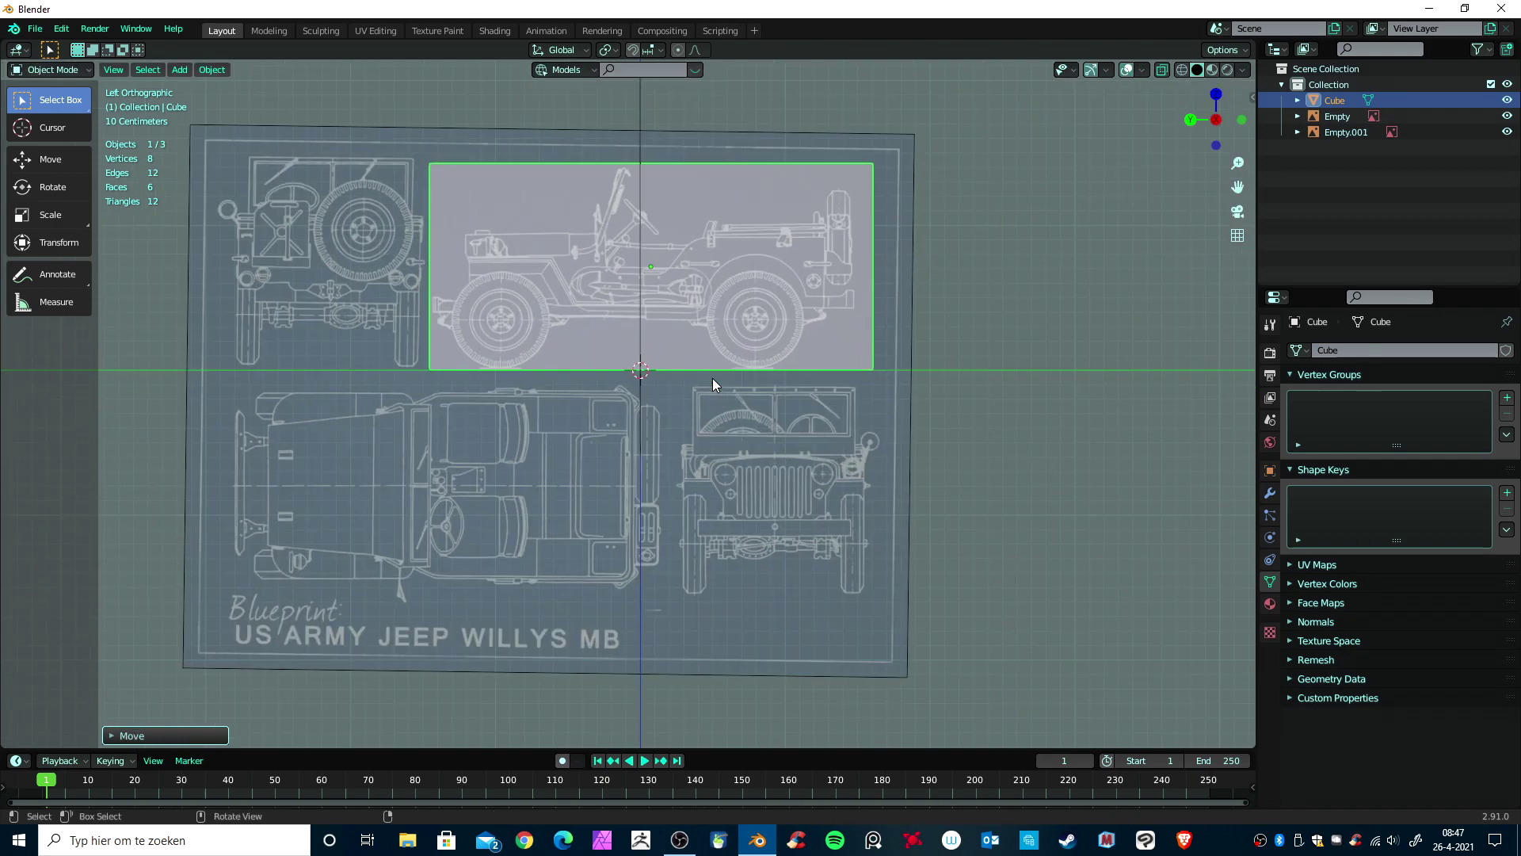
Step: View from the top, deselect everything, then orbit back and select the original blueprint image
scroll(711, 378, "up", 2)
scroll(712, 378, "down", 2)
scroll(711, 378, "down", 2)
mouse_move(773, 445)
middle_mouse_down()
mouse_move(635, 479)
mouse_move(848, 450)
middle_mouse_up()
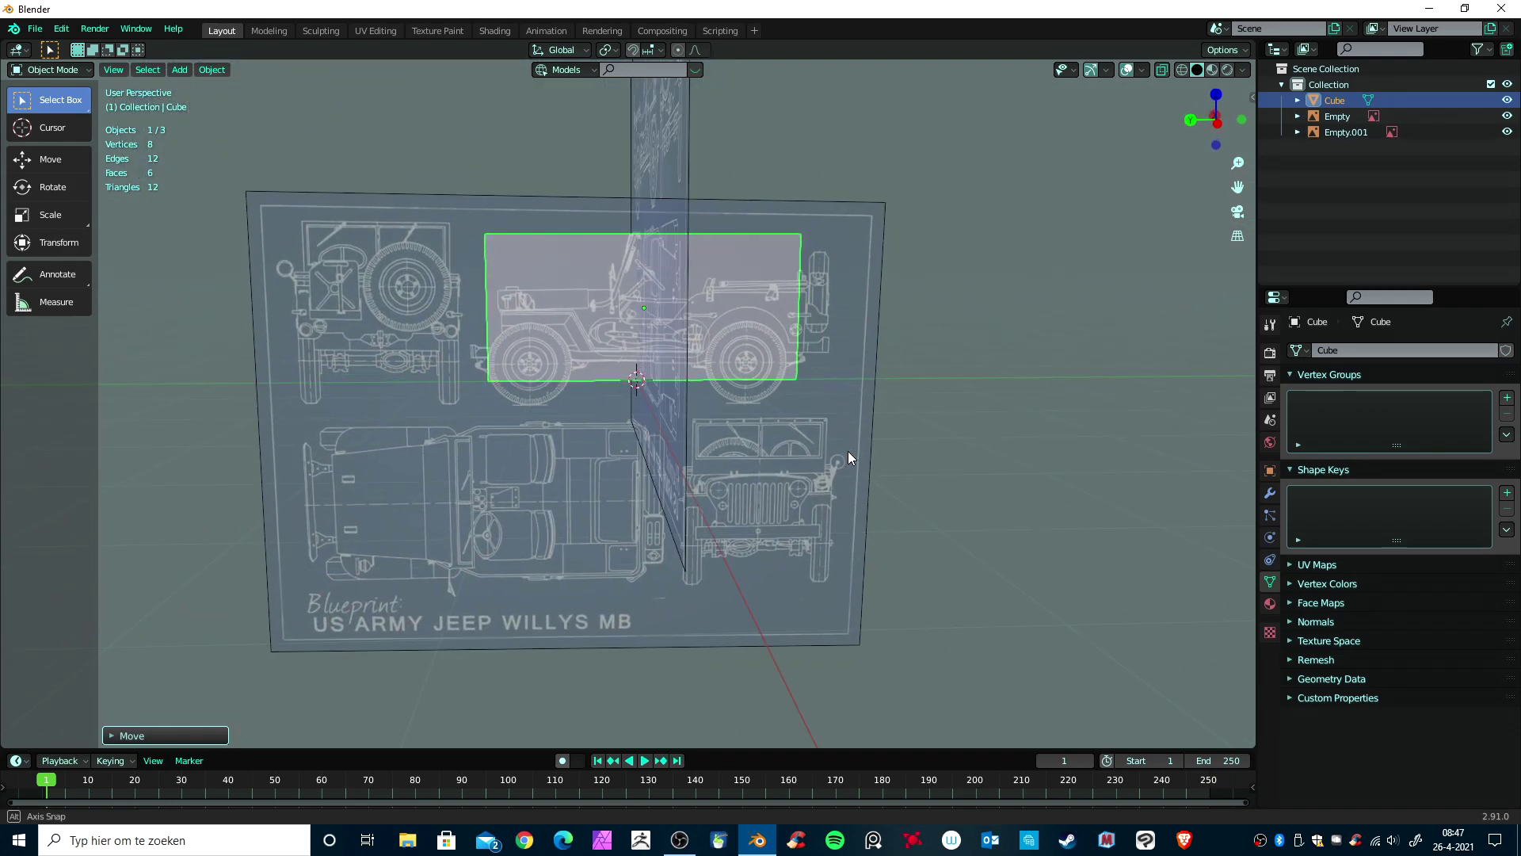
key("KP_7")
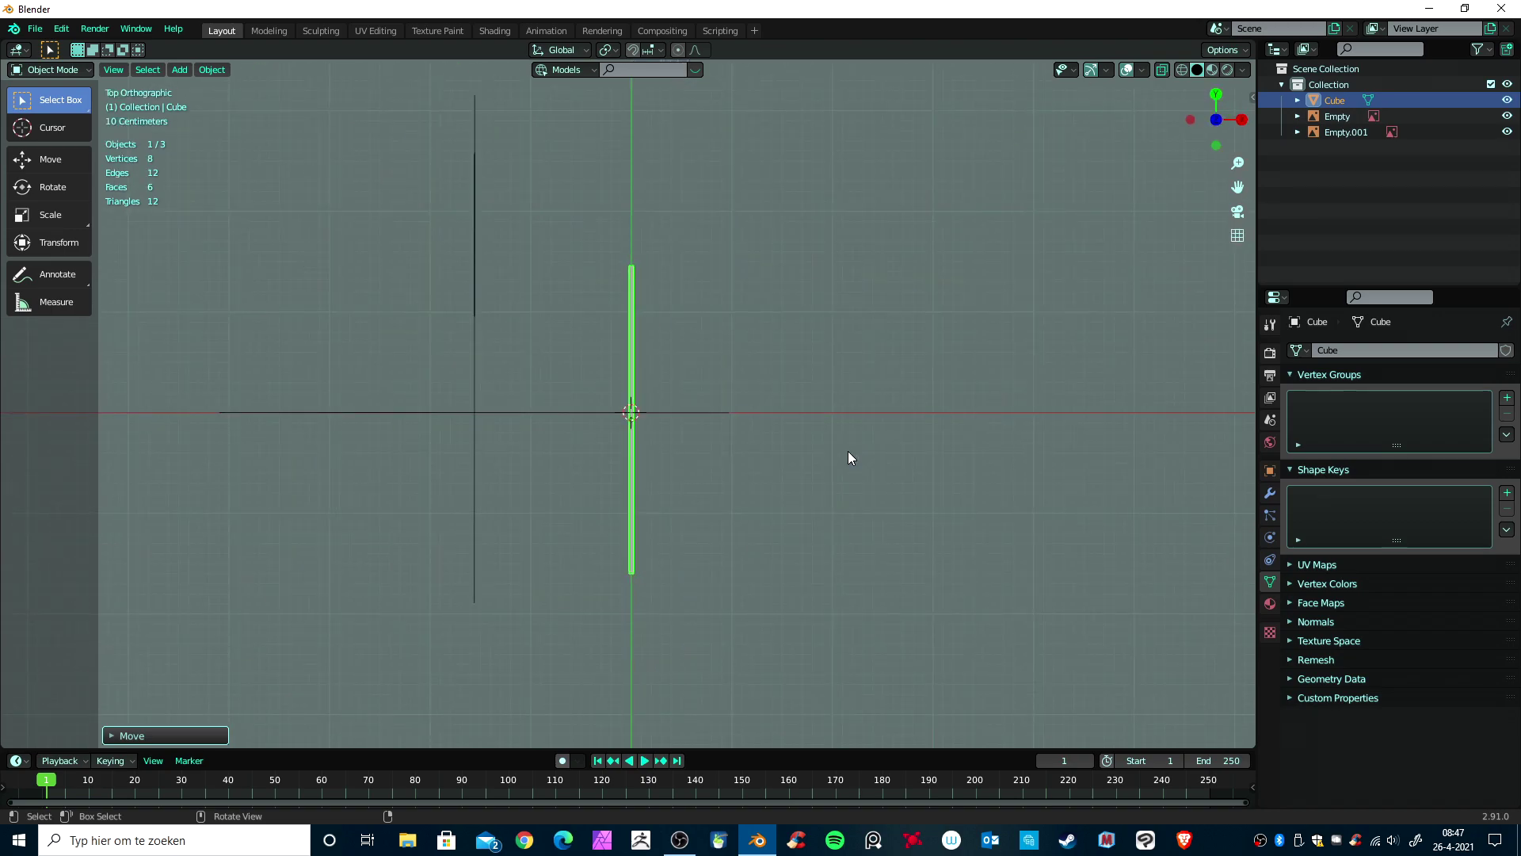
scroll(727, 465, "down", 3)
left_click_drag(629, 178, 697, 175)
key("shift+d")
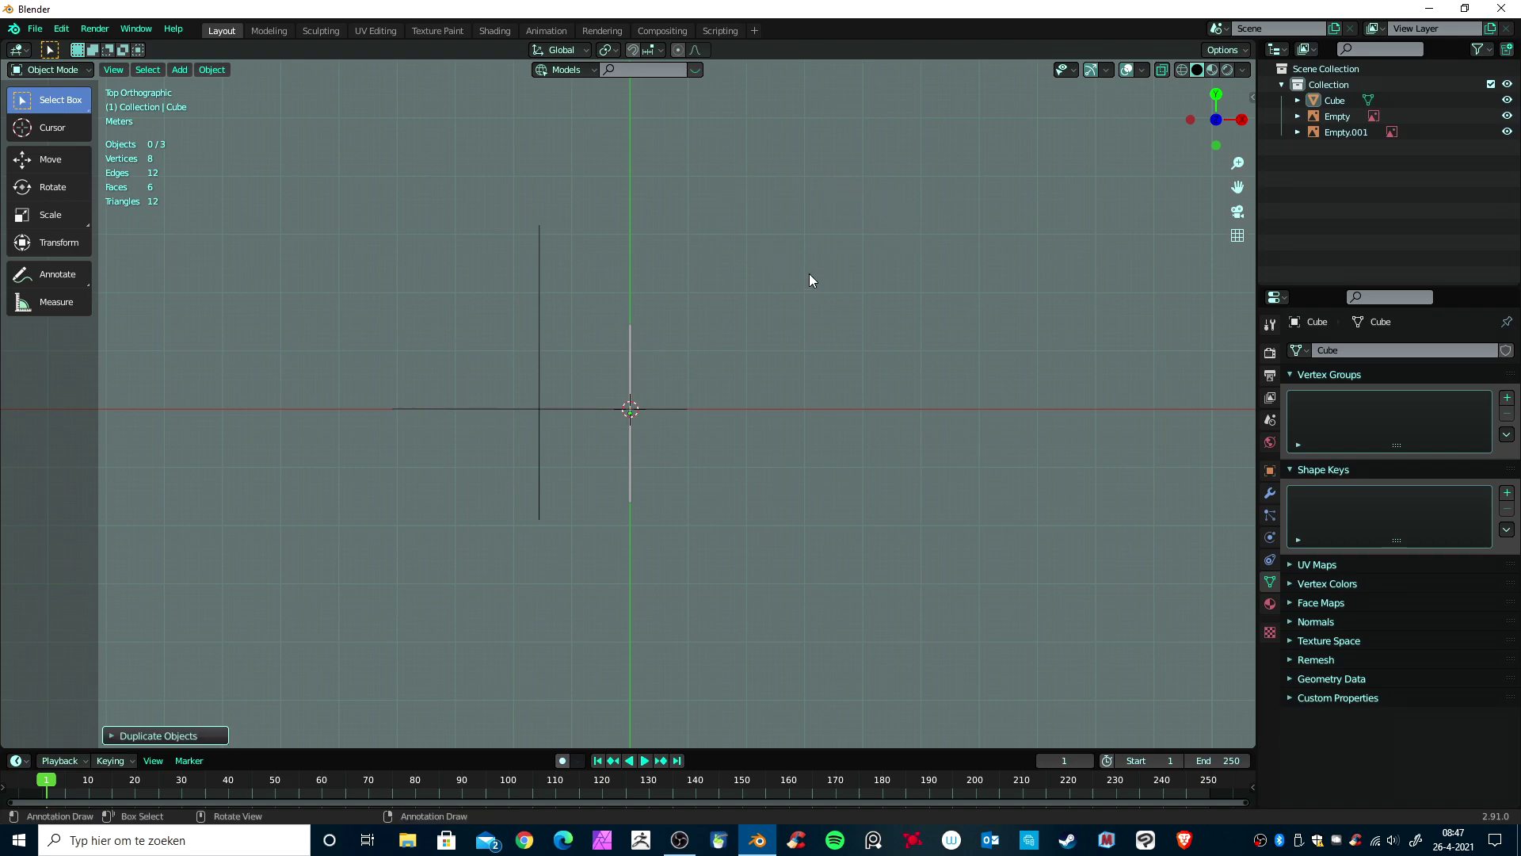
mouse_move(810, 280)
middle_mouse_down()
mouse_move(799, 249)
mouse_move(708, 323)
middle_mouse_up()
left_click(567, 381)
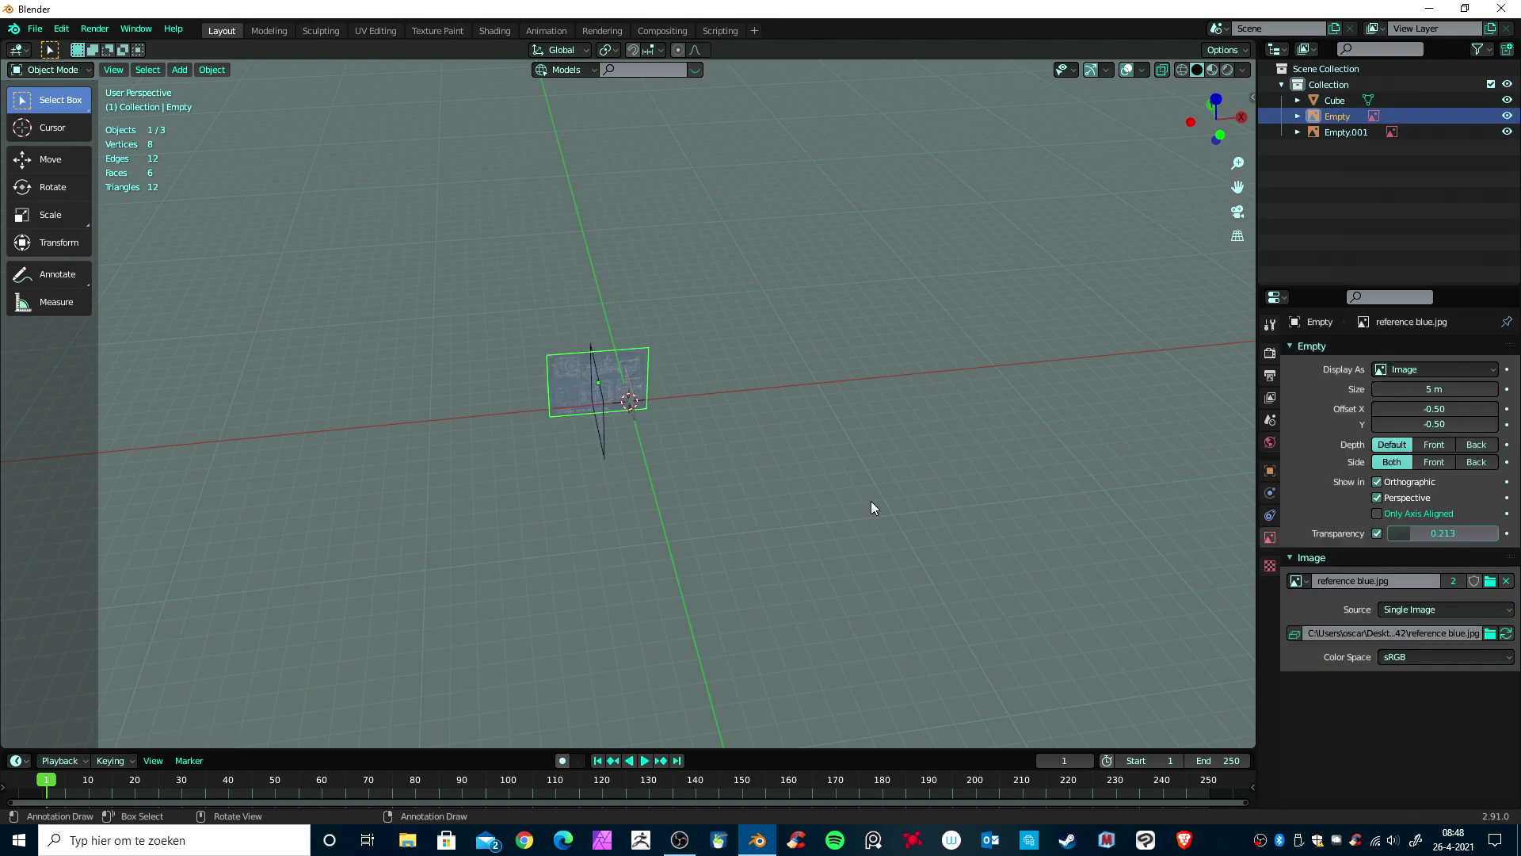
Step: Duplicate the blueprint image and rotate the copy 90° around X to lie flat
key("shift+d")
left_click(867, 458)
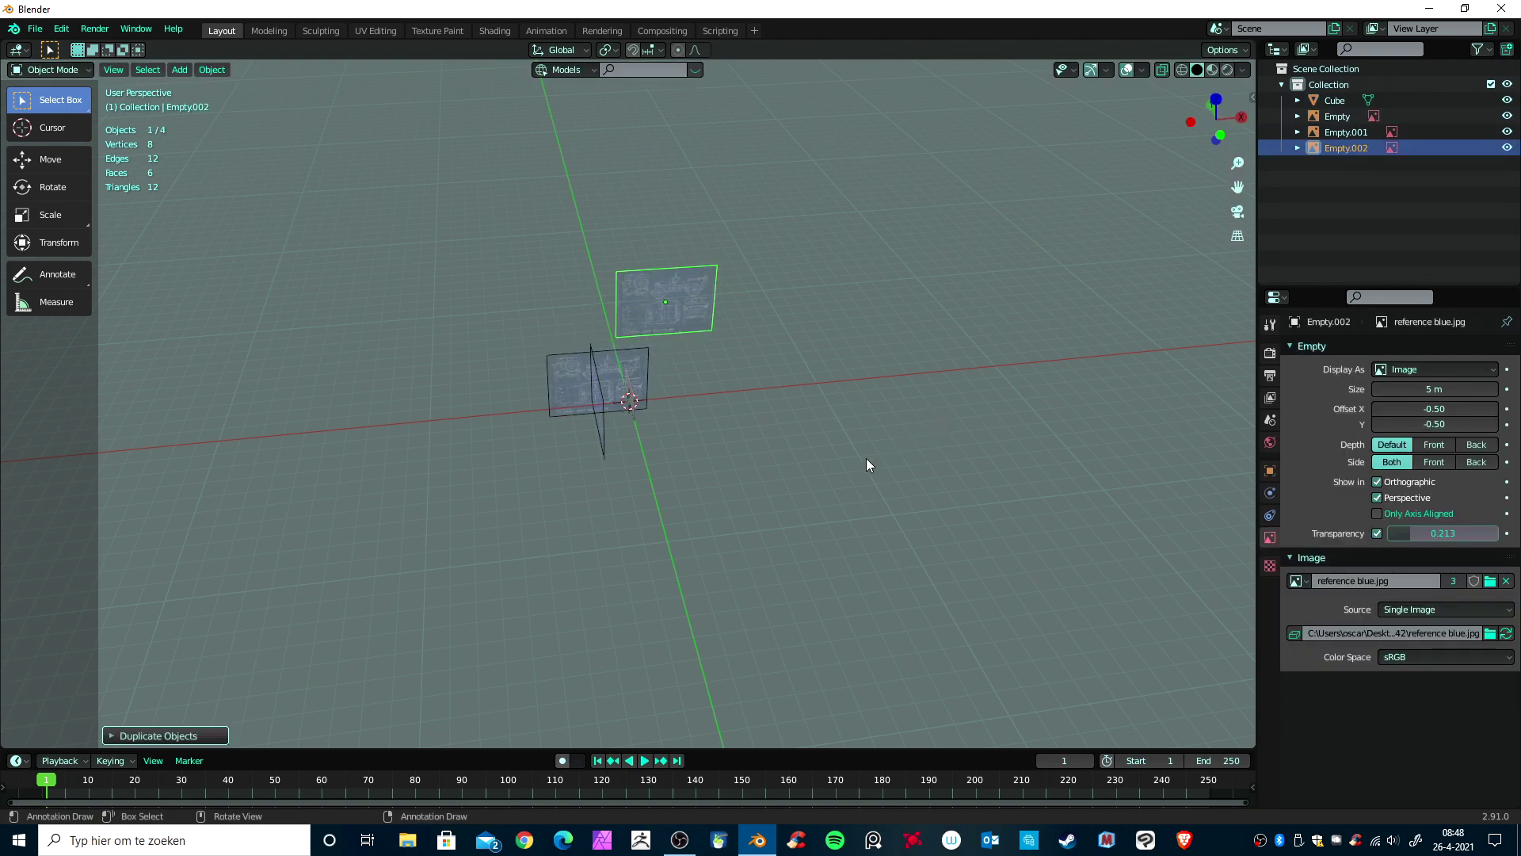
key("r")
type("x90")
key("Return")
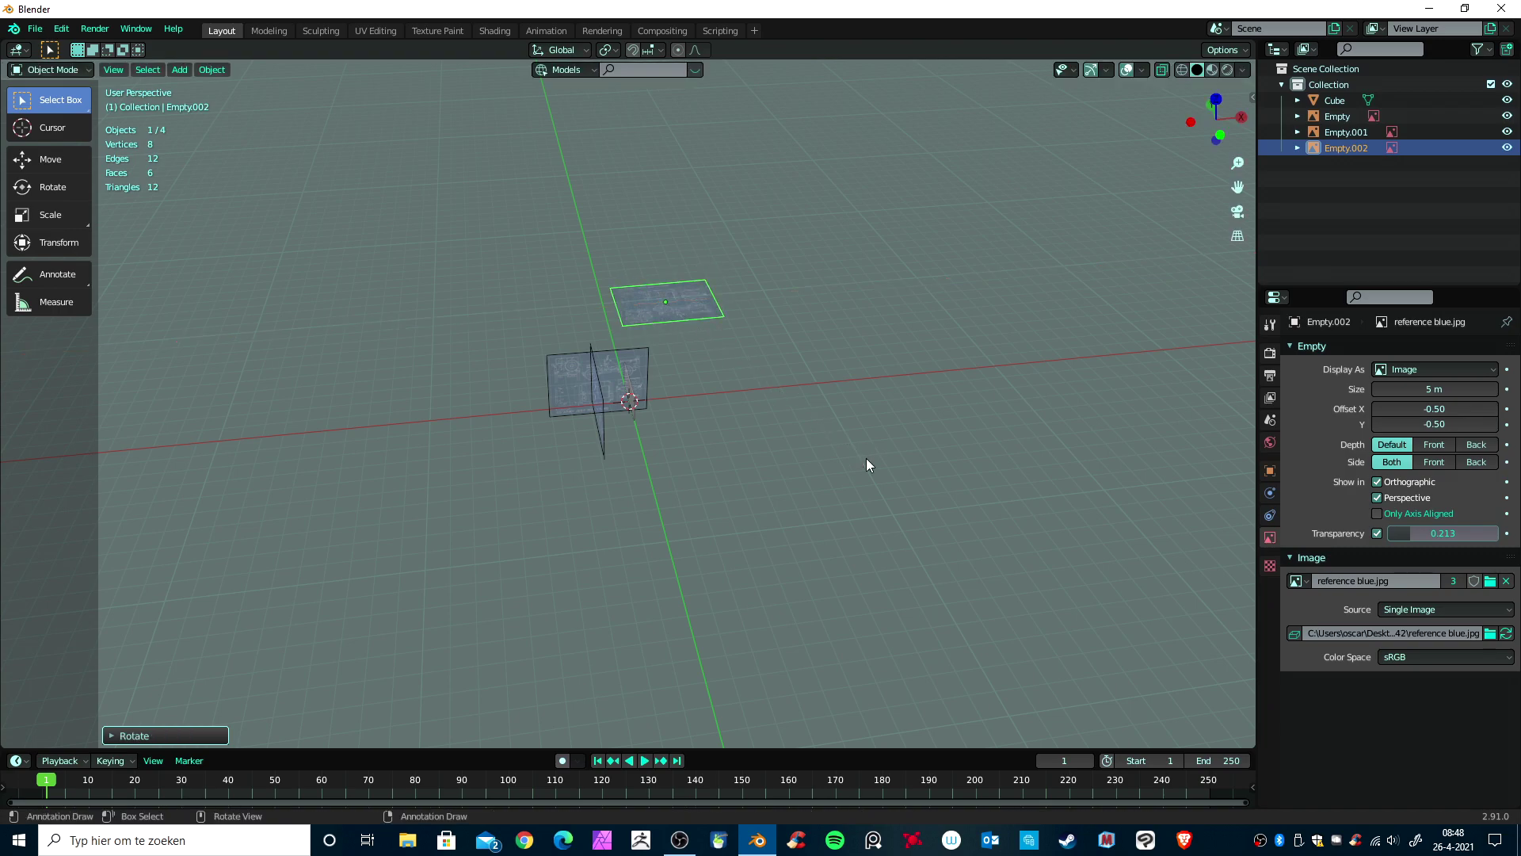
Step: Snap the flat copy to the 3D cursor at the origin and raise it along Z above the cube
key("shift+s")
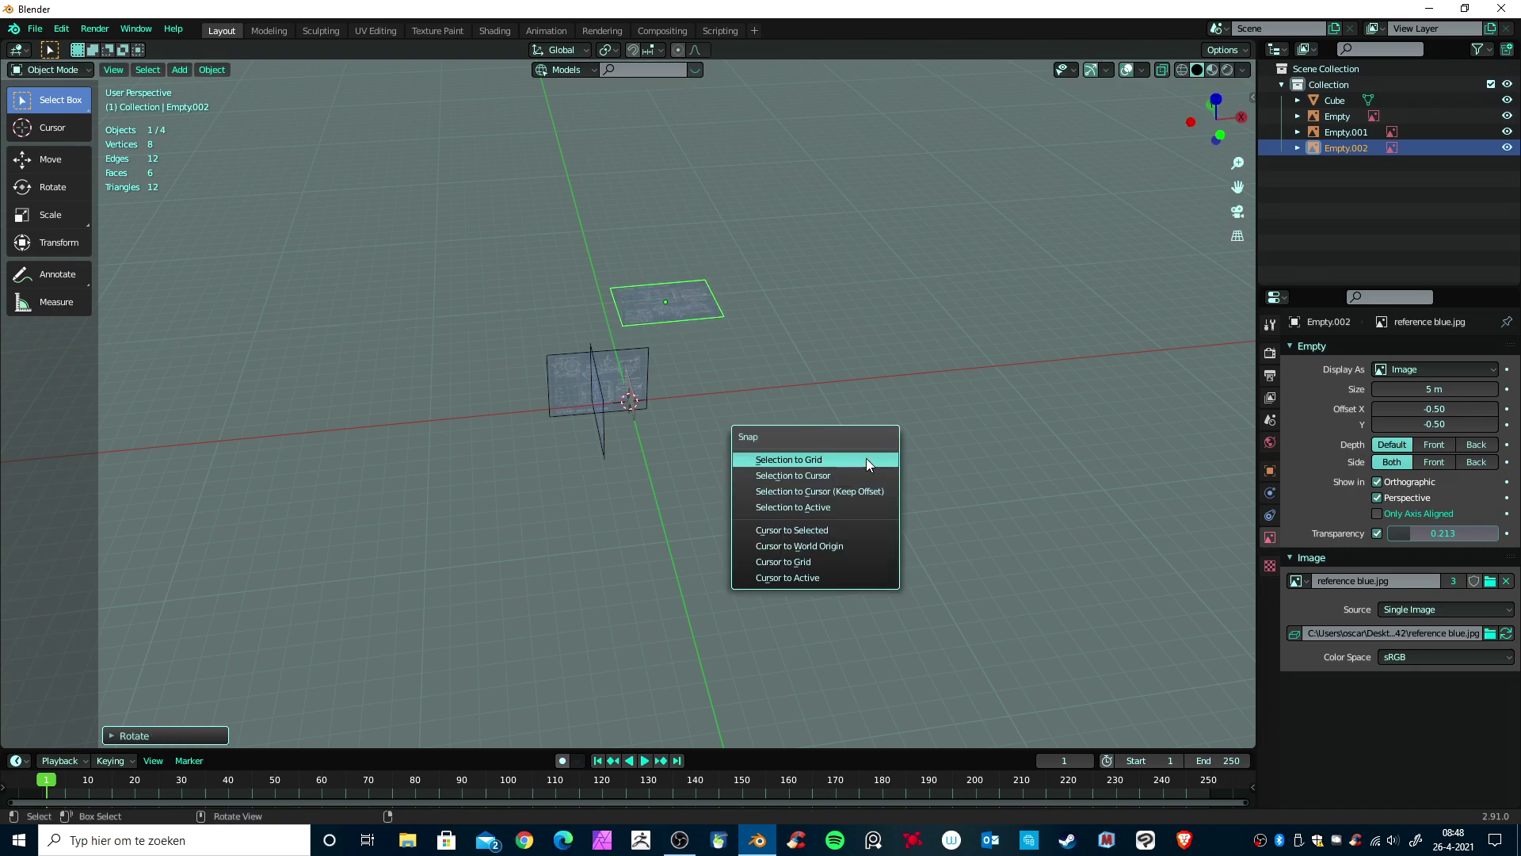
left_click(856, 474)
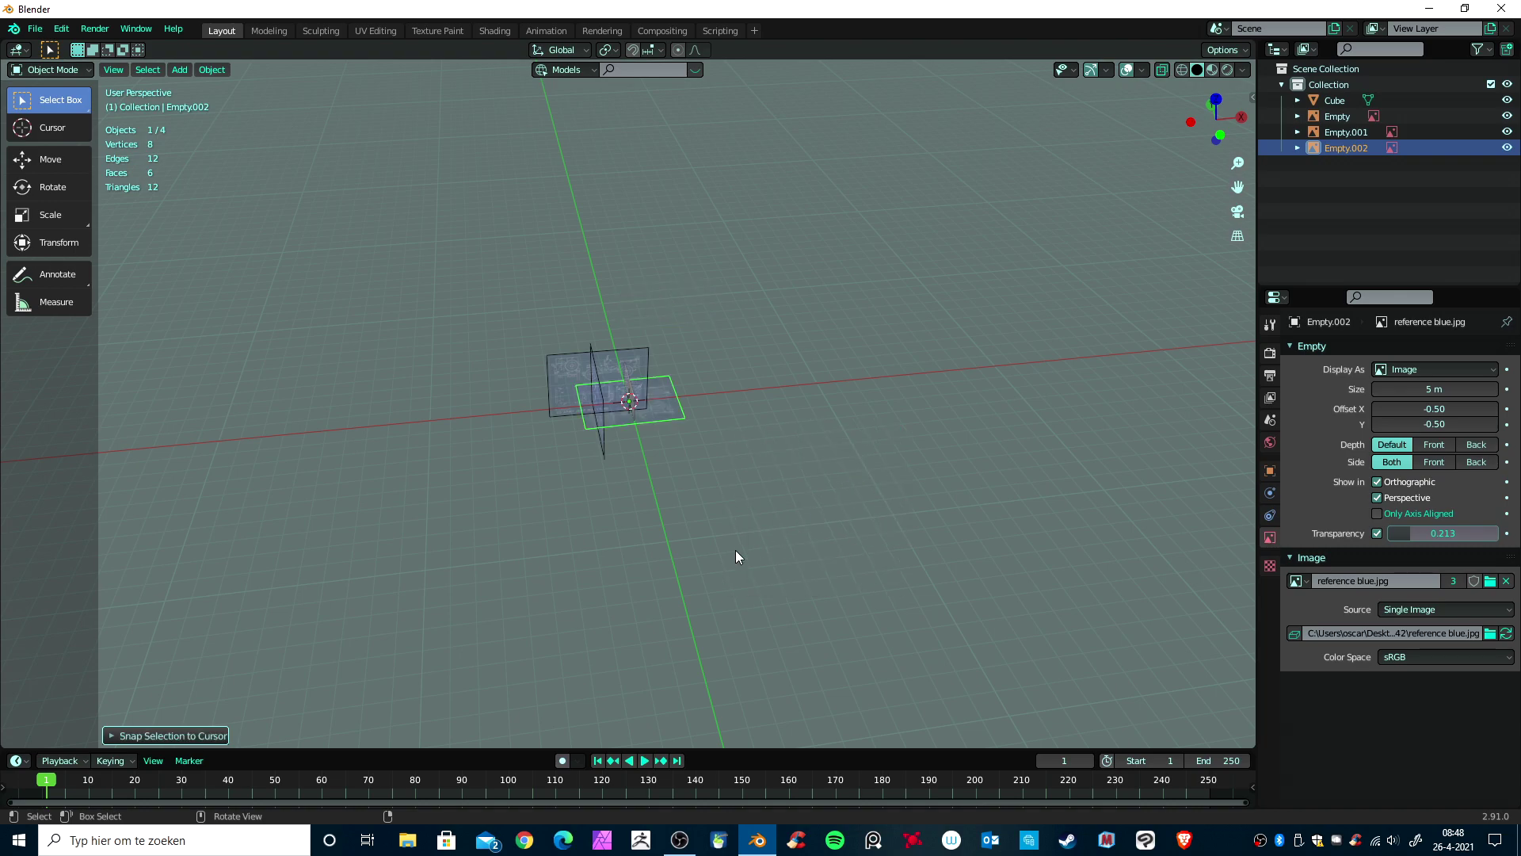
key("g")
key("z")
left_click(716, 493)
scroll(716, 496, "up", 3)
scroll(712, 496, "up", 4)
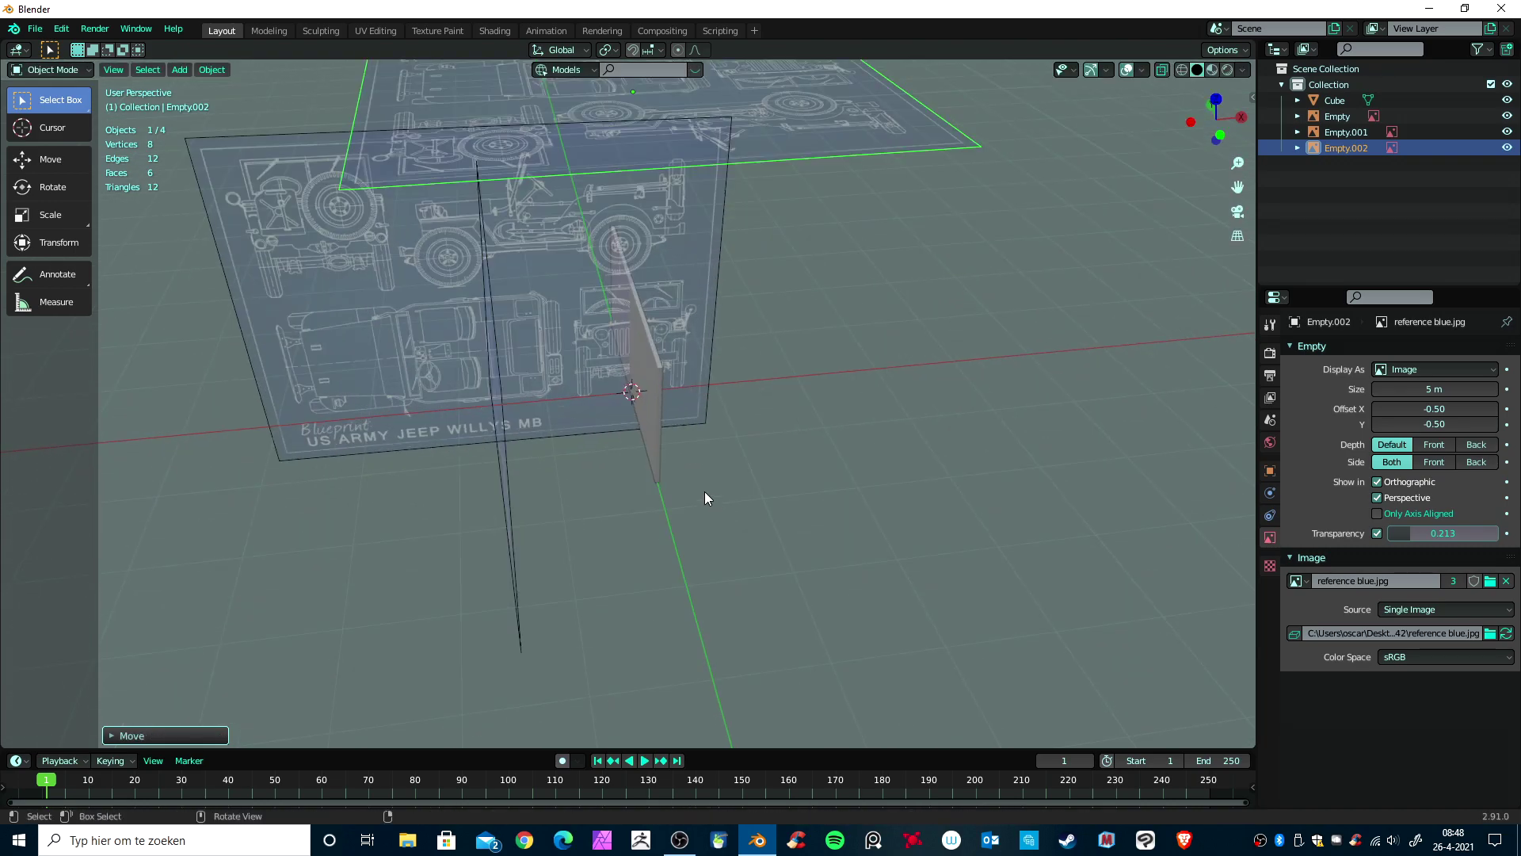
left_click(661, 442)
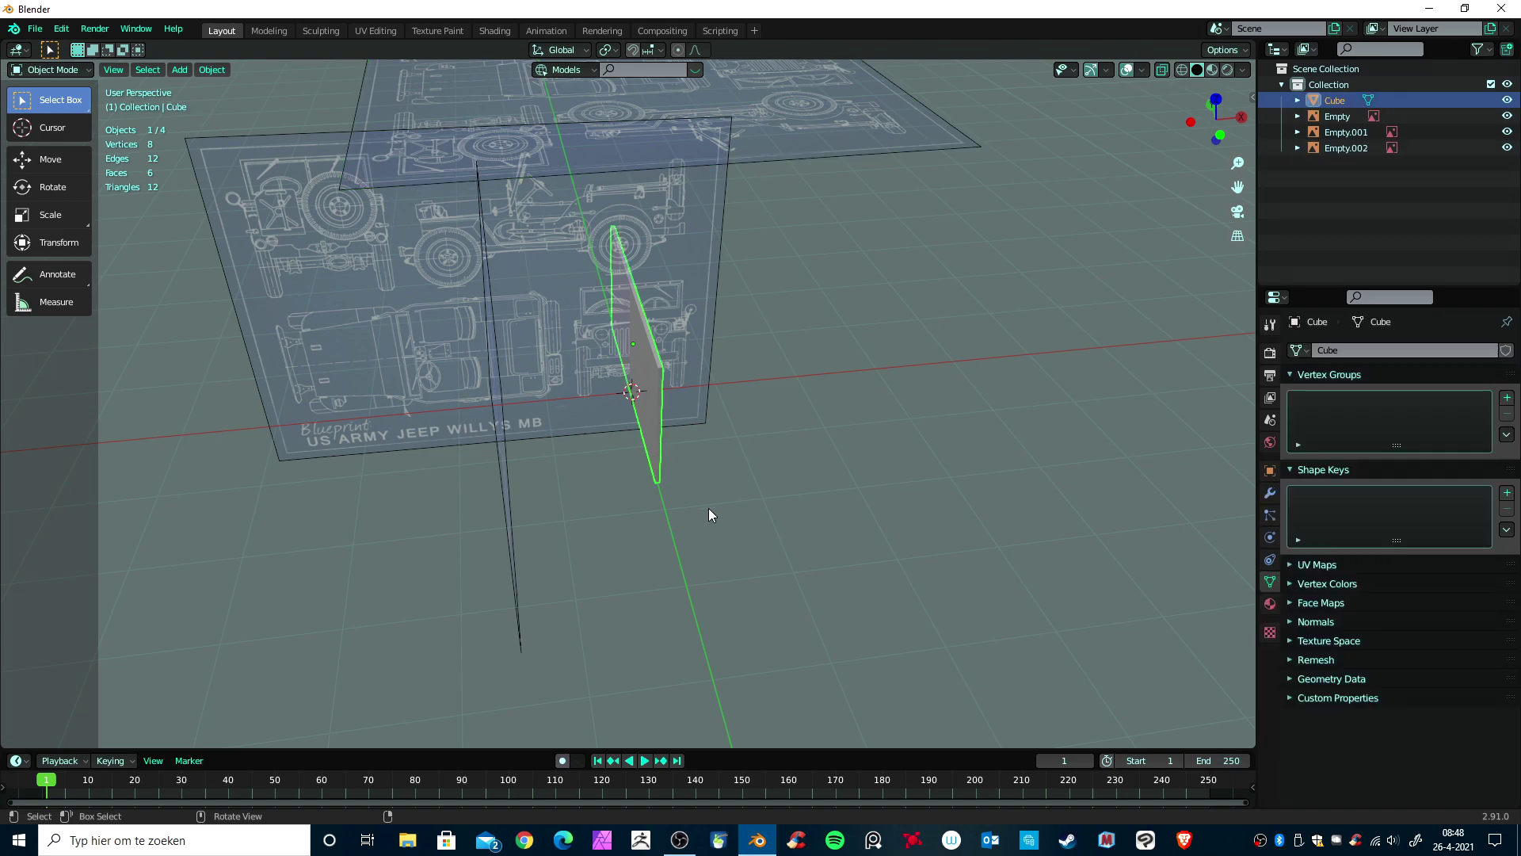
Step: Rotate the thin guide plane 90° around Z and switch to the top view
key("r")
type("z90")
key("Return")
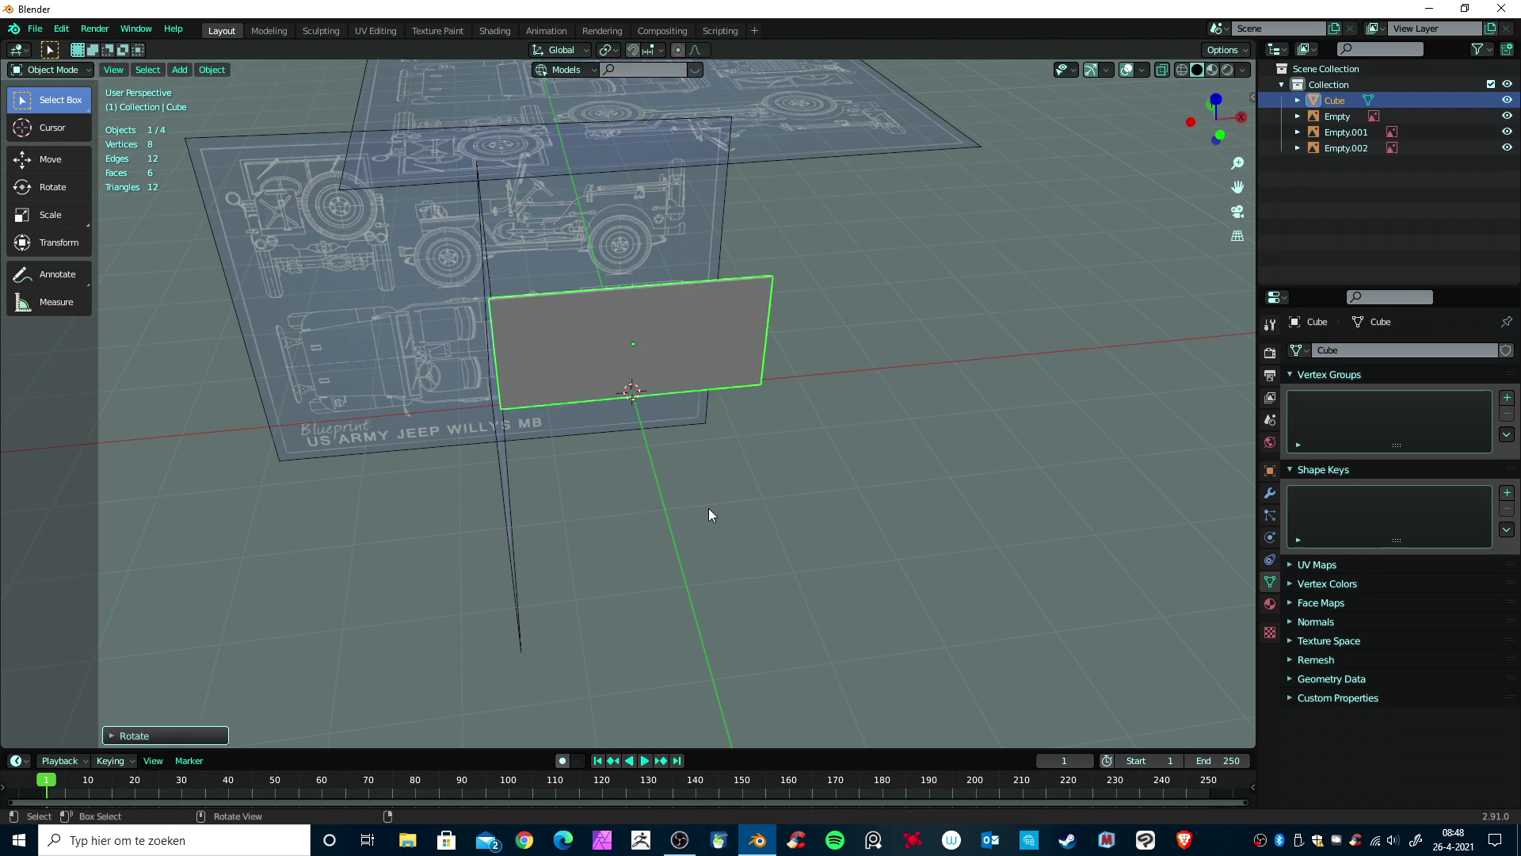
scroll(709, 509, "down", 4)
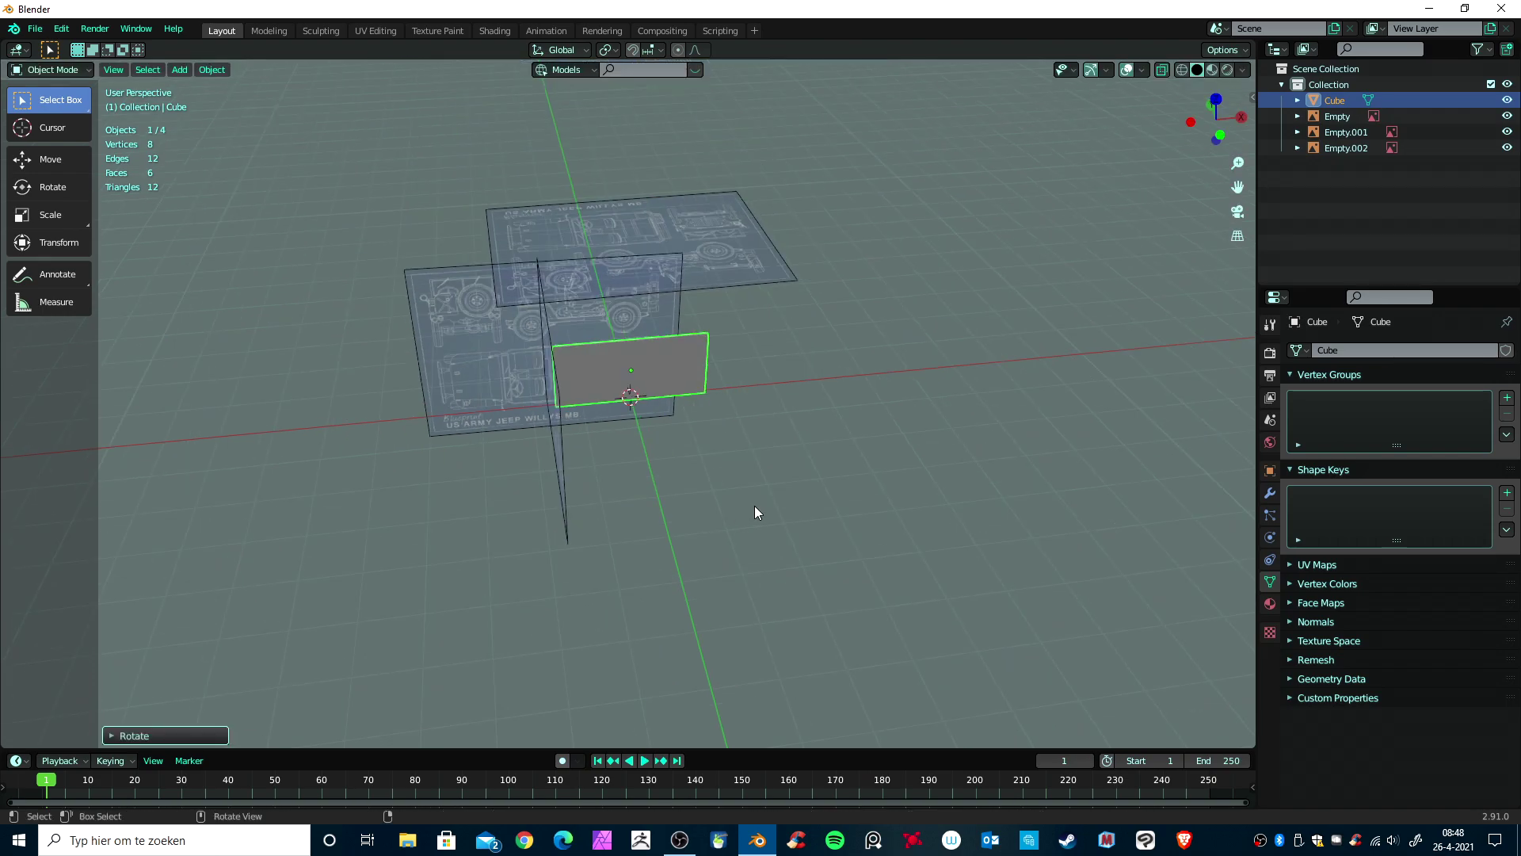
key("KP_7")
scroll(754, 511, "up", 2)
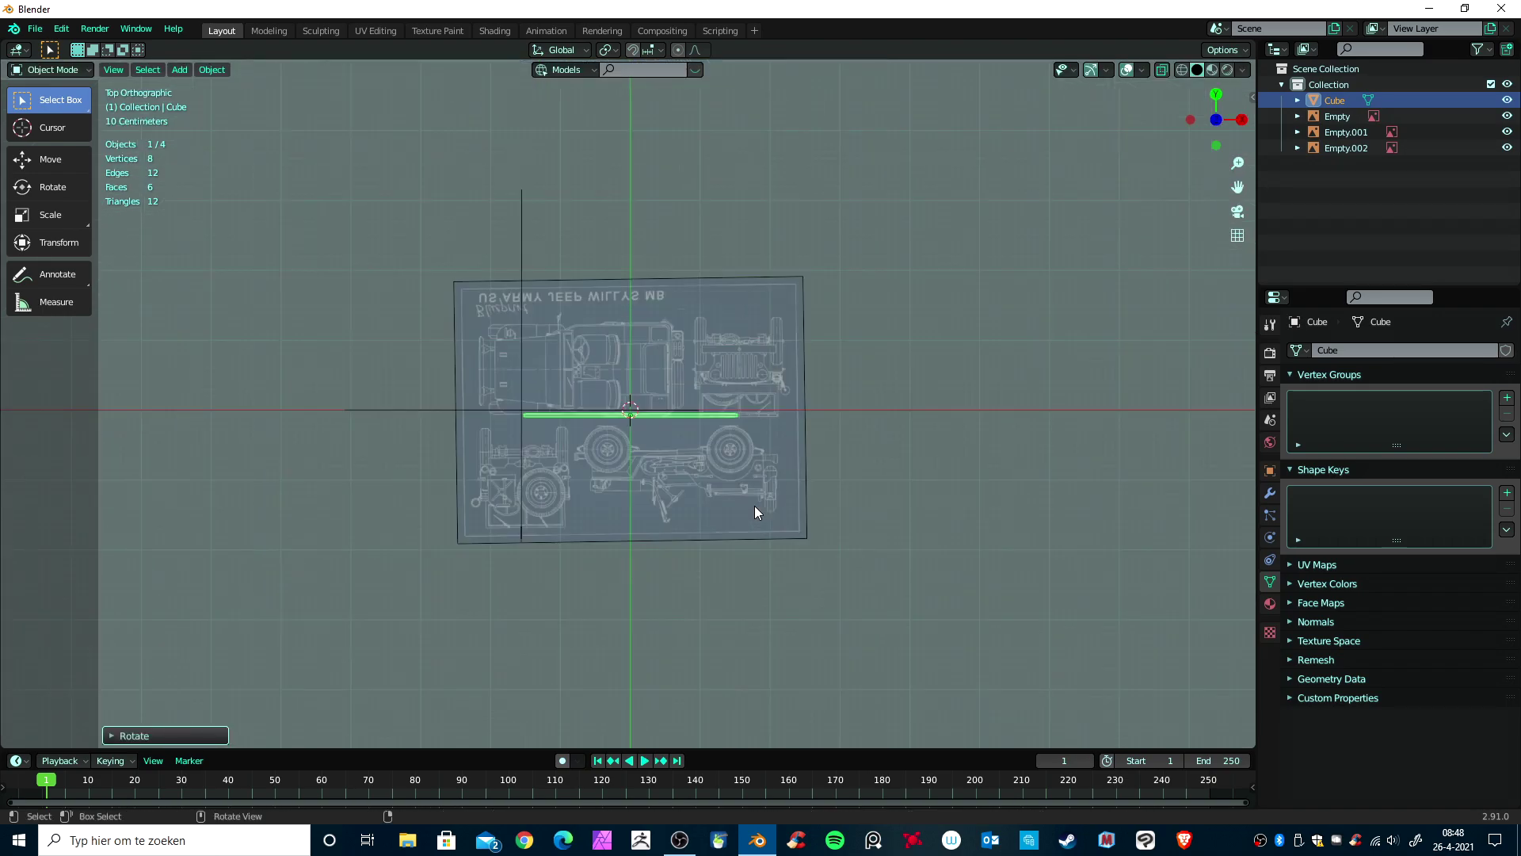
scroll(755, 511, "up", 2)
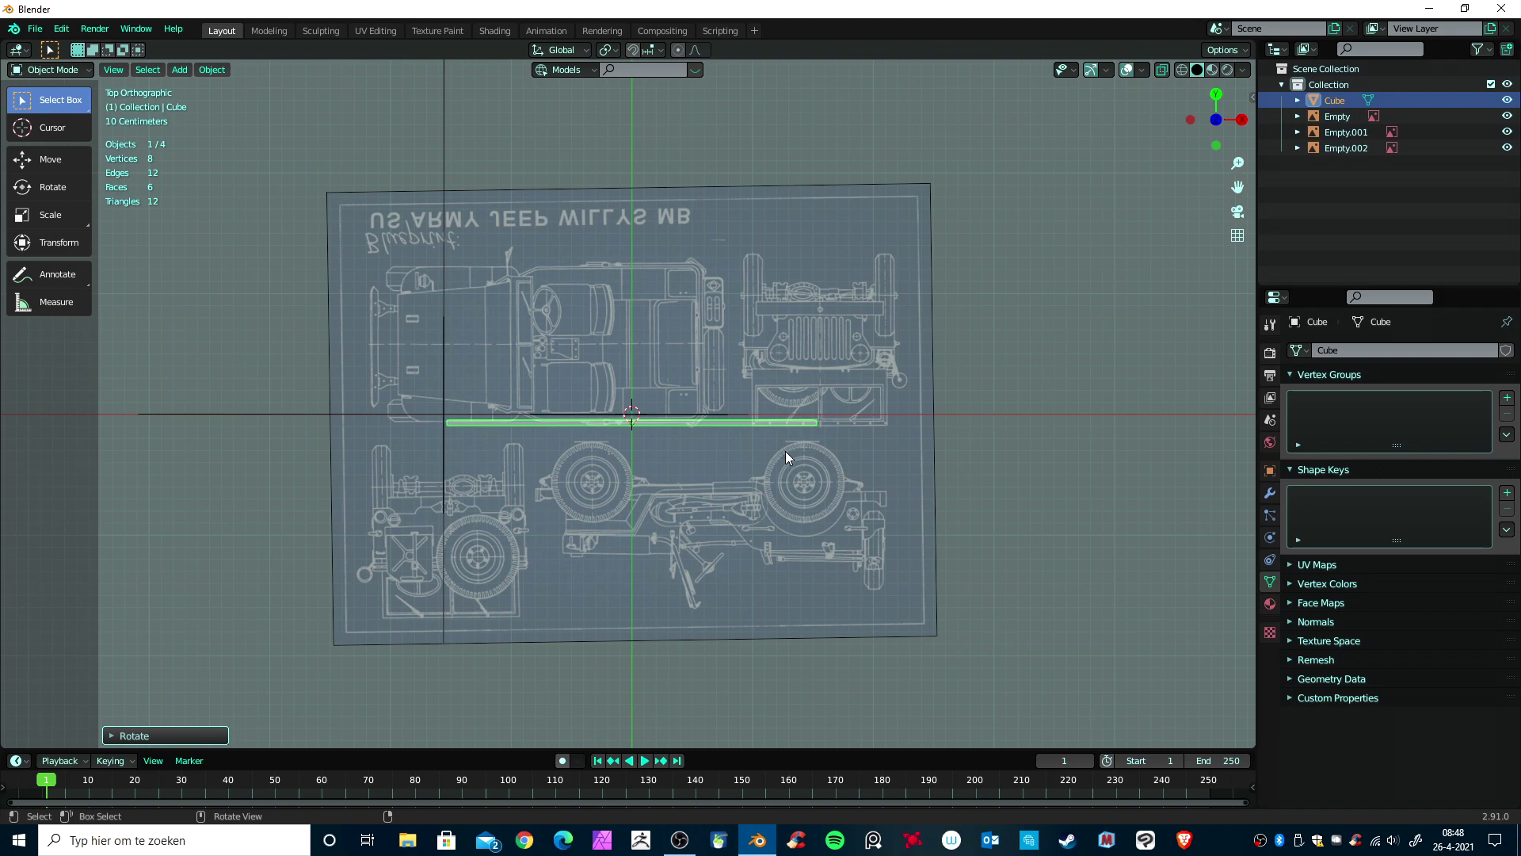
Step: Slightly straighten the top-view blueprint and reposition it so the Jeep is centred
left_click(880, 559)
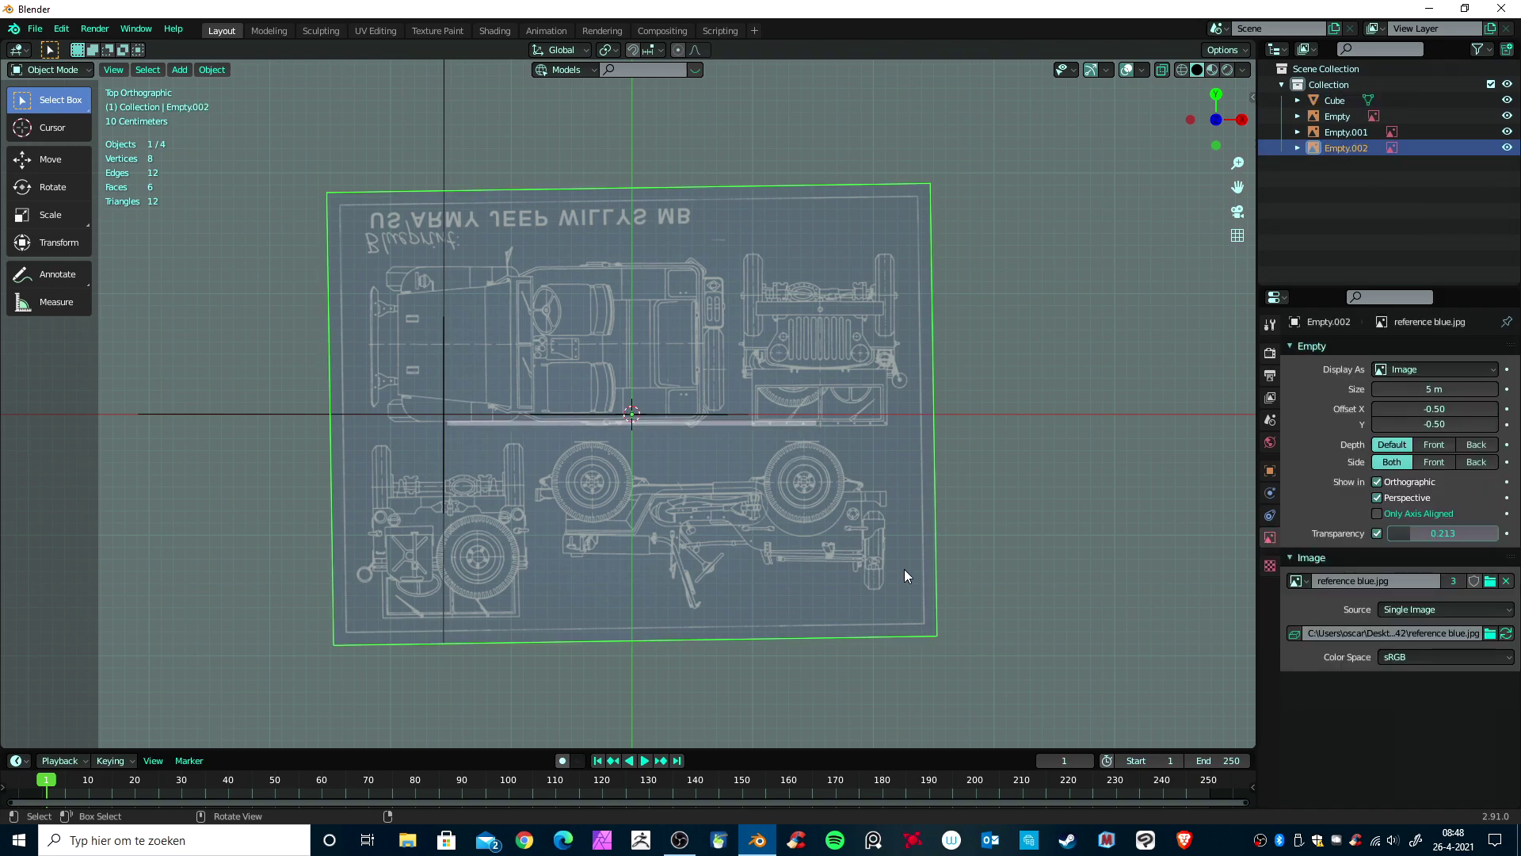
key("r")
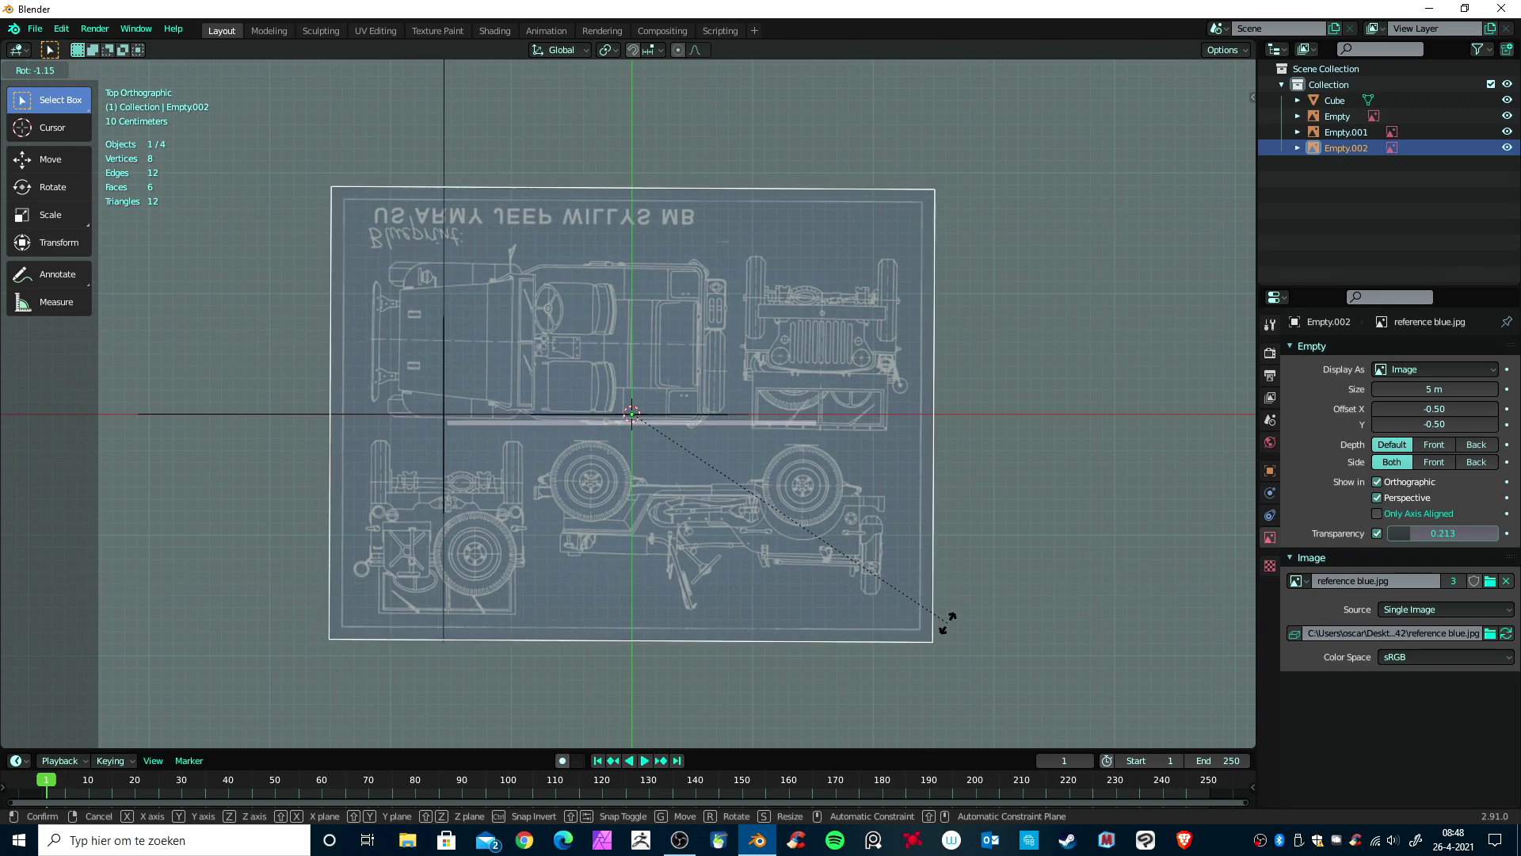
left_click(950, 616)
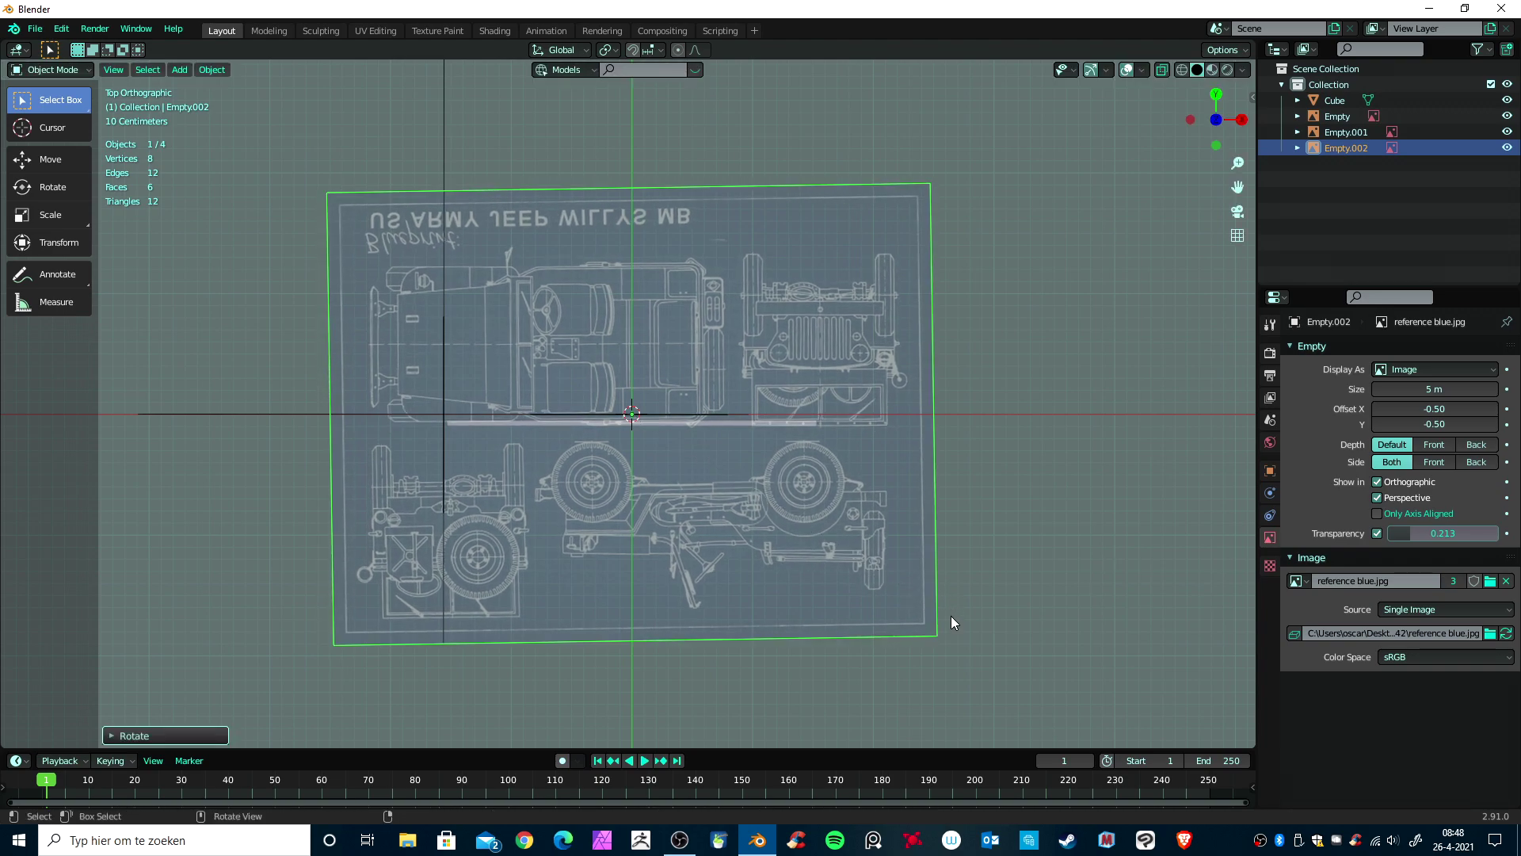
key("g")
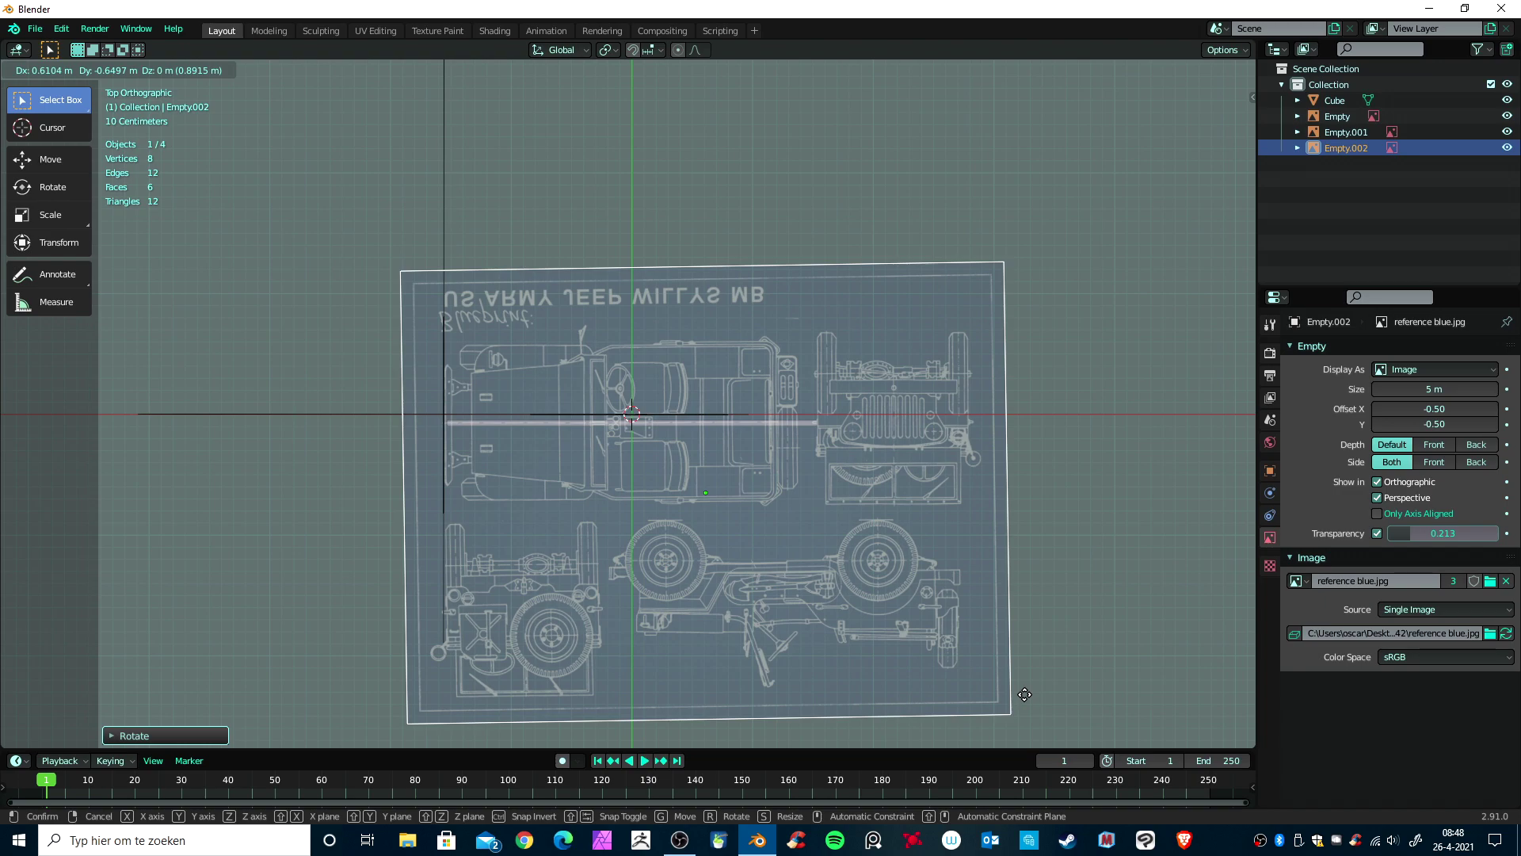
left_click(1025, 694)
scroll(1012, 675, "up", 1)
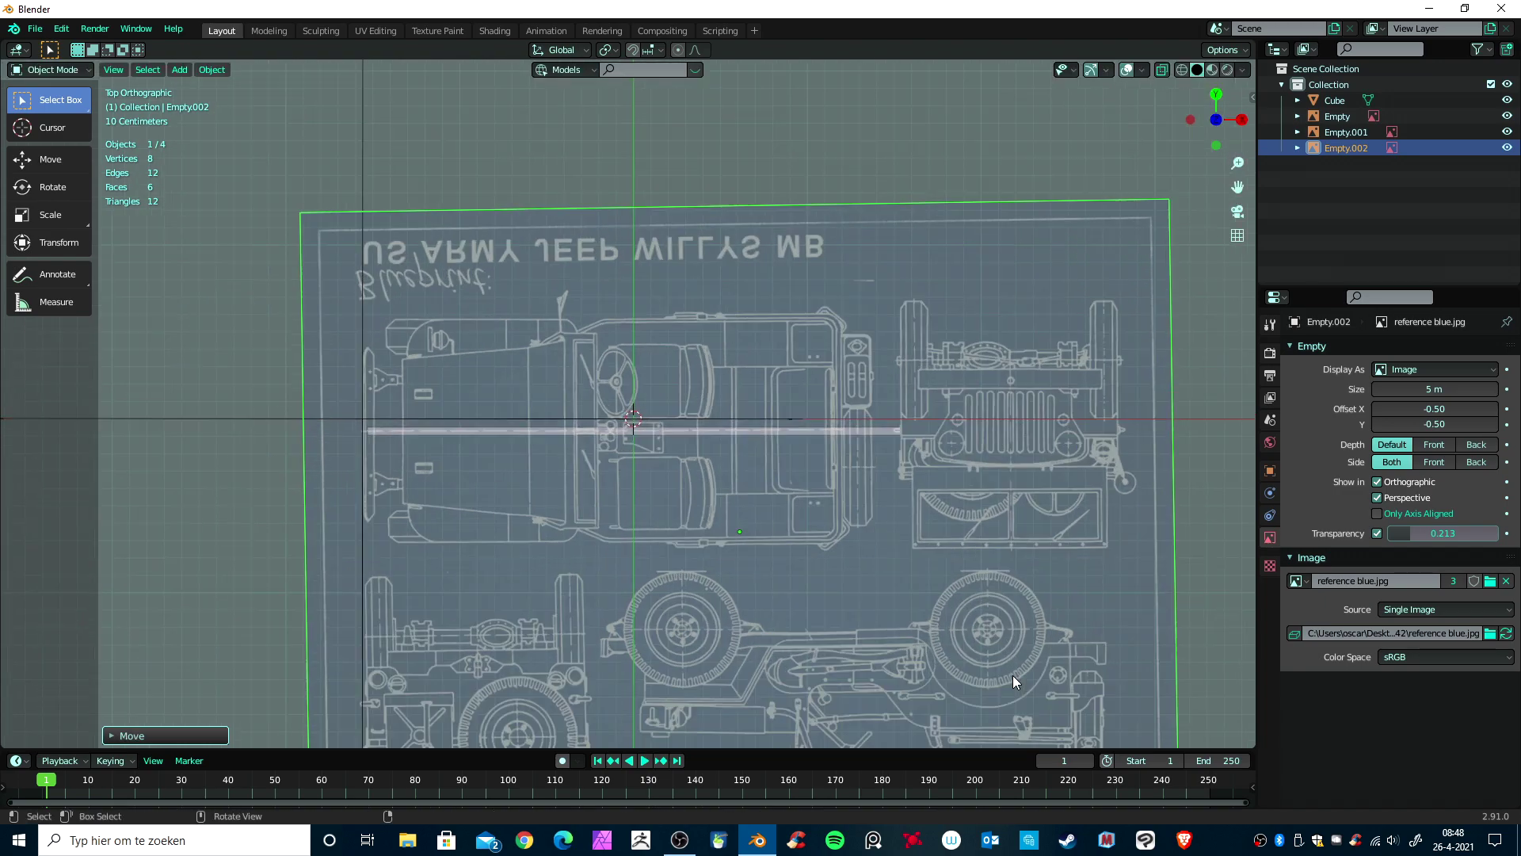
scroll(994, 672, "up", 2)
scroll(1005, 584, "up", 2)
middle_click_drag(1004, 577, 994, 537, "shift")
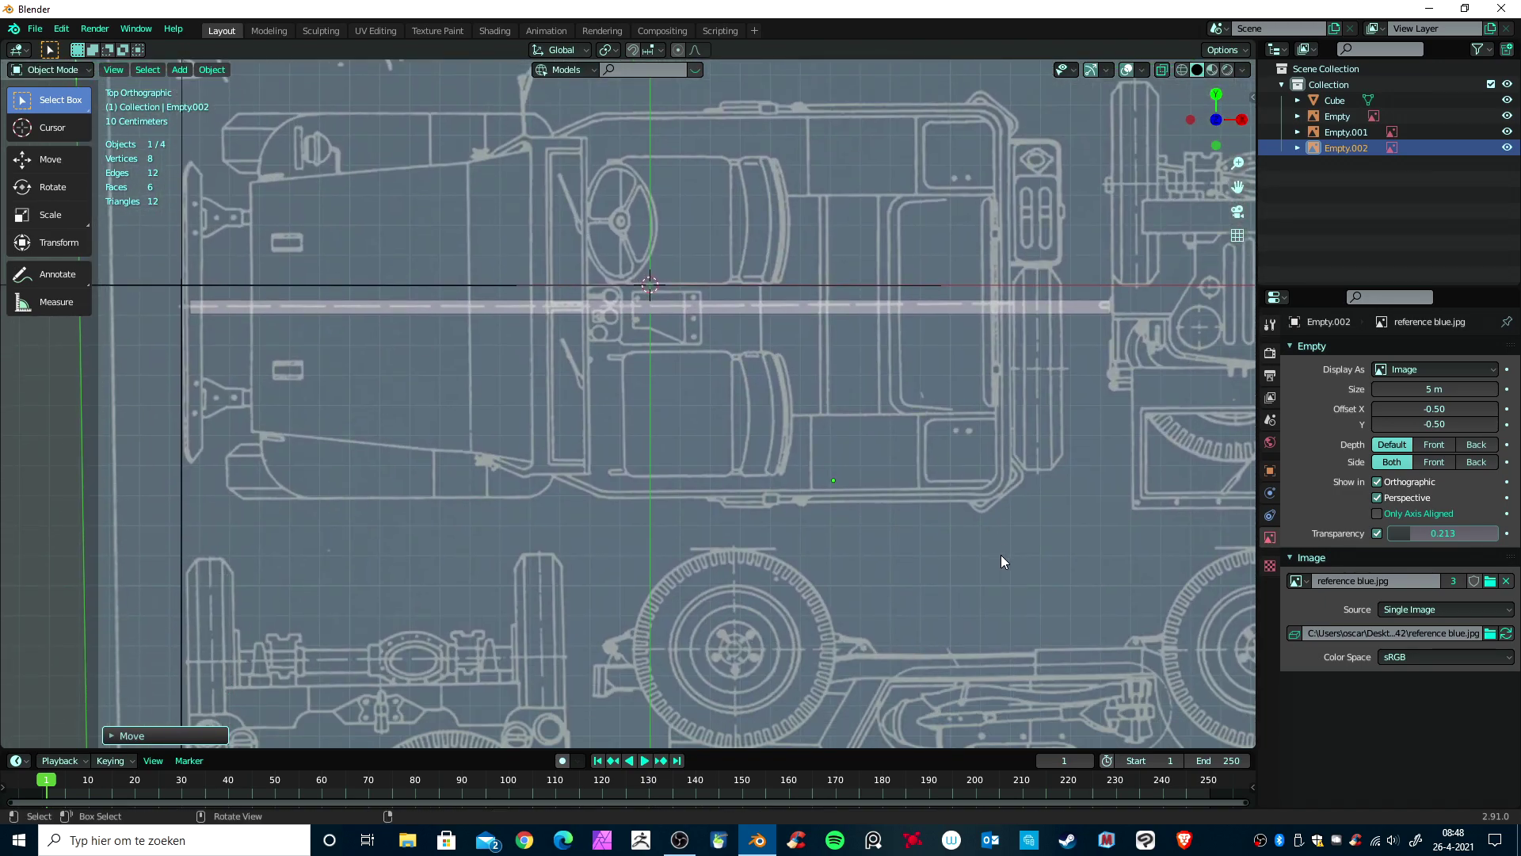
key("g")
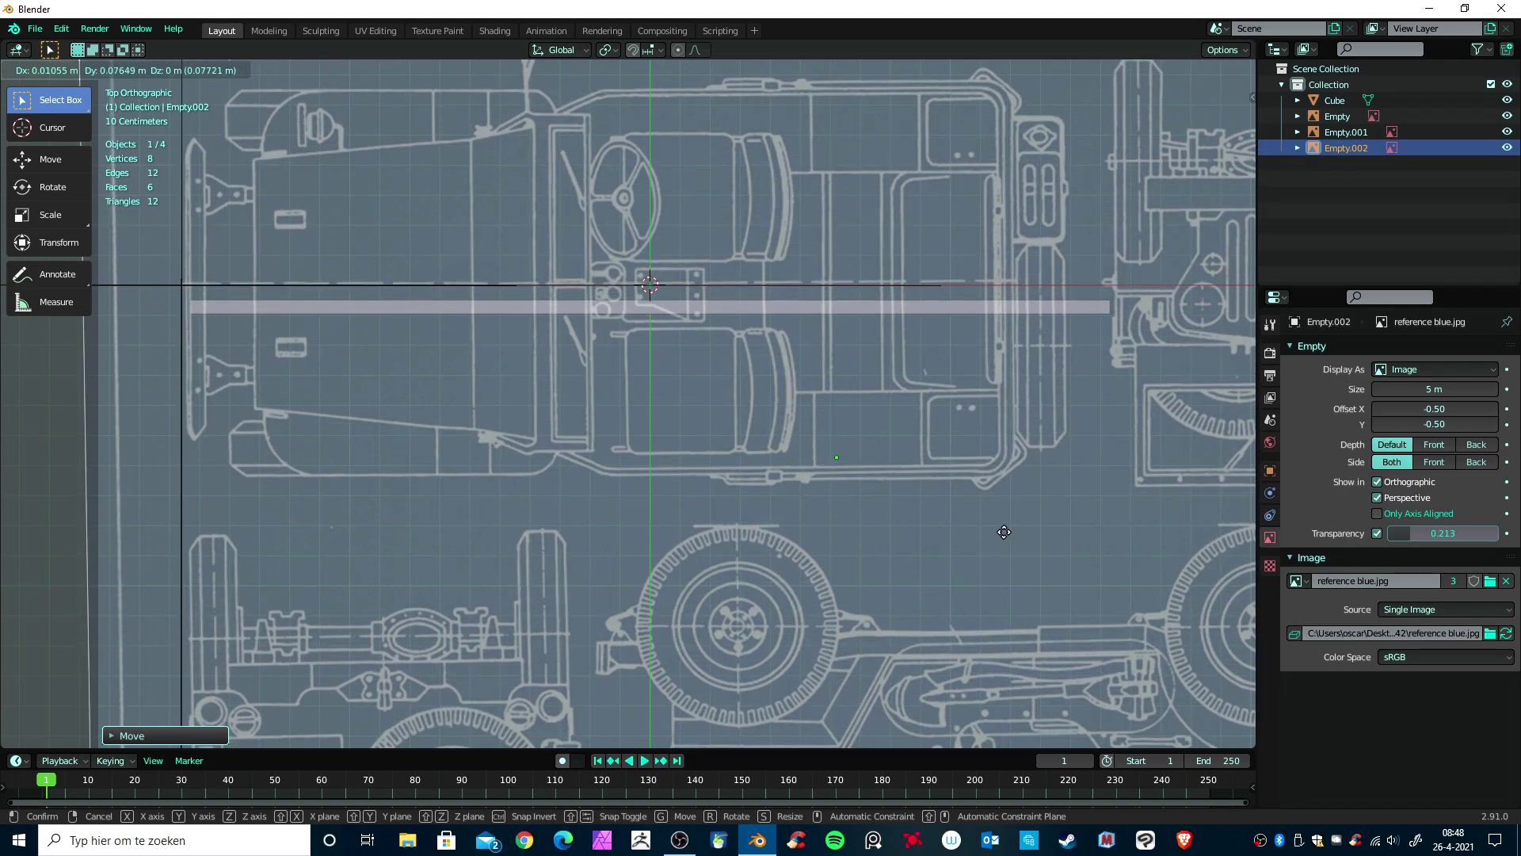
left_click(1004, 540)
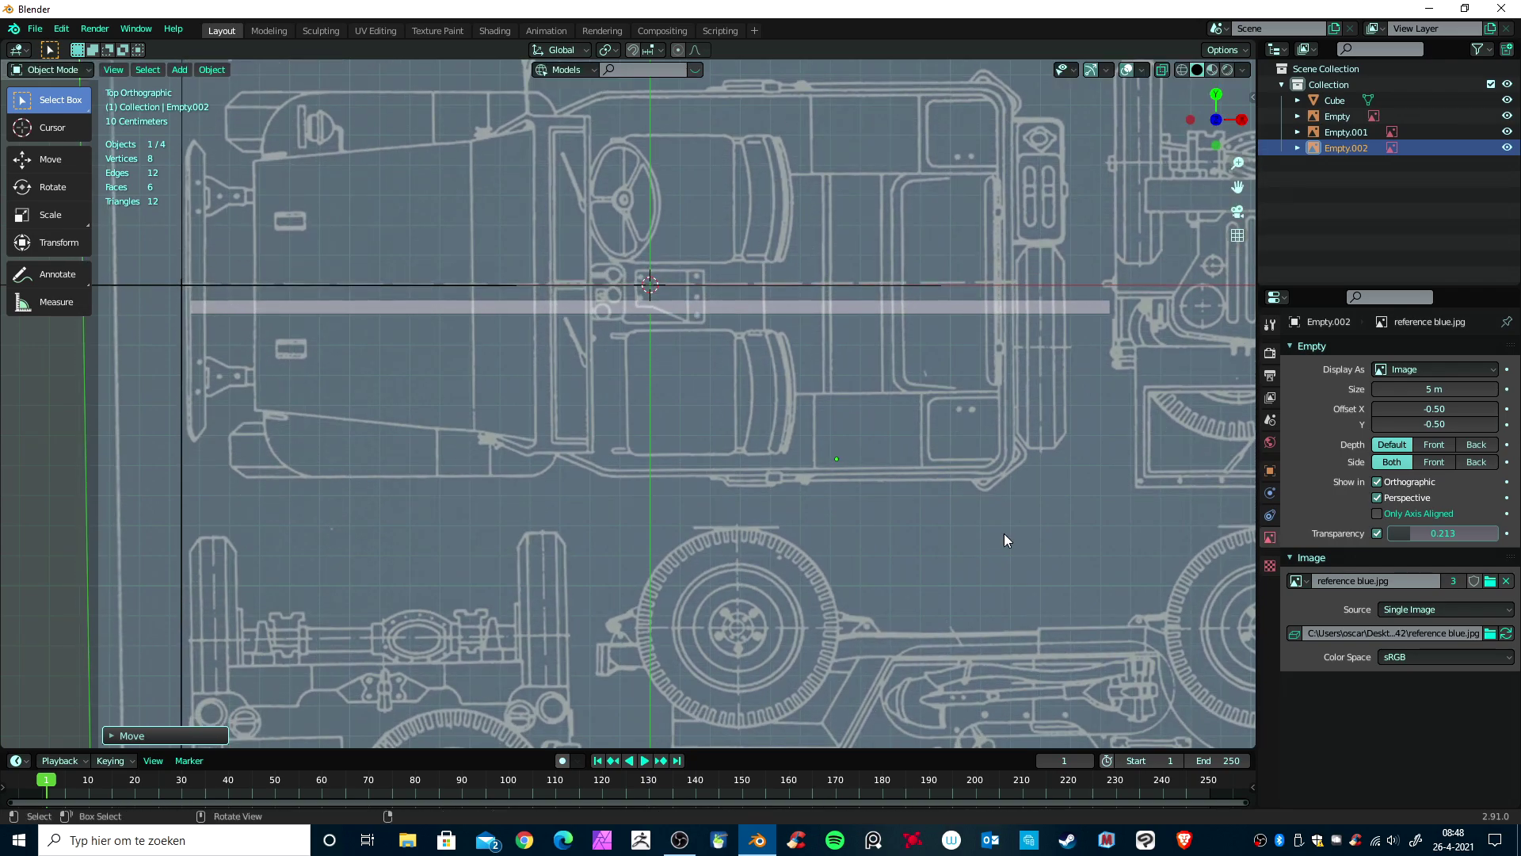
Step: Move the guide plane along Y onto the Jeep's centre line and orbit to check all planes
left_click(689, 313)
key("g")
key("z")
key("z")
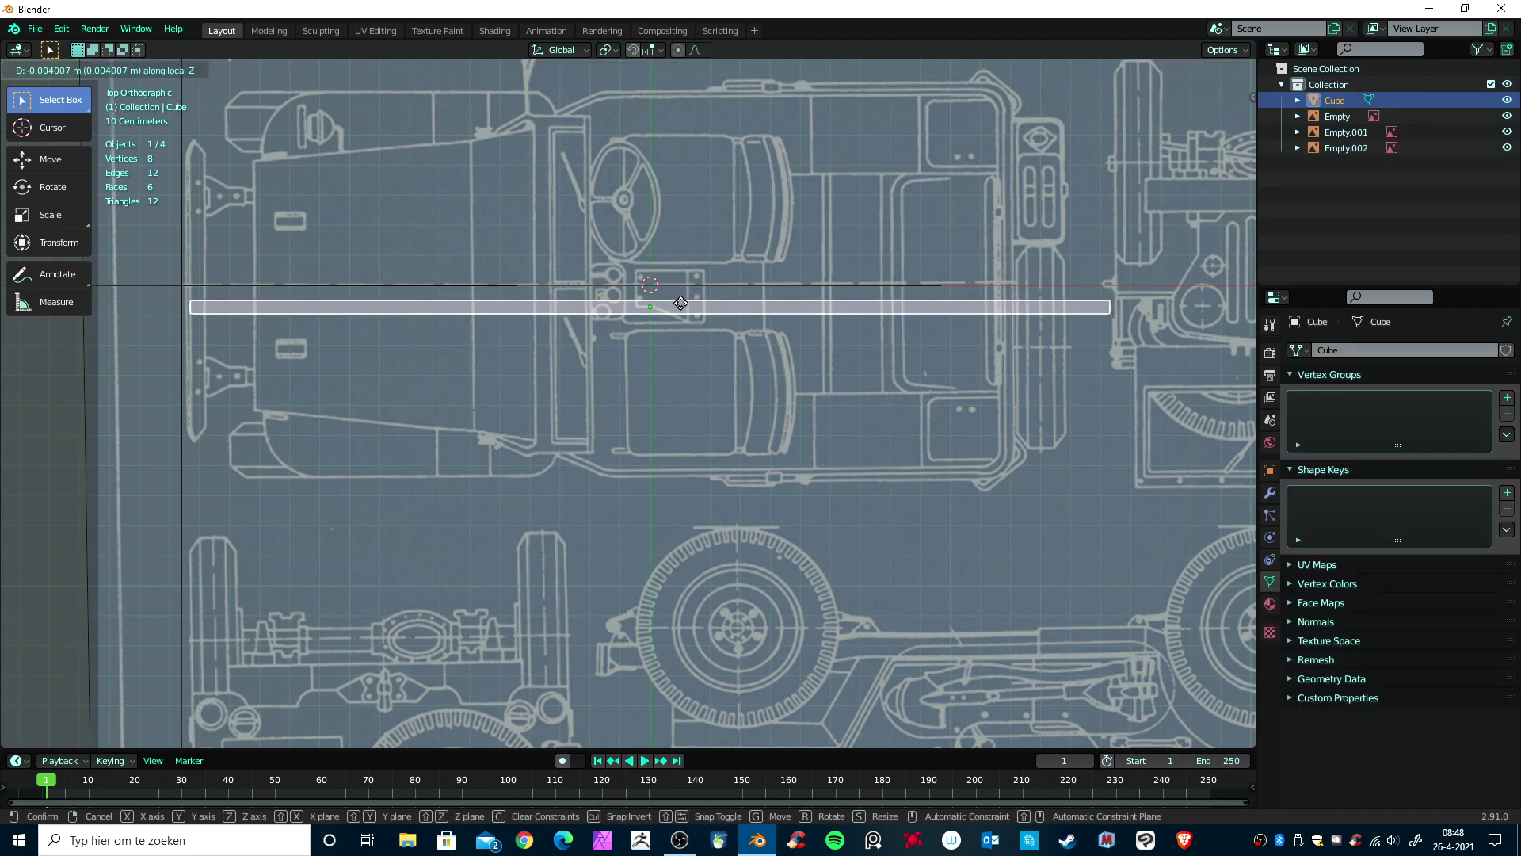
key("y")
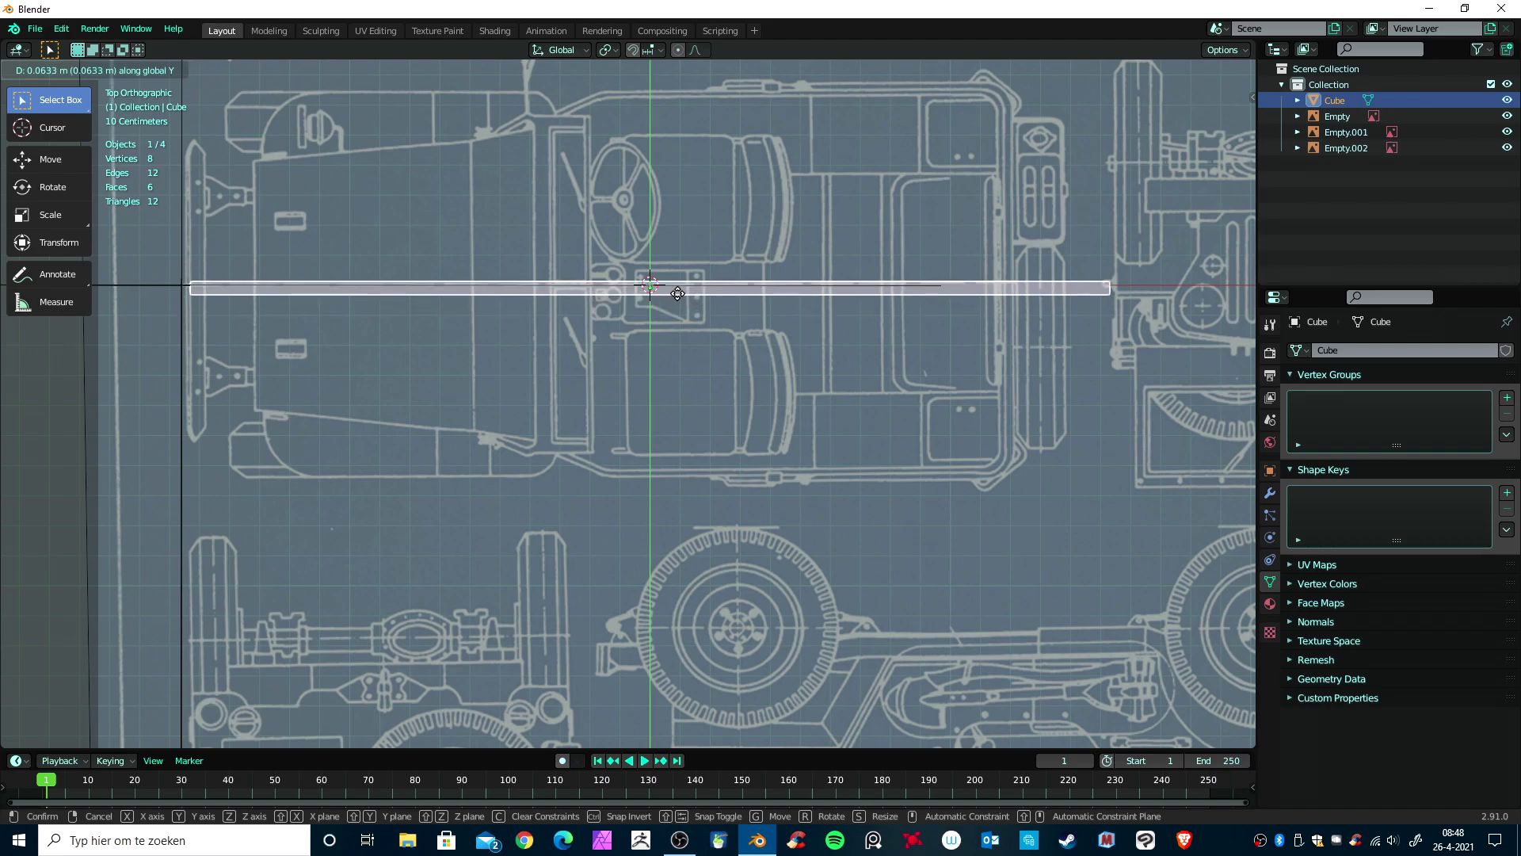
left_click(679, 291)
scroll(686, 308, "down", 5)
mouse_move(763, 433)
middle_mouse_down()
mouse_move(818, 312)
mouse_move(949, 323)
mouse_move(478, 309)
mouse_move(482, 431)
mouse_move(533, 340)
middle_mouse_up()
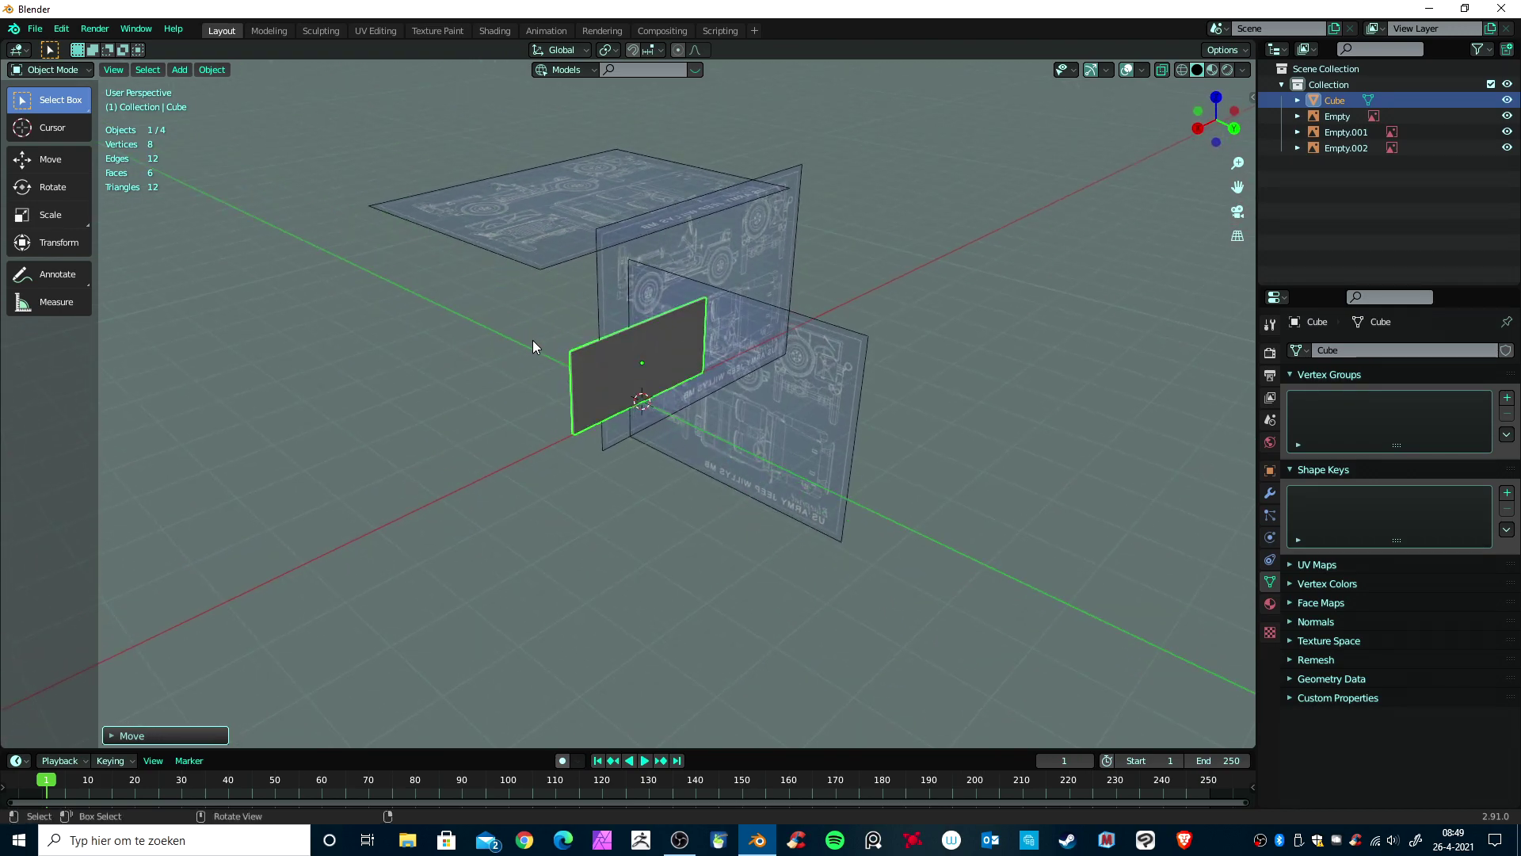
left_click(503, 224)
Step: Move the top-view jeep blueprint straight down along Z, below the other two views
key("g")
key("z")
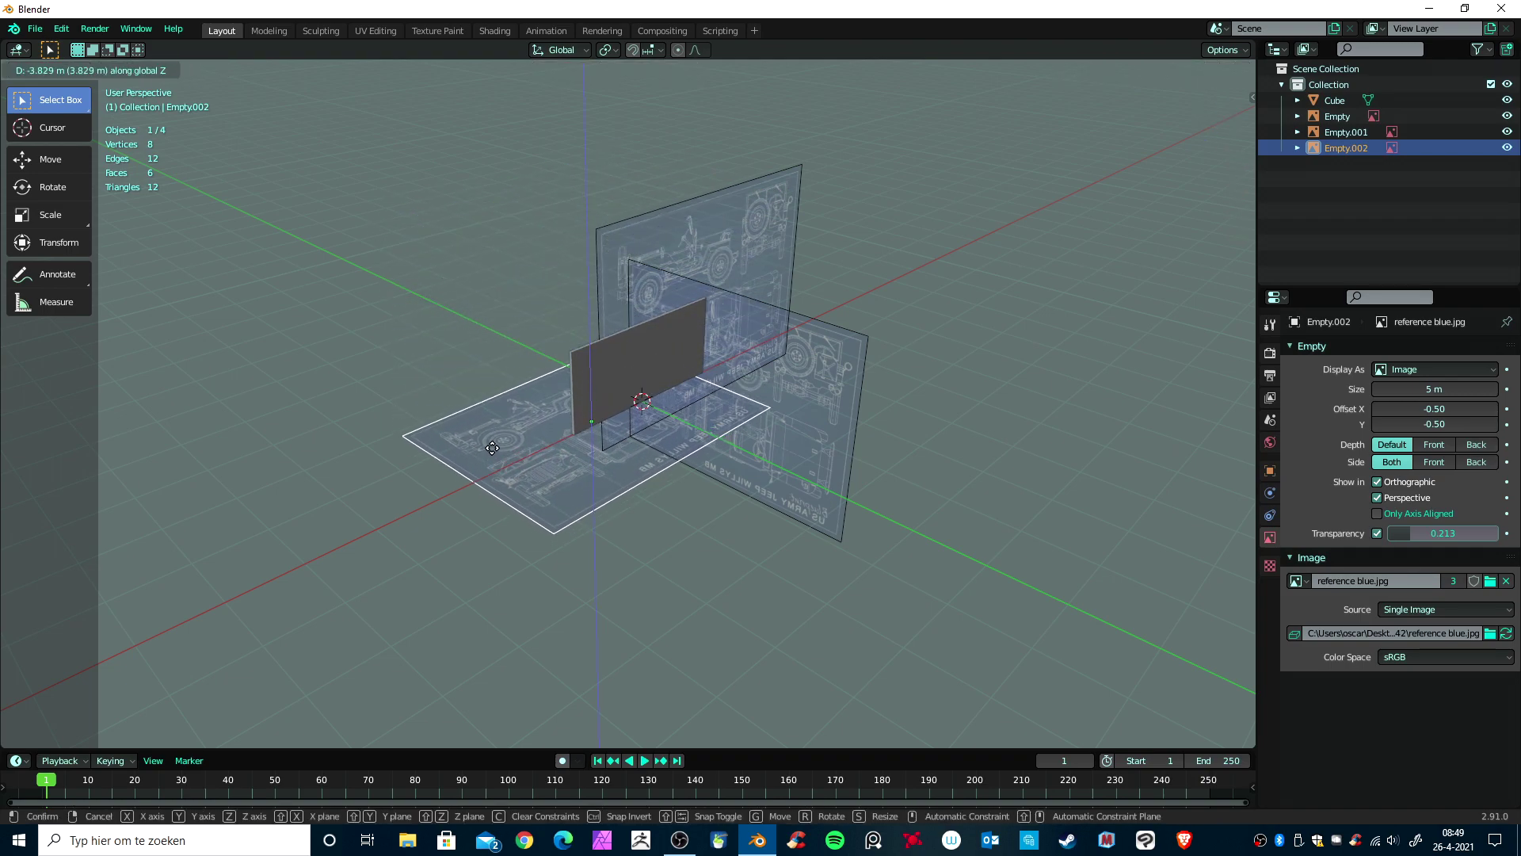
left_click(487, 492)
mouse_move(488, 491)
middle_mouse_down()
mouse_move(367, 503)
mouse_move(618, 502)
mouse_move(754, 526)
mouse_move(806, 507)
middle_mouse_up()
Step: In front view, hide the guide cube and zoom in on the front blueprint
key("KP_1")
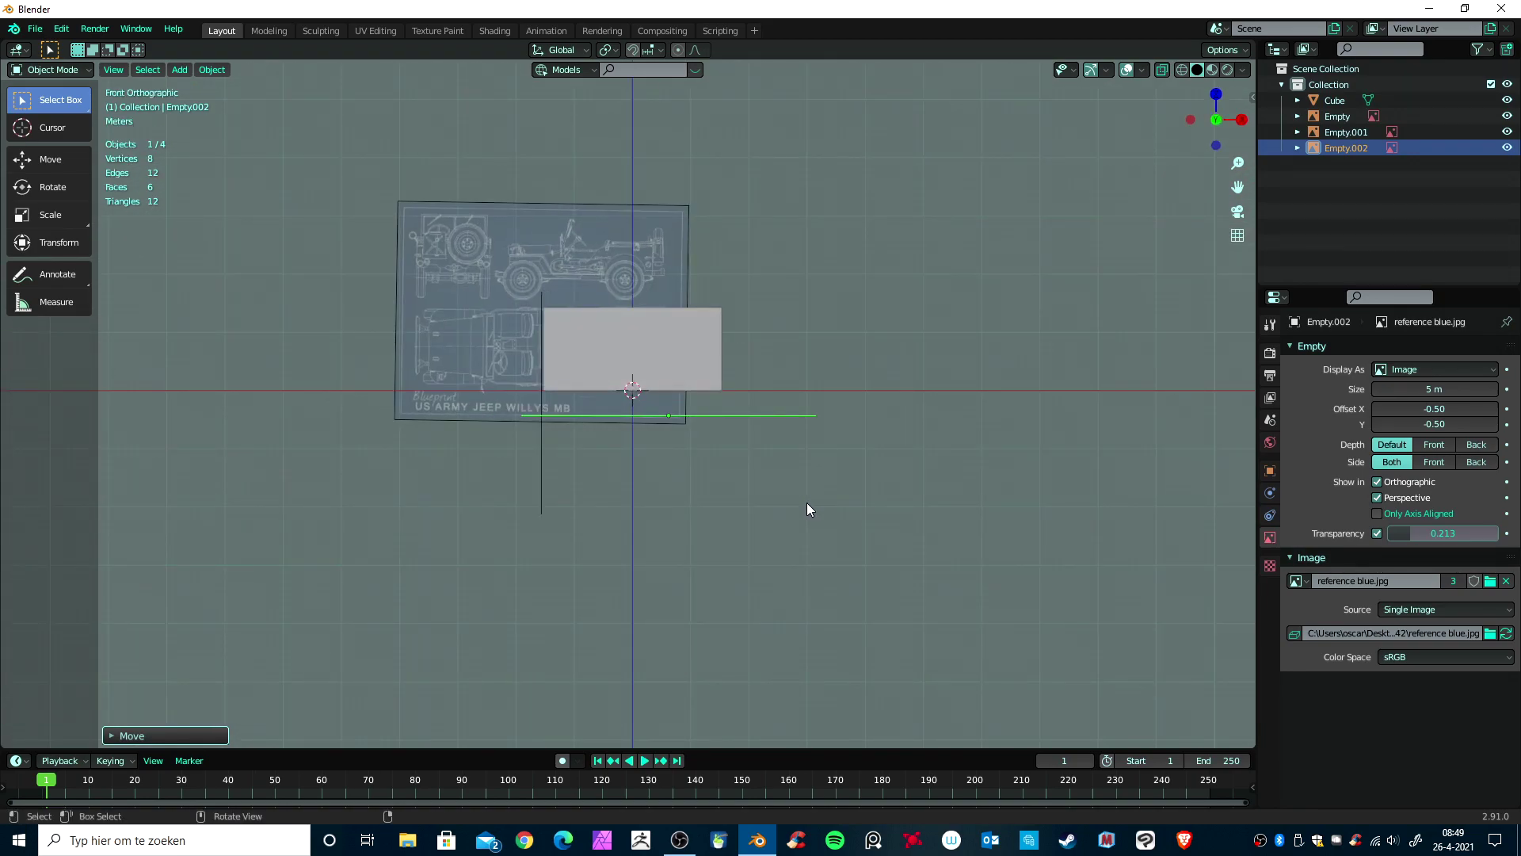
left_click(672, 321)
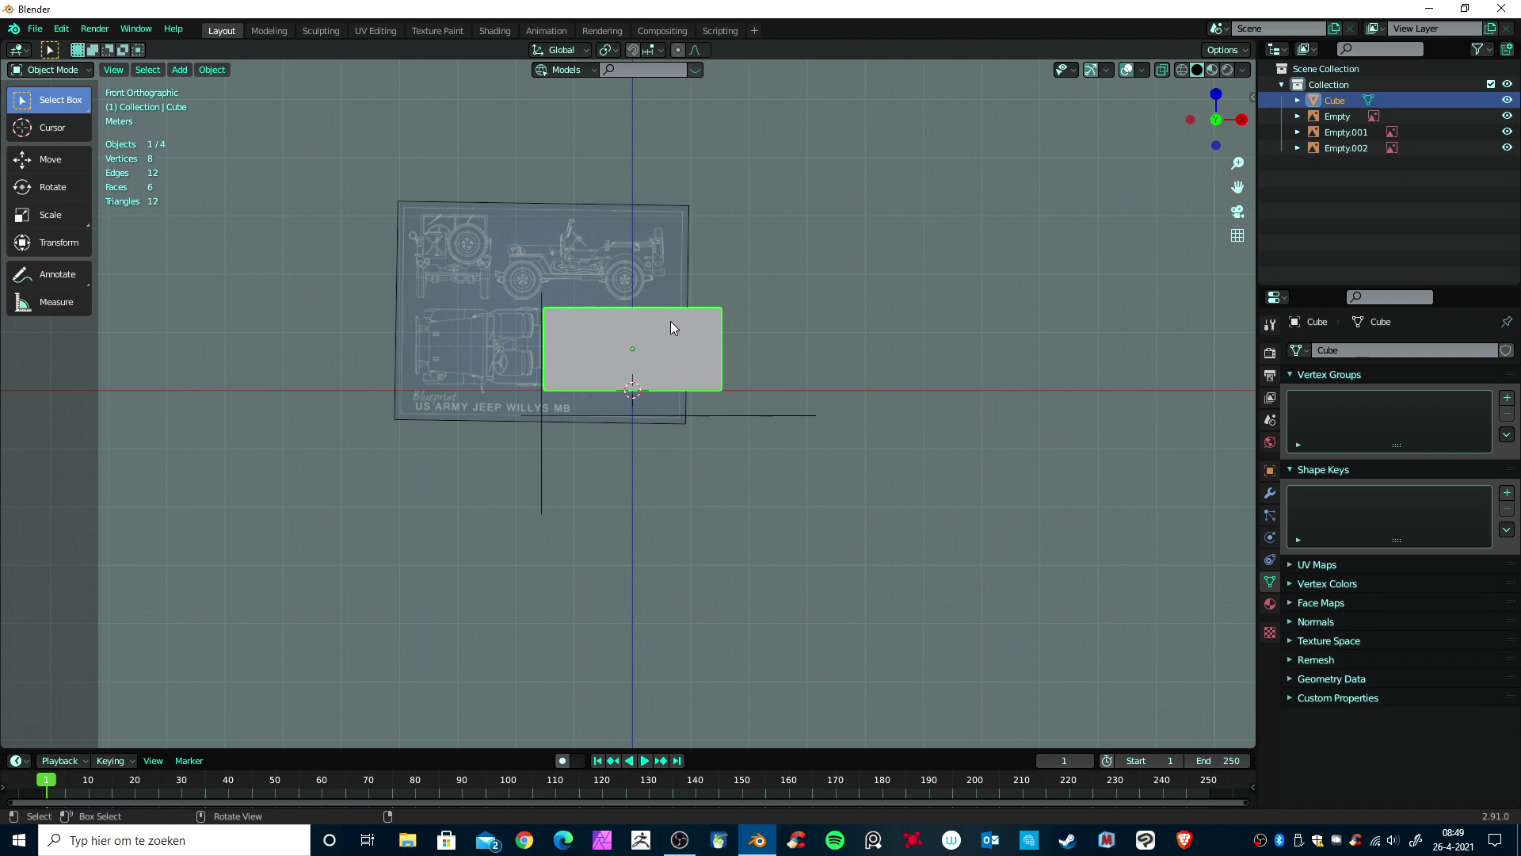
key("h")
scroll(675, 336, "up", 4)
scroll(705, 364, "up", 2)
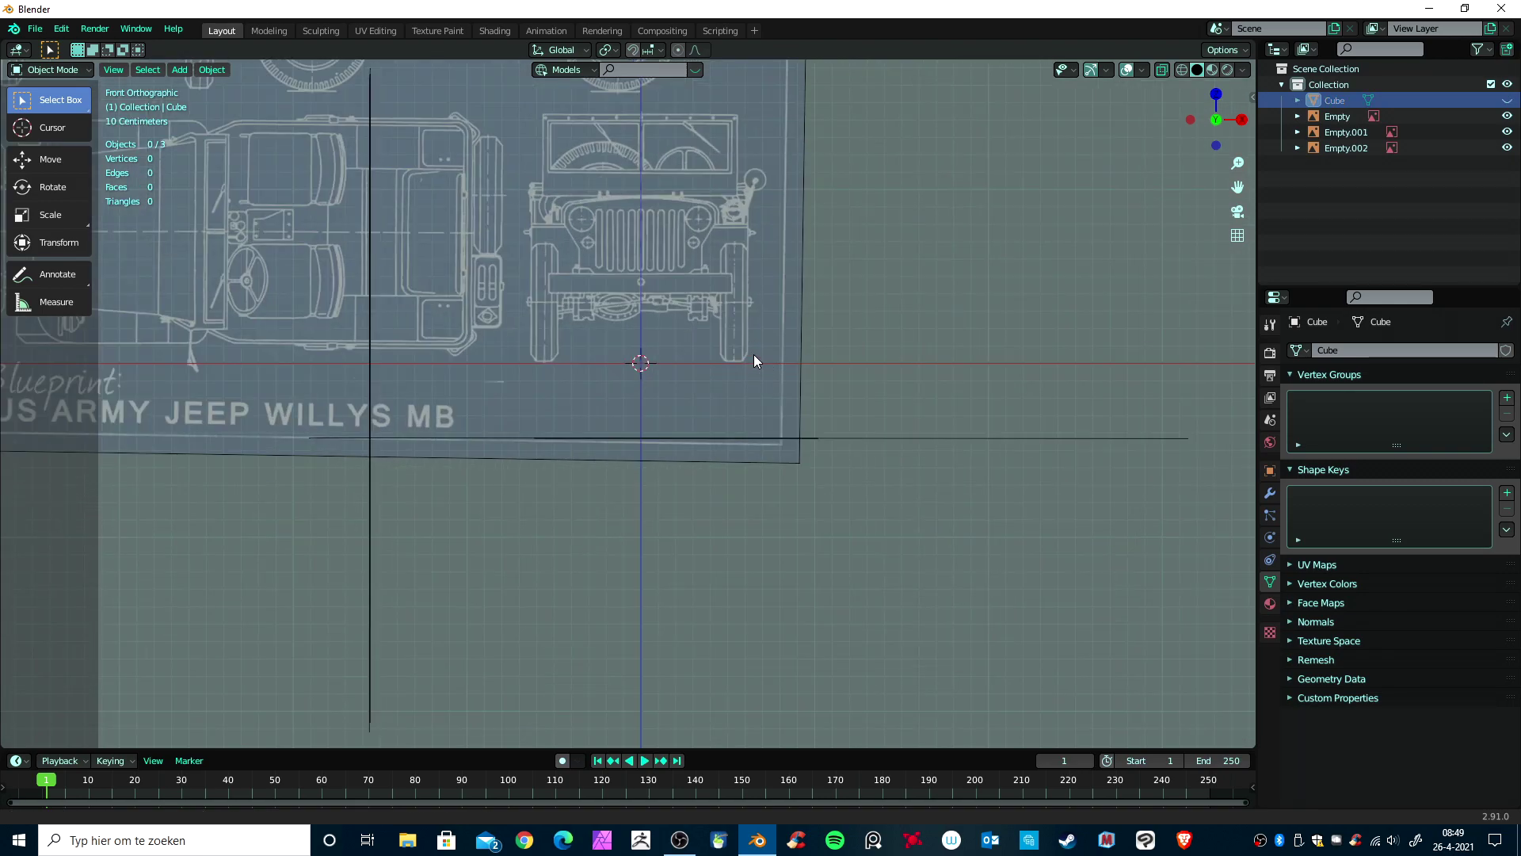
Step: Inspect the front blueprint, then check the right-side view
middle_click_drag(753, 354, 739, 548, "shift")
scroll(740, 548, "up", 3)
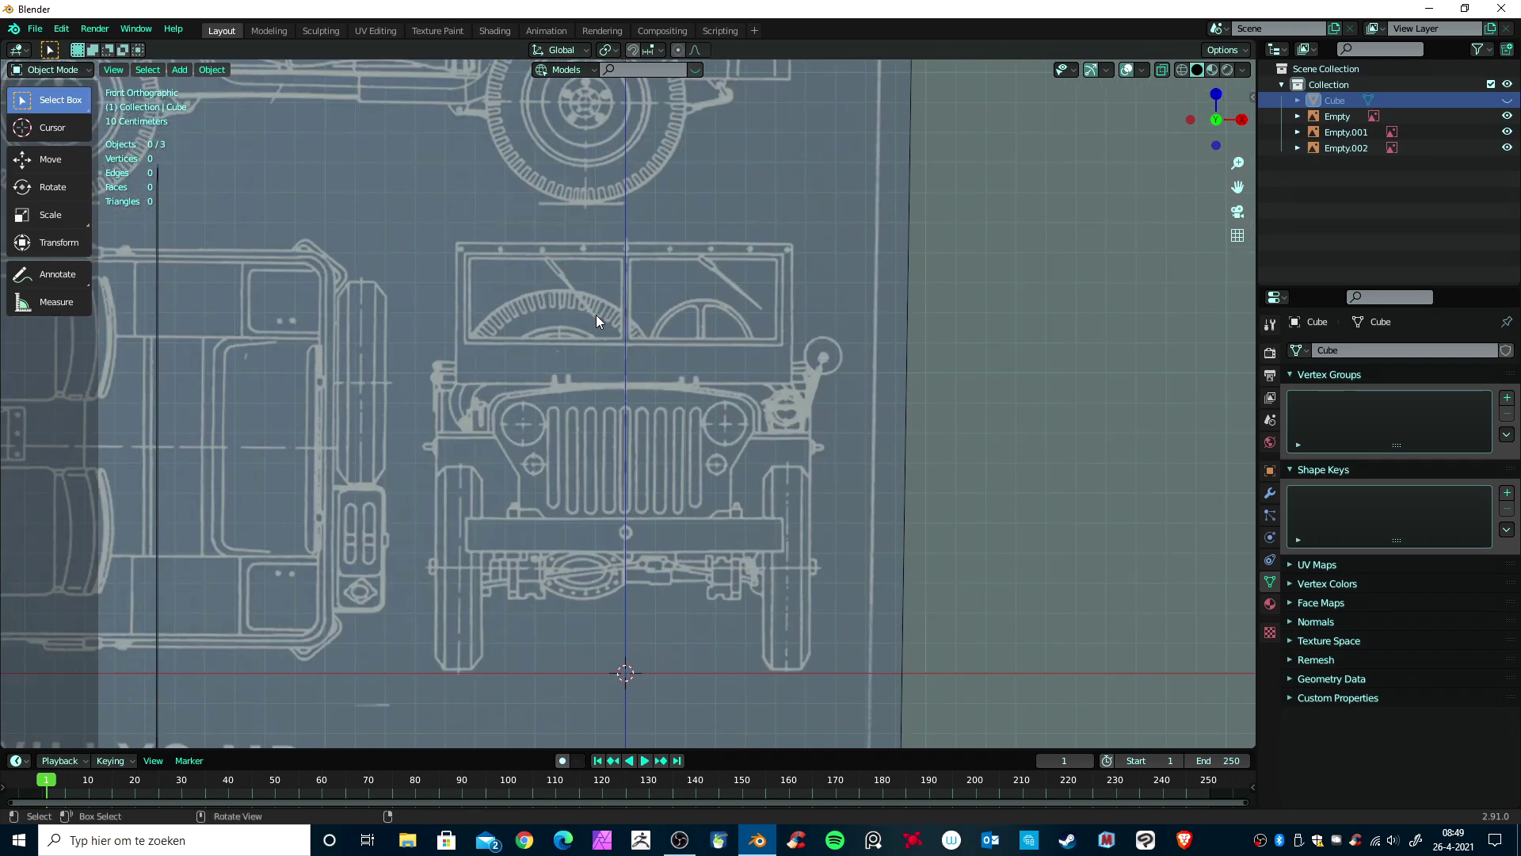
scroll(804, 552, "down", 5)
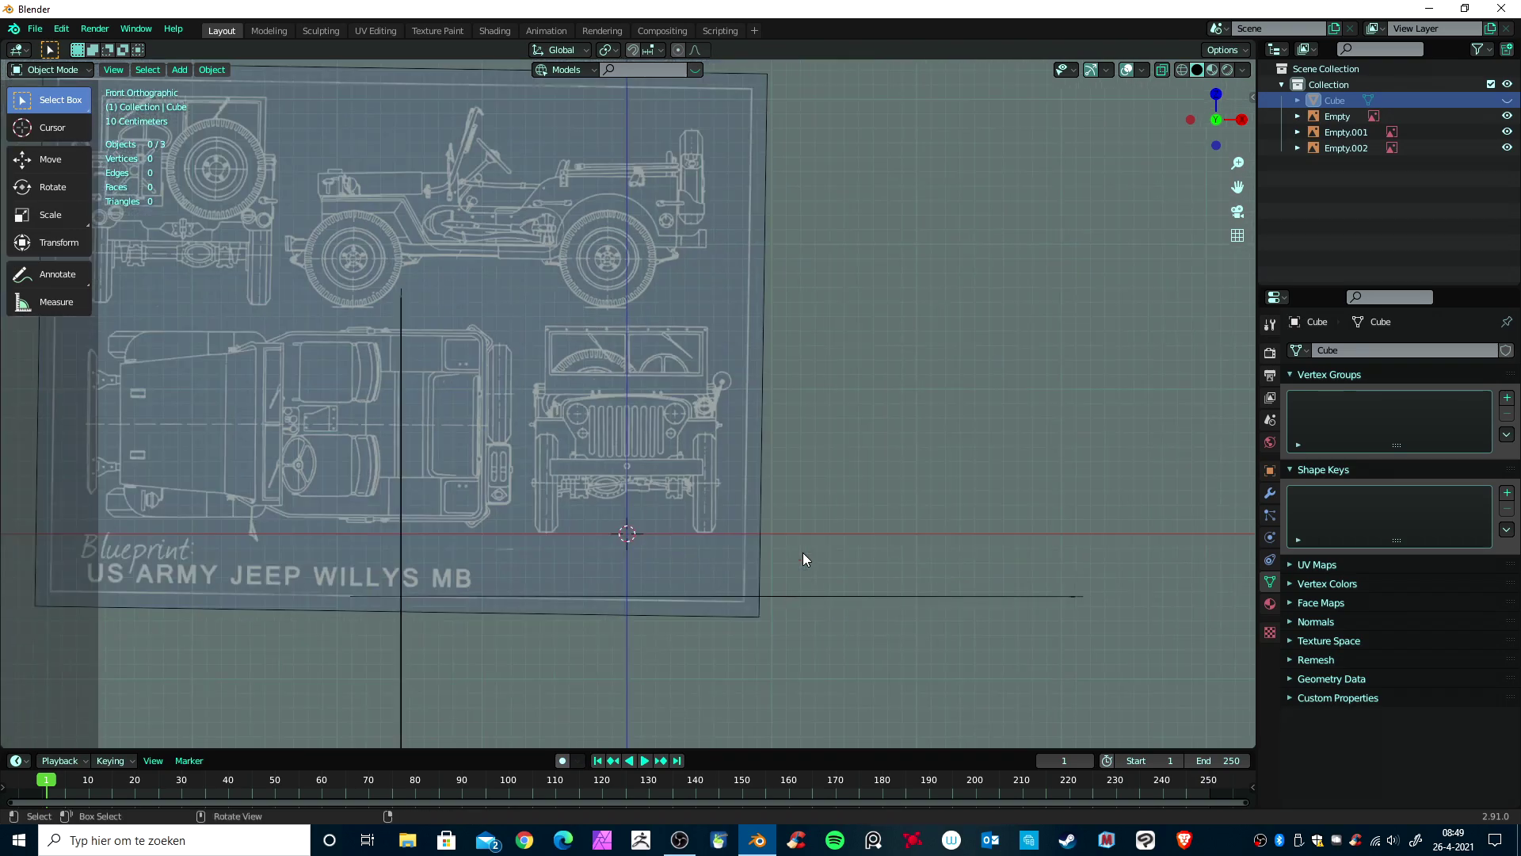
scroll(802, 553, "up", 2)
key("KP_3")
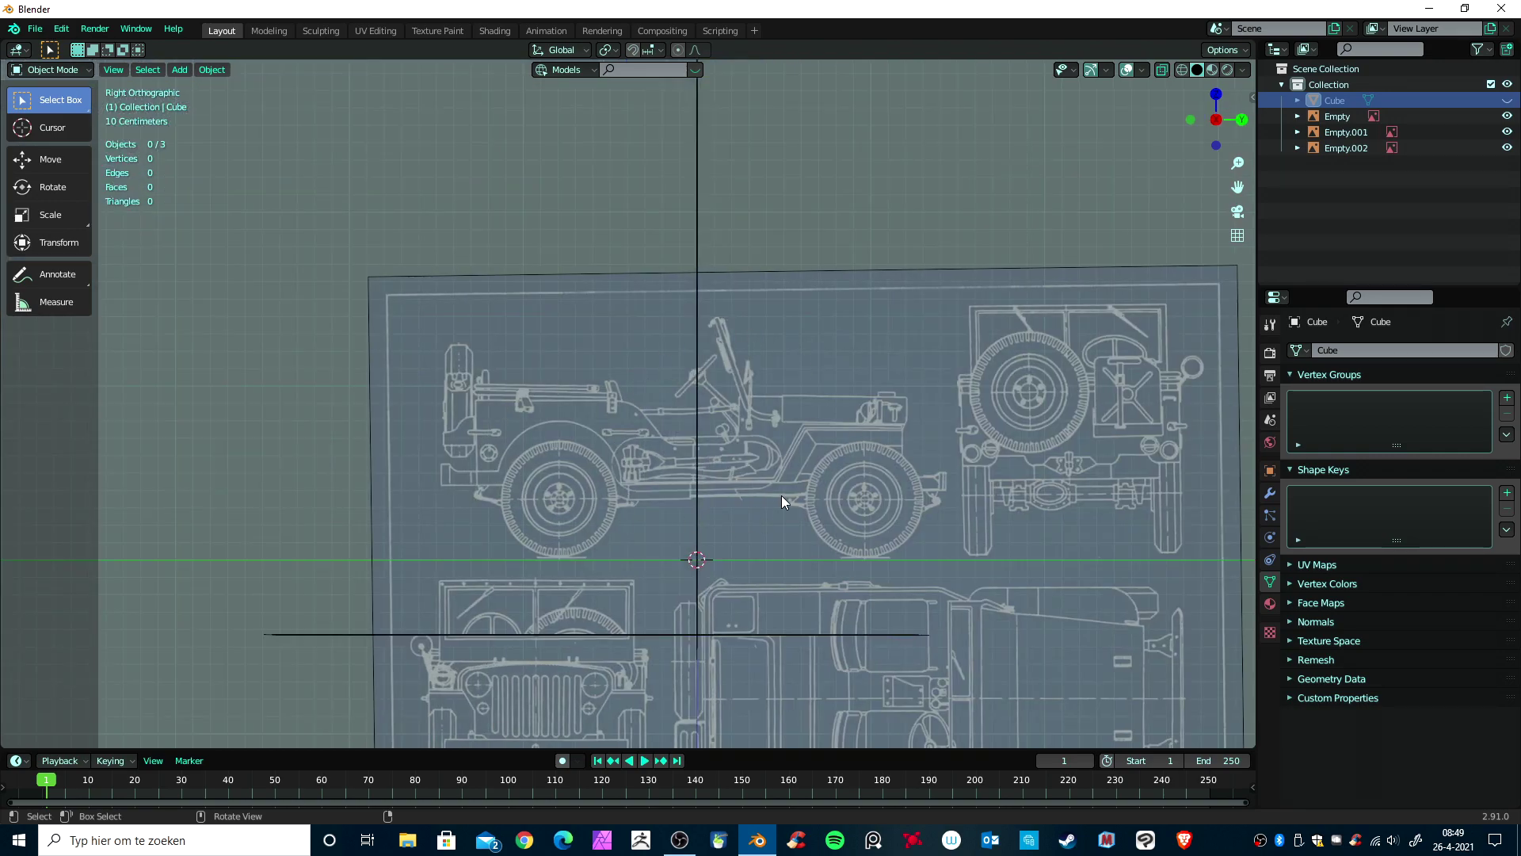
scroll(701, 483, "down", 6)
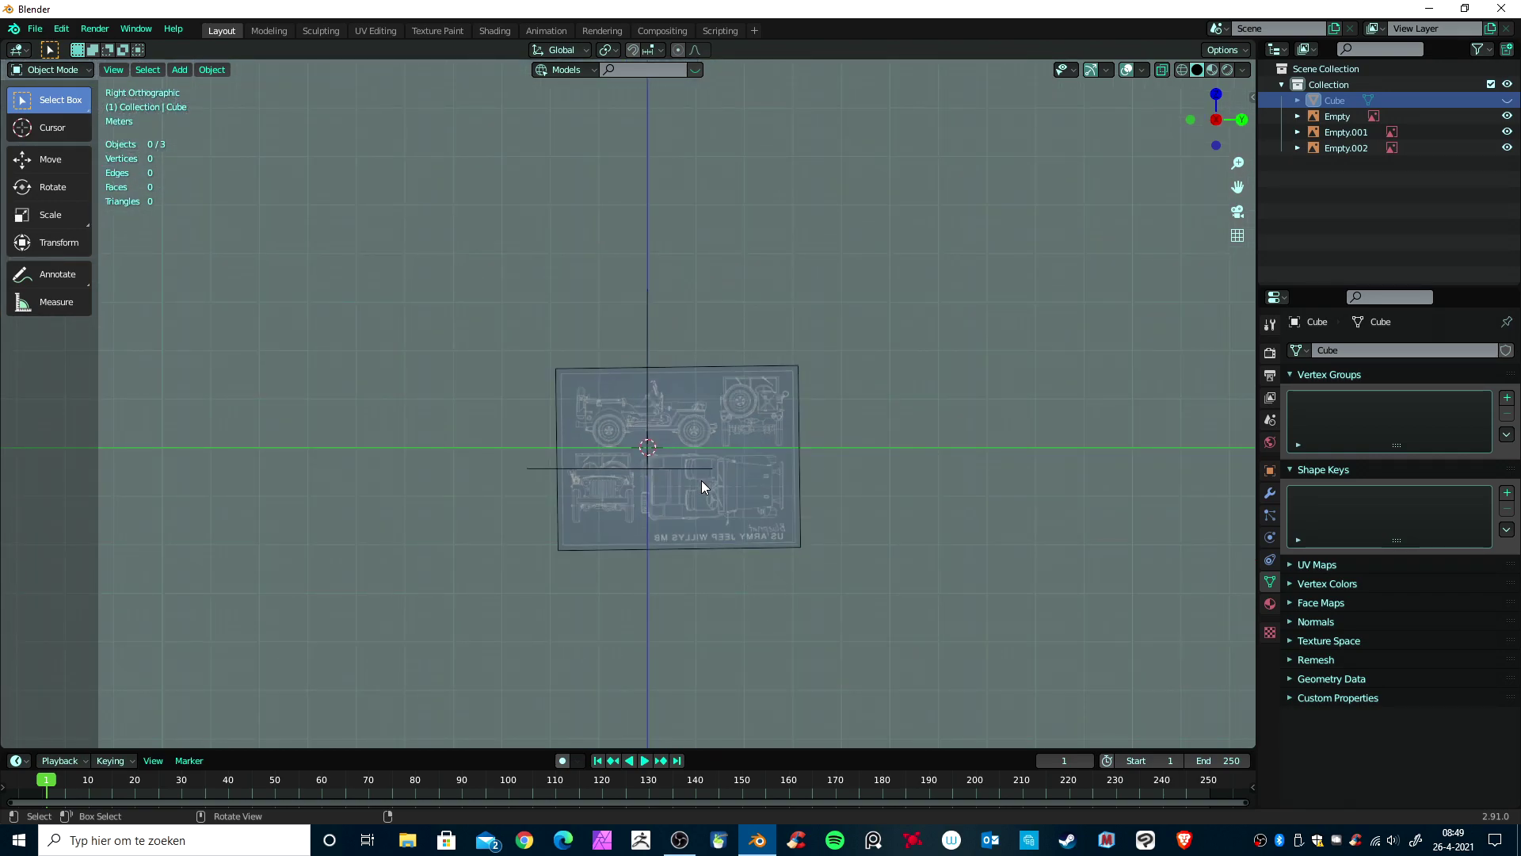
Step: Orbit and zoom to see the blueprint planes in 3D
mouse_move(819, 486)
middle_mouse_down()
mouse_move(687, 516)
mouse_move(748, 497)
middle_mouse_up()
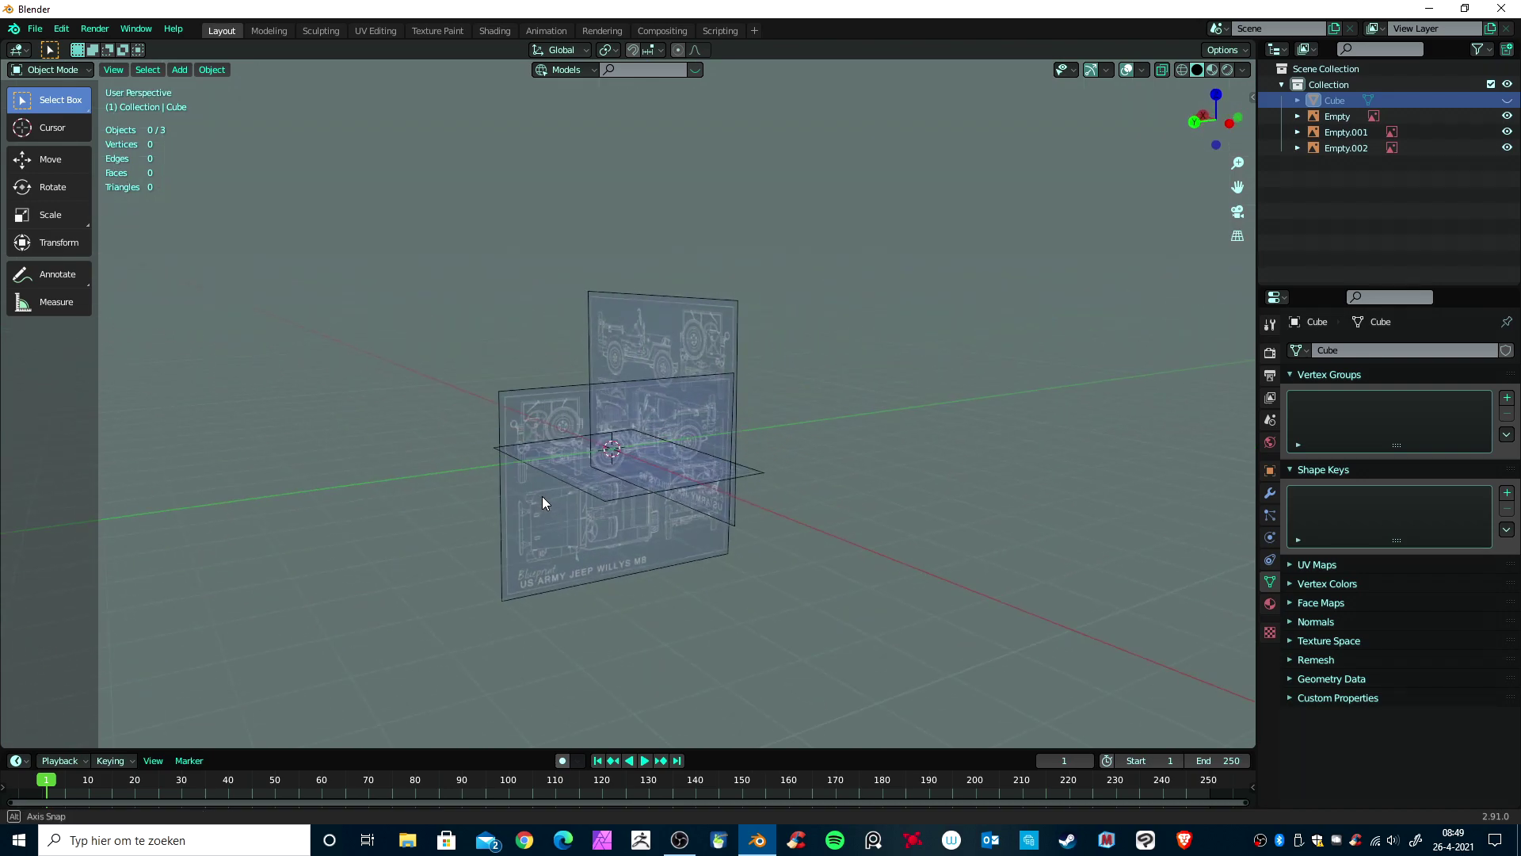
scroll(748, 497, "up", 2)
scroll(748, 497, "up", 2)
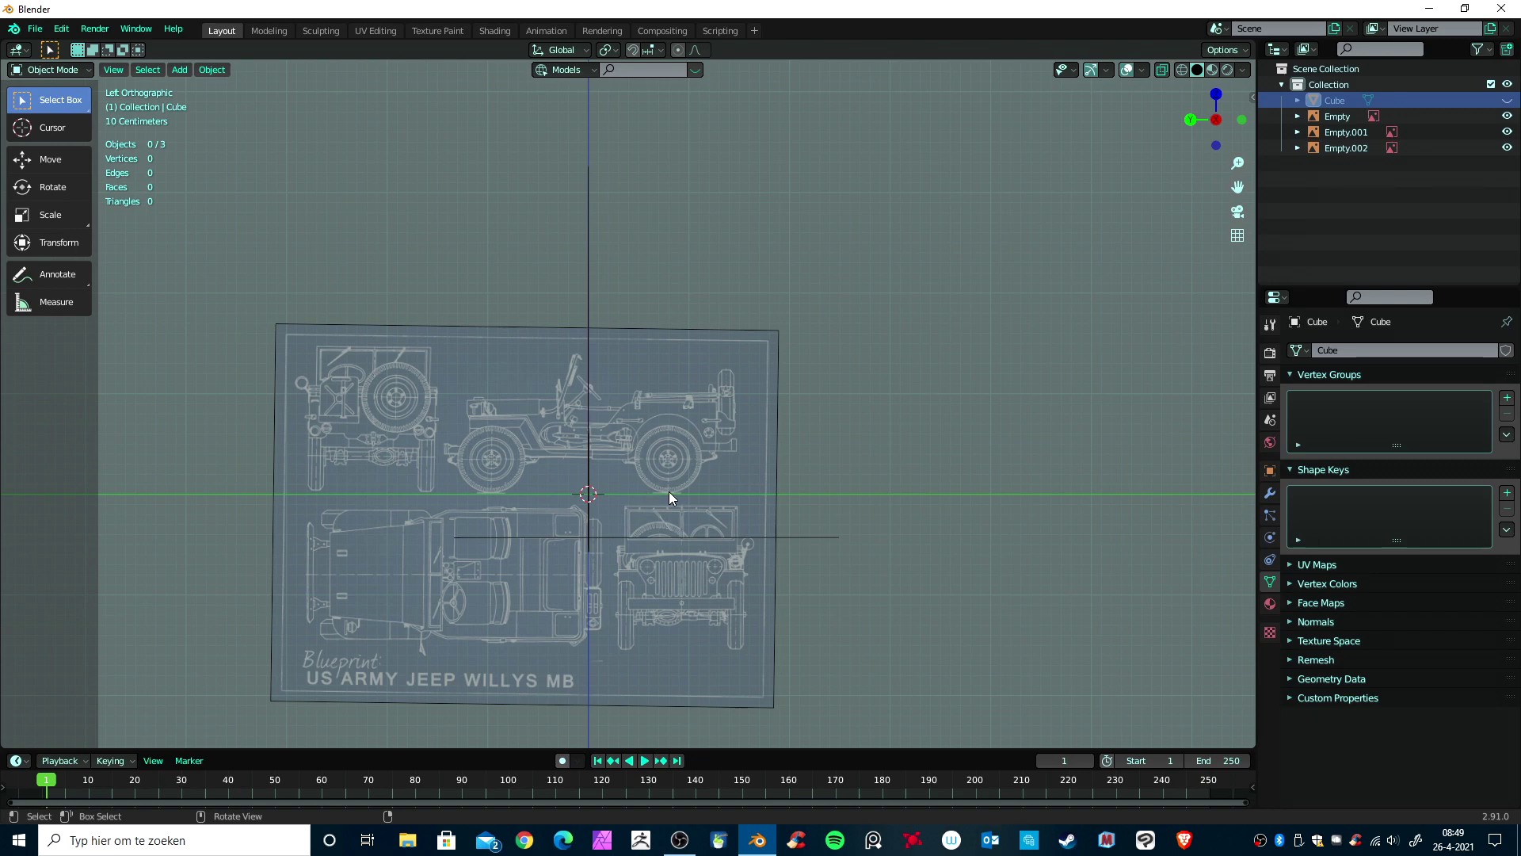
scroll(697, 499, "up", 1)
scroll(720, 507, "up", 1)
scroll(761, 491, "up", 1)
scroll(828, 412, "up", 2)
scroll(832, 442, "up", 1)
scroll(845, 445, "down", 2)
scroll(844, 491, "up", 1)
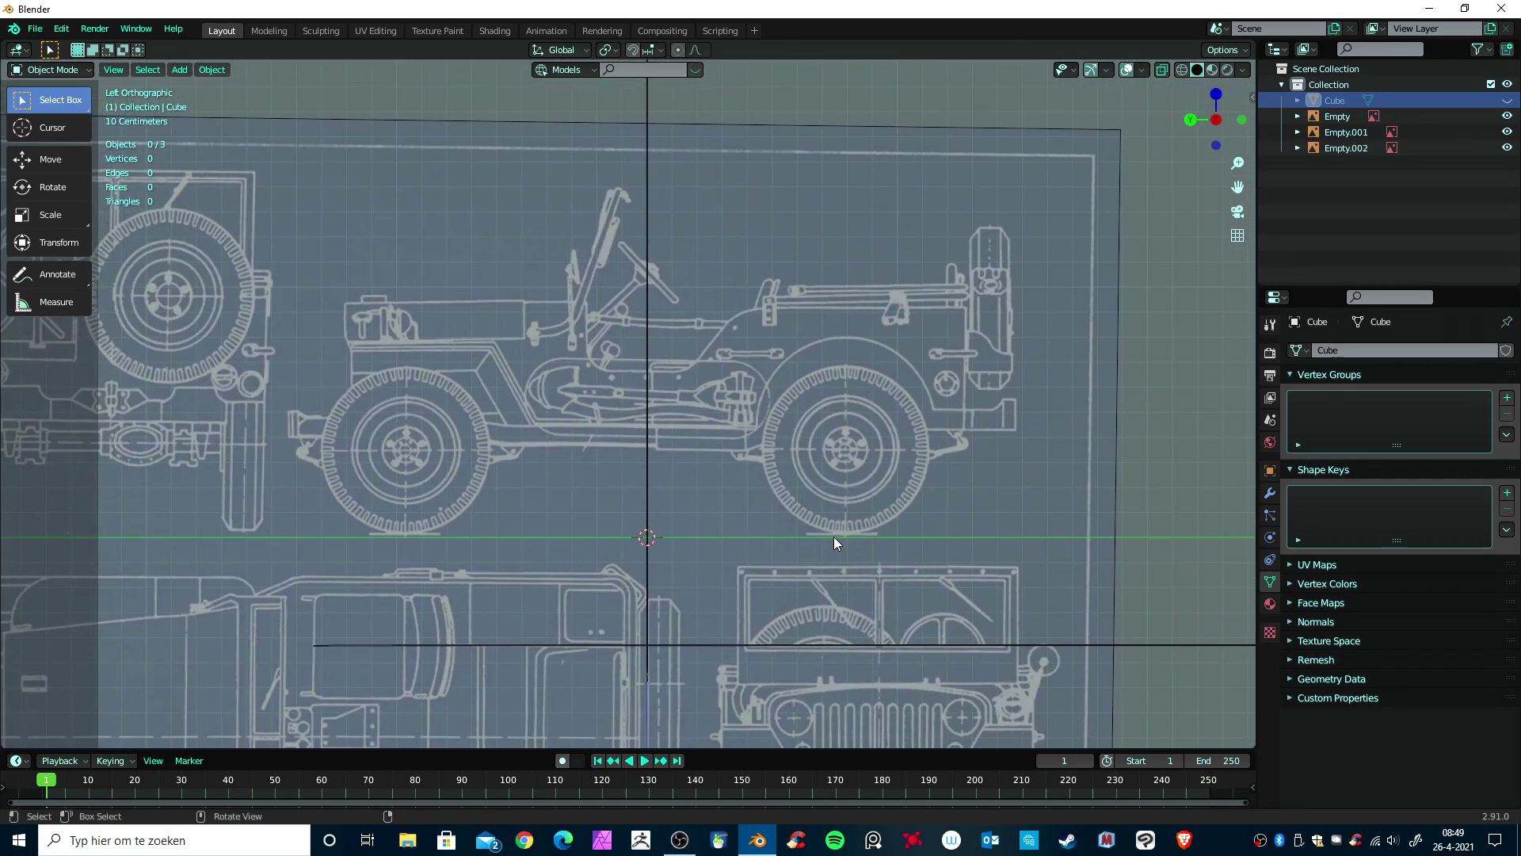
scroll(834, 534, "down", 3)
scroll(827, 528, "down", 3)
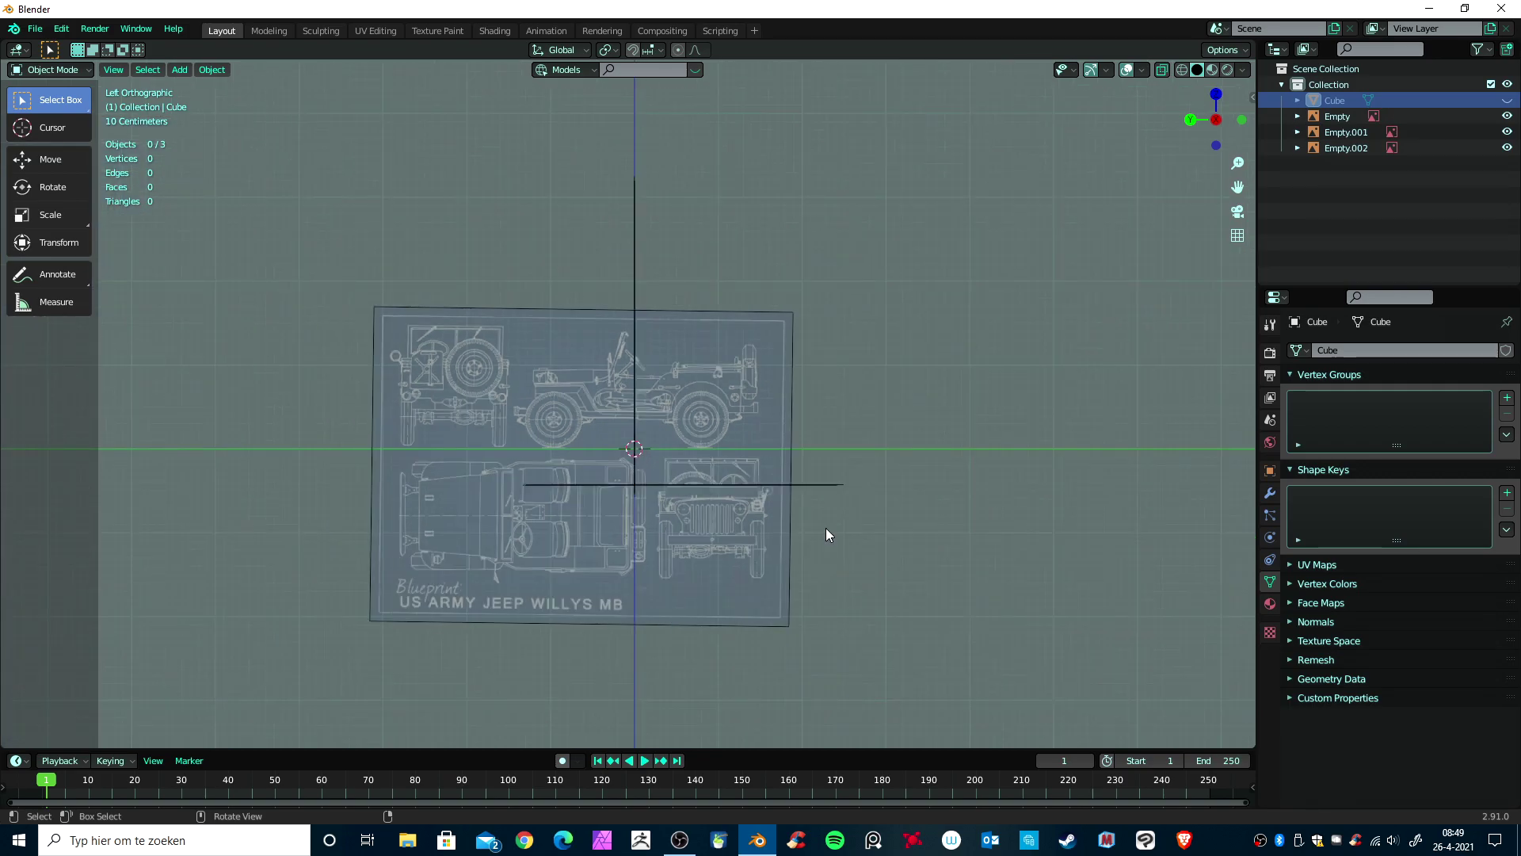
Step: Check the front and top views, then orbit to show all three planes crossing at the origin
key("KP_1")
scroll(825, 527, "up", 1)
scroll(770, 521, "up", 4)
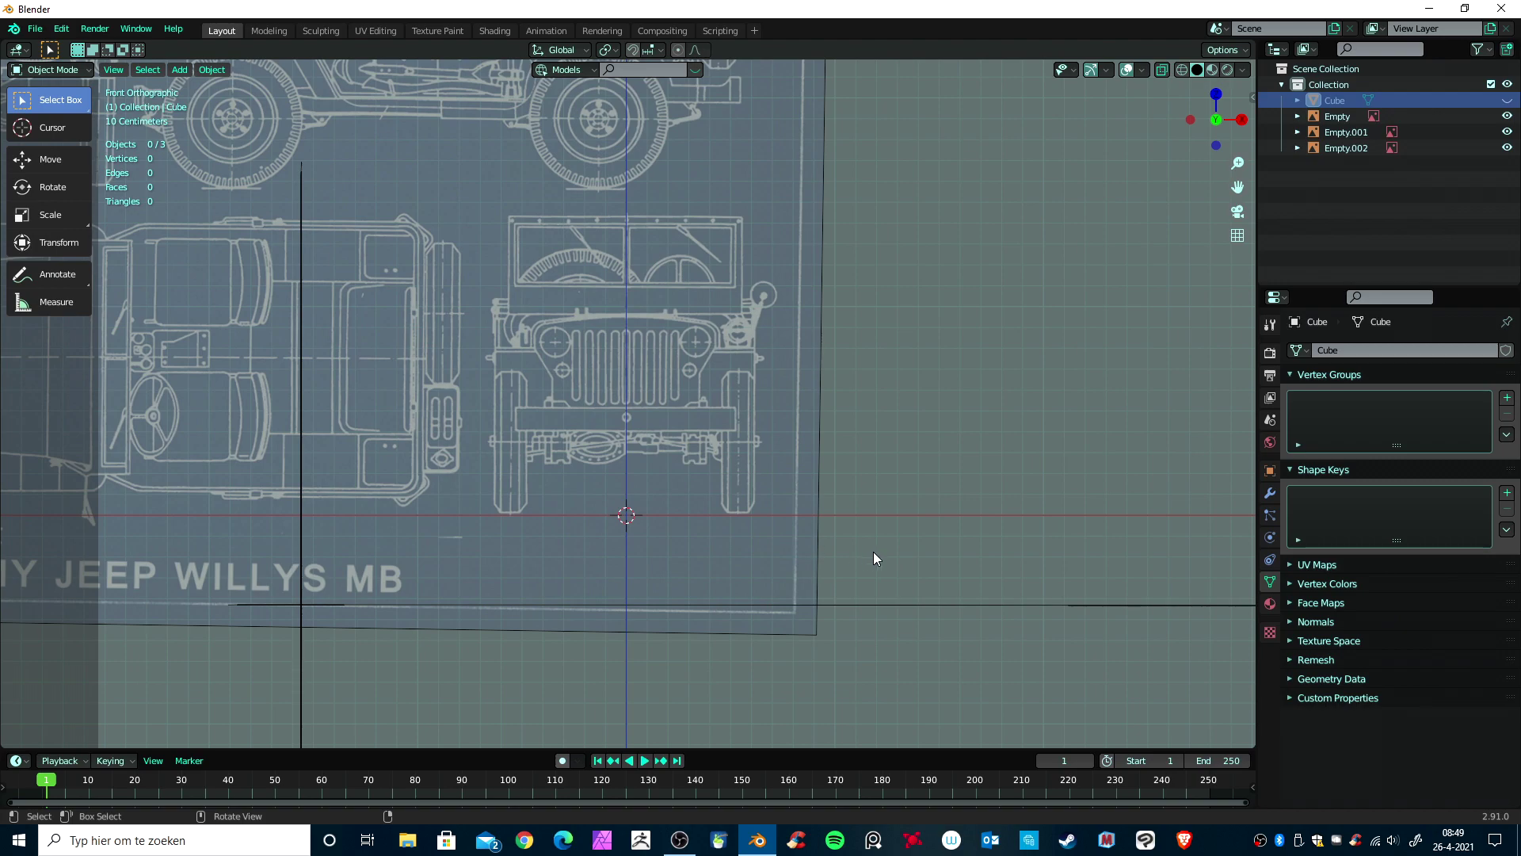
key("KP_7")
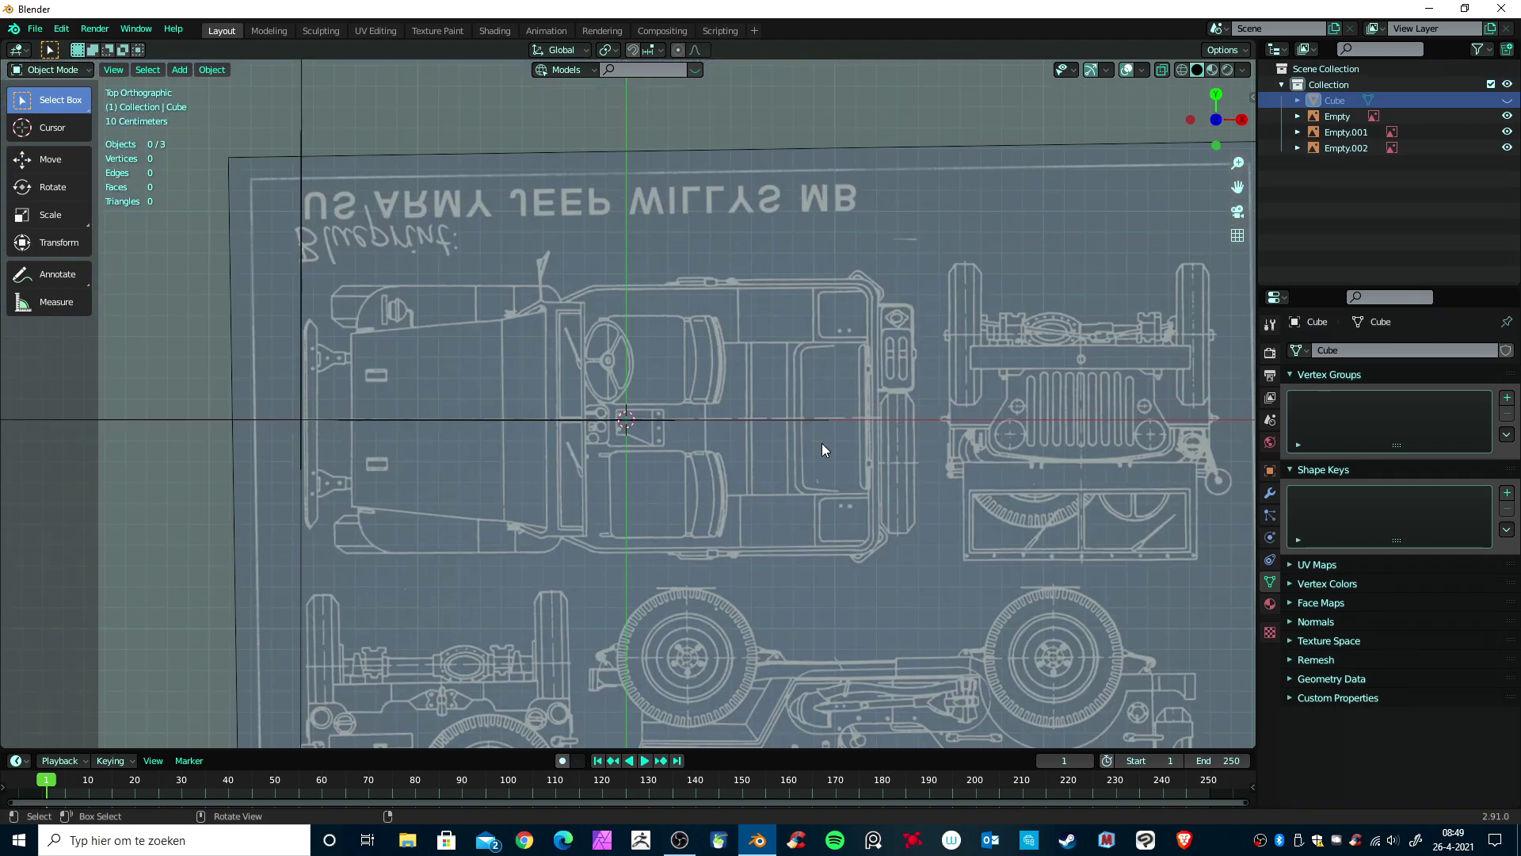
scroll(810, 449, "down", 3)
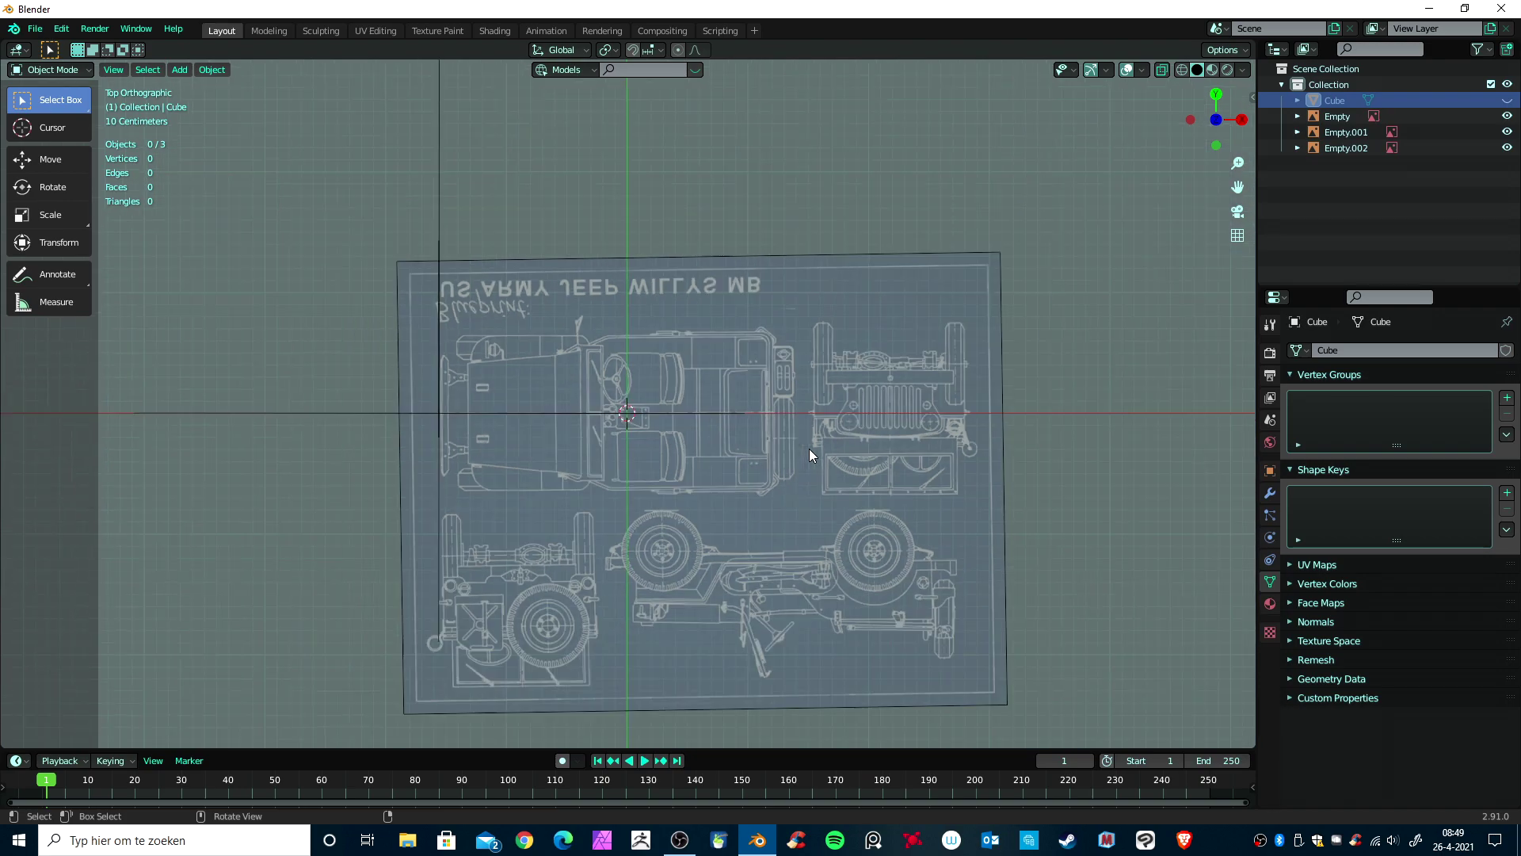
scroll(810, 448, "down", 2)
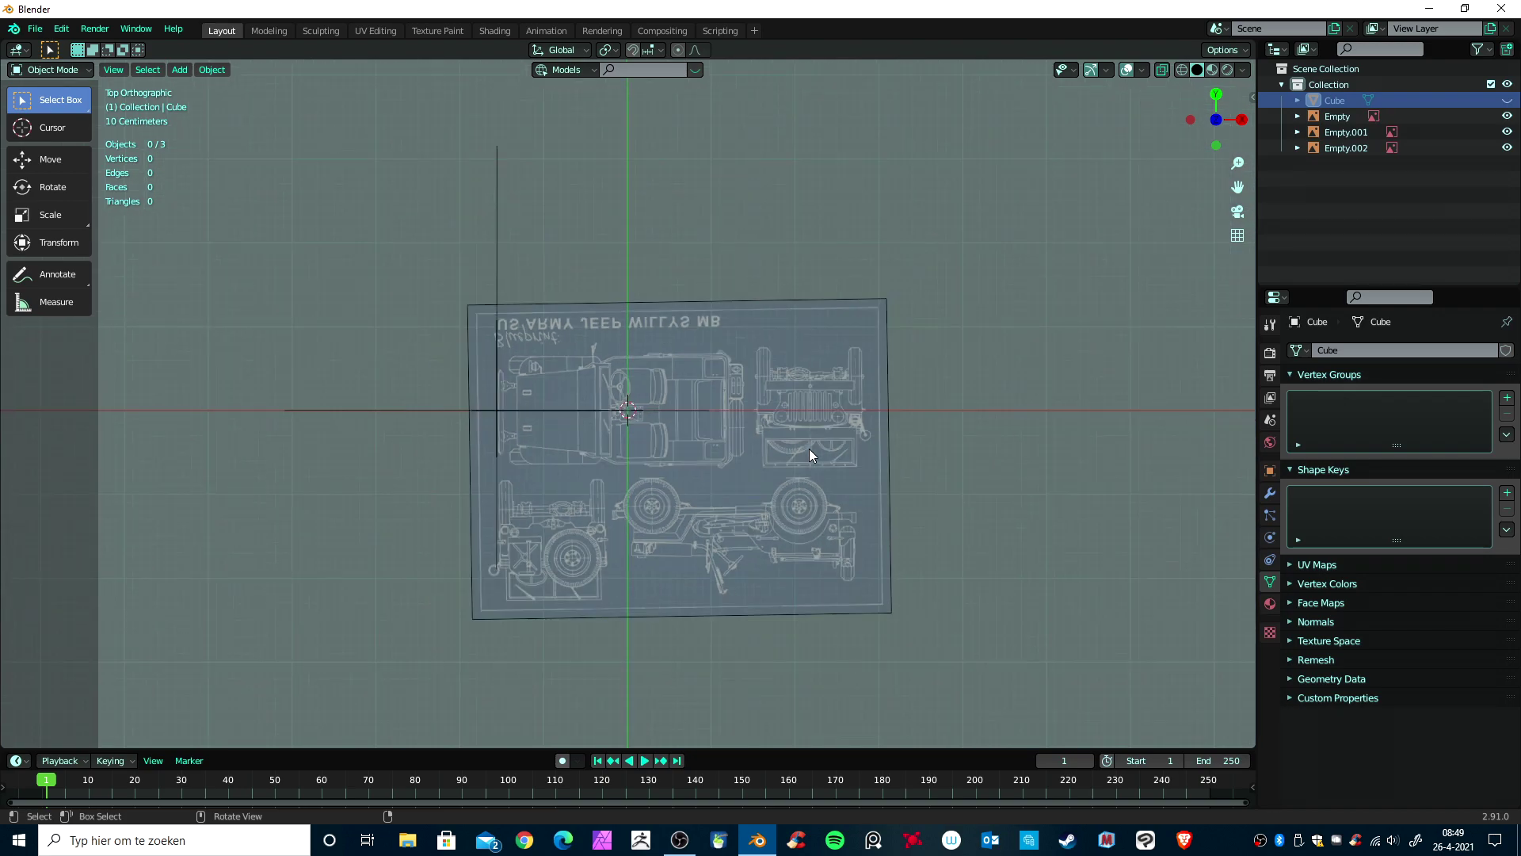
scroll(810, 448, "down", 2)
scroll(810, 448, "up", 3)
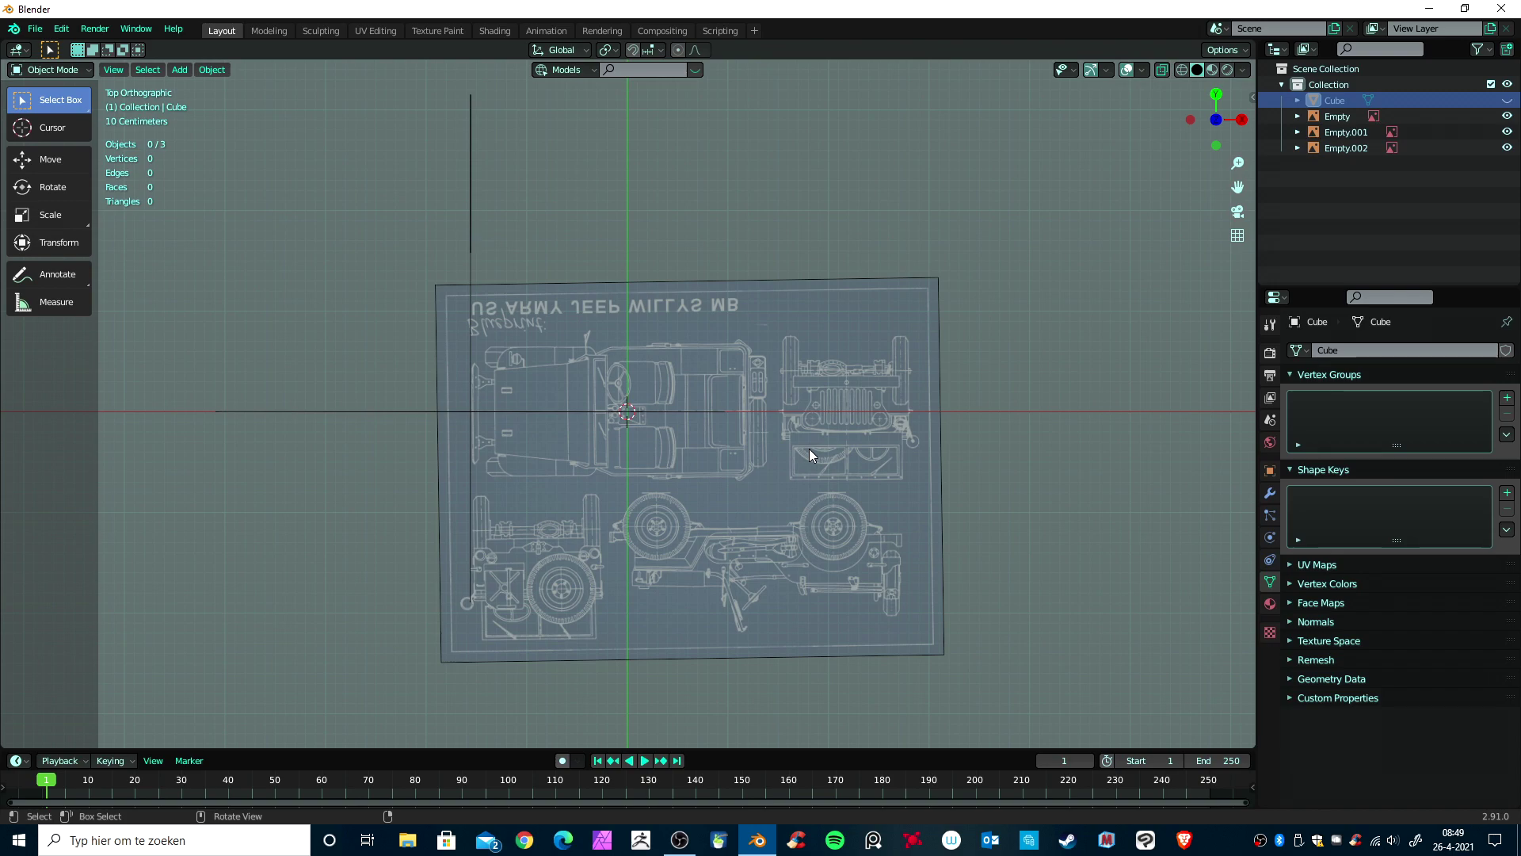
middle_click_drag(767, 473, 833, 340)
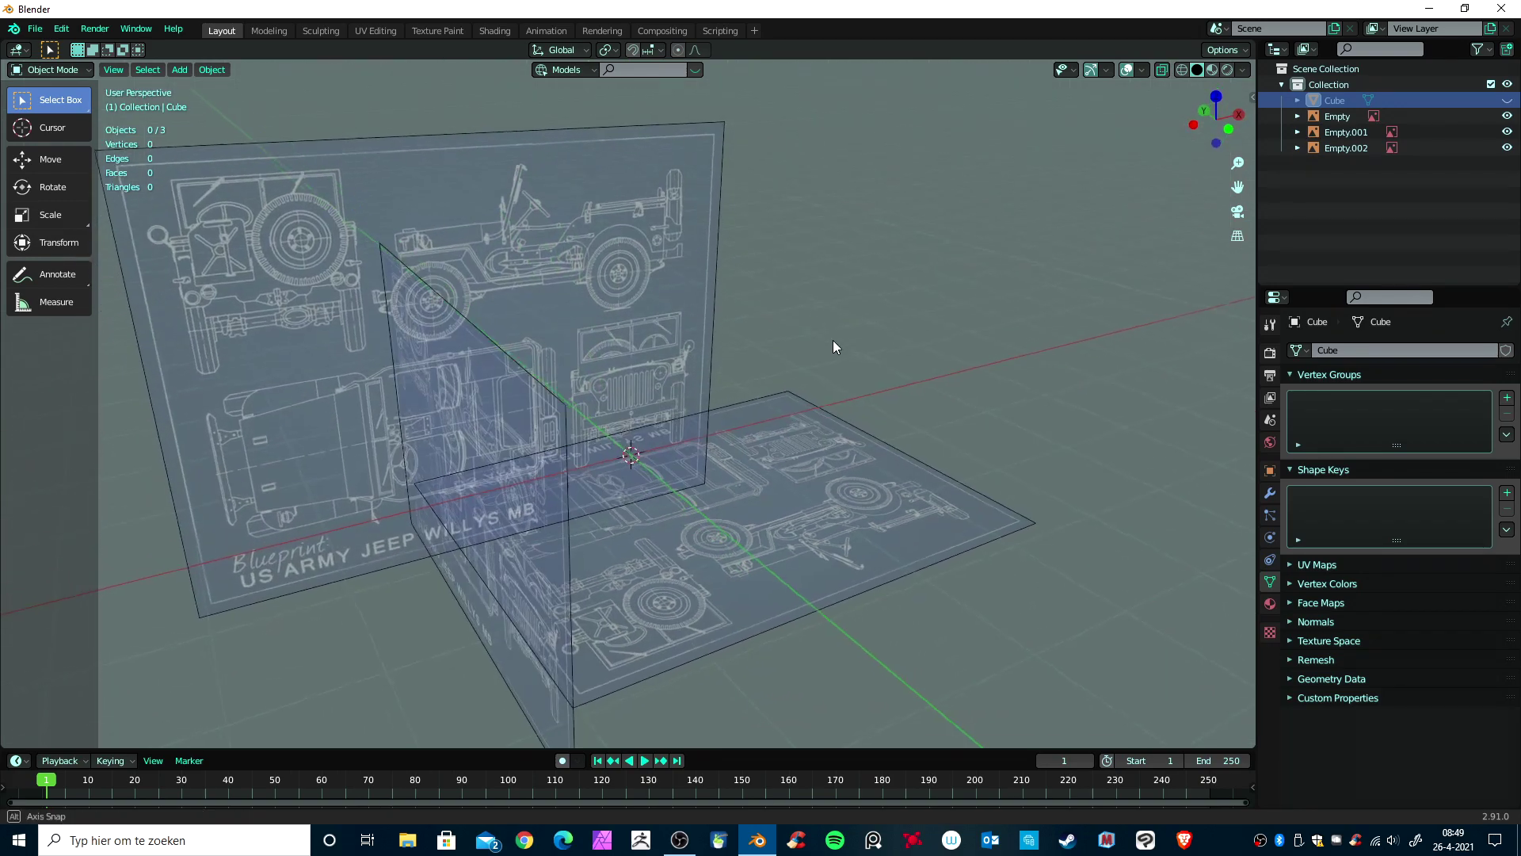
scroll(834, 346, "down", 3)
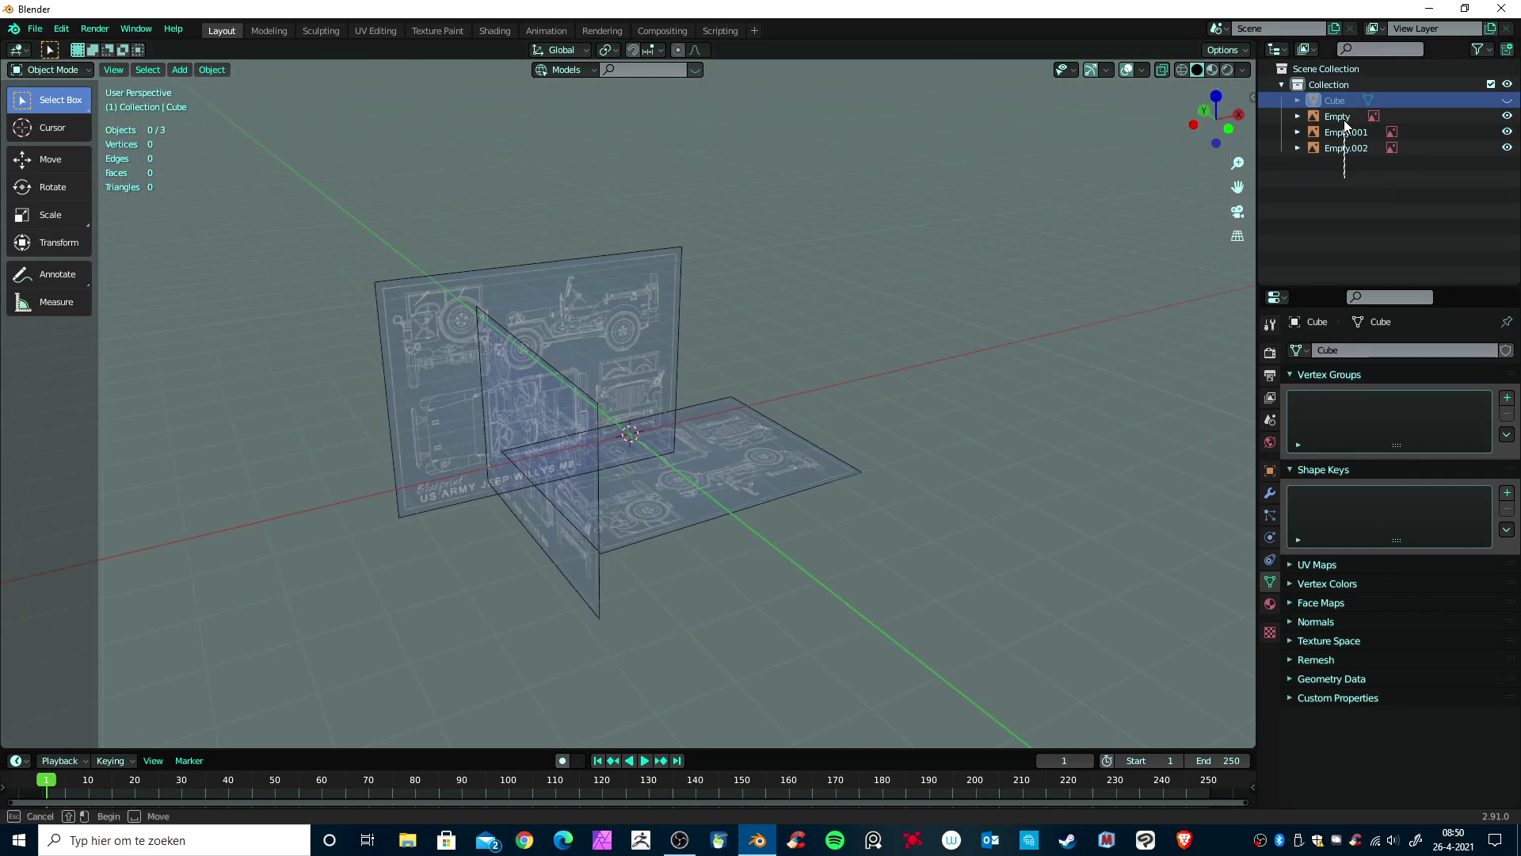
Step: Move all scene objects into Collection in the Outliner
key("a")
left_click_drag(1328, 102, 1318, 87)
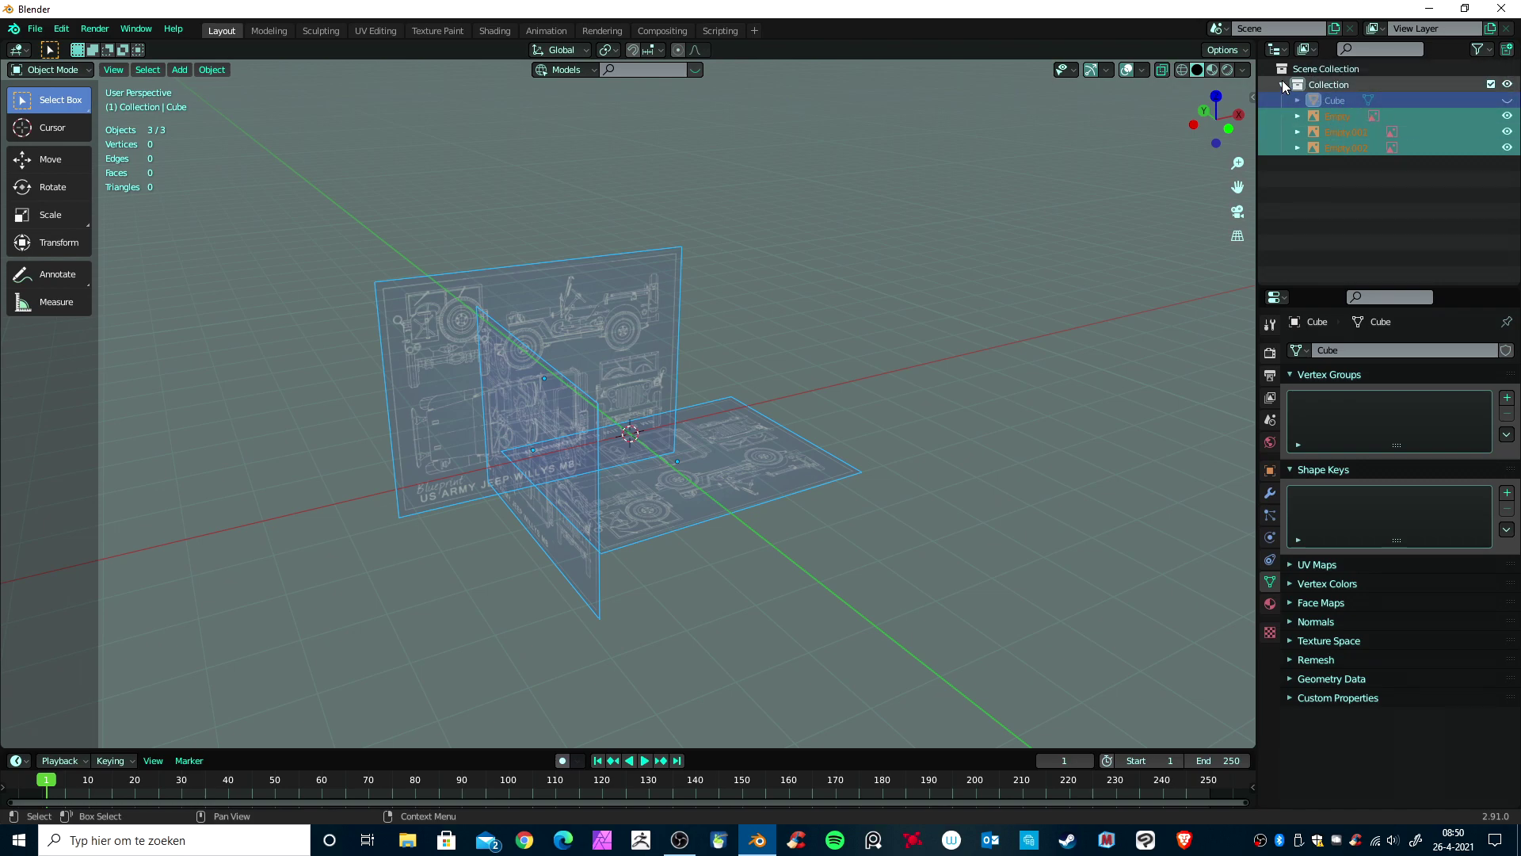
left_click(1282, 82)
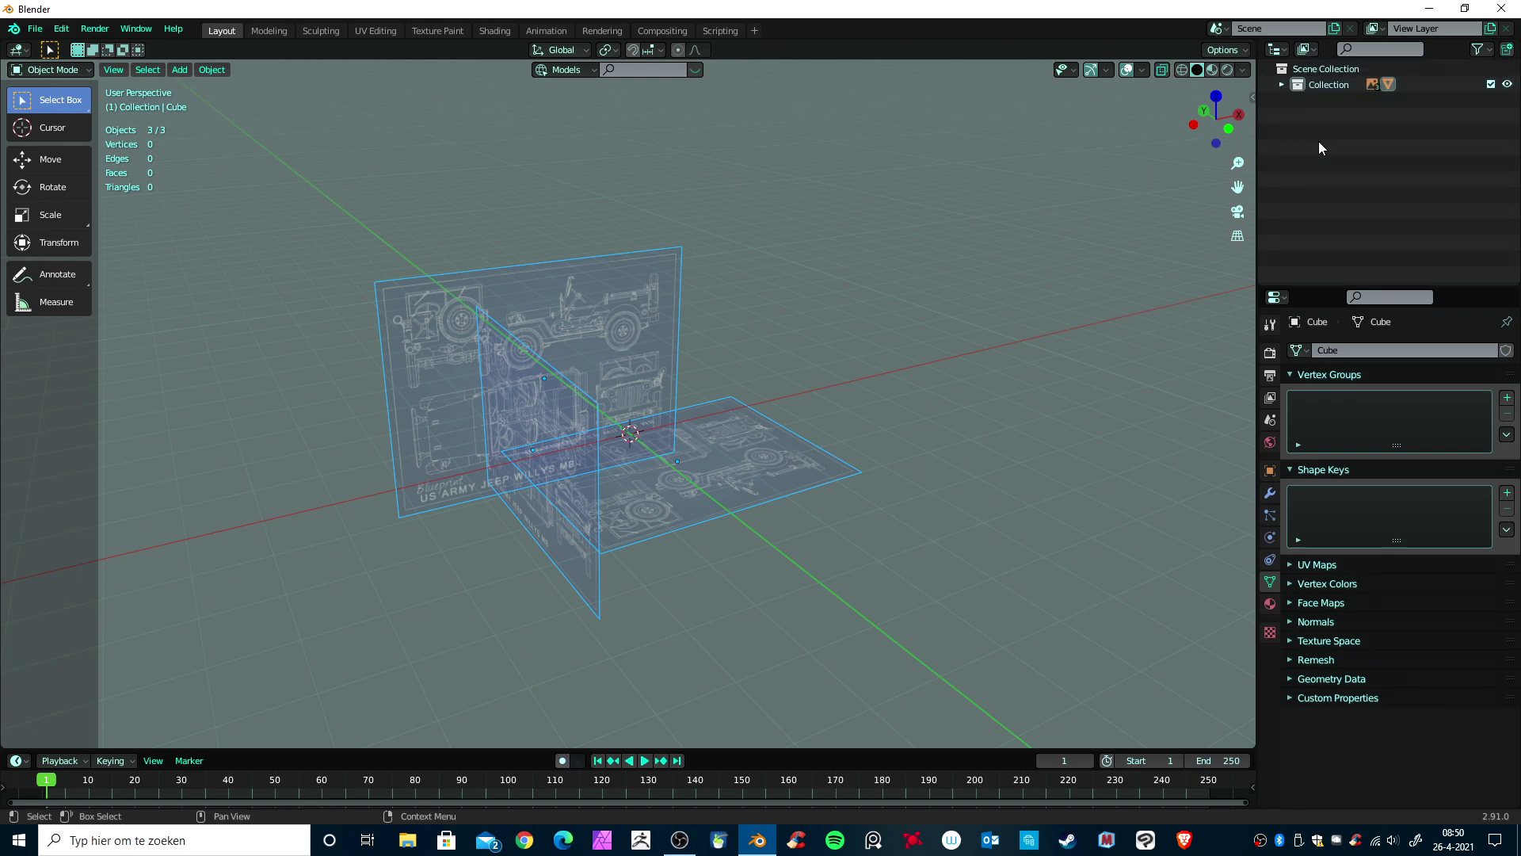
left_click(1479, 50)
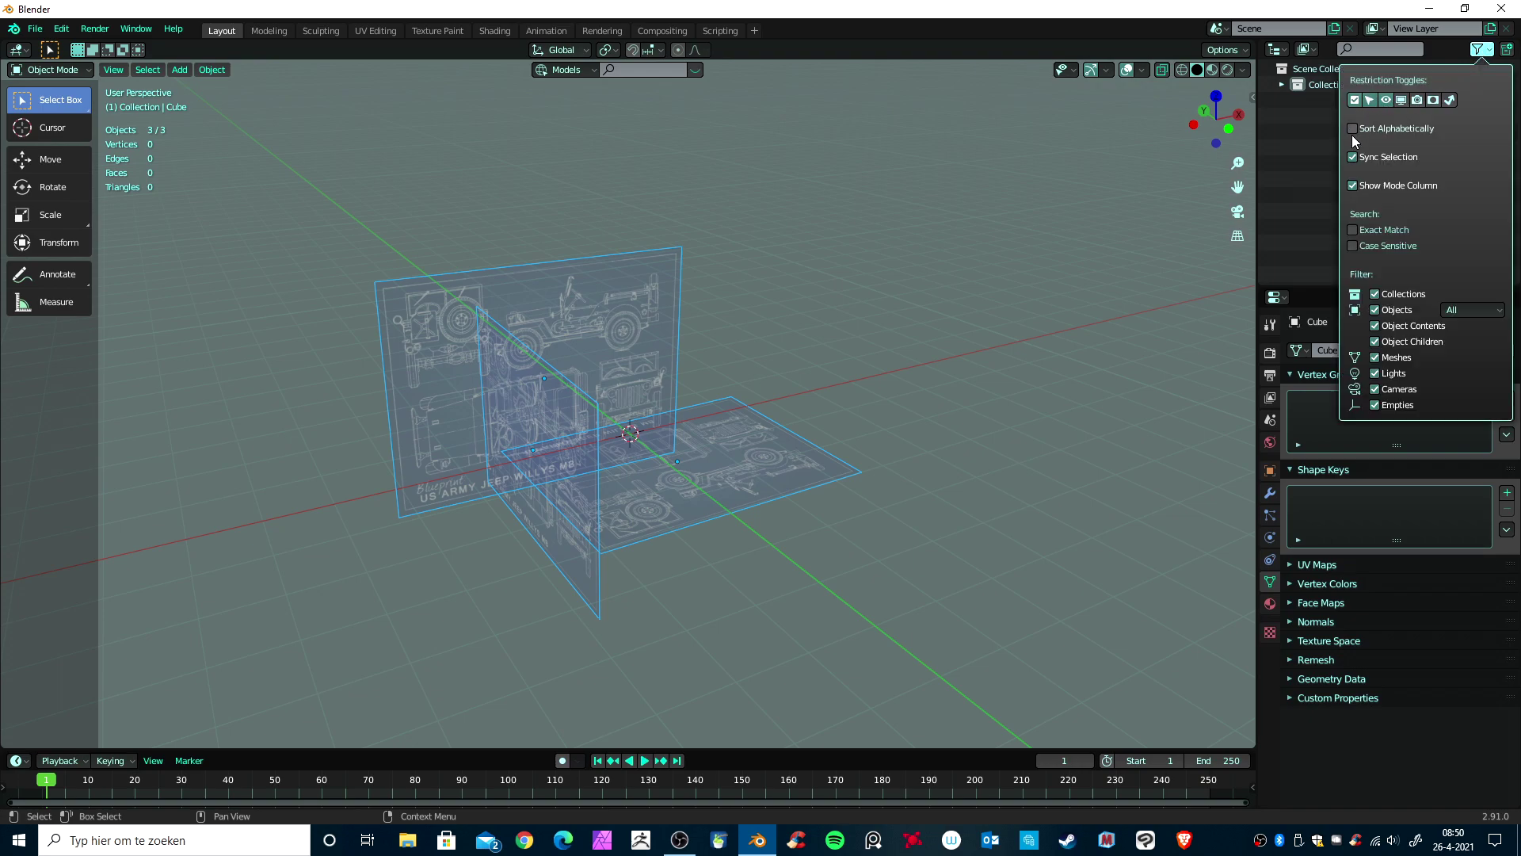
key("Escape")
Step: Make Collection unselectable and confirm a box selection picks nothing
left_click(1475, 83)
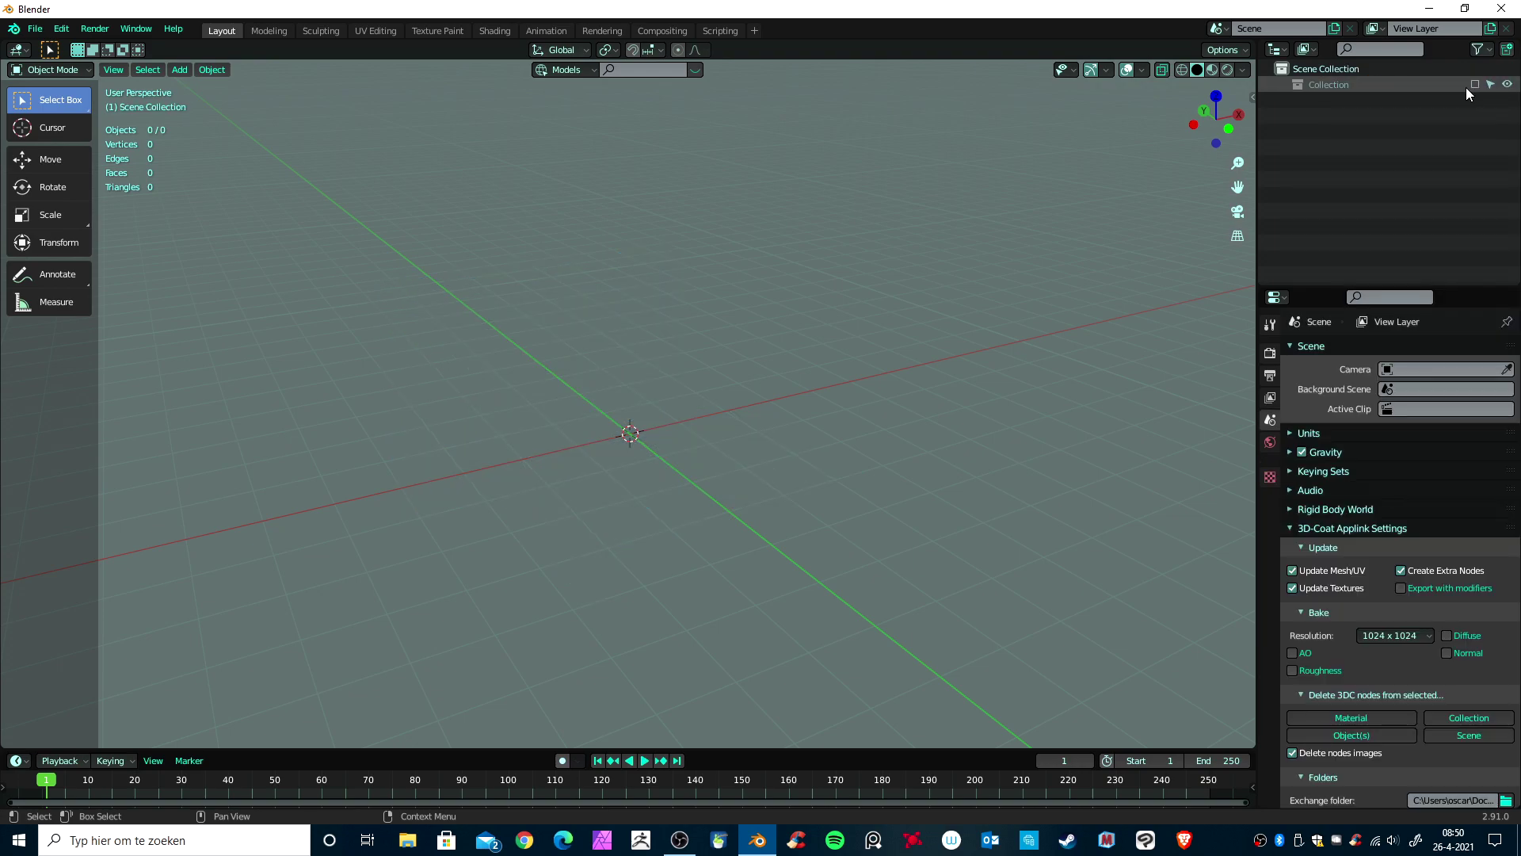
left_click(1282, 83)
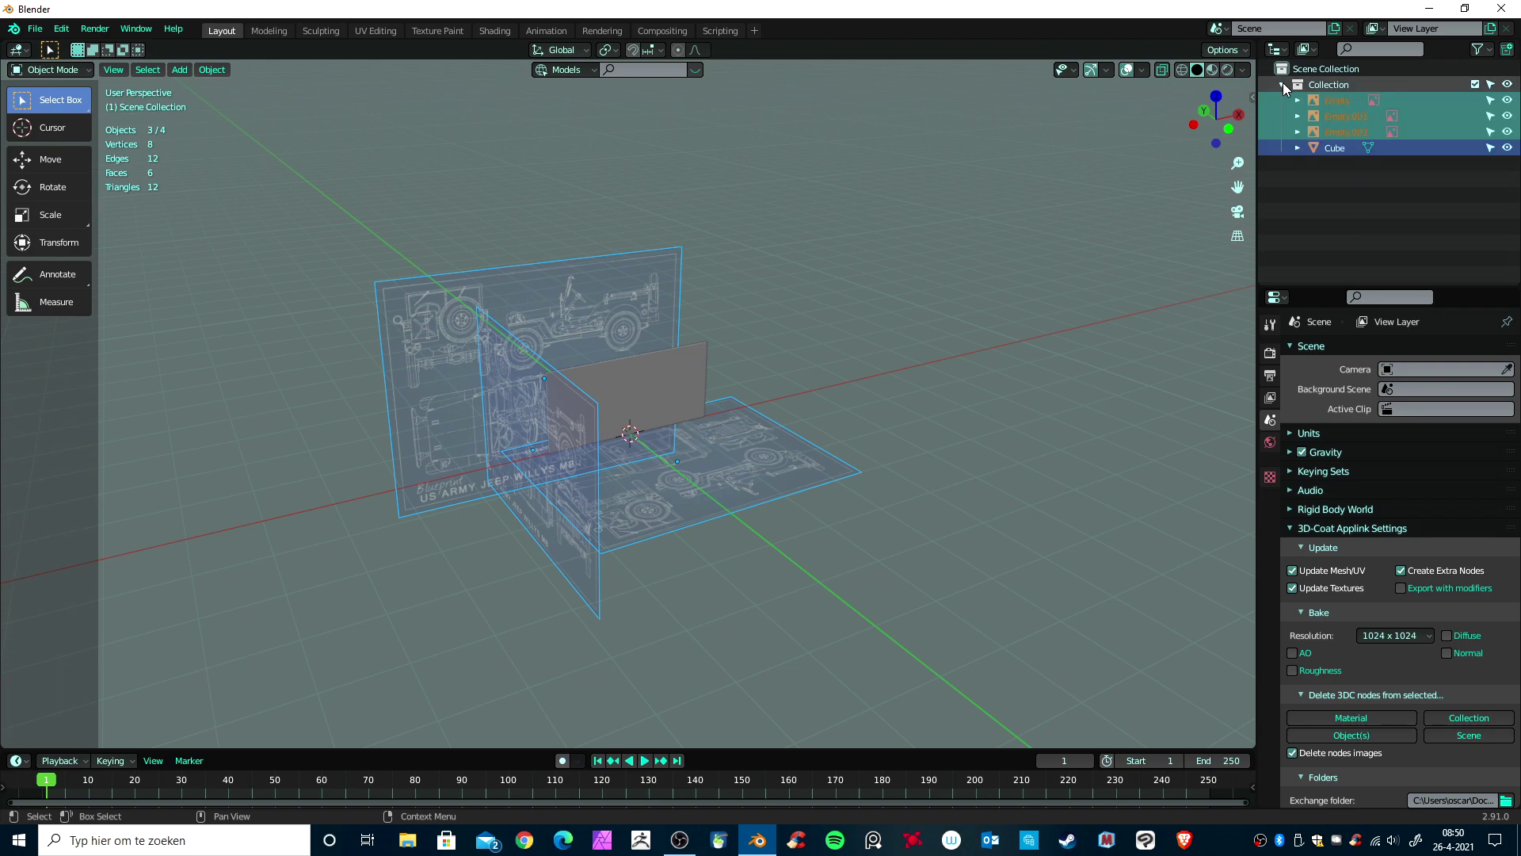
left_click(1282, 83)
left_click(1490, 83)
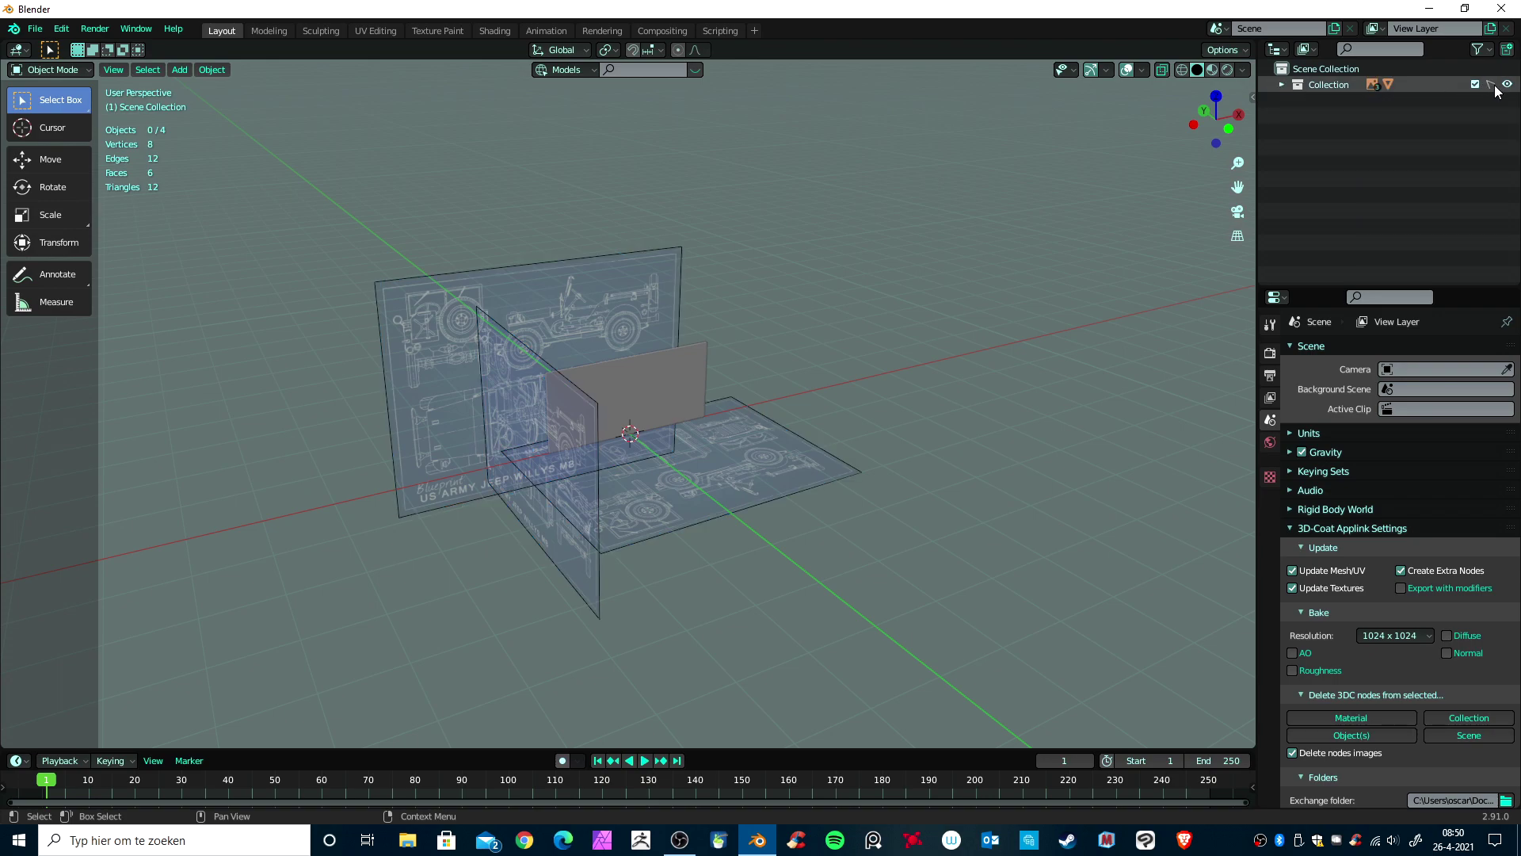
key("b")
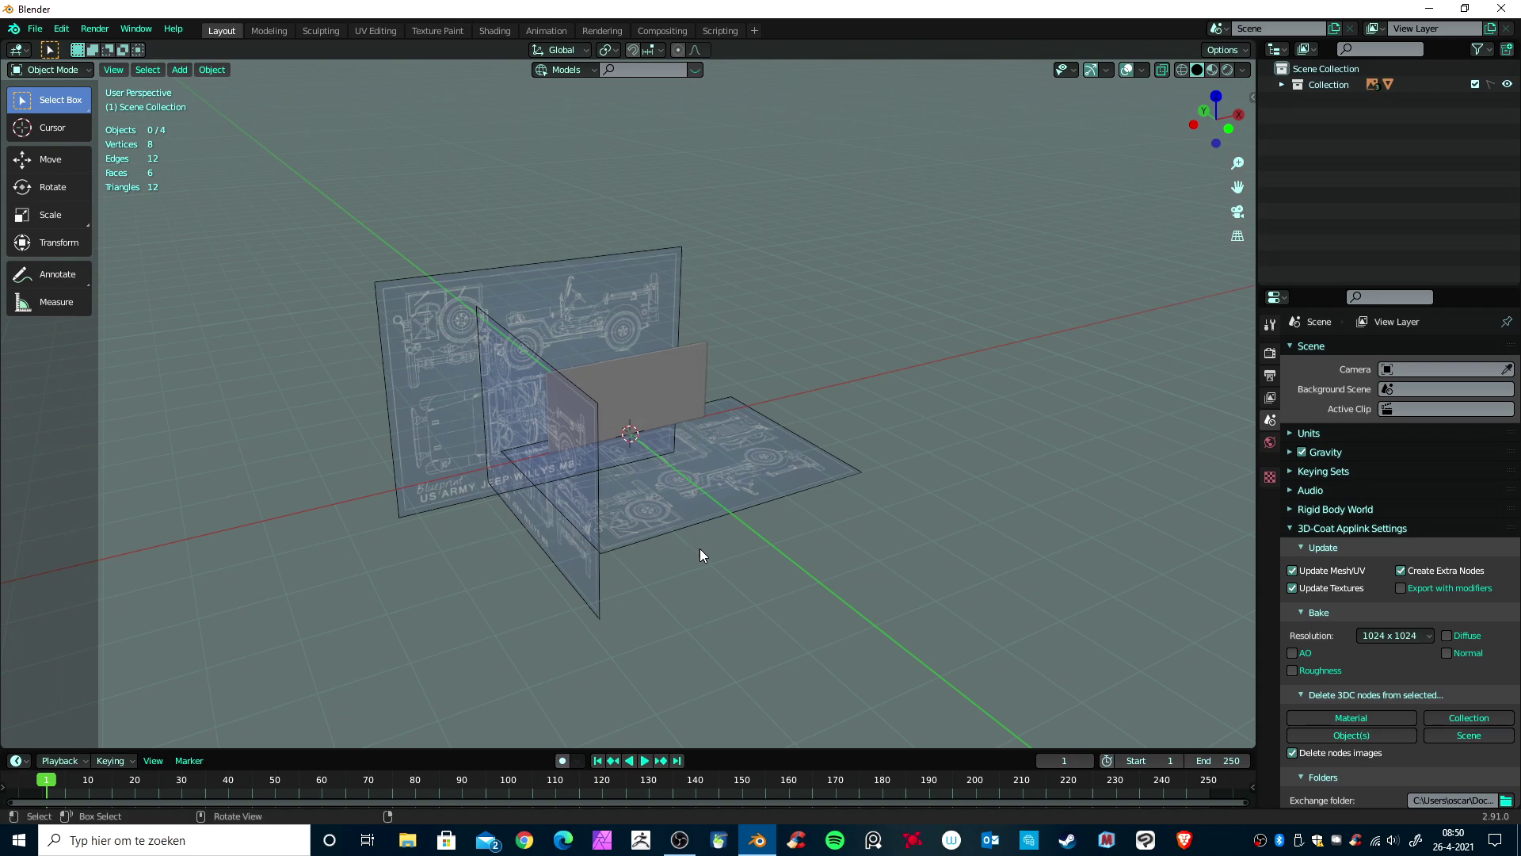
left_click_drag(607, 415, 740, 573)
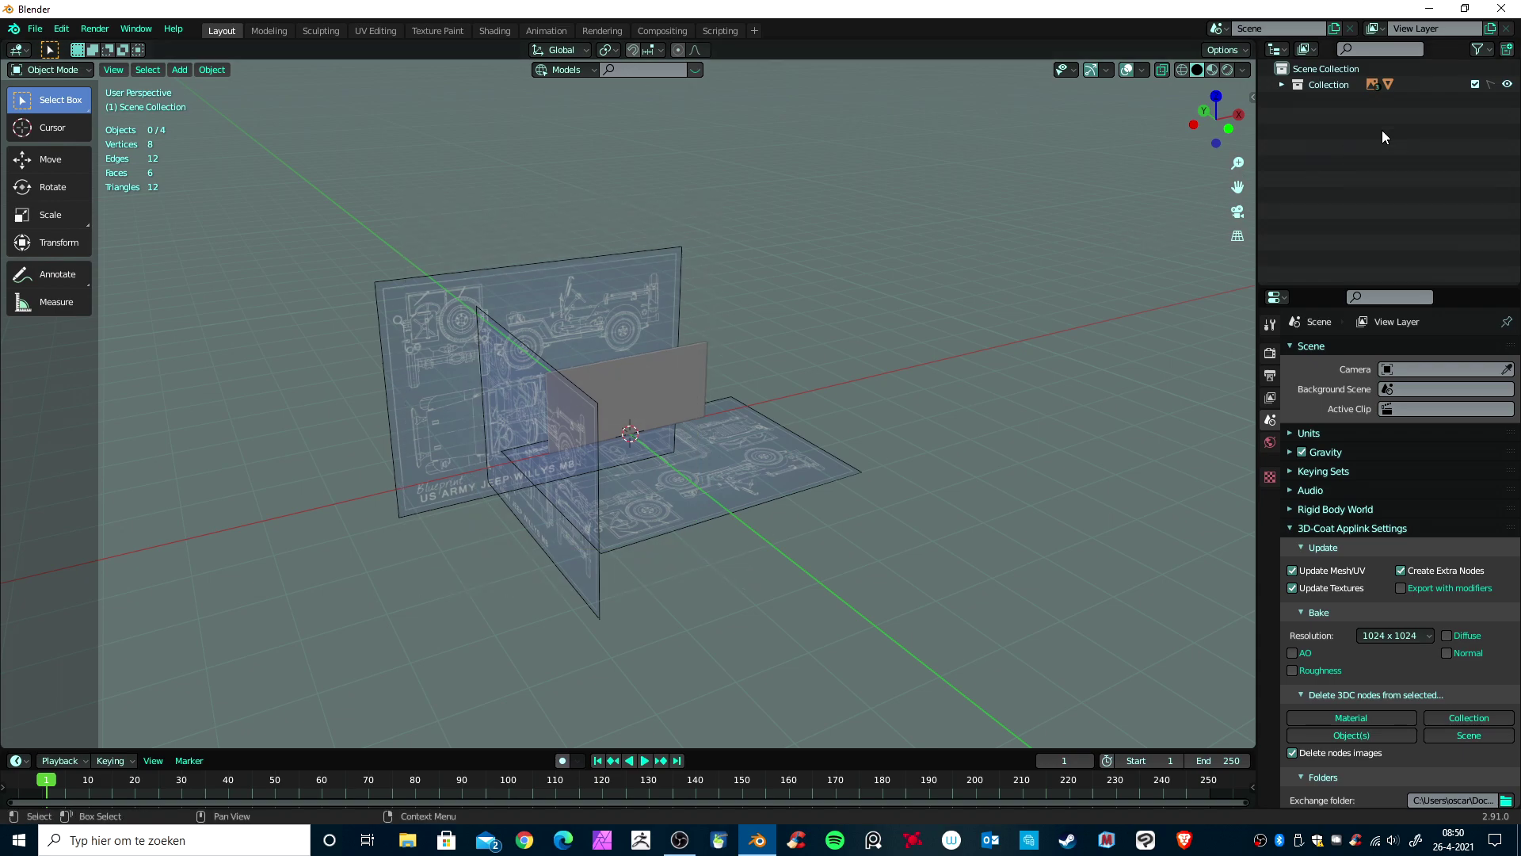
Step: Delete the leftover guide Cube from Collection
left_click(1281, 83)
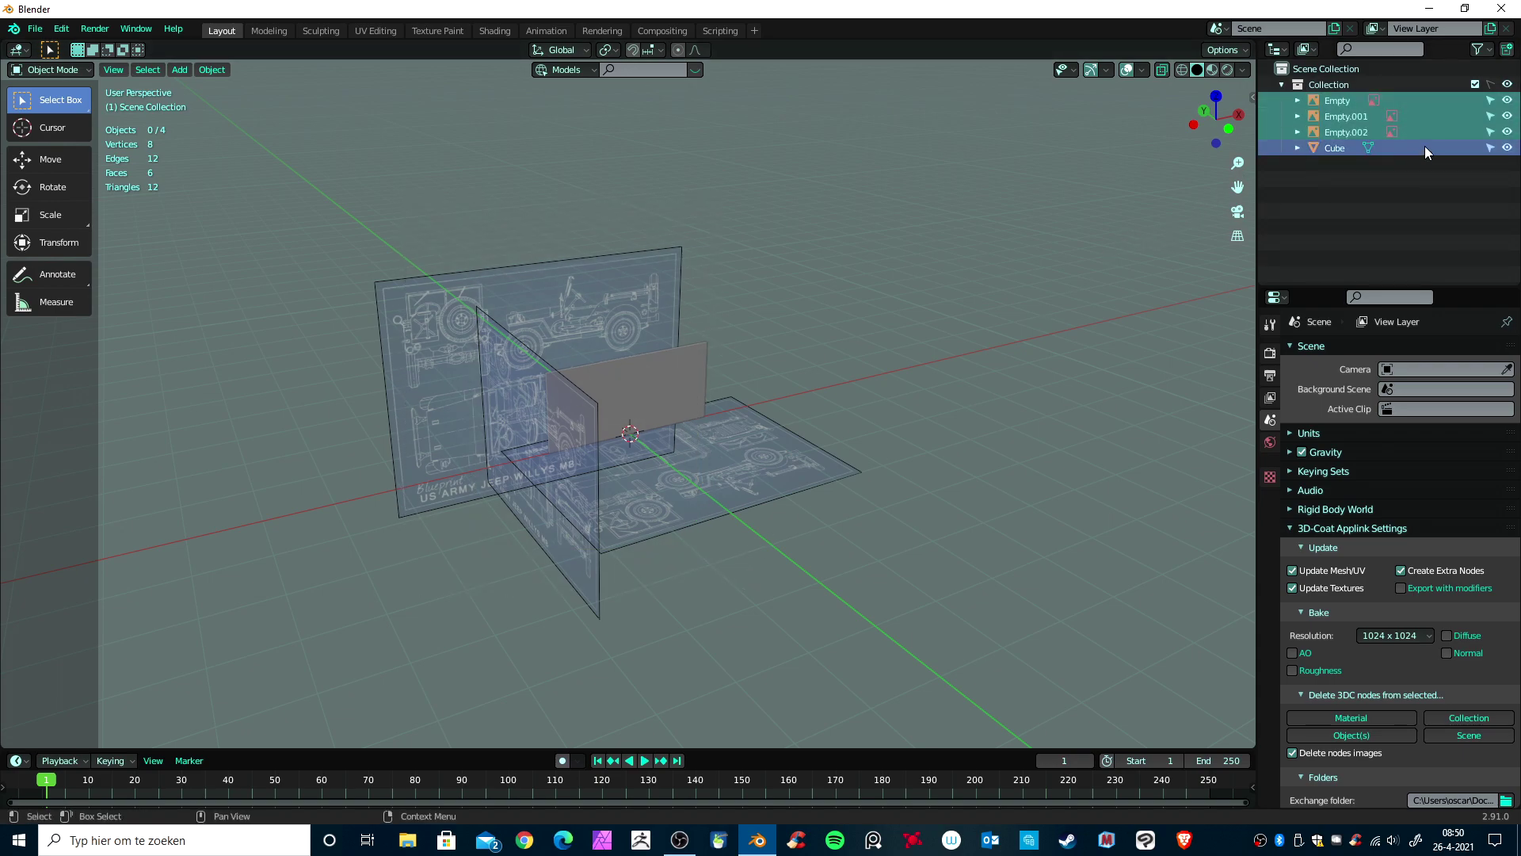
left_click(1507, 148)
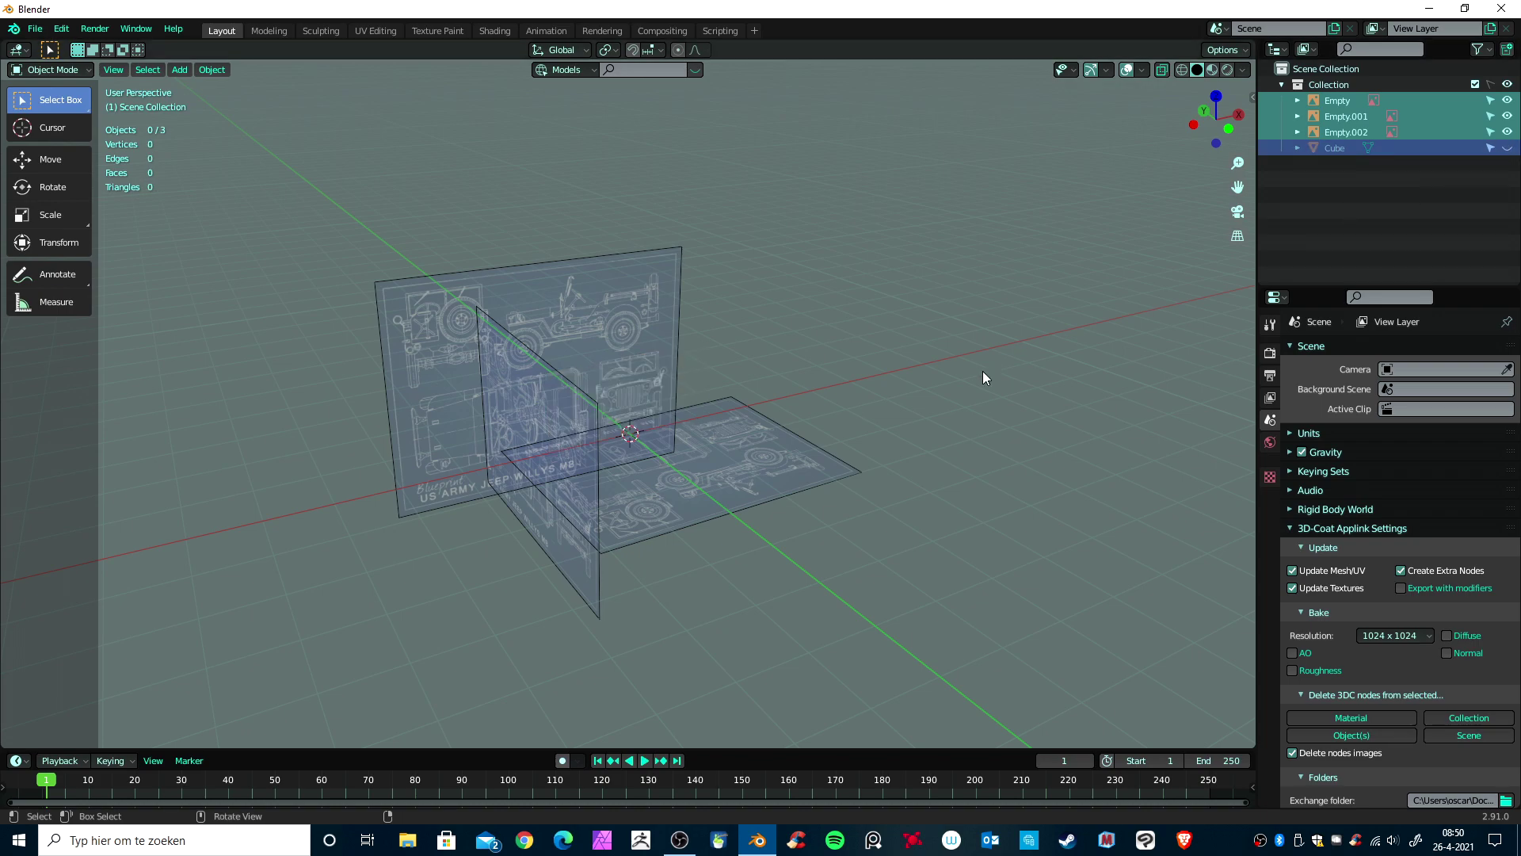
left_click(1312, 147)
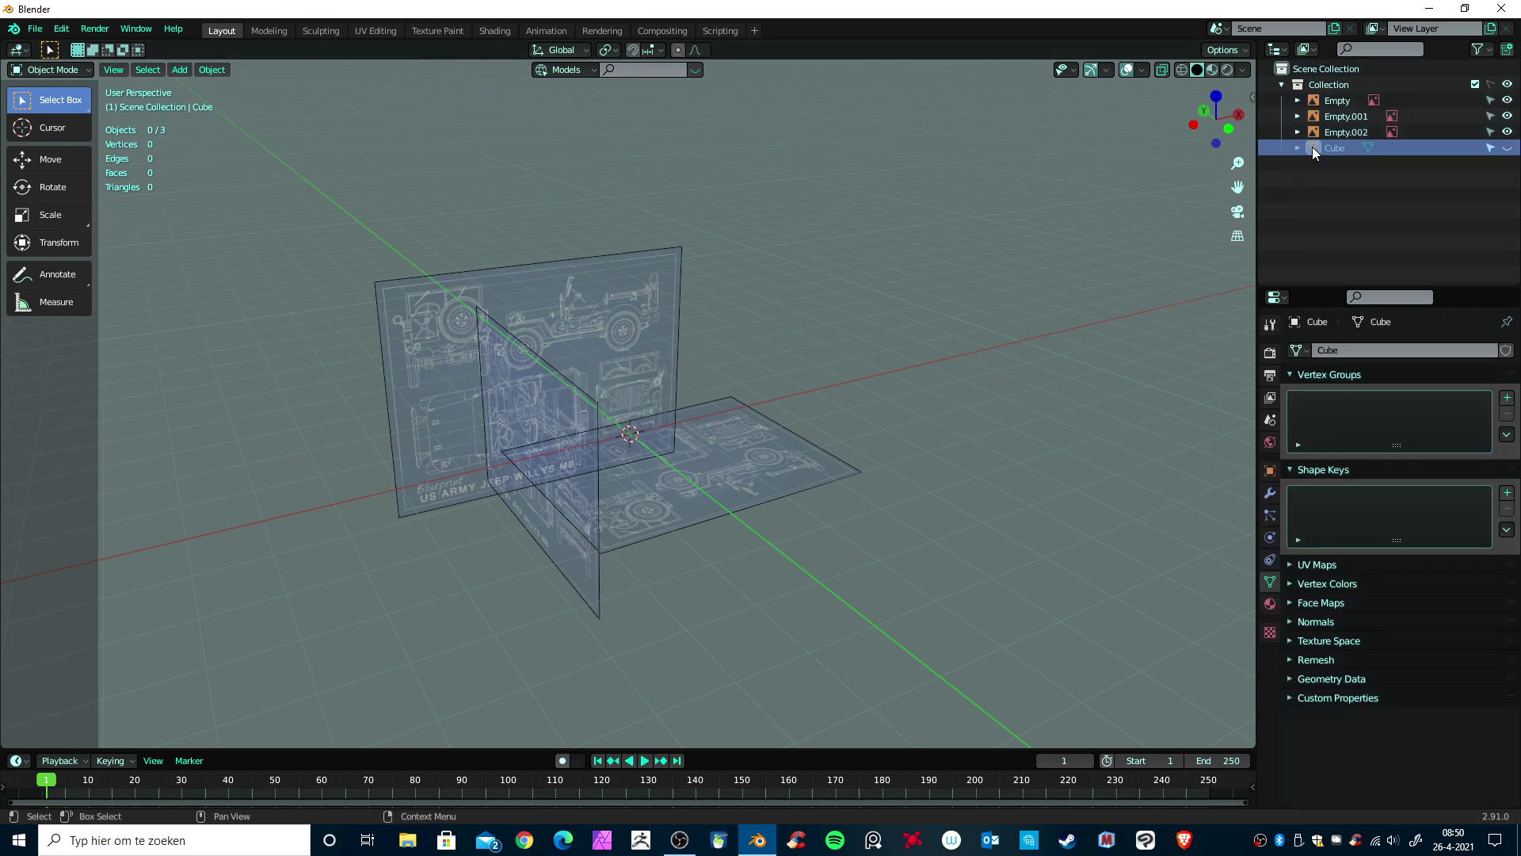
right_click(1312, 145)
left_click(1285, 191)
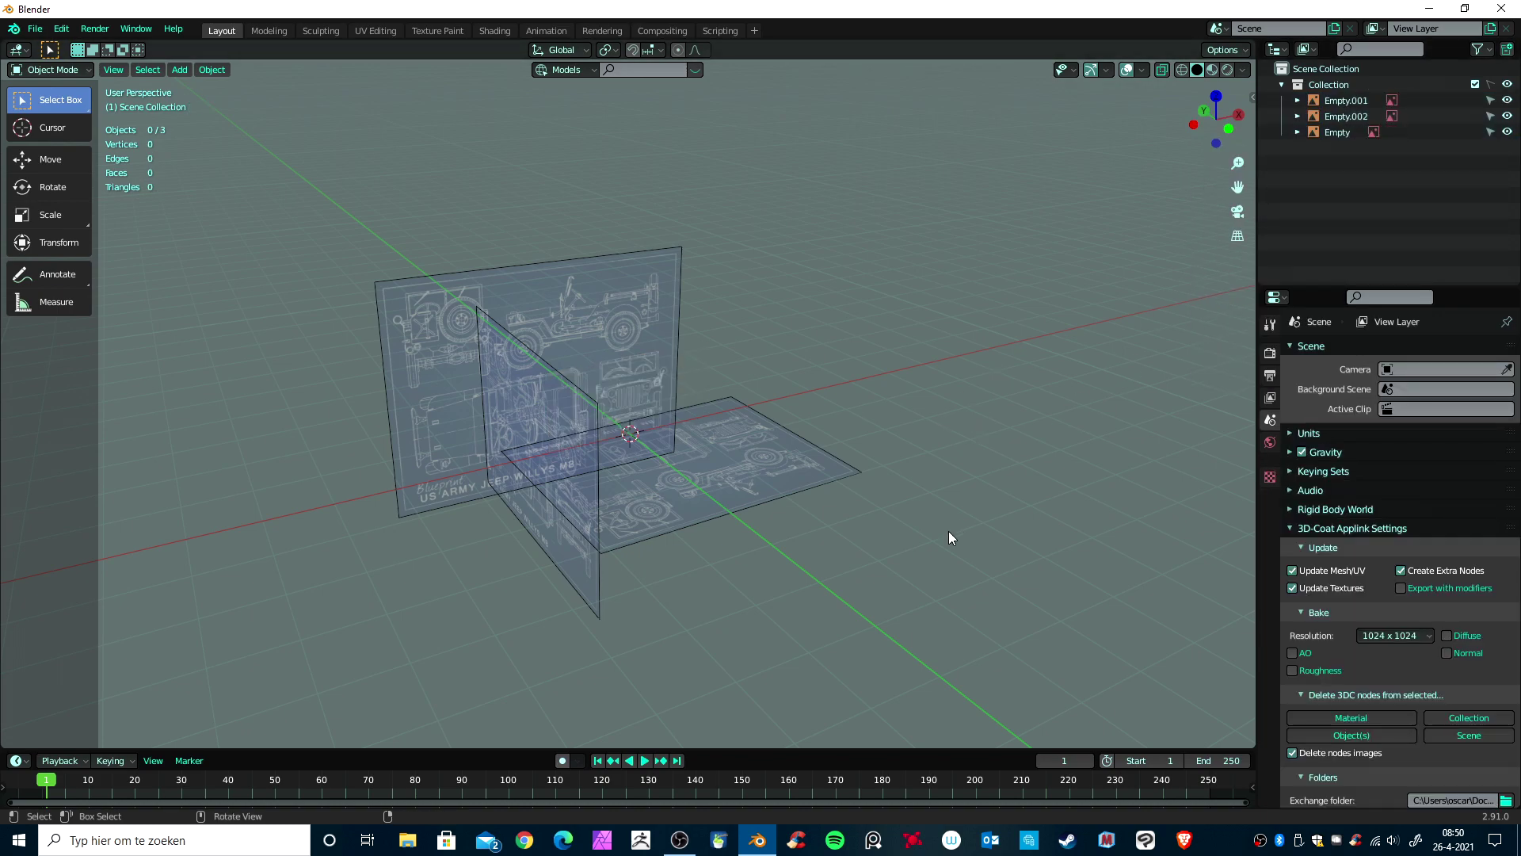
Step: Collapse Collection in the Outliner, check the top-view blueprint plane, then deselect everything
mouse_move(948, 531)
middle_mouse_down()
mouse_move(522, 492)
mouse_move(928, 498)
mouse_move(959, 536)
middle_mouse_up()
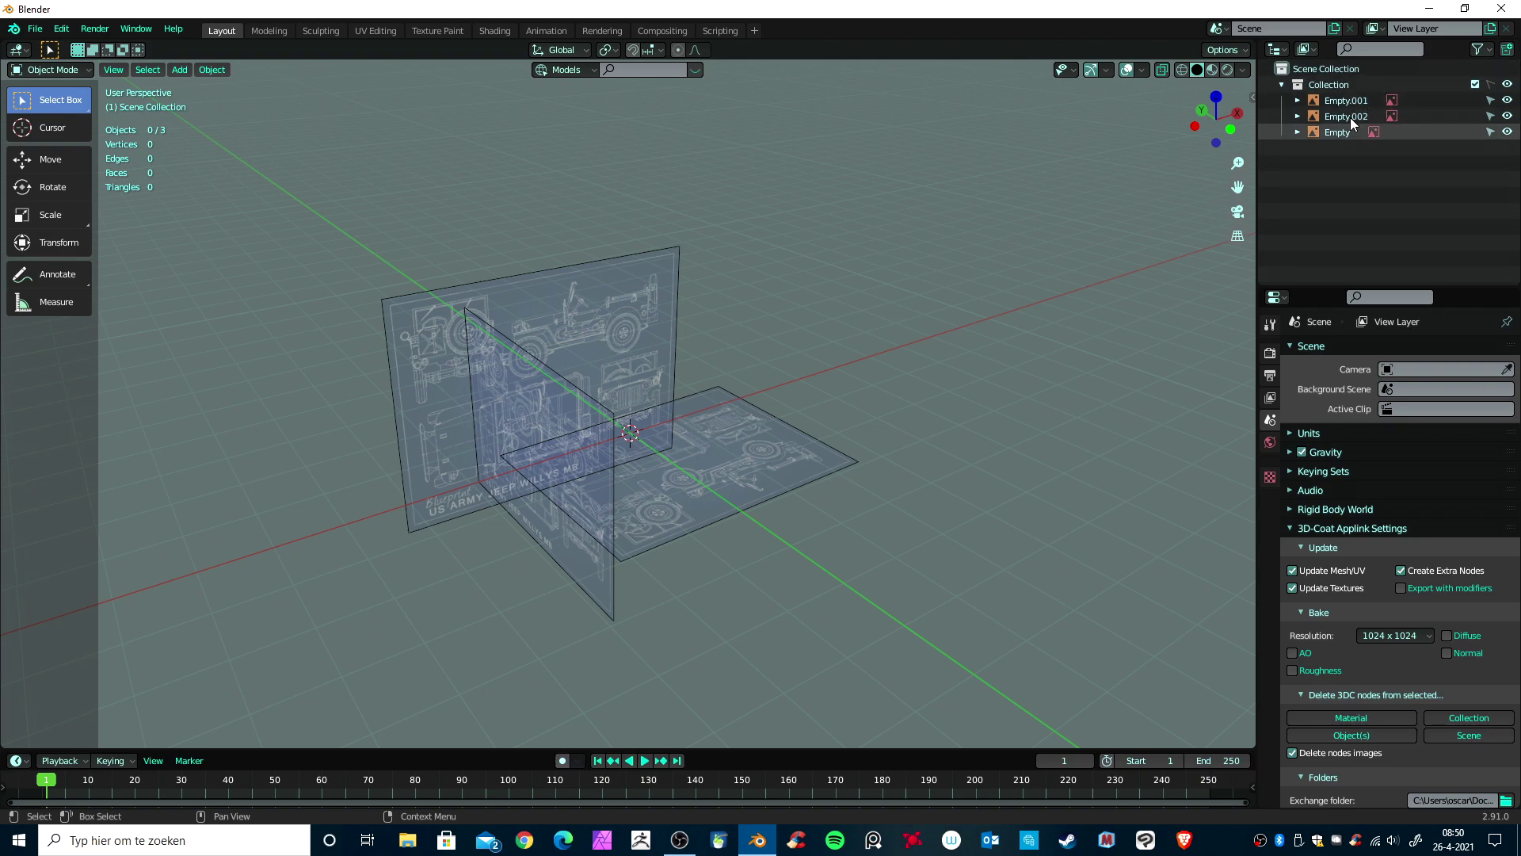
left_click(1281, 83)
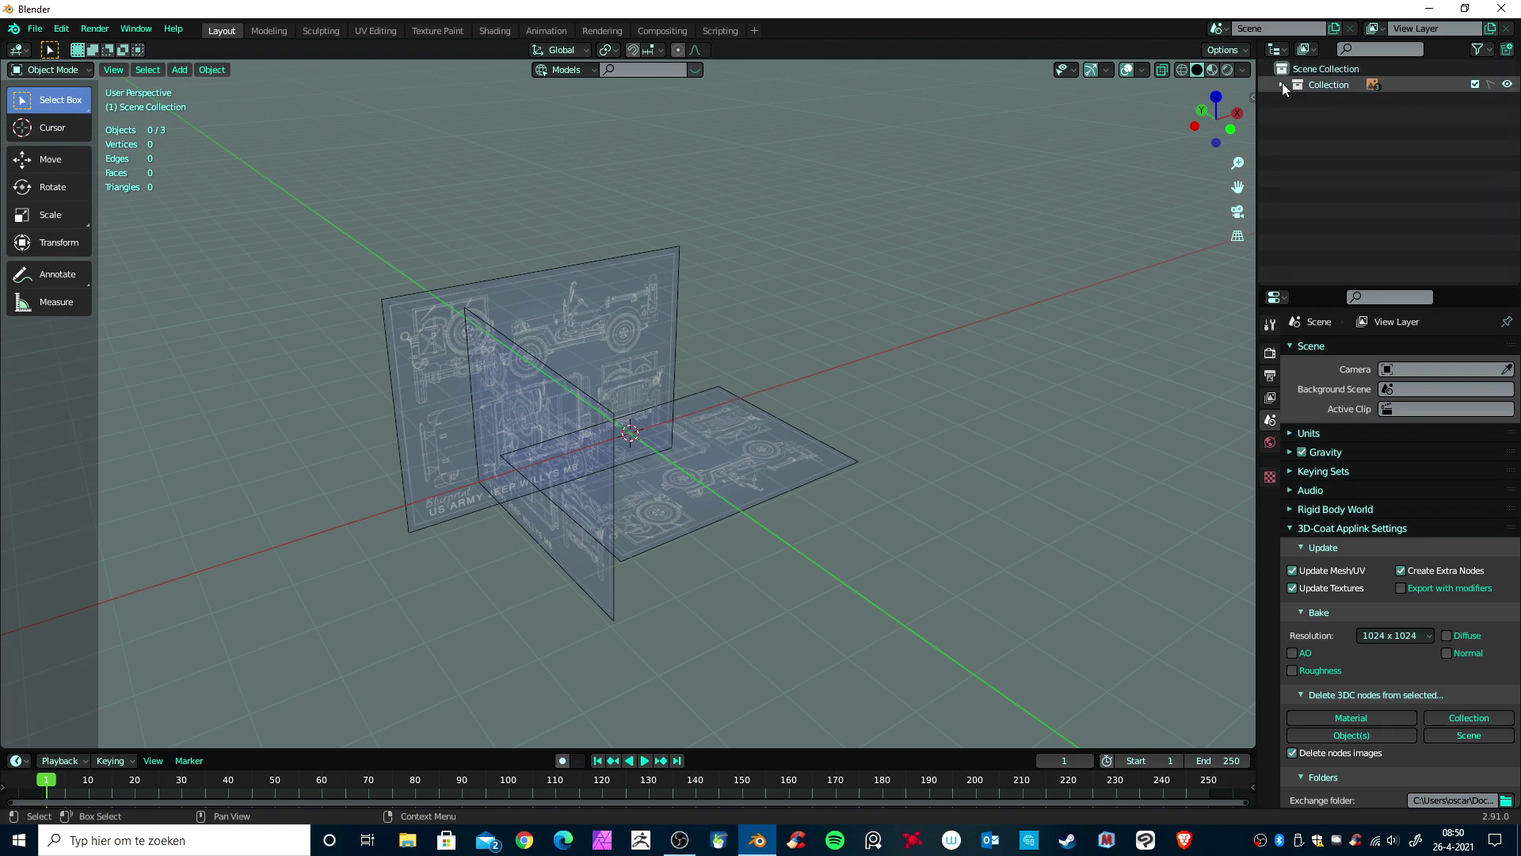
scroll(785, 503, "up", 2)
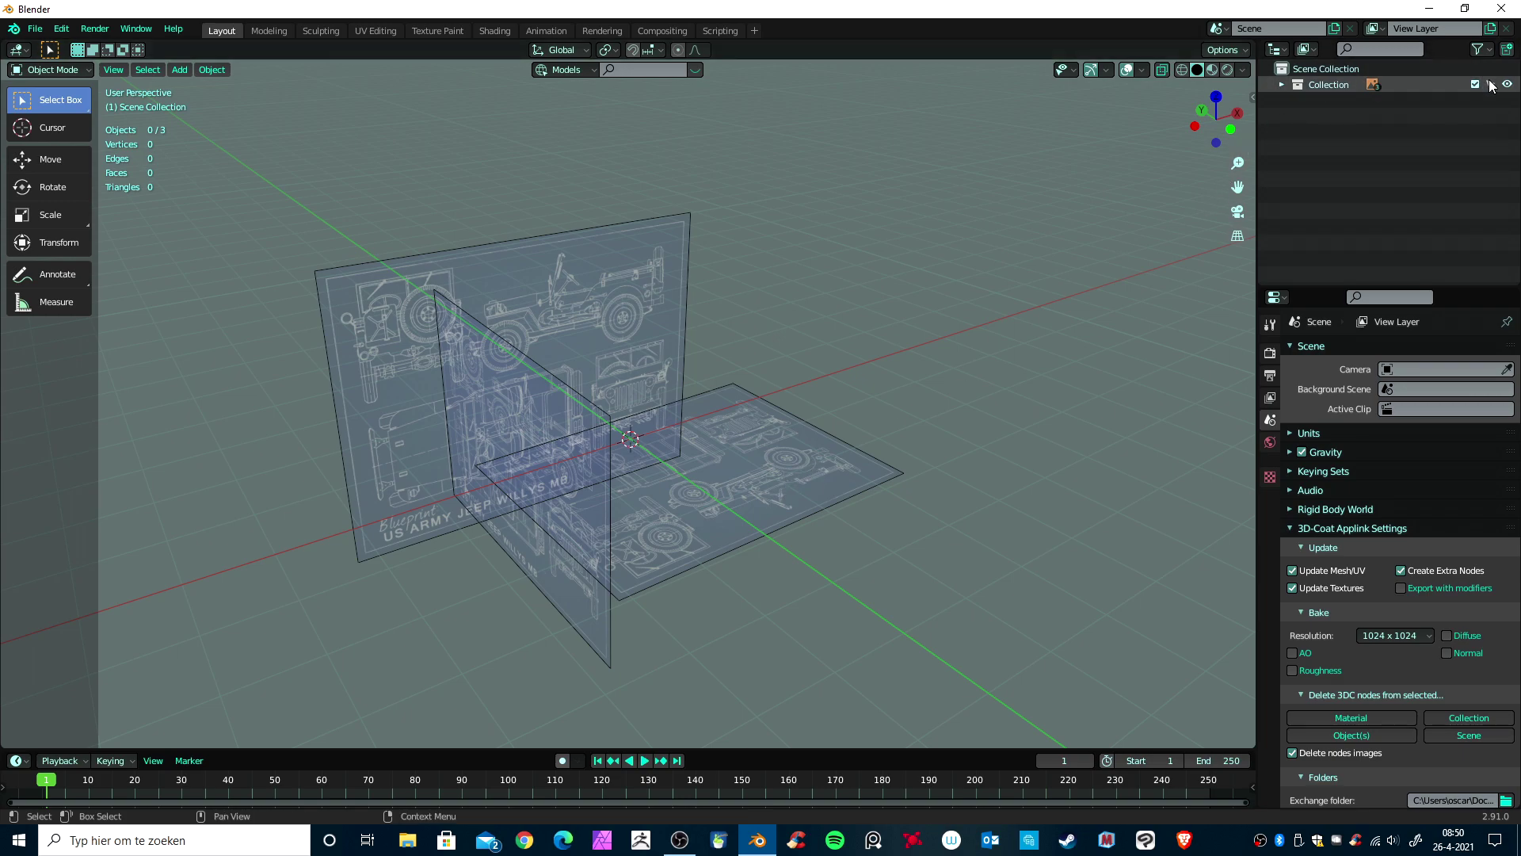
left_click(759, 512)
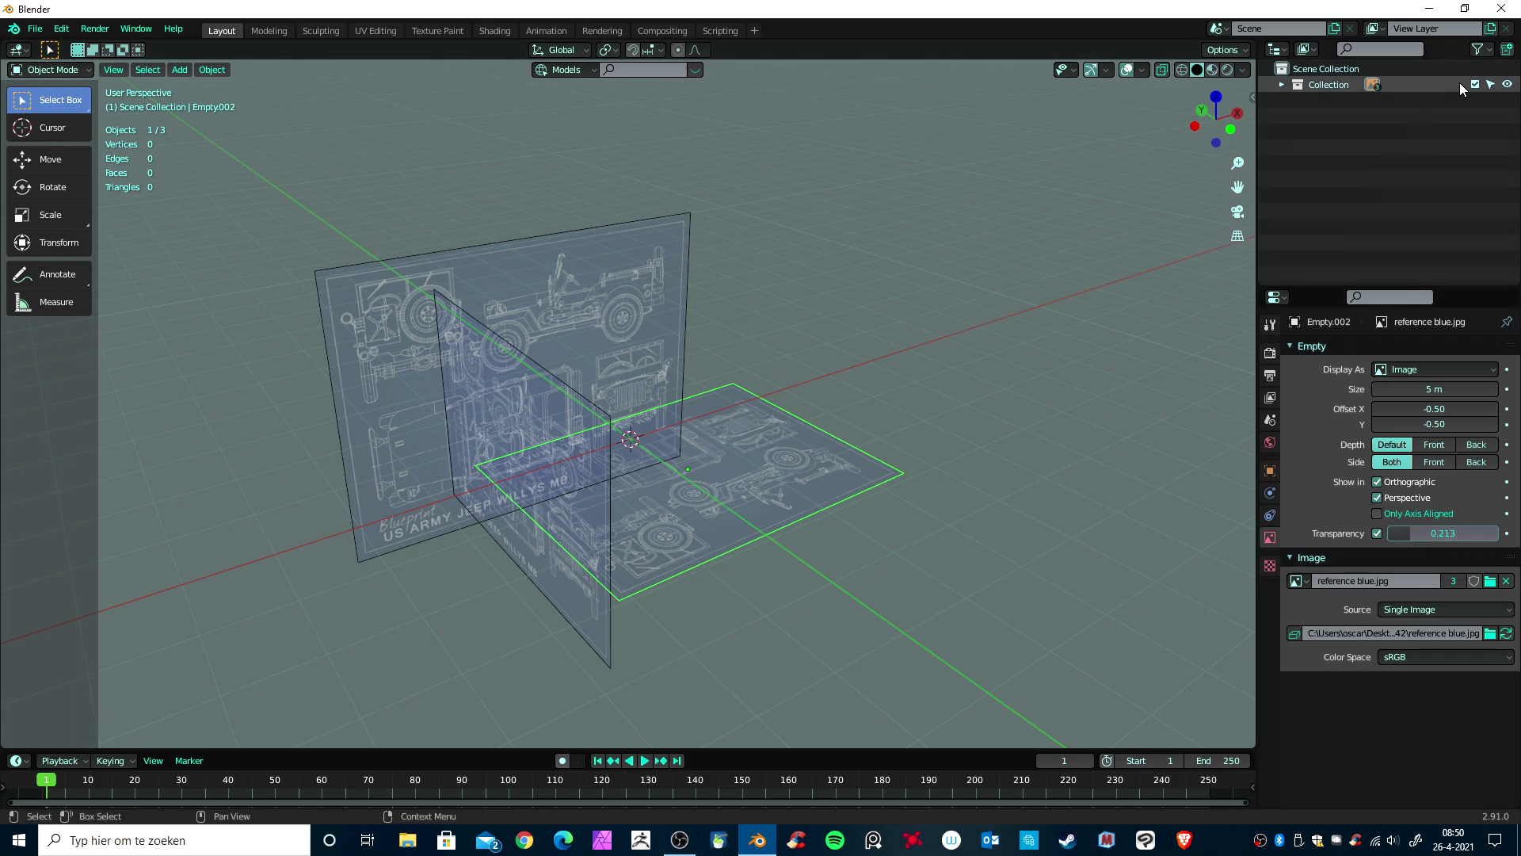
key("alt+a")
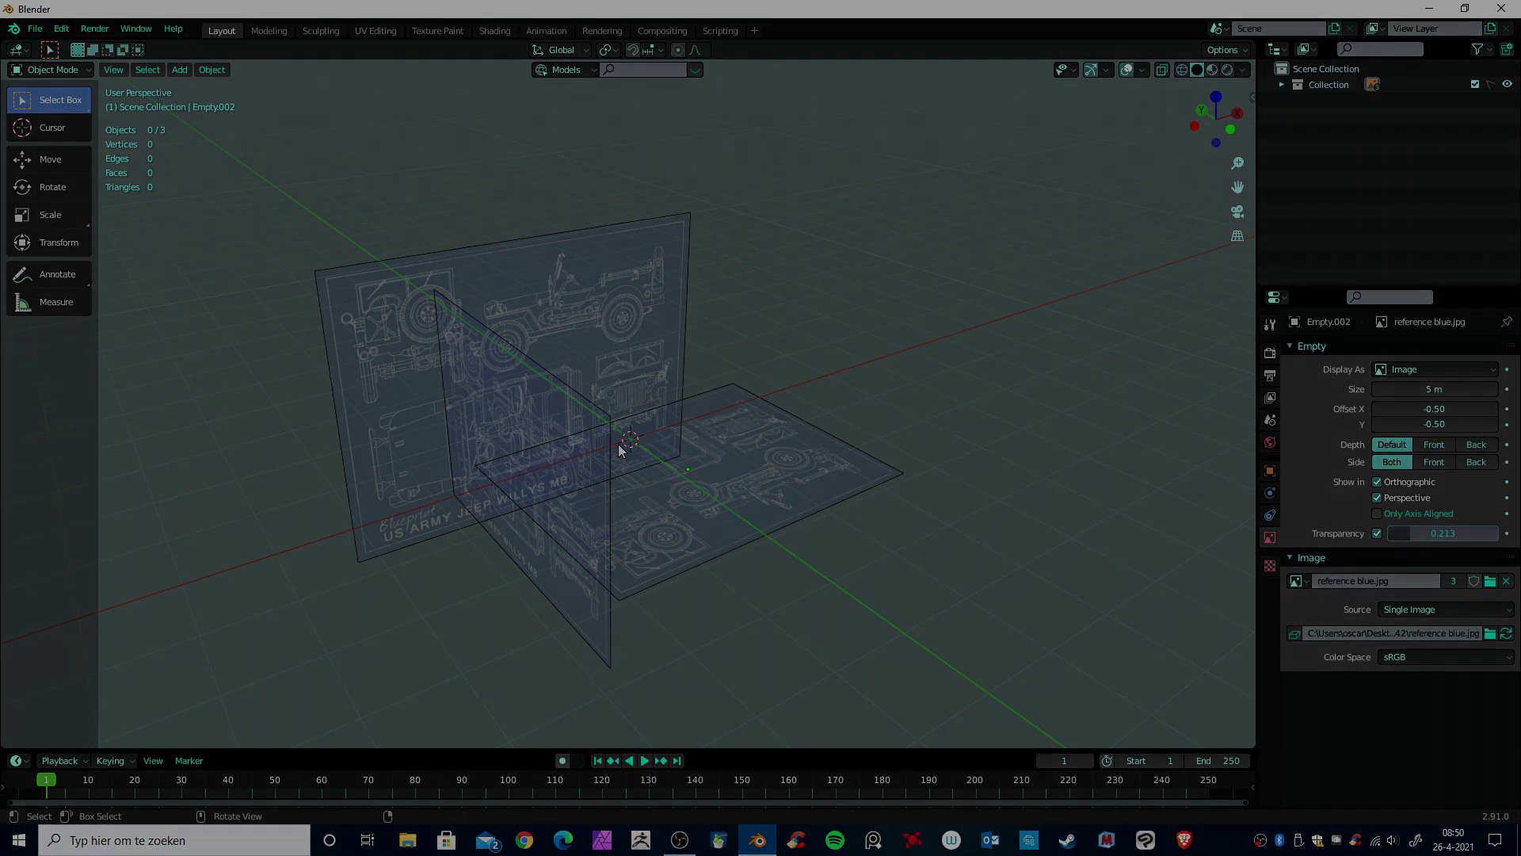